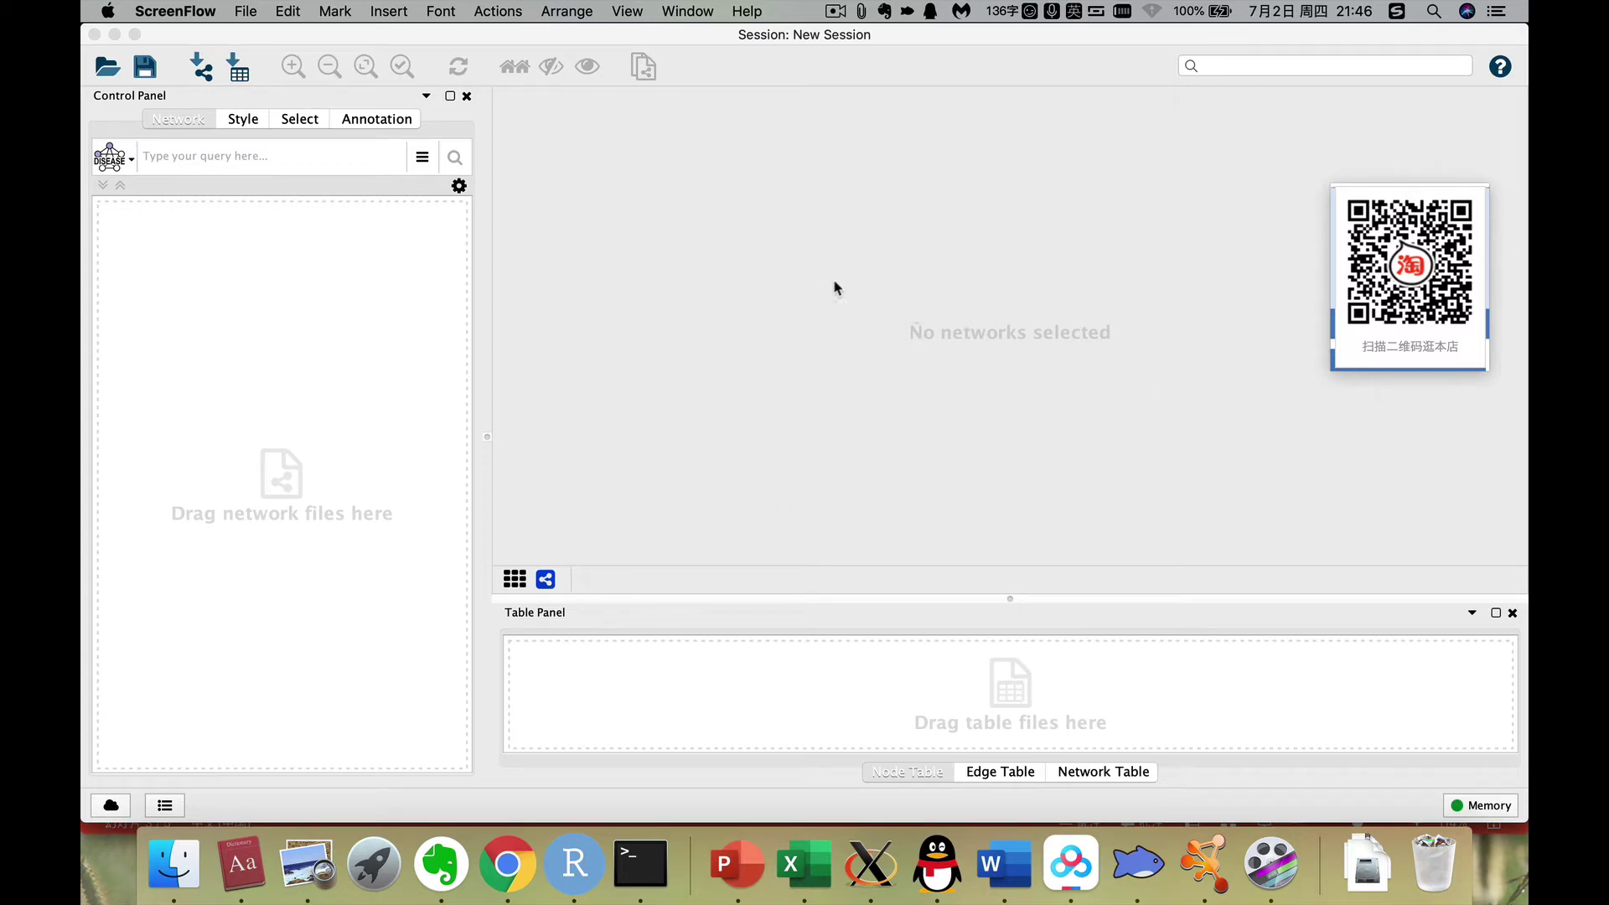
Import network.txt from south_korea as a network, leaving the Target column setting unchanged.
{"action": "left_click", "coordinate": [200, 77]}
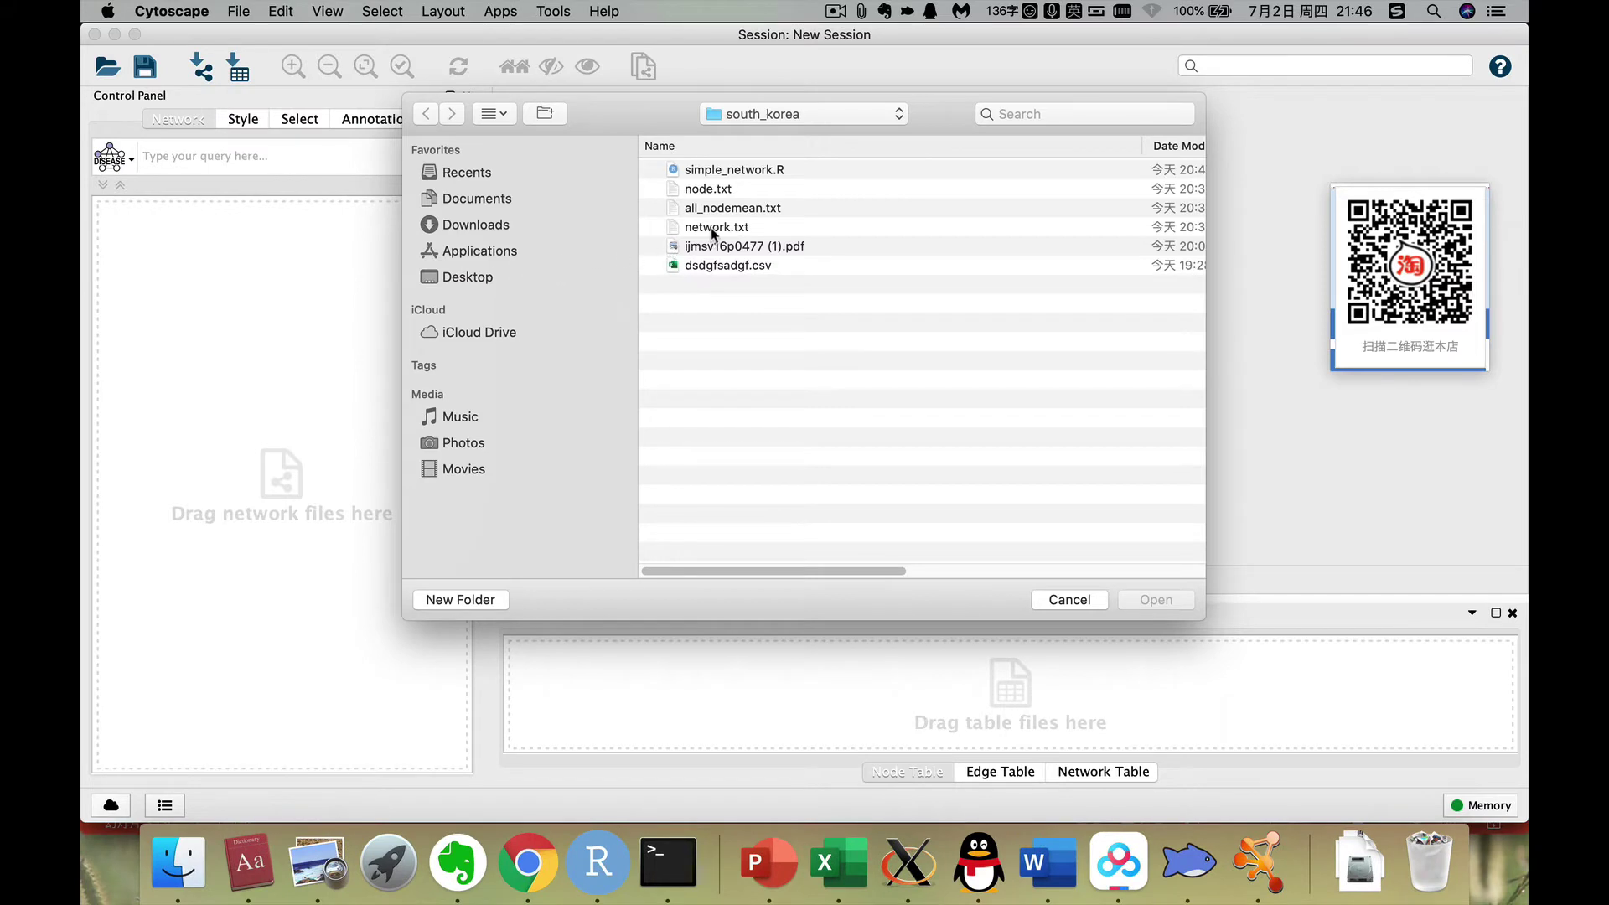
{"action": "left_click", "coordinate": [712, 228]}
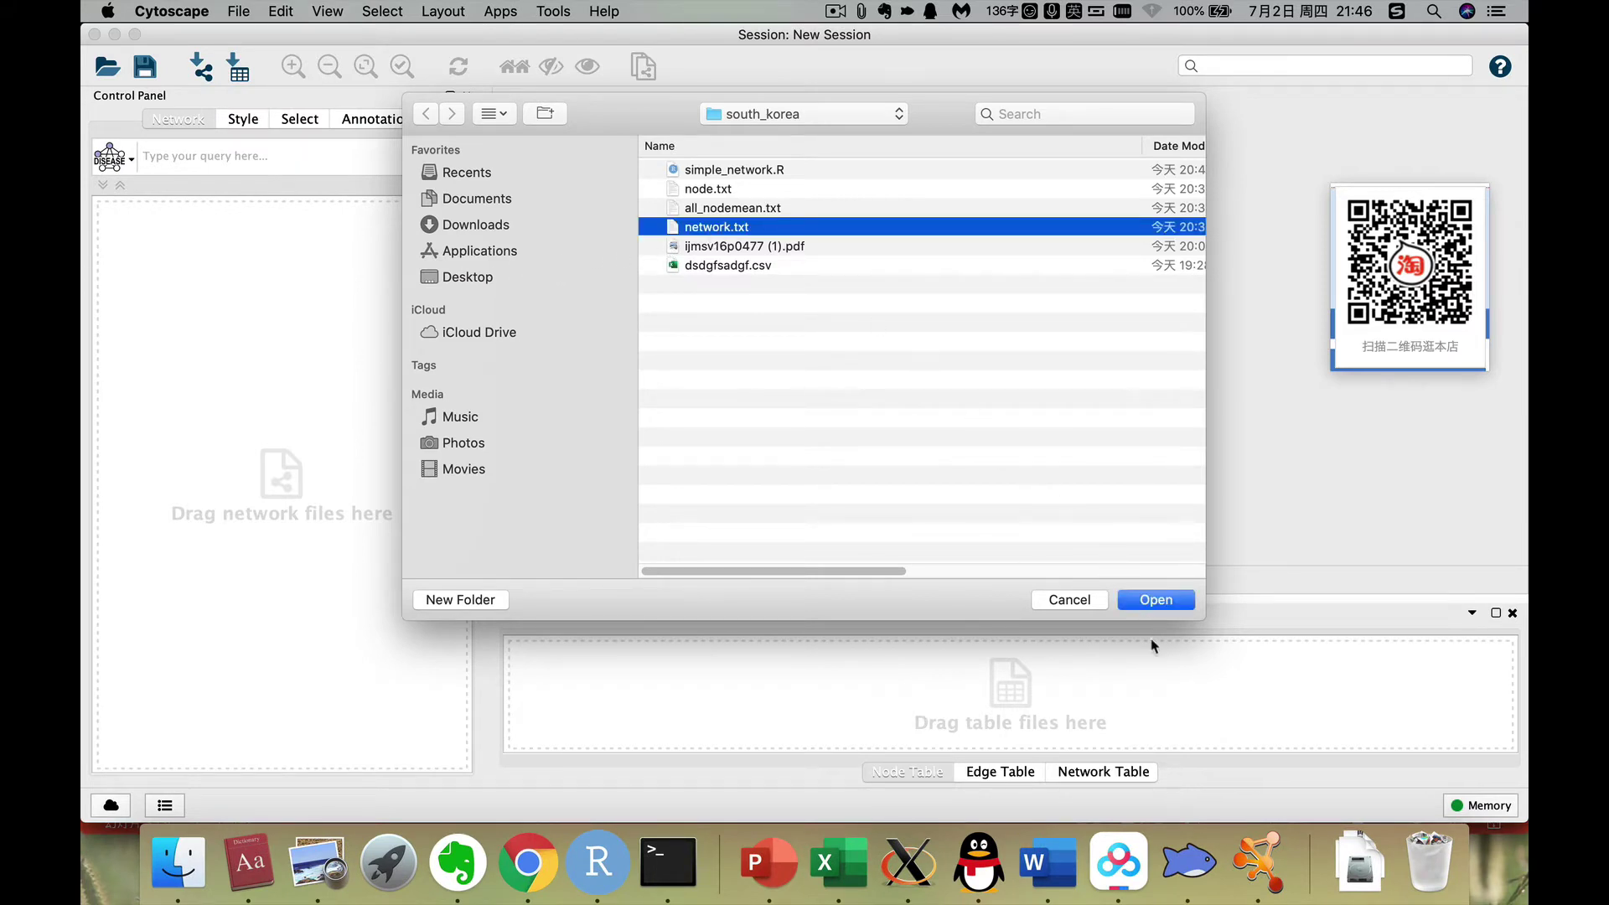
{"action": "left_click", "coordinate": [1148, 598]}
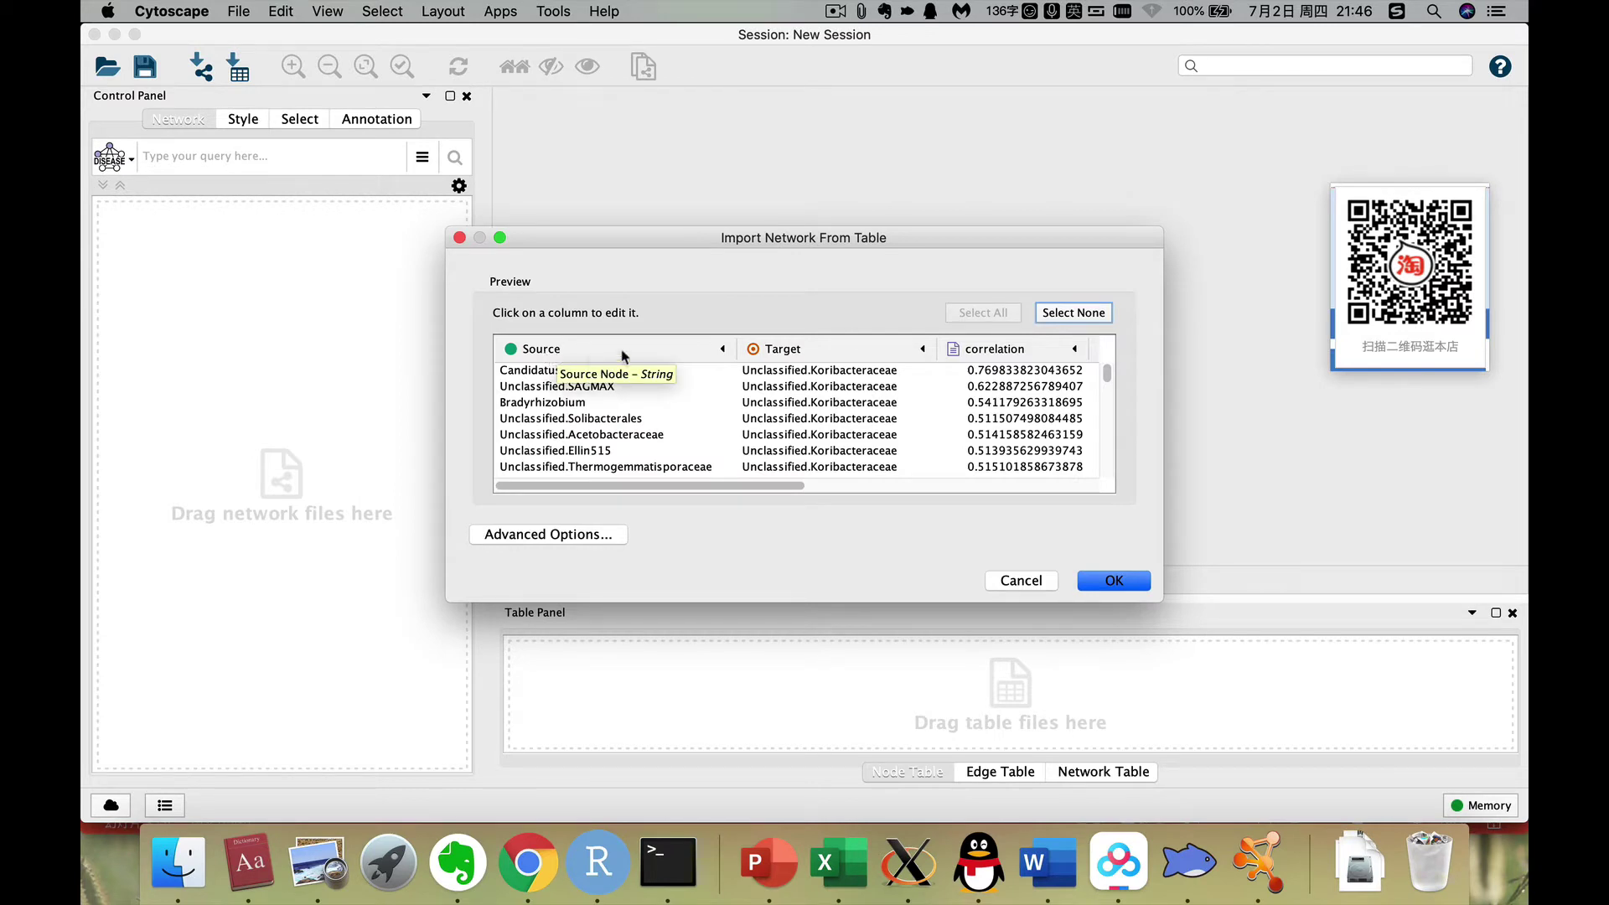
{"action": "left_click", "coordinate": [761, 349]}
{"action": "left_click", "coordinate": [827, 356]}
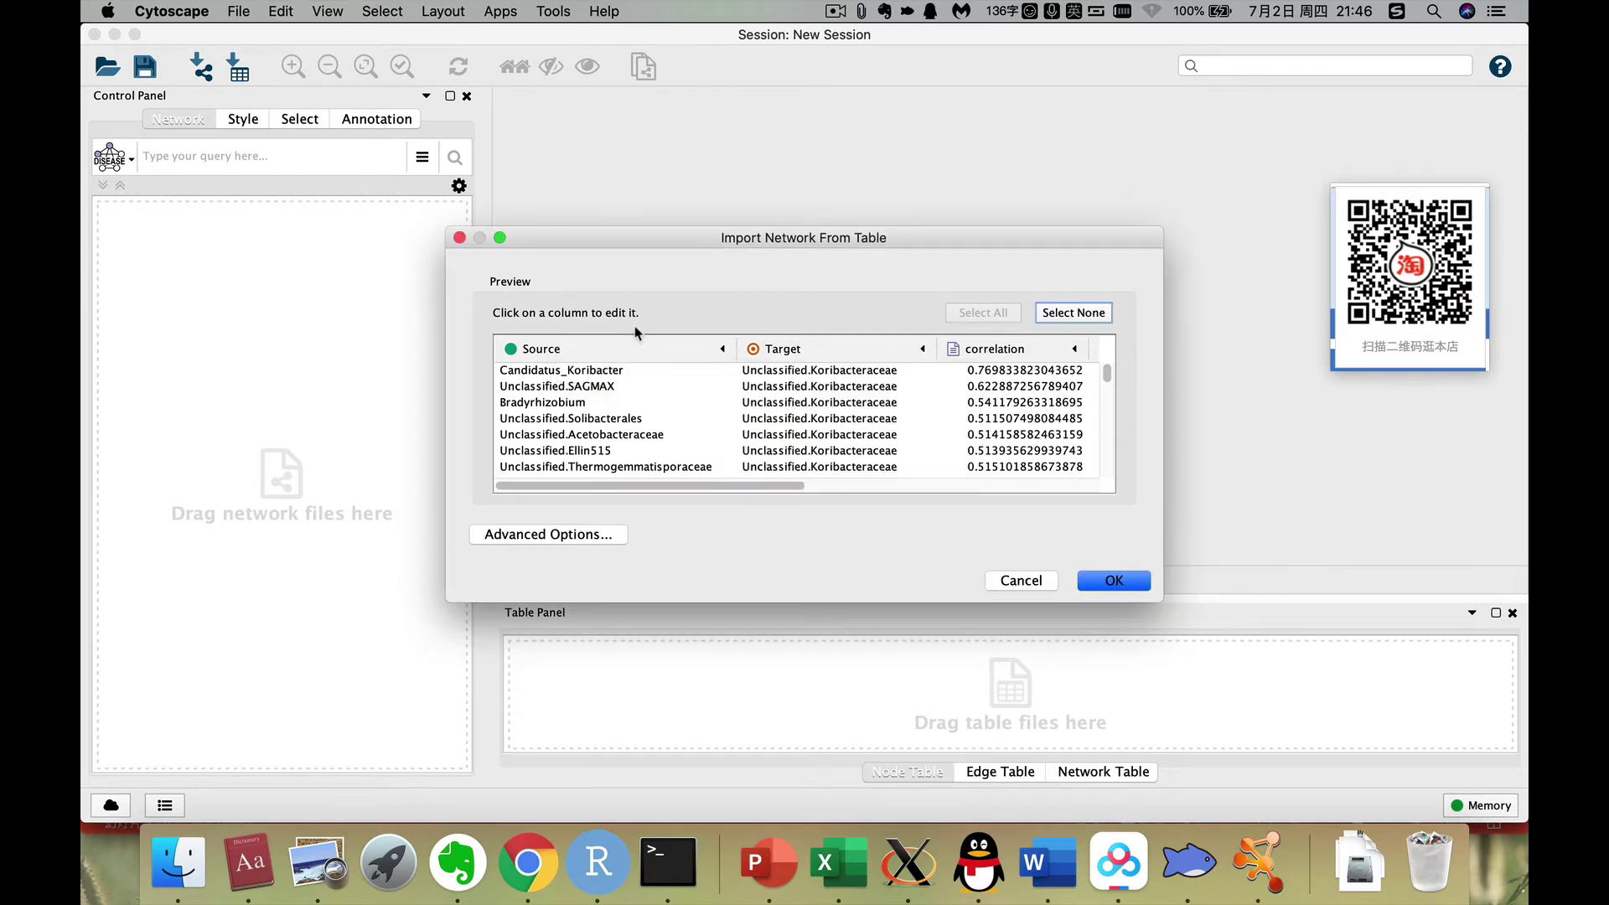
{"action": "left_click", "coordinate": [1112, 581]}
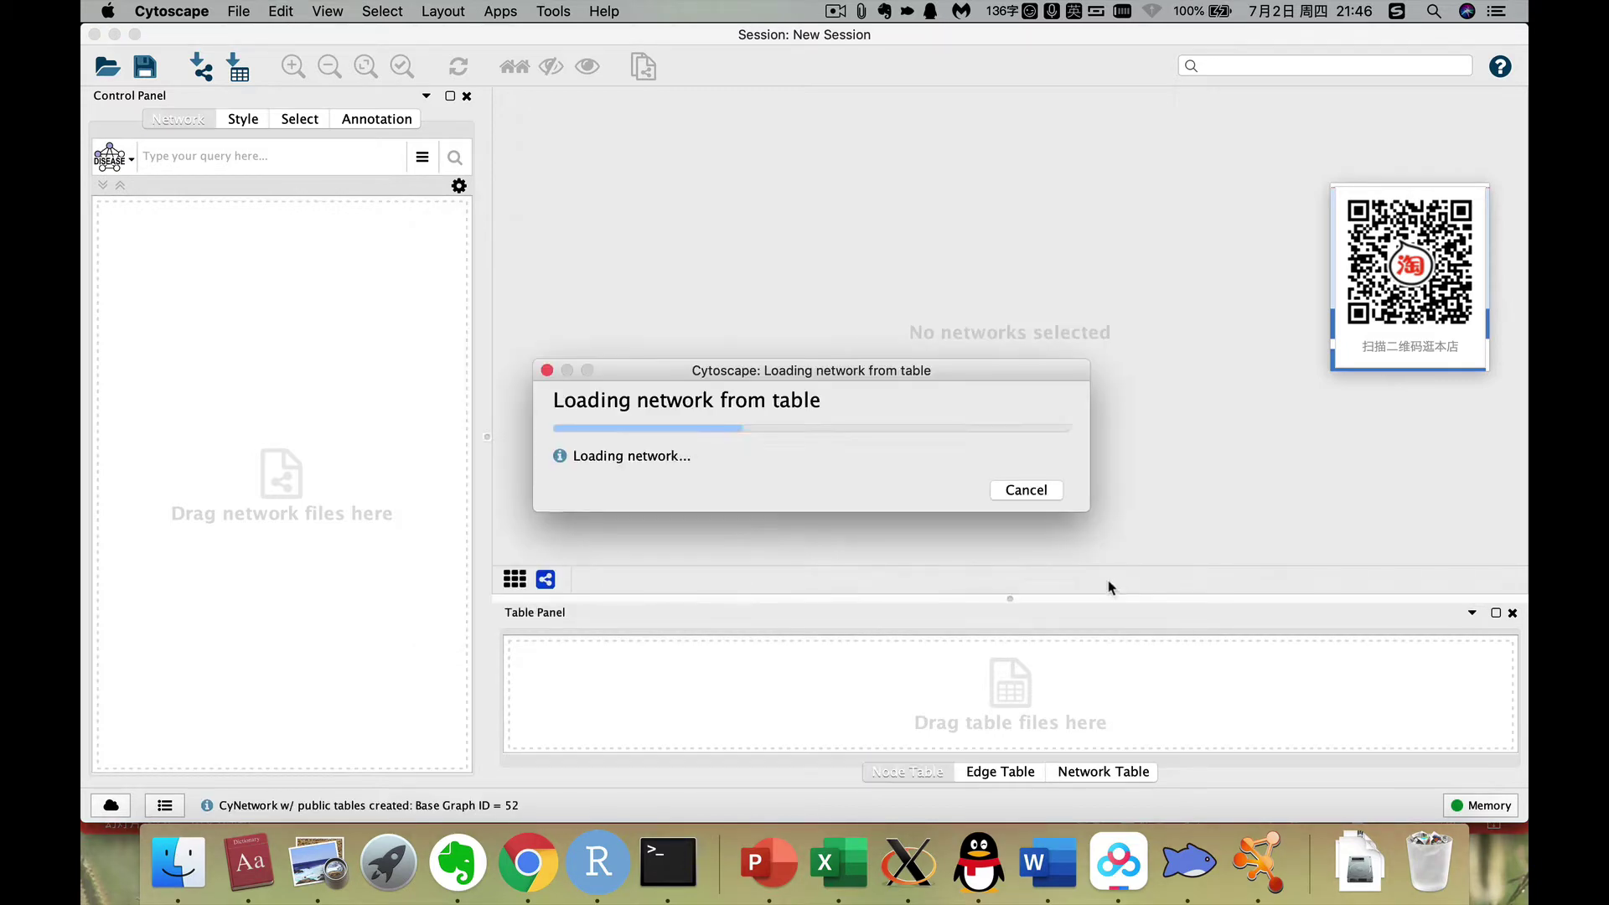
Zoom out to show the whole 80-node, 257-edge network and reach ClusterViz in the Apps menu.
{"action": "scroll", "coordinate": [895, 369], "scroll_direction": "down", "scroll_amount": 5}
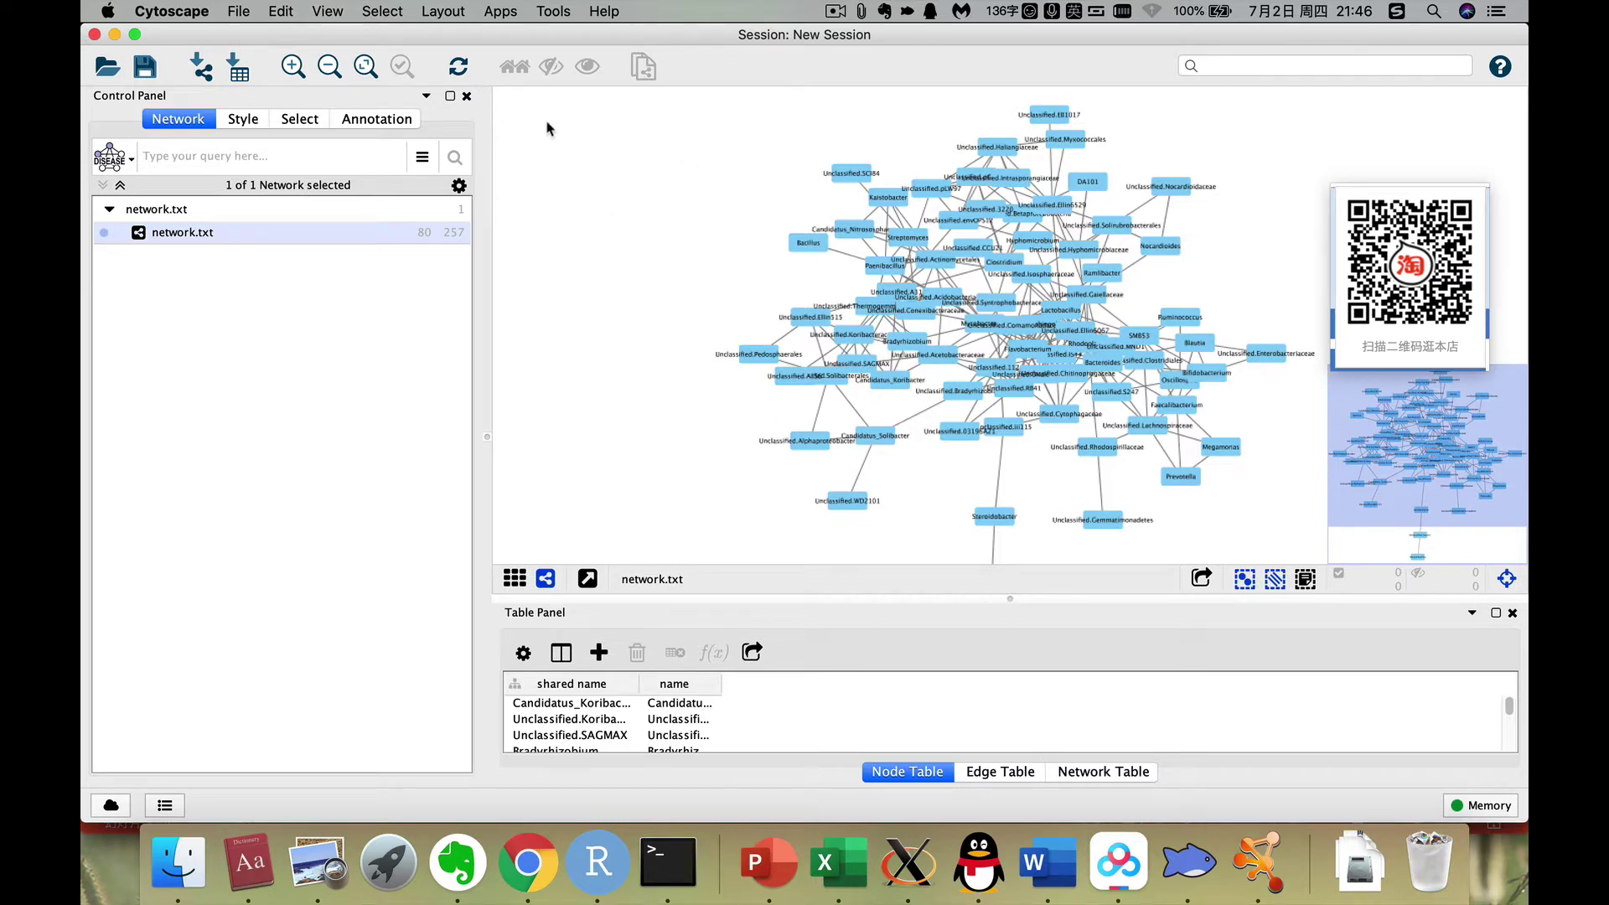
{"action": "left_click", "coordinate": [495, 11]}
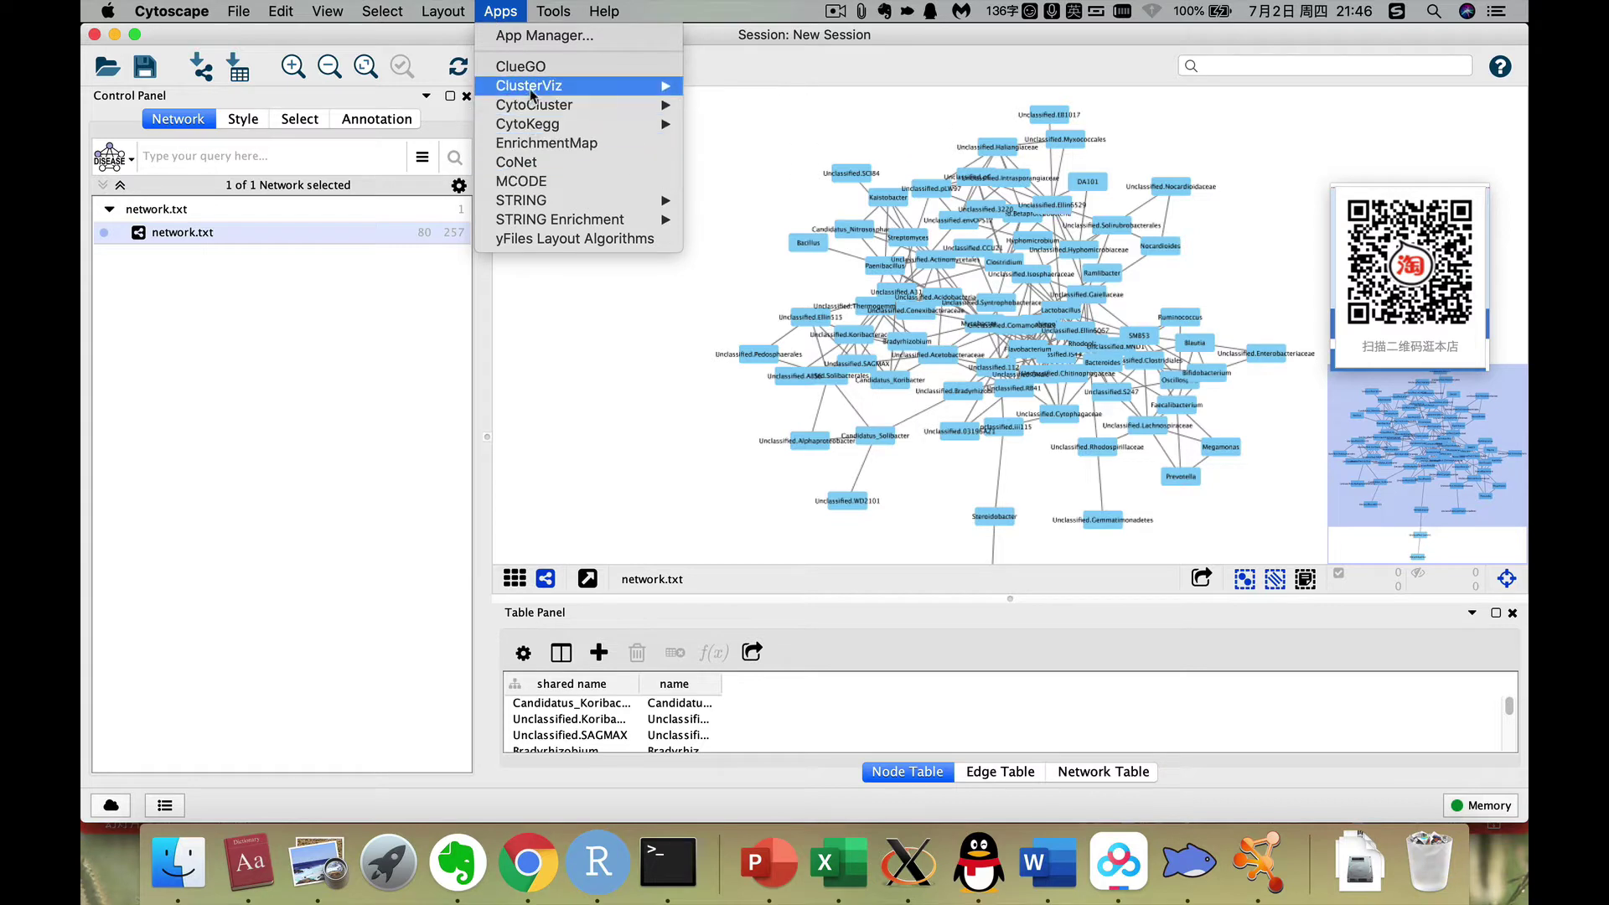
{"action": "mouse_move", "coordinate": [532, 94]}
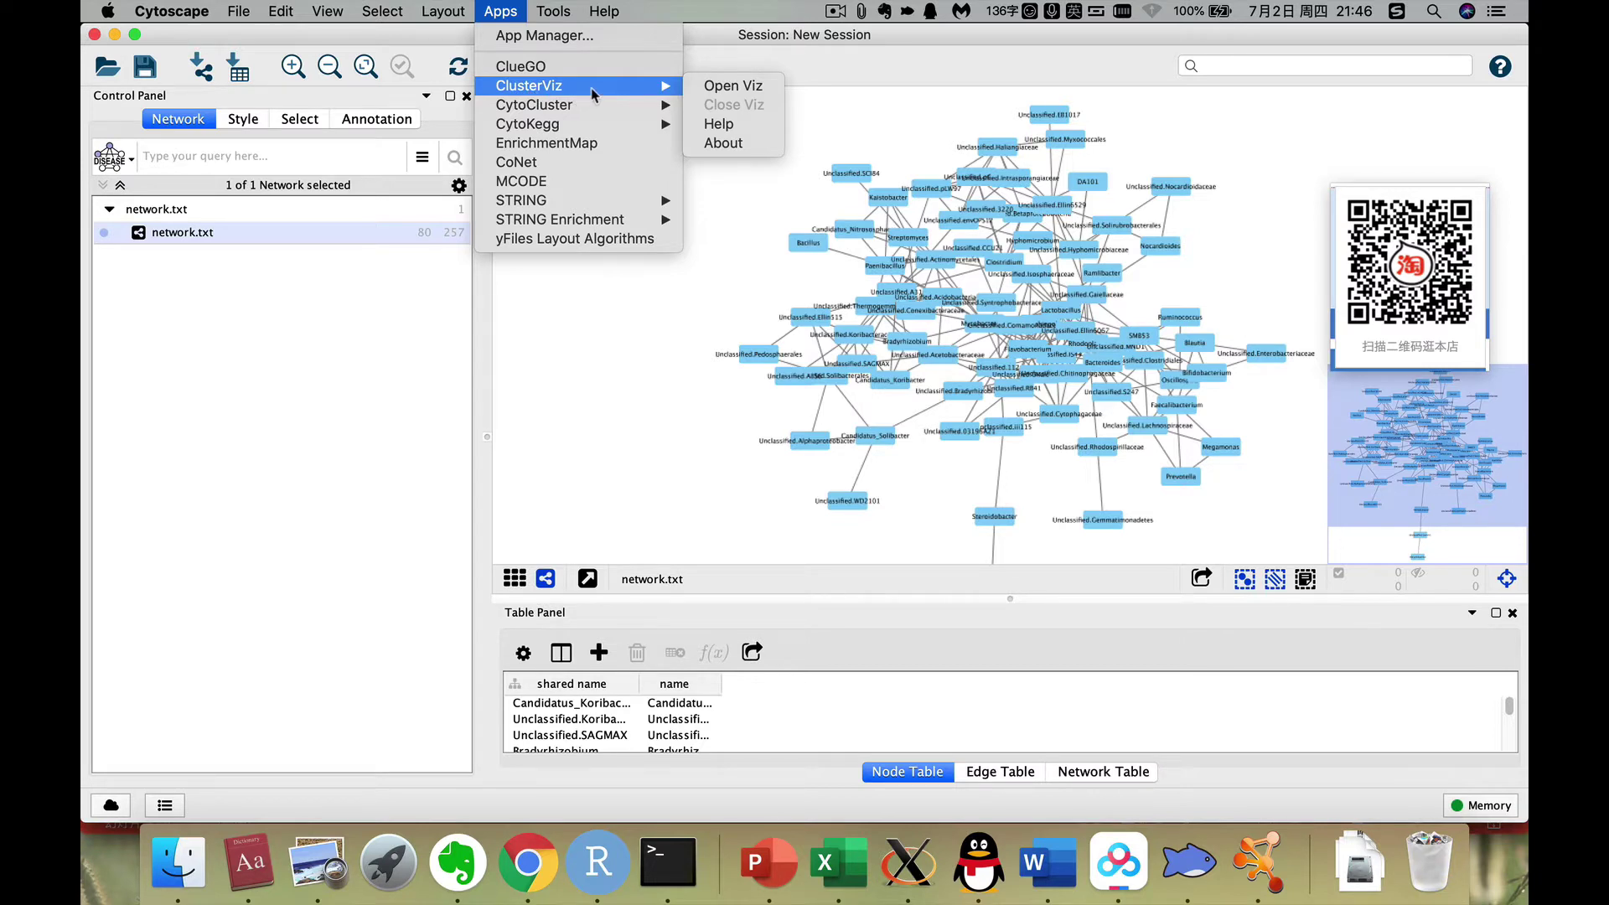
Run MCODE with default options on the whole network, adding Cluster, Node_Status and Score columns.
{"action": "left_click", "coordinate": [709, 87]}
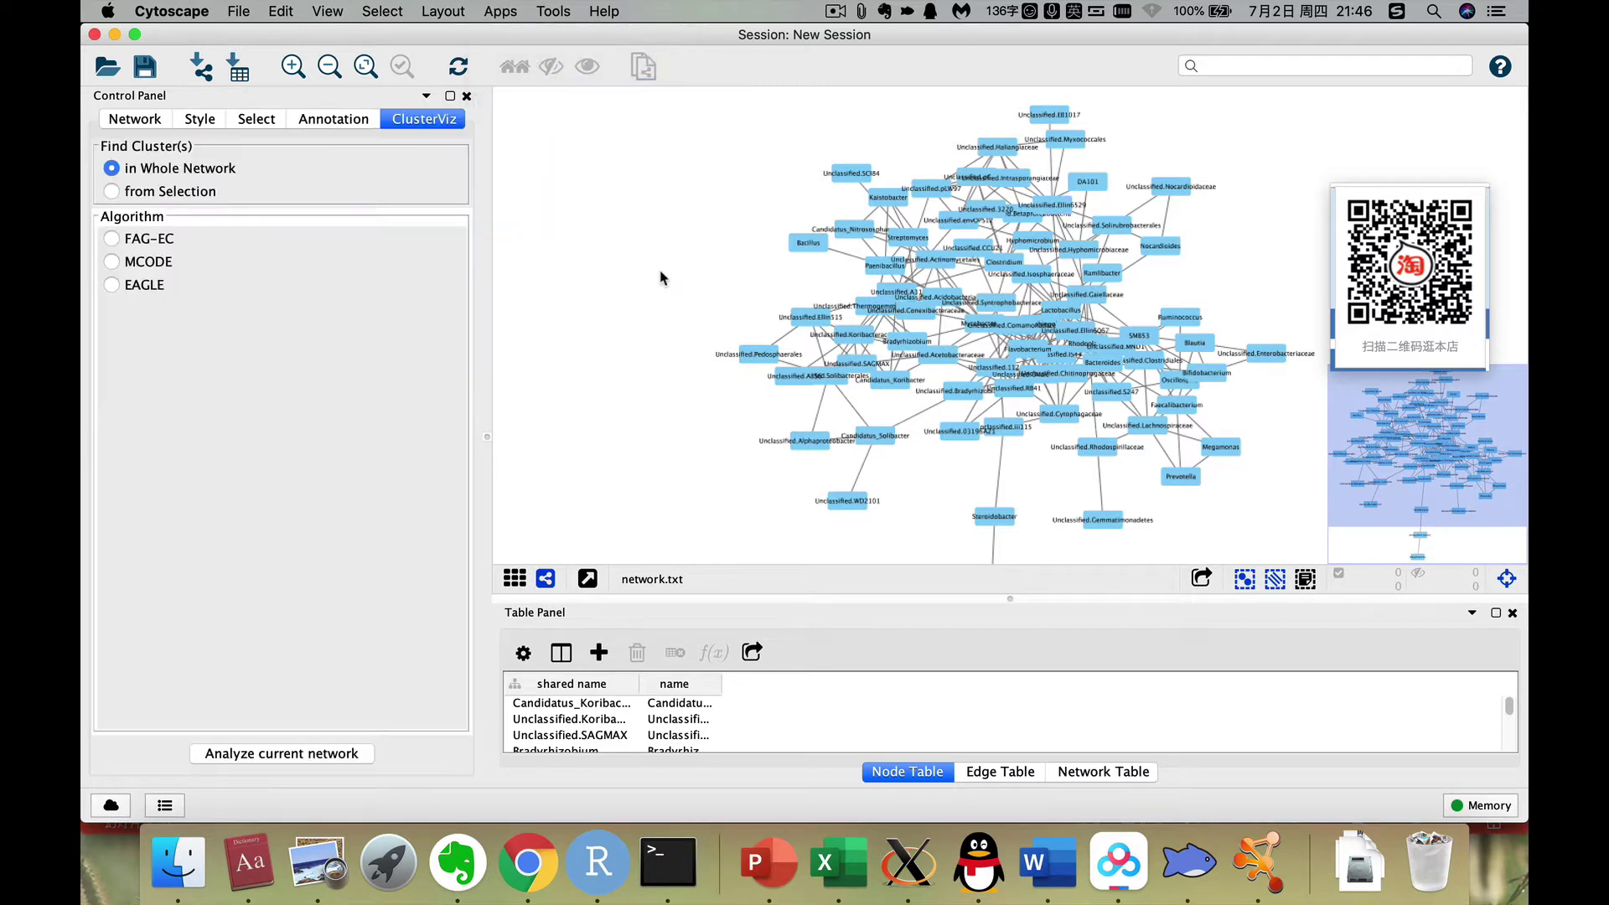
{"action": "left_click", "coordinate": [145, 269]}
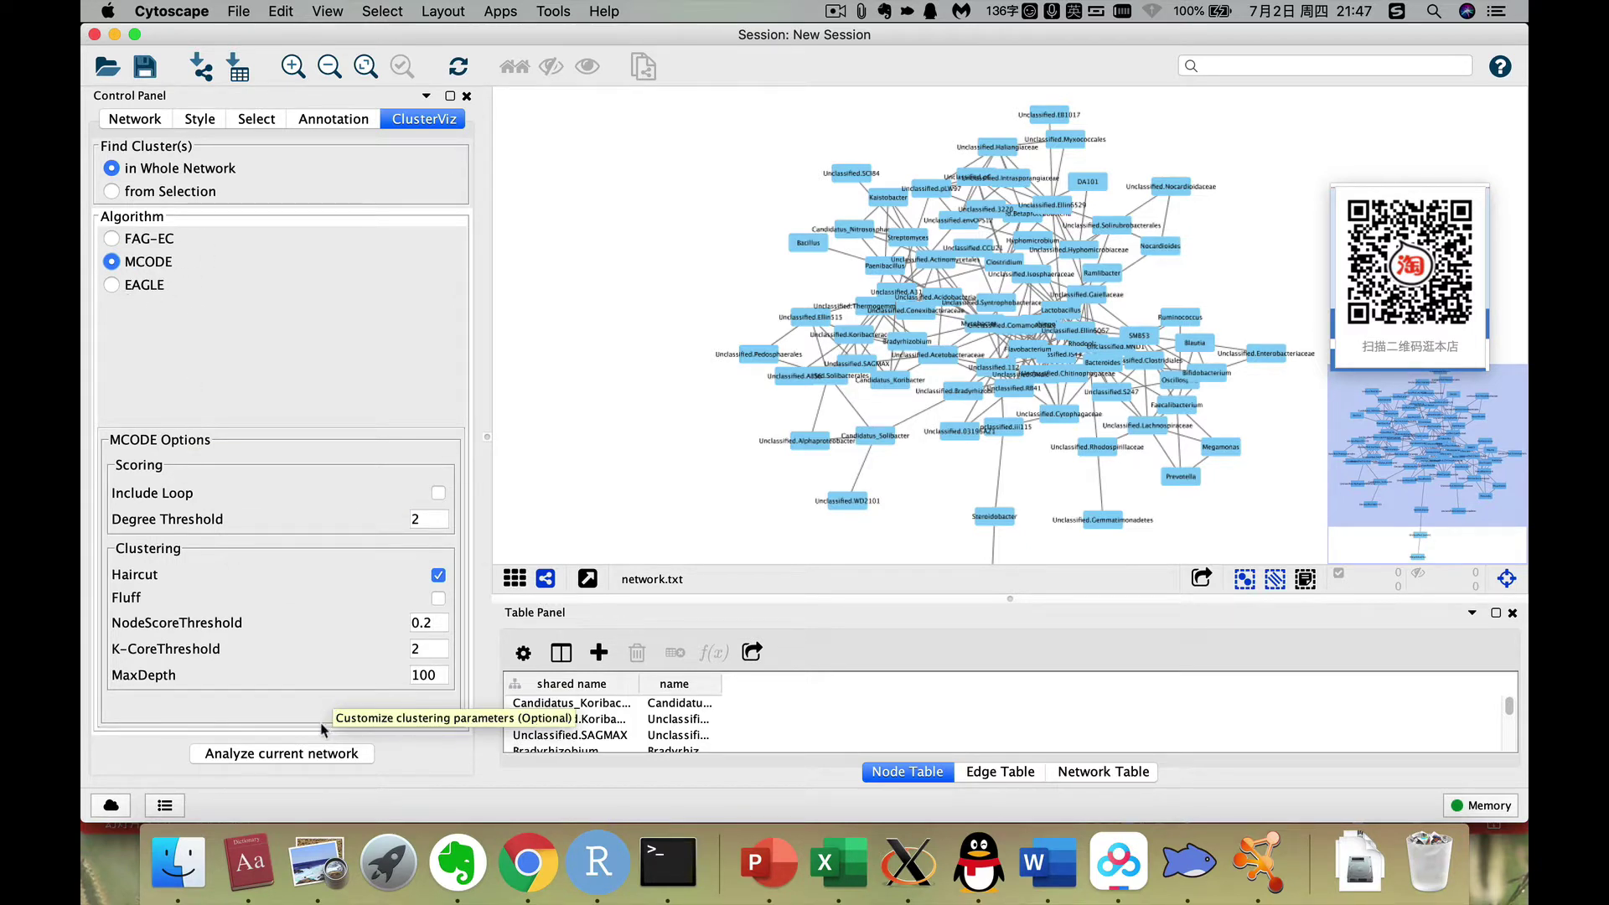
{"action": "left_click", "coordinate": [287, 754]}
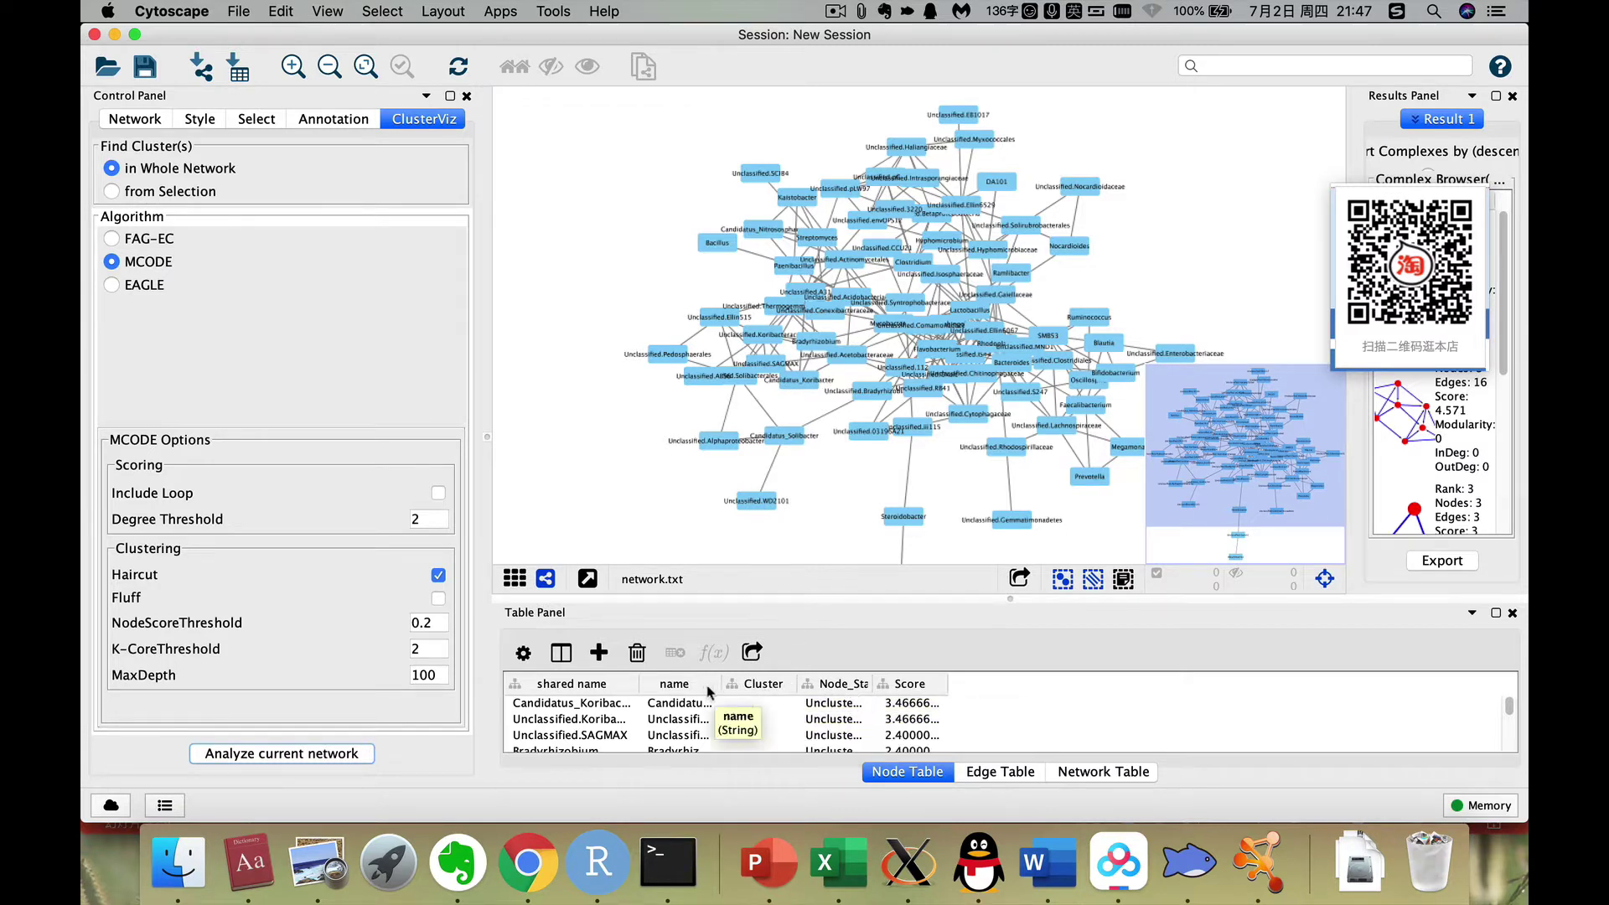
Sort the node table by the Cluster column.
{"action": "left_click", "coordinate": [767, 686]}
{"action": "left_click", "coordinate": [768, 686]}
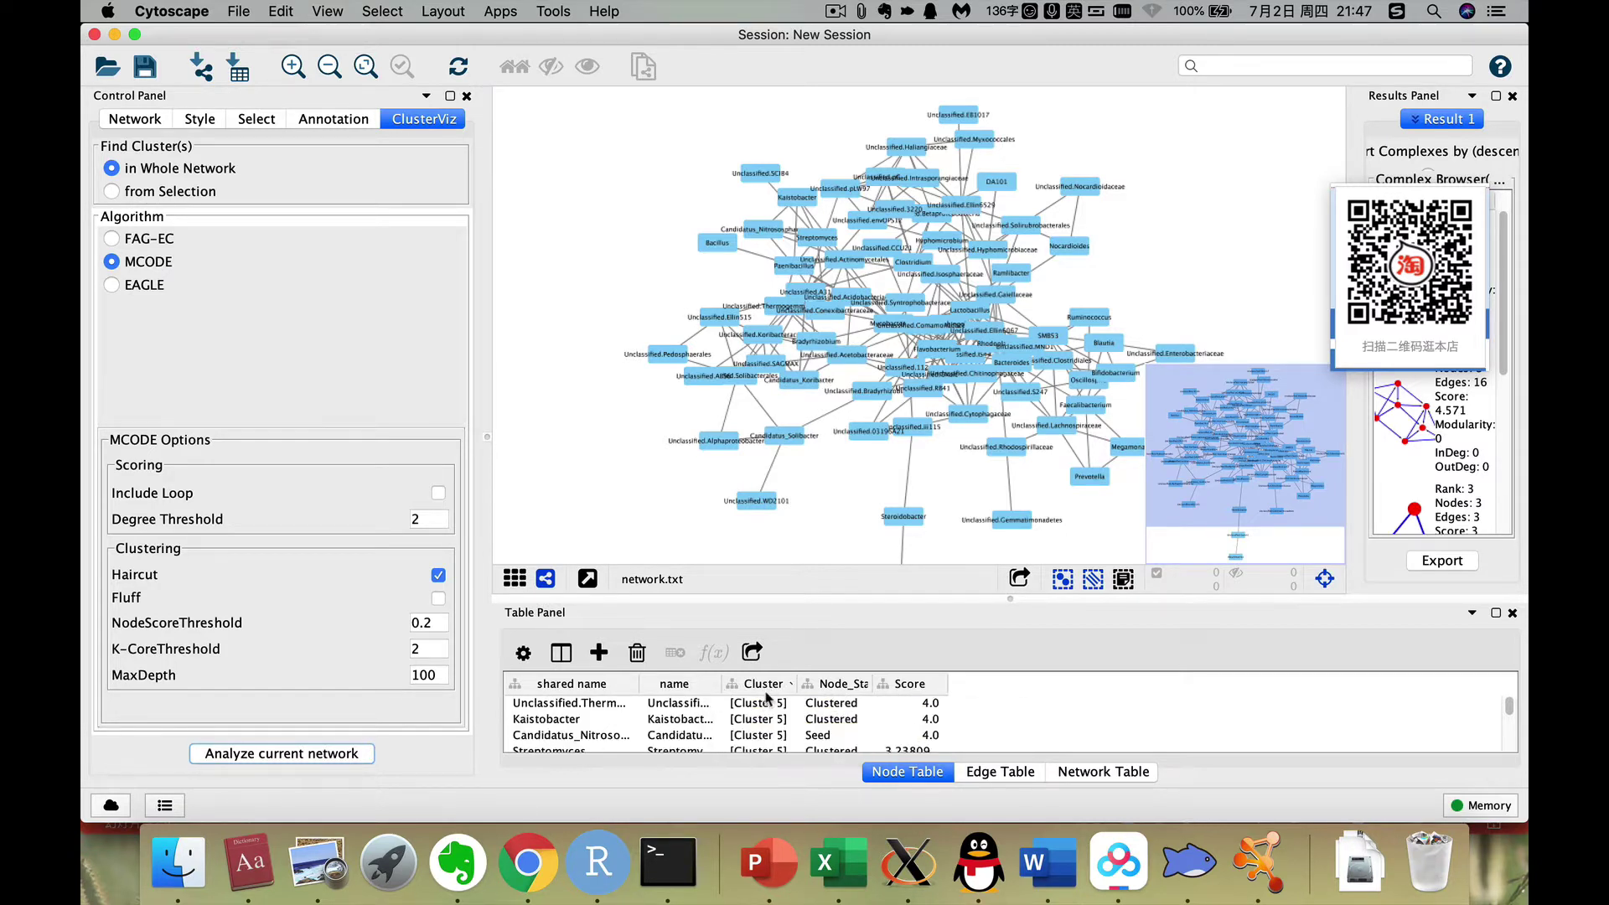
{"action": "left_click", "coordinate": [769, 686]}
{"action": "left_click", "coordinate": [771, 685]}
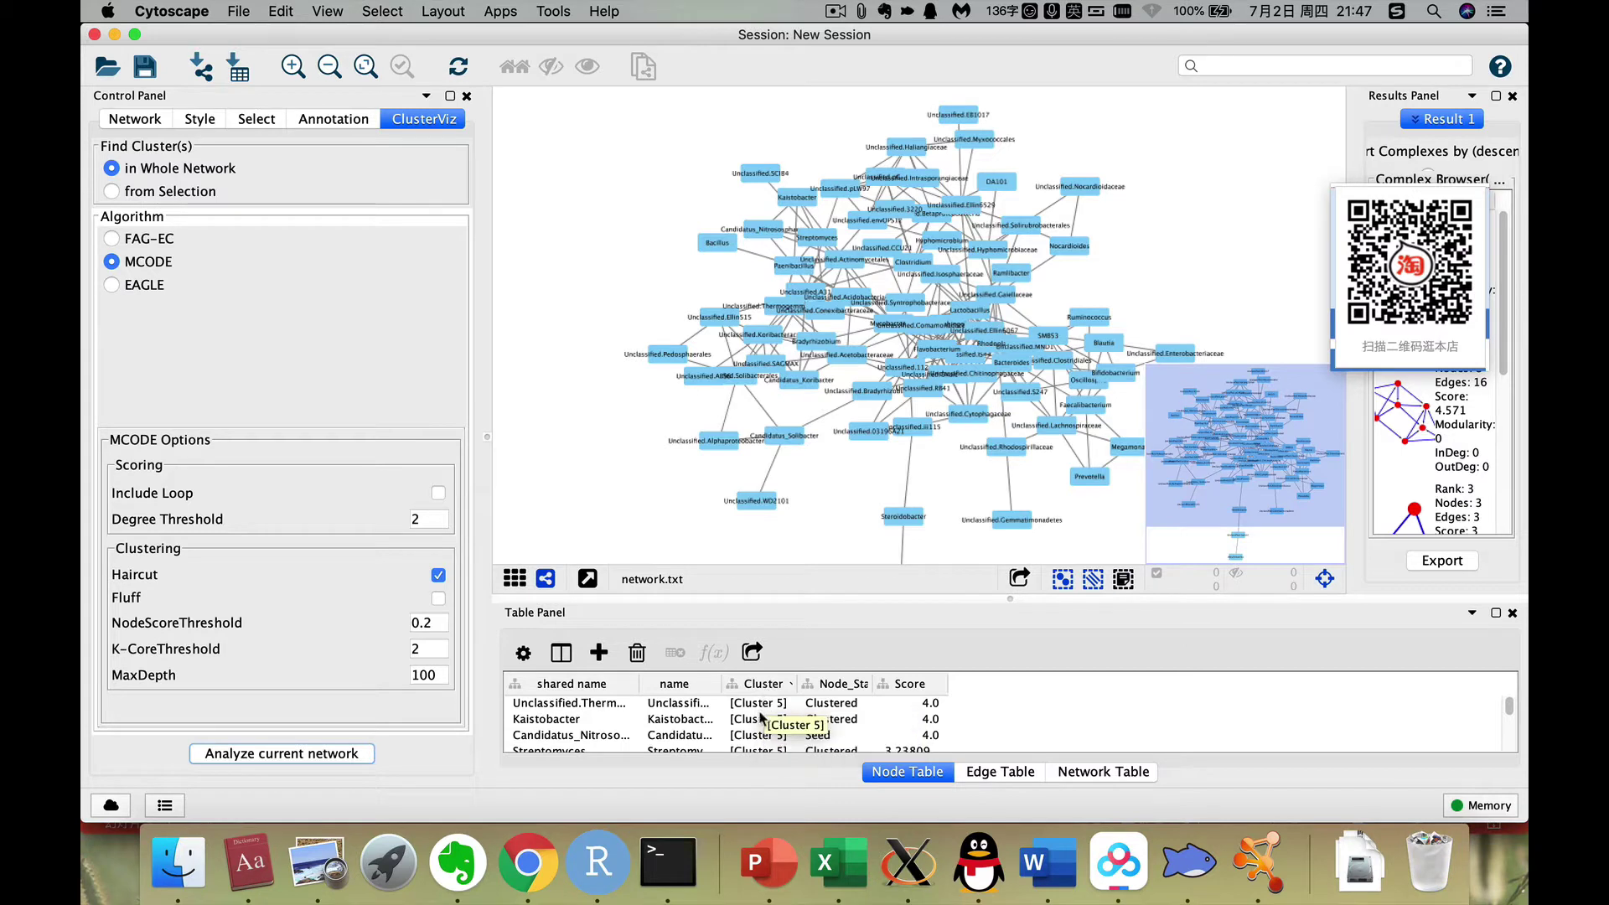
{"action": "left_click", "coordinate": [767, 685]}
{"action": "left_click", "coordinate": [768, 685]}
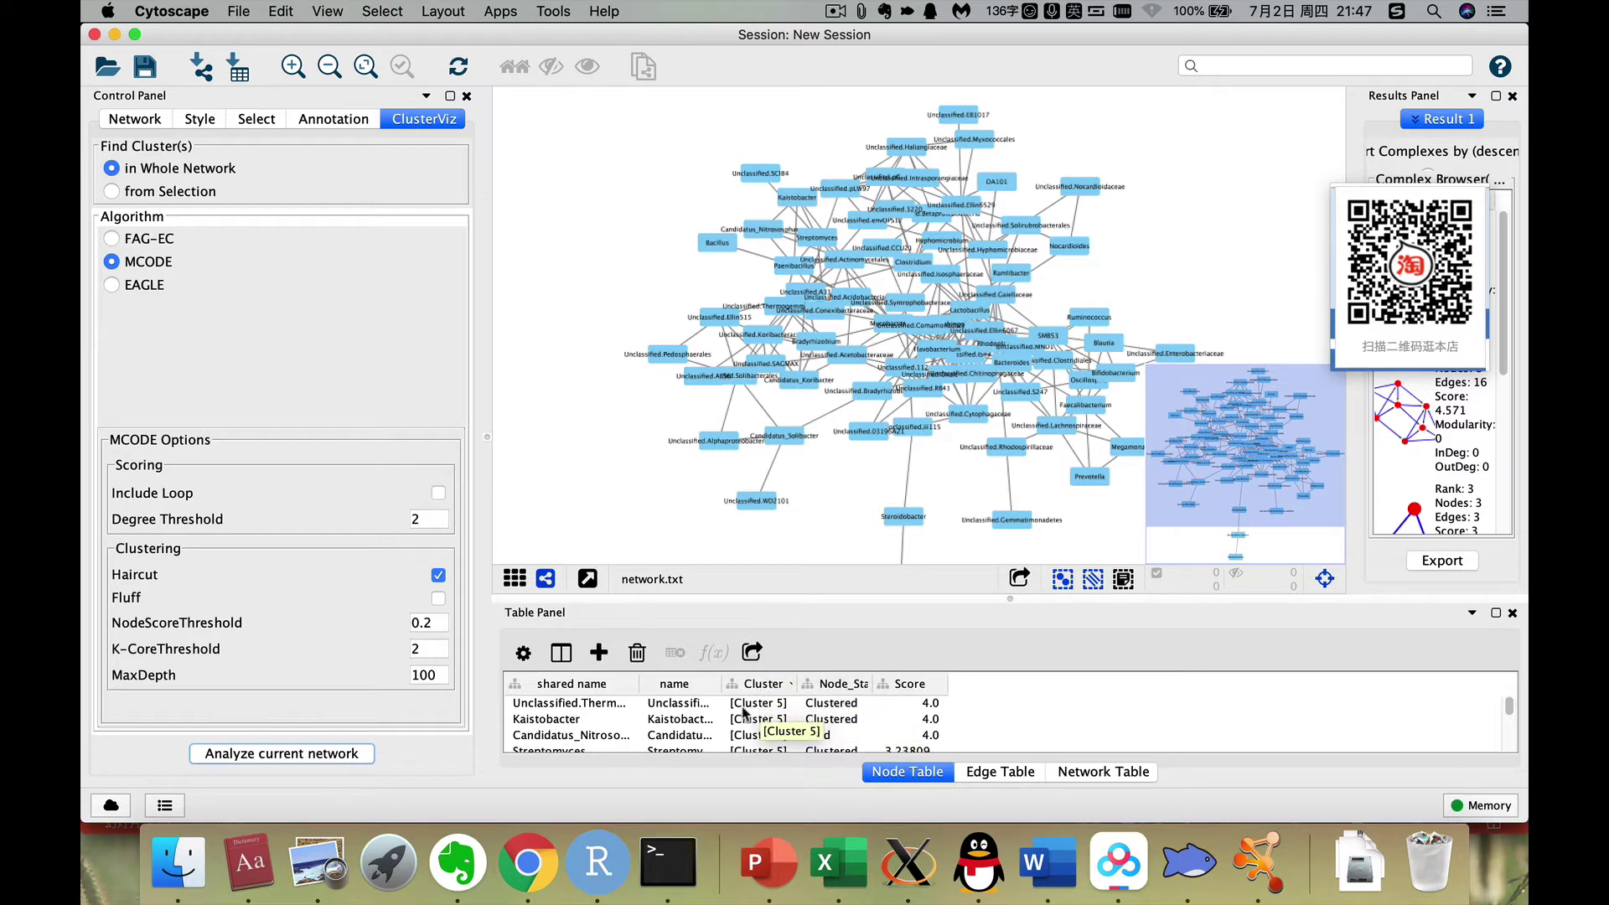
Inspect the Cluster 5 cell, then bring up the node table's CSV export settings.
{"action": "right_click", "coordinate": [772, 708]}
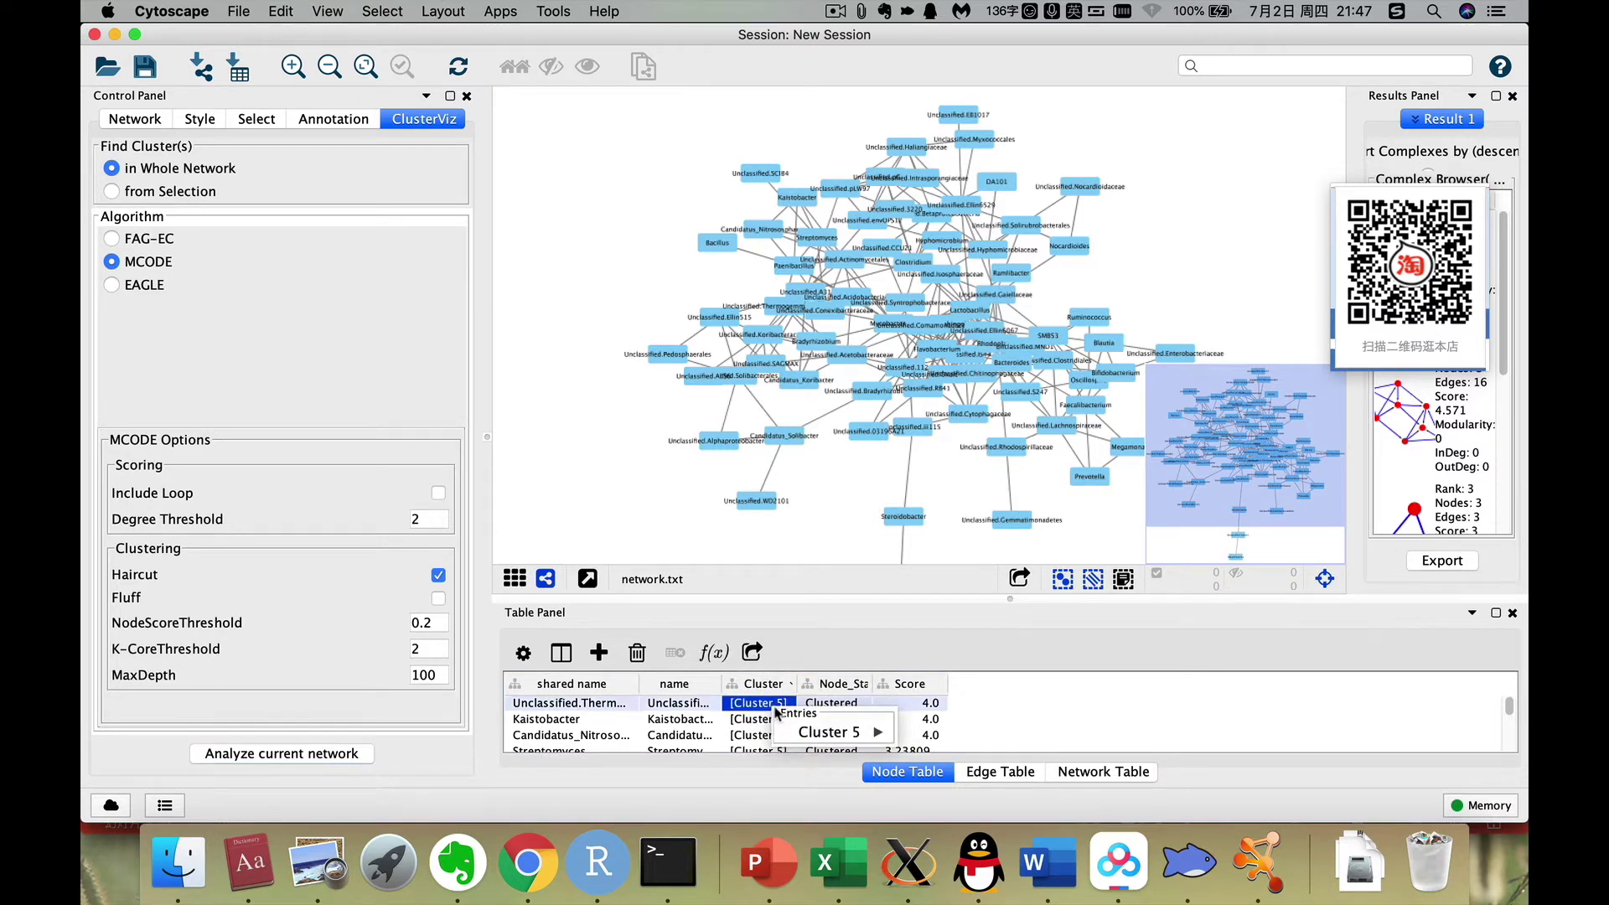
{"action": "right_click", "coordinate": [765, 708]}
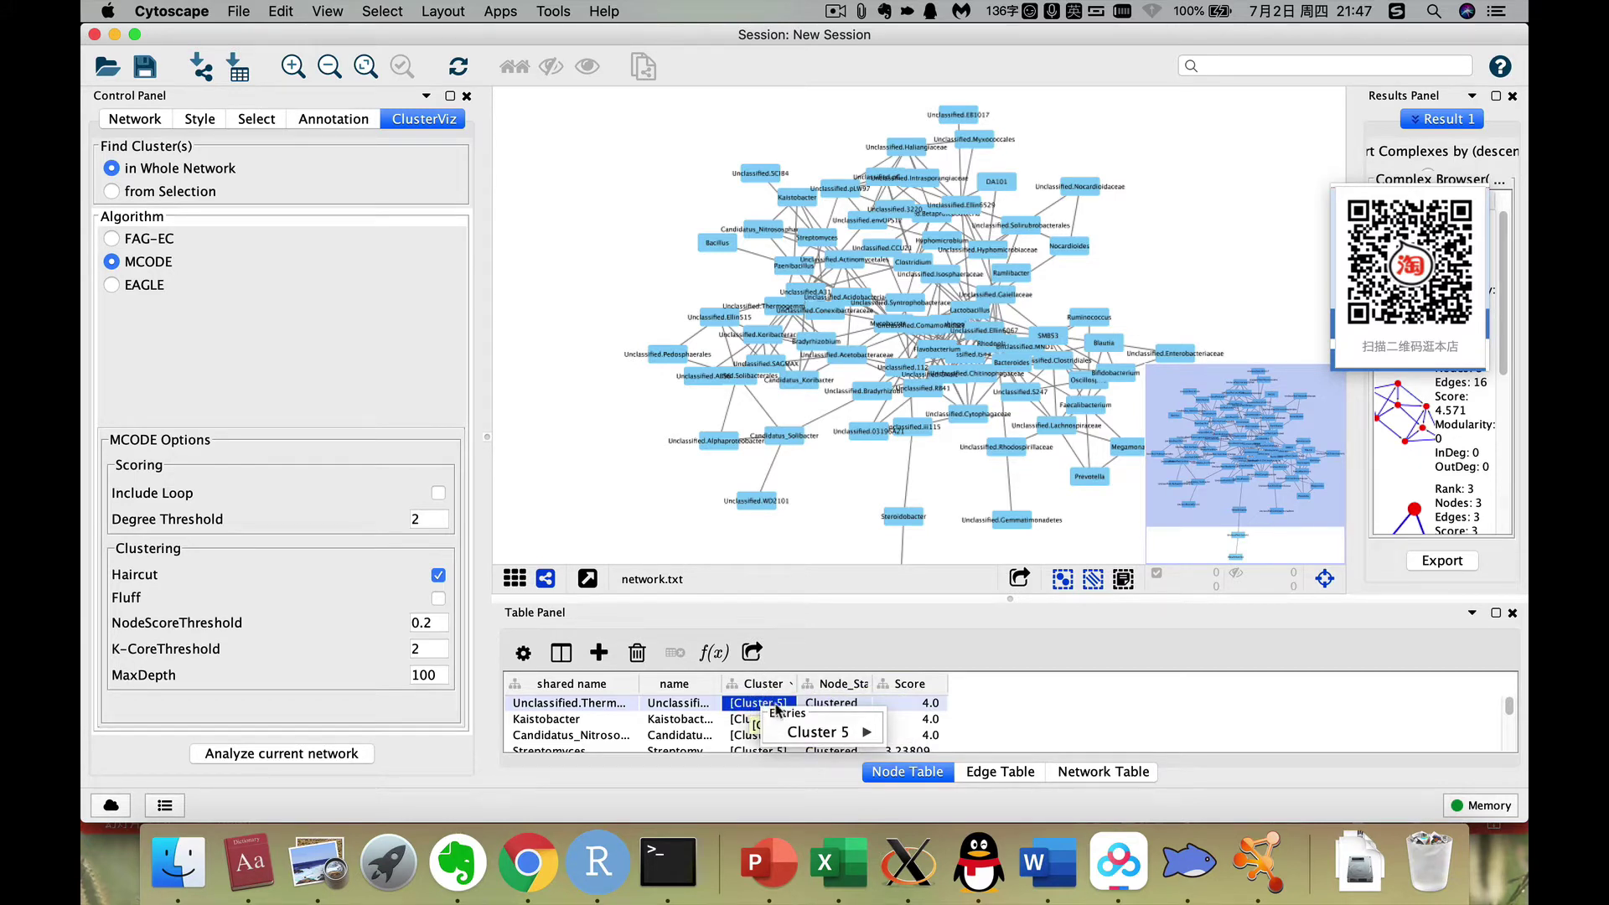
{"action": "left_click", "coordinate": [752, 652]}
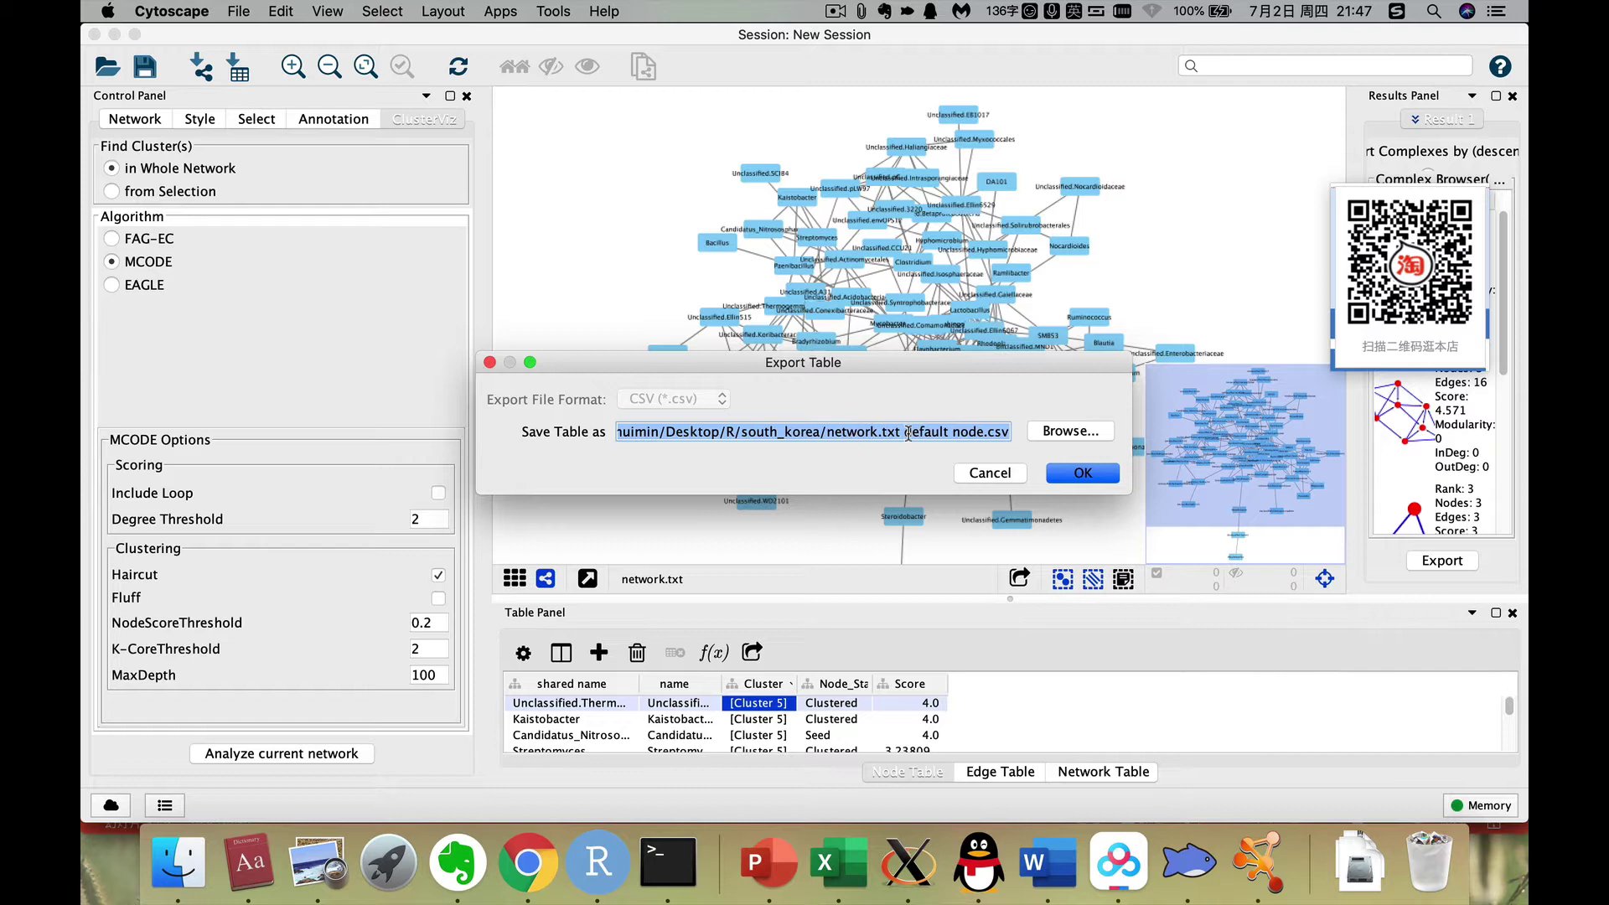
Replace the default file name with cluster.csv and export the node table.
{"action": "left_click", "coordinate": [872, 435]}
{"action": "left_click_drag", "start_coordinate": [828, 433], "coordinate": [1002, 432]}
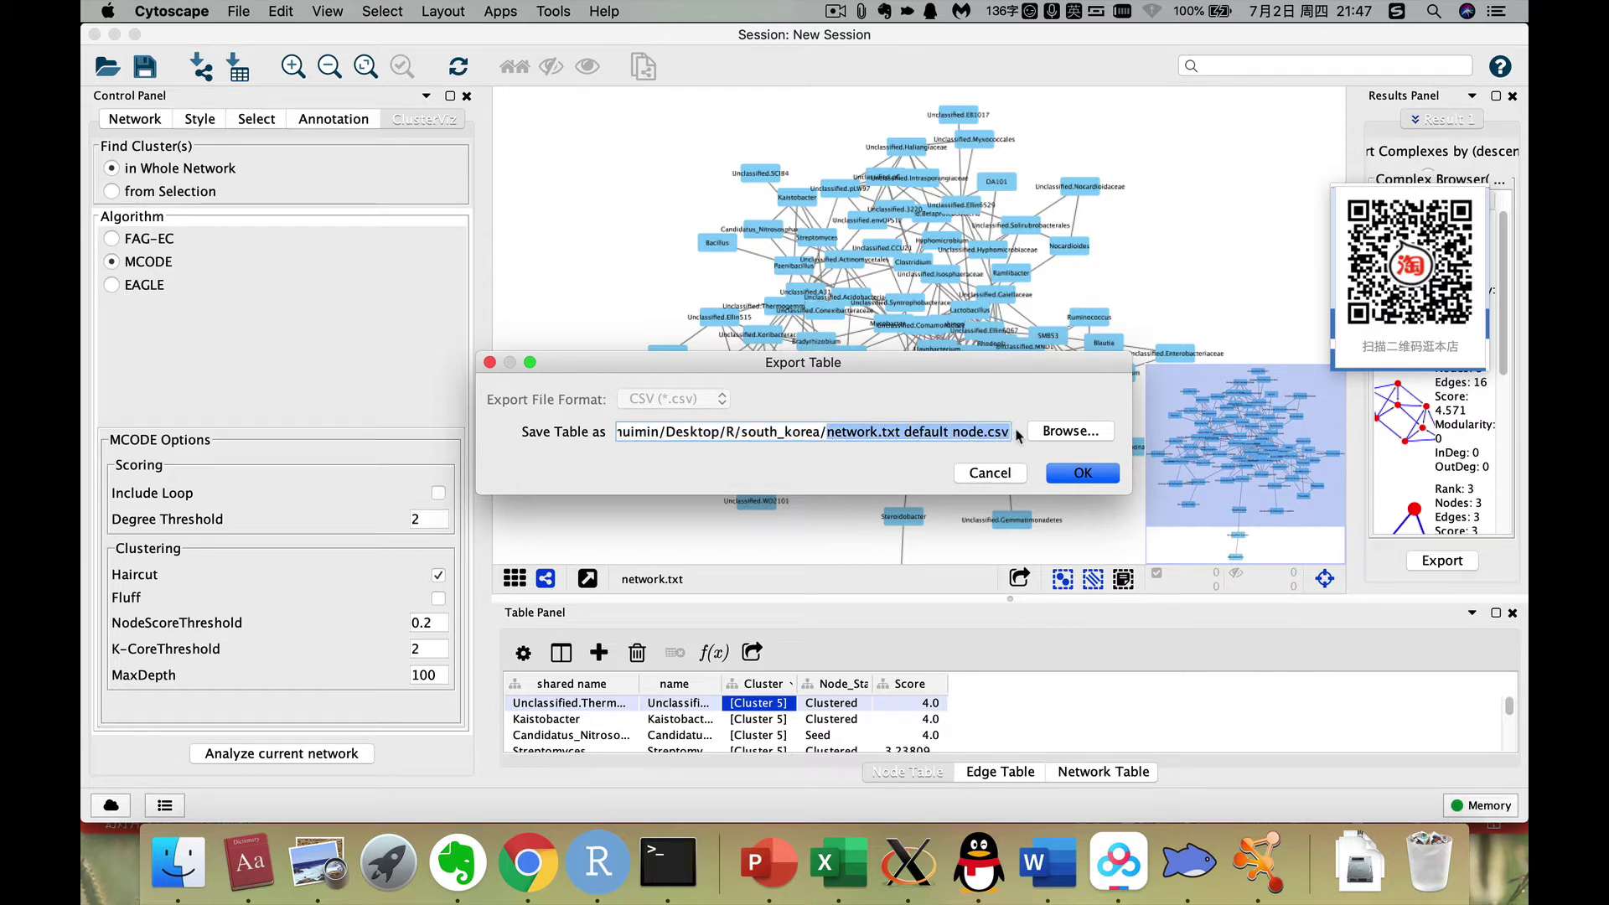
{"action": "type", "text": "clust"}
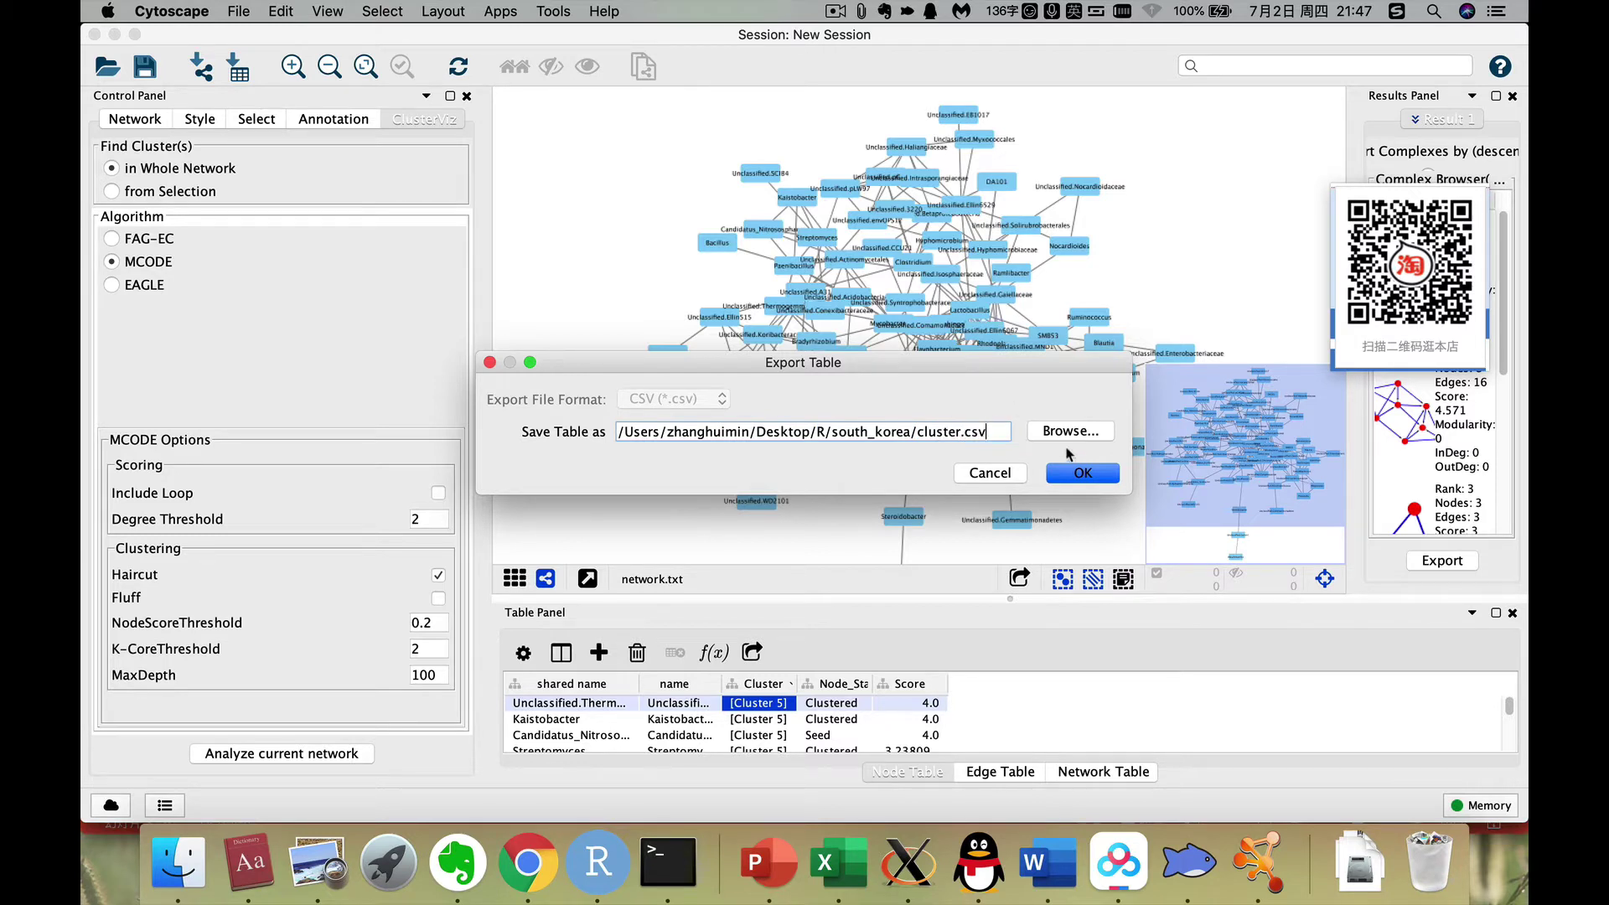
{"action": "left_click", "coordinate": [1081, 473]}
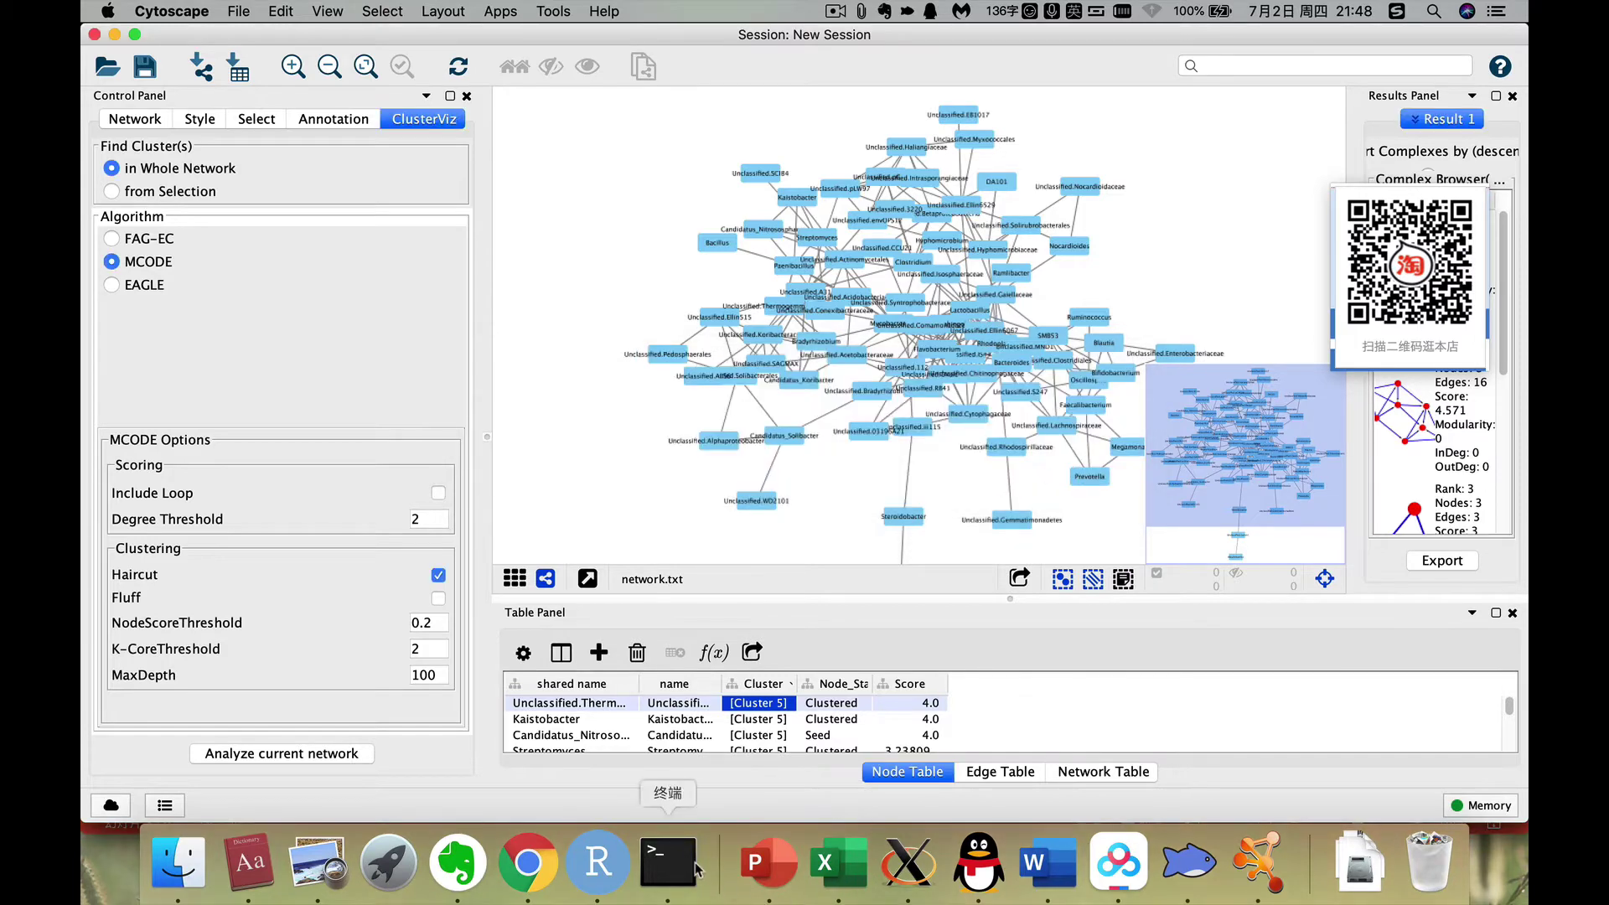
Run 'open .' in Terminal, then open cluster.csv from Finder in Excel.
{"action": "left_click", "coordinate": [668, 861]}
{"action": "type", "text": "open ."}
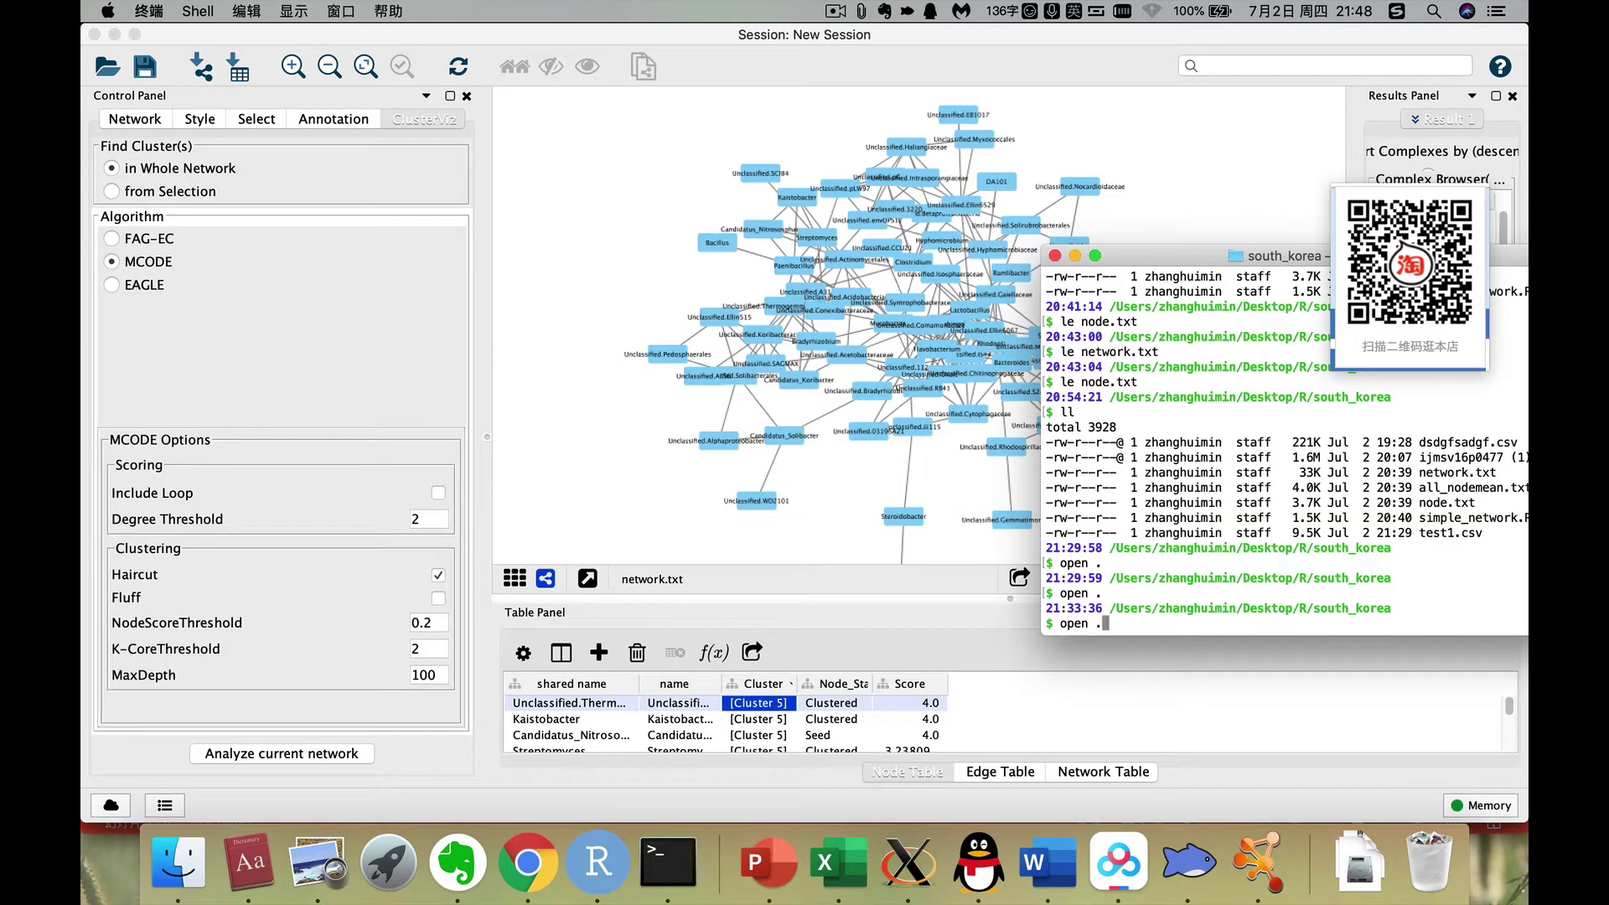
{"action": "key", "text": "Return"}
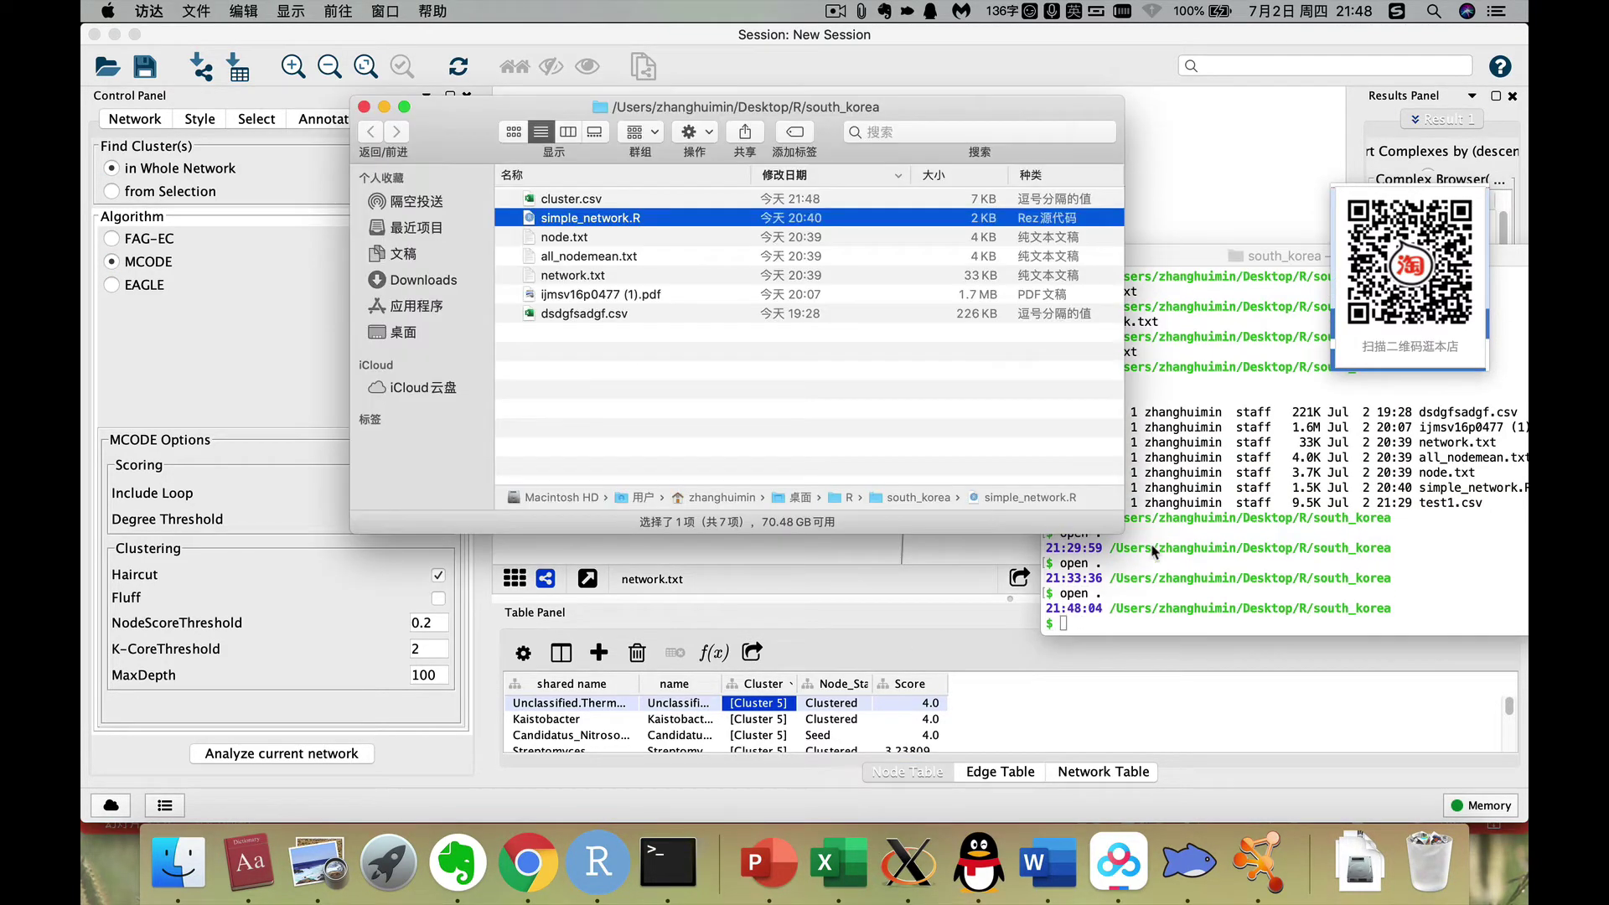
{"action": "double_click", "coordinate": [557, 201]}
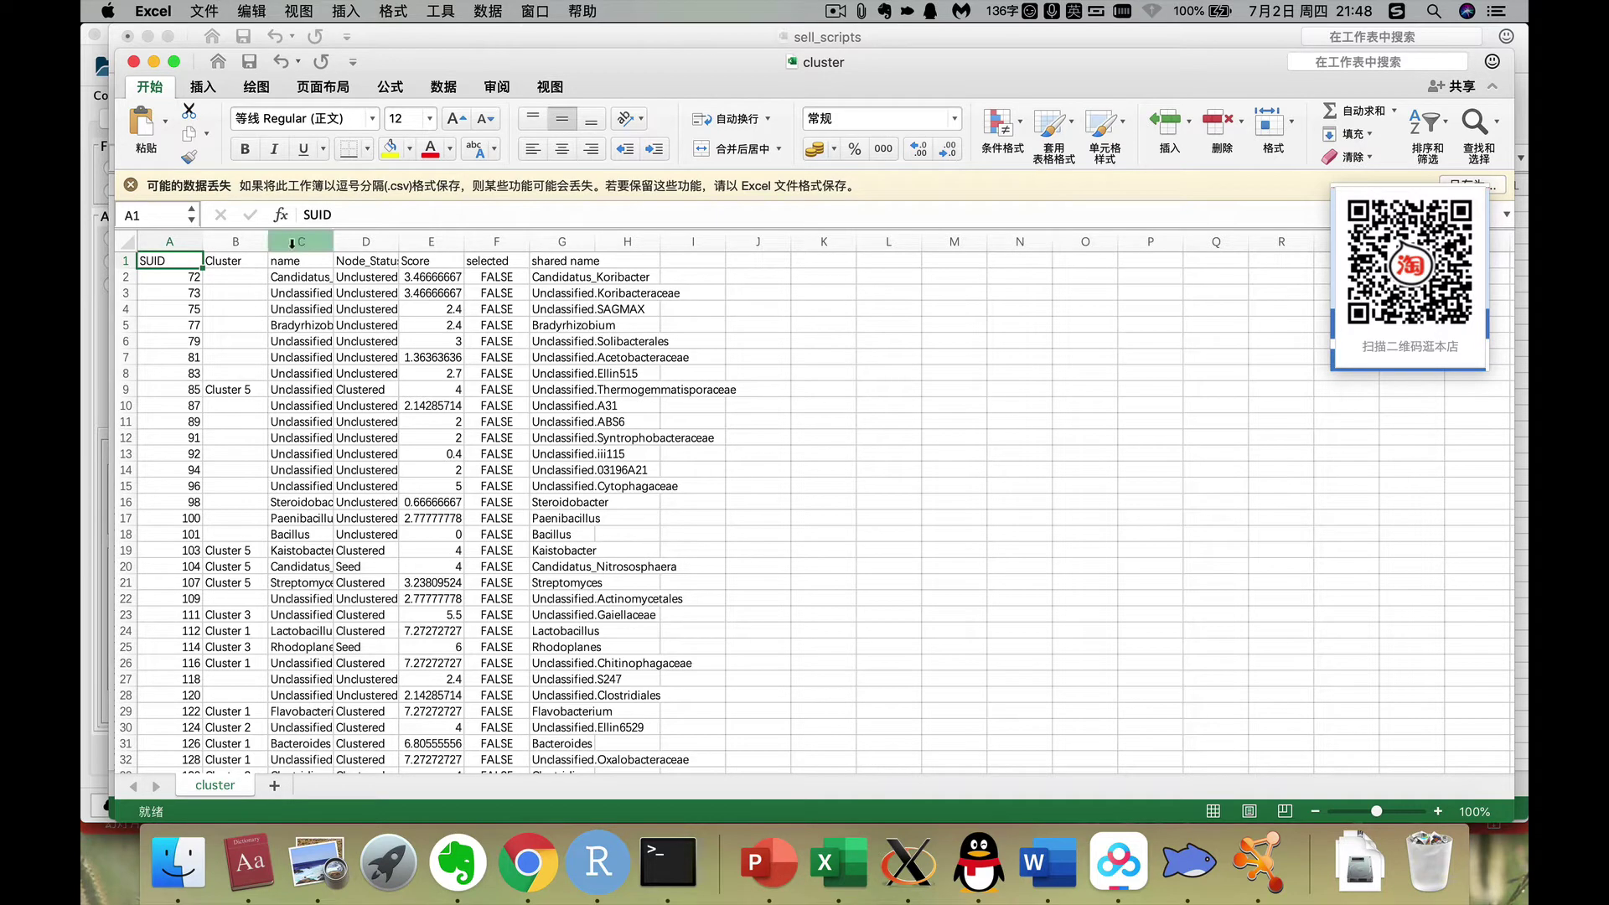
Delete the SUID column and move the name column into column A.
{"action": "left_click", "coordinate": [173, 240]}
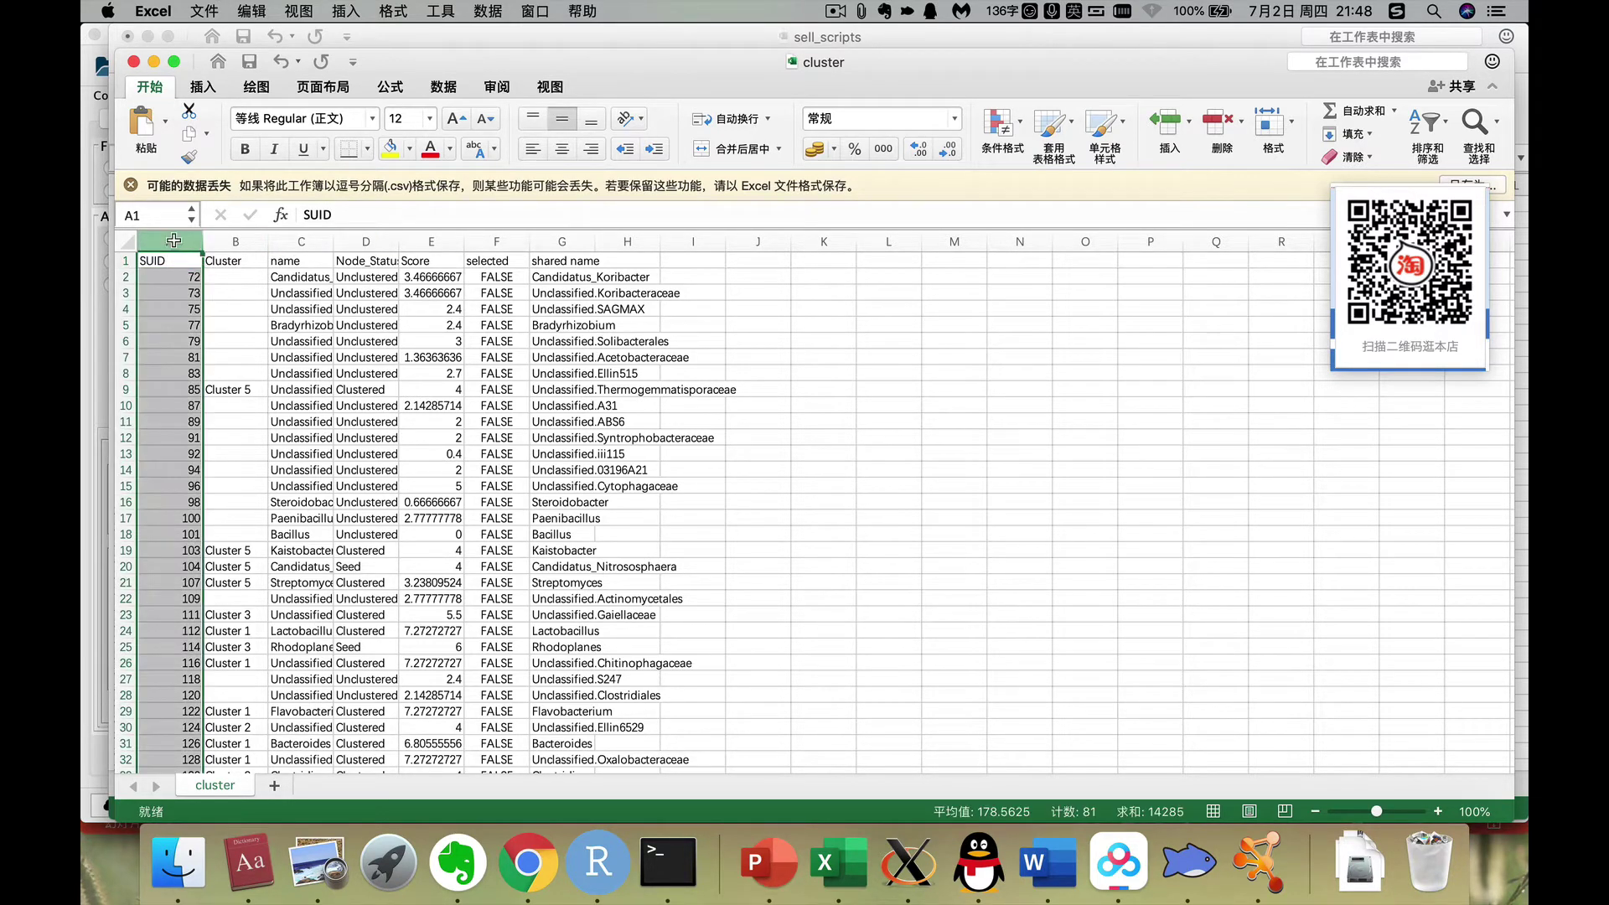
{"action": "right_click", "coordinate": [173, 241]}
{"action": "left_click", "coordinate": [231, 358]}
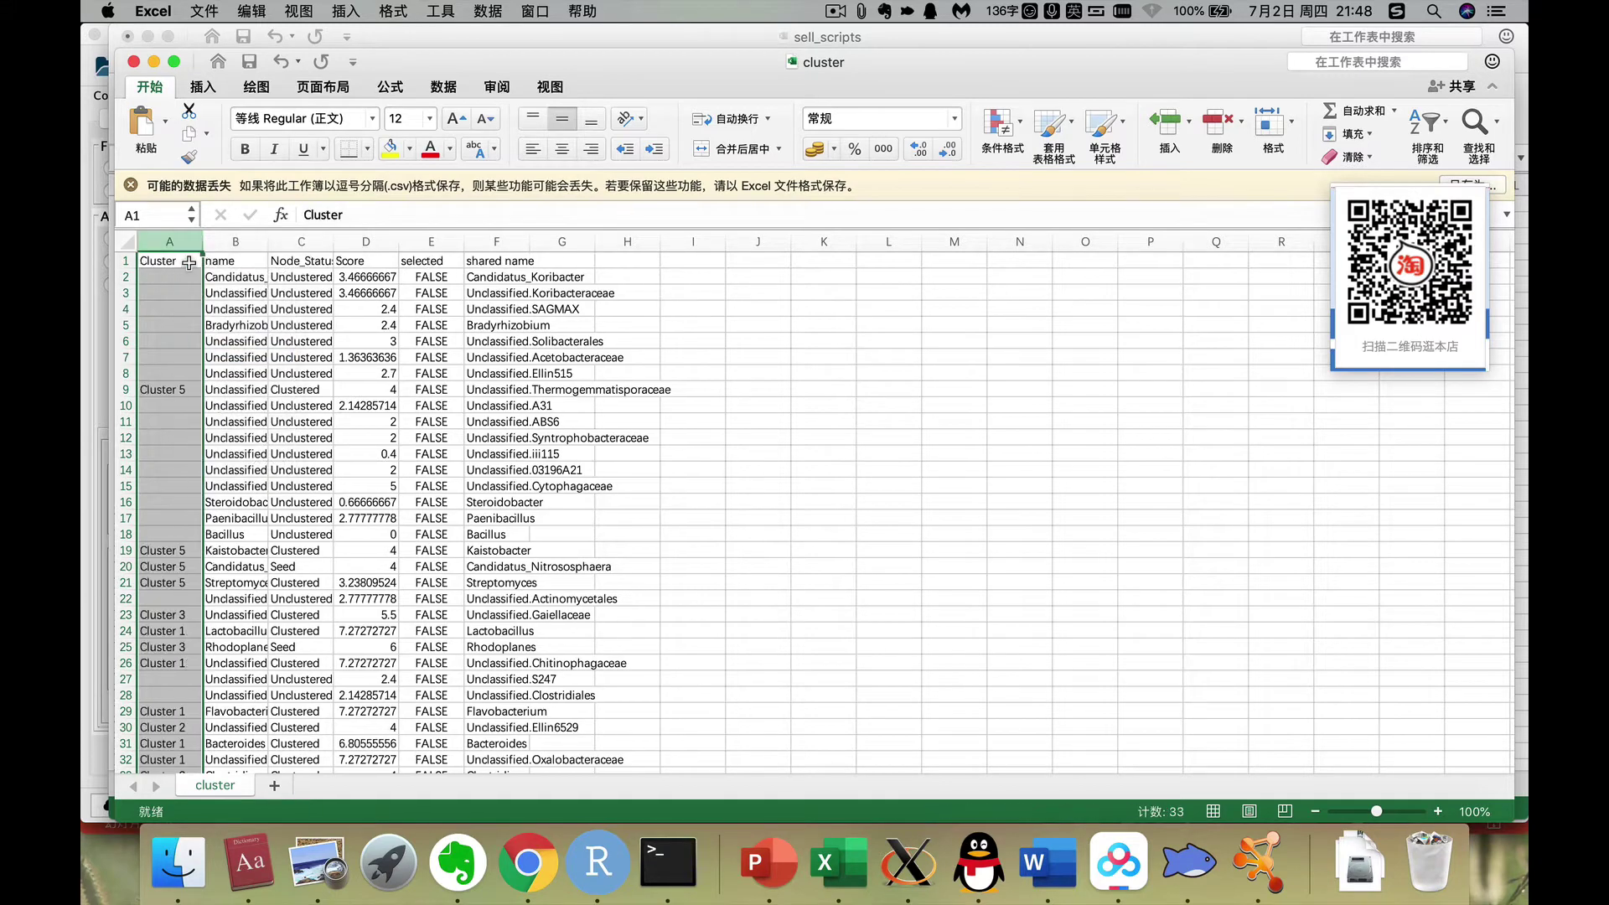
{"action": "left_click", "coordinate": [245, 242]}
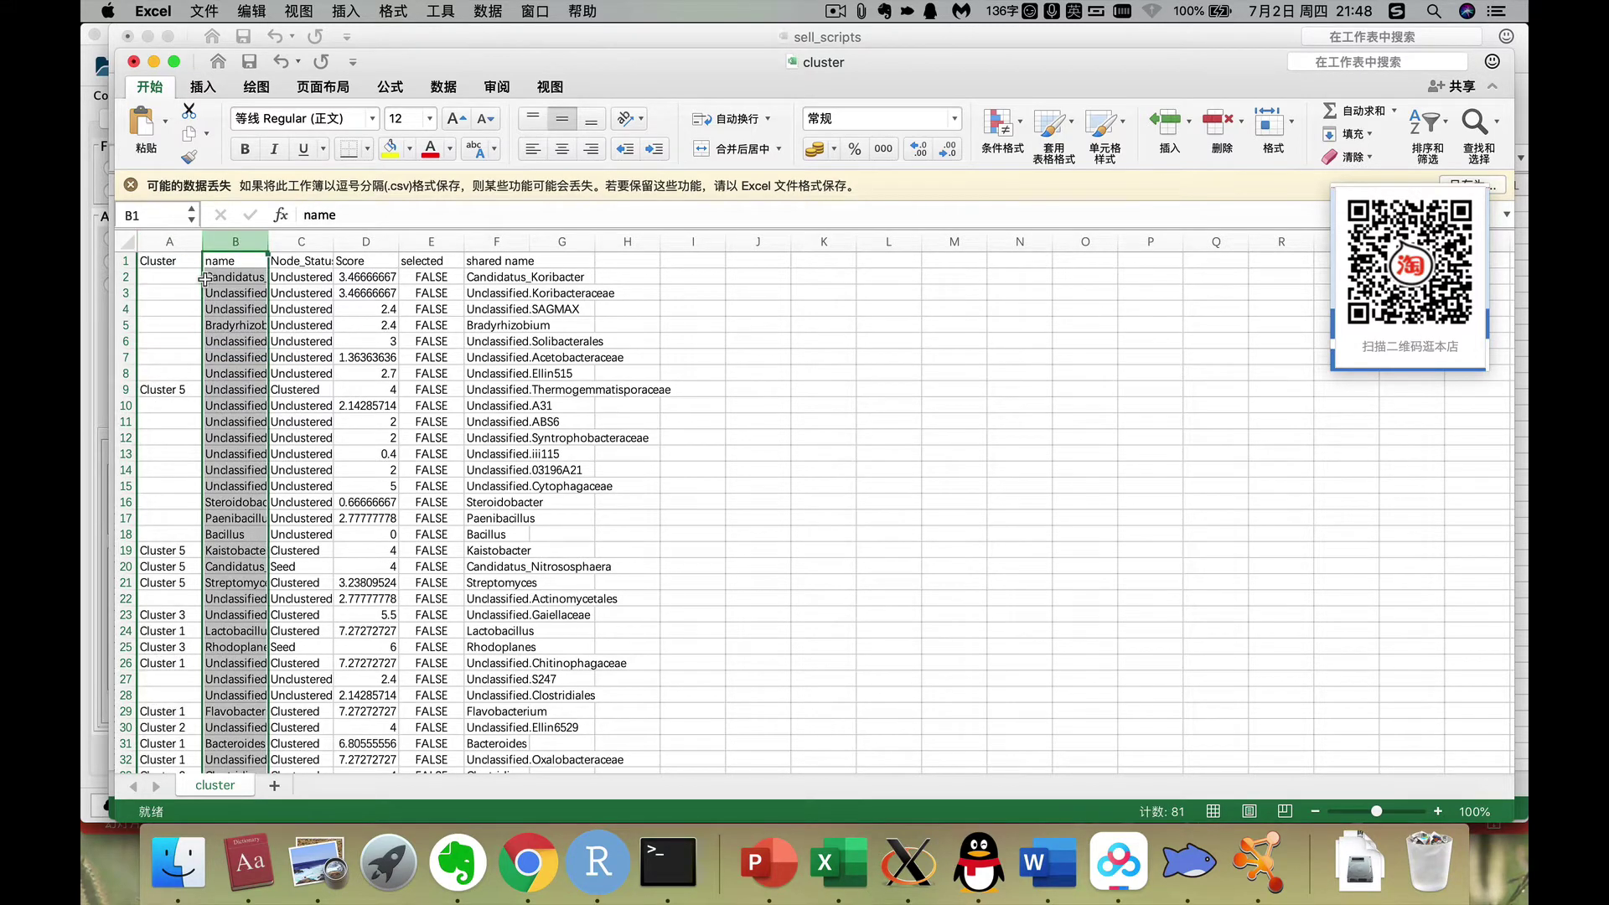
{"action": "left_click_drag", "start_coordinate": [203, 278], "coordinate": [139, 285]}
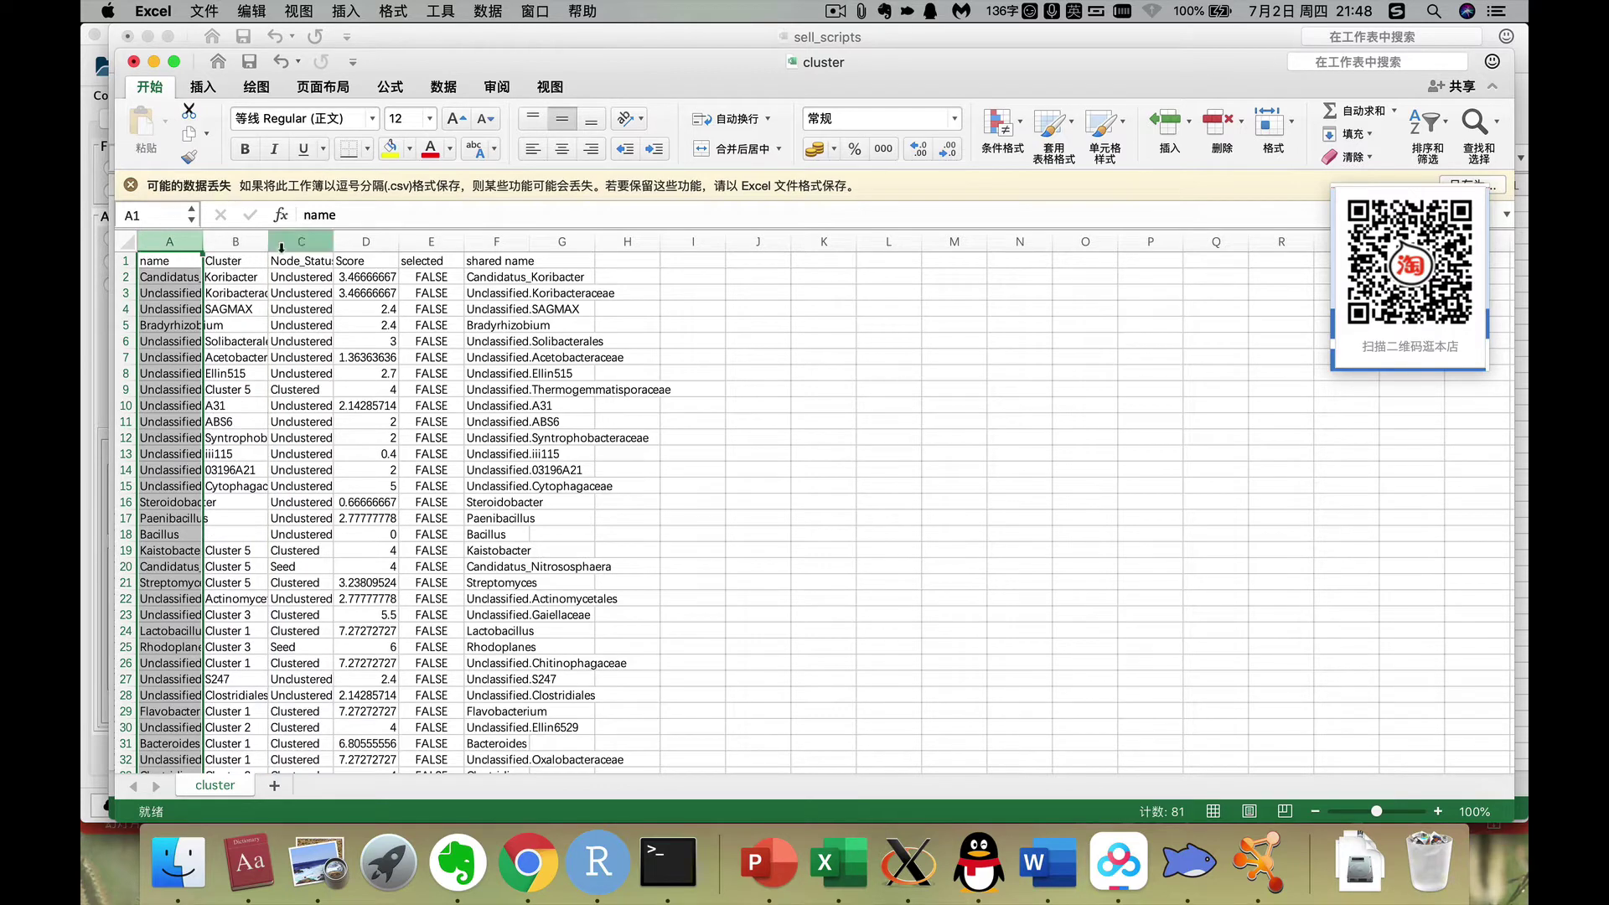
Delete the extra selected and shared name columns after Score.
{"action": "left_click_drag", "start_coordinate": [439, 242], "coordinate": [487, 243]}
{"action": "right_click", "coordinate": [486, 249]}
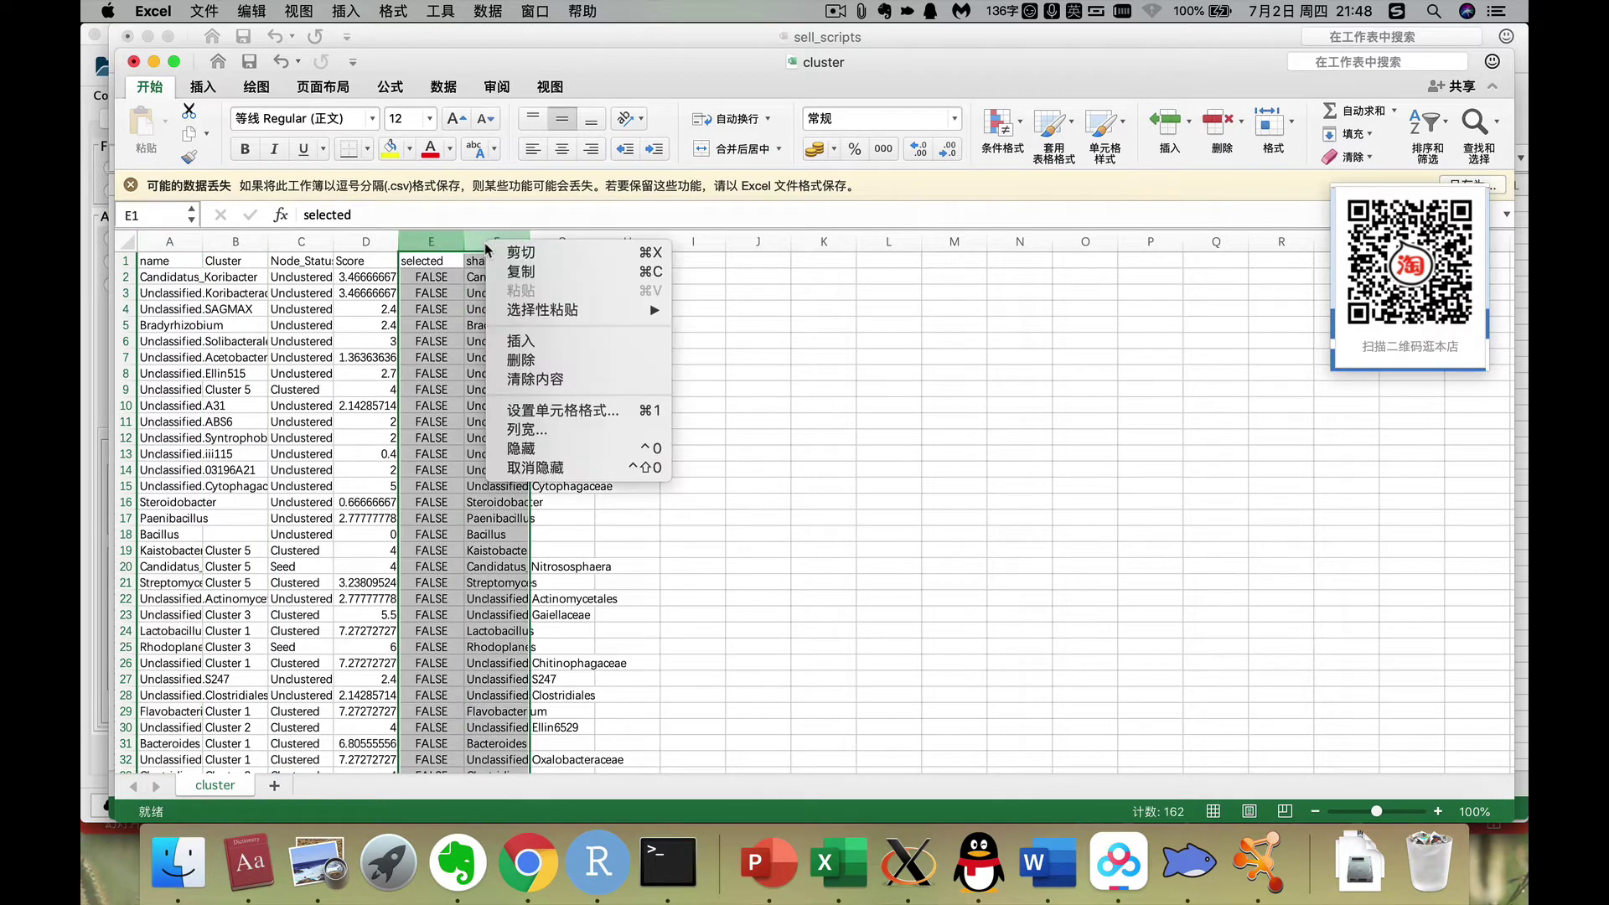
{"action": "left_click", "coordinate": [524, 361]}
{"action": "left_click", "coordinate": [356, 358]}
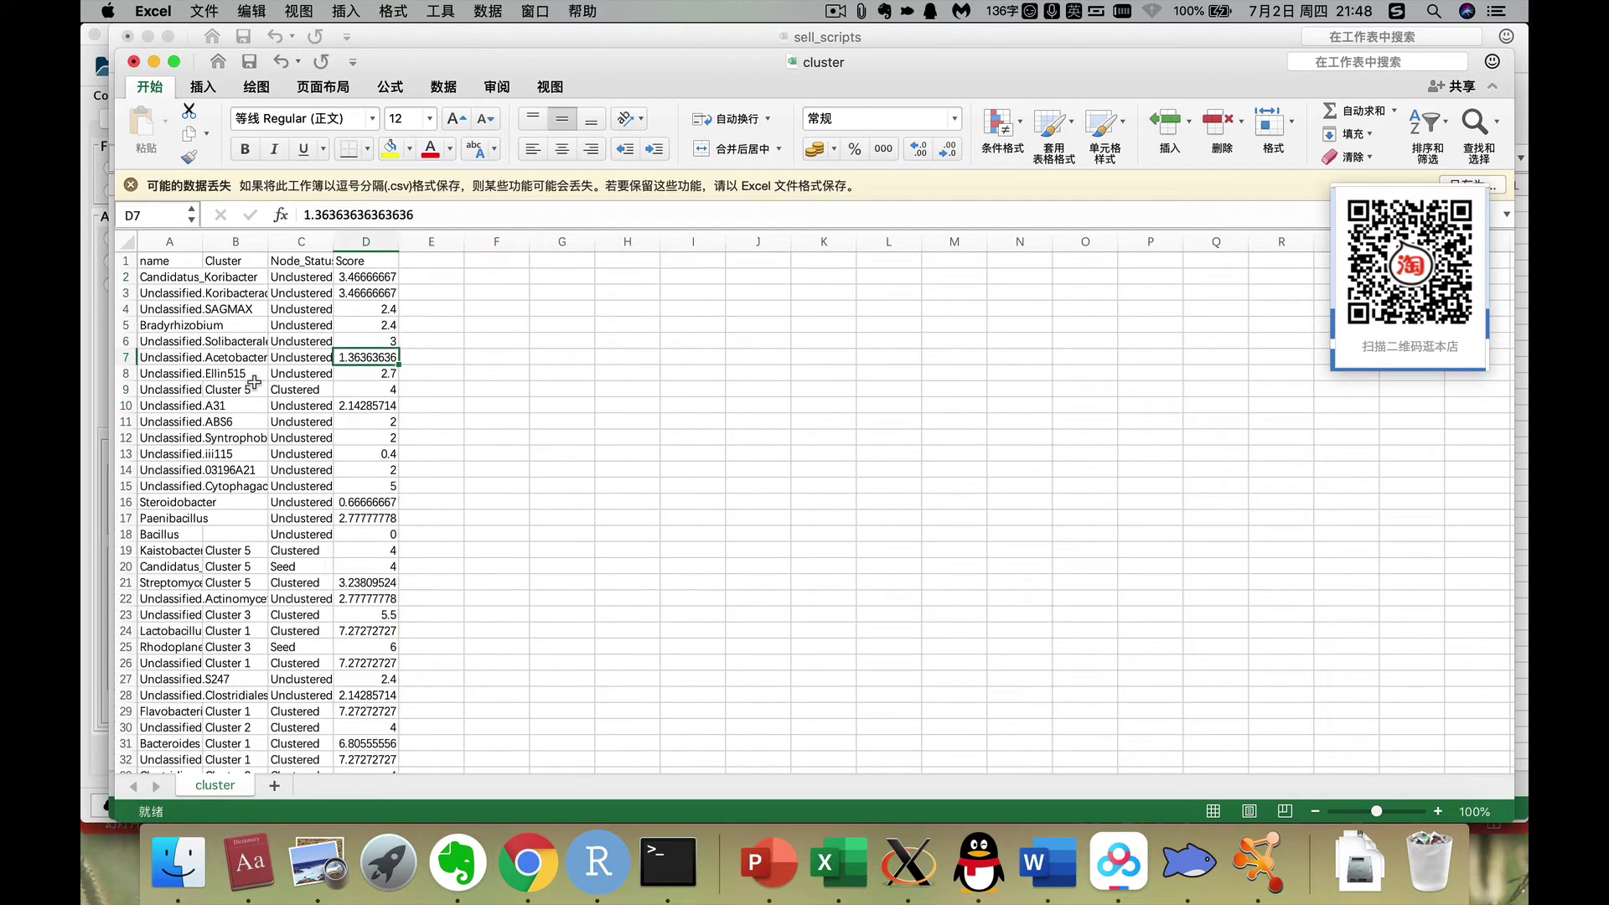
Resize the Cluster, Node_Status and name columns so full entries show, then select column B.
{"action": "left_click_drag", "start_coordinate": [268, 241], "coordinate": [587, 236]}
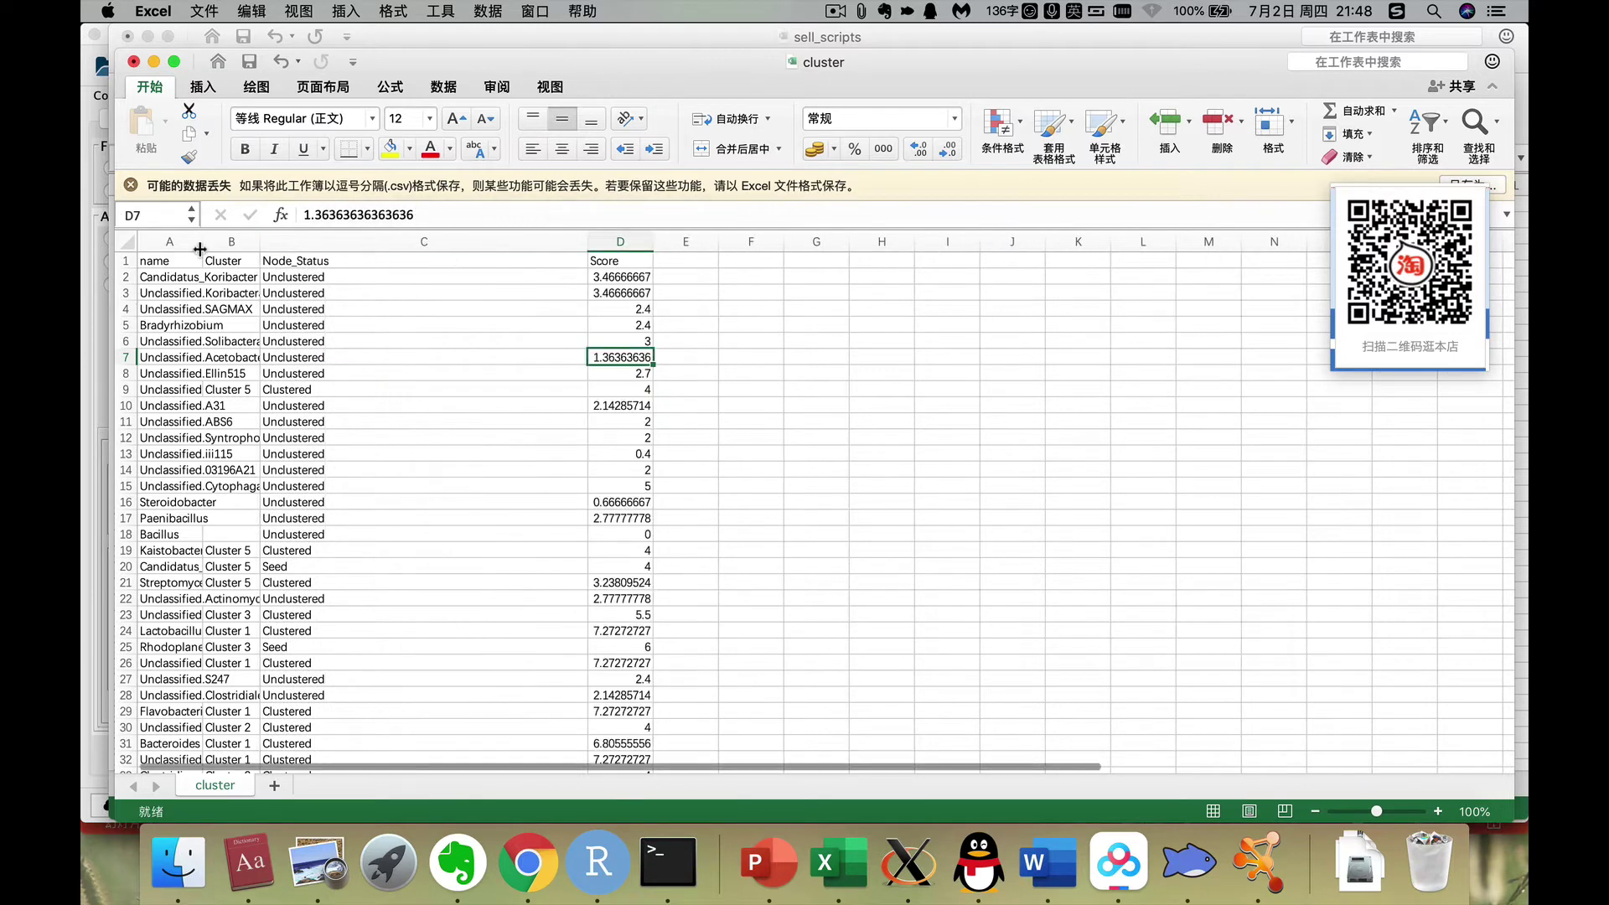
{"action": "left_click_drag", "start_coordinate": [202, 240], "coordinate": [543, 241]}
{"action": "left_click_drag", "start_coordinate": [266, 240], "coordinate": [291, 241]}
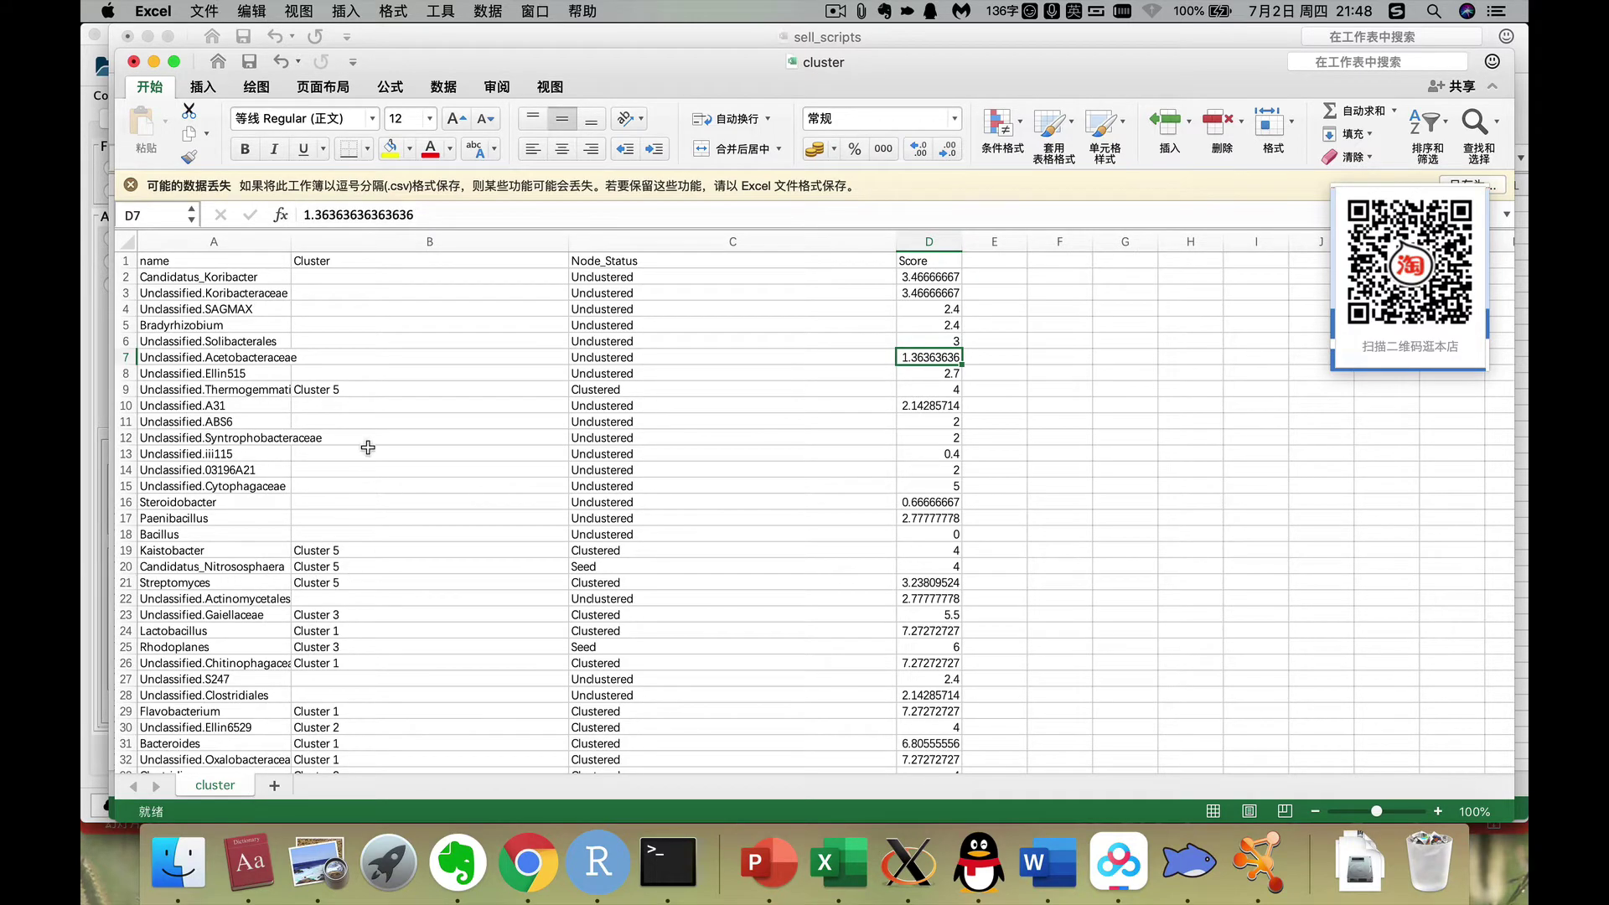
{"action": "left_click", "coordinate": [423, 239]}
{"action": "right_click", "coordinate": [434, 243]}
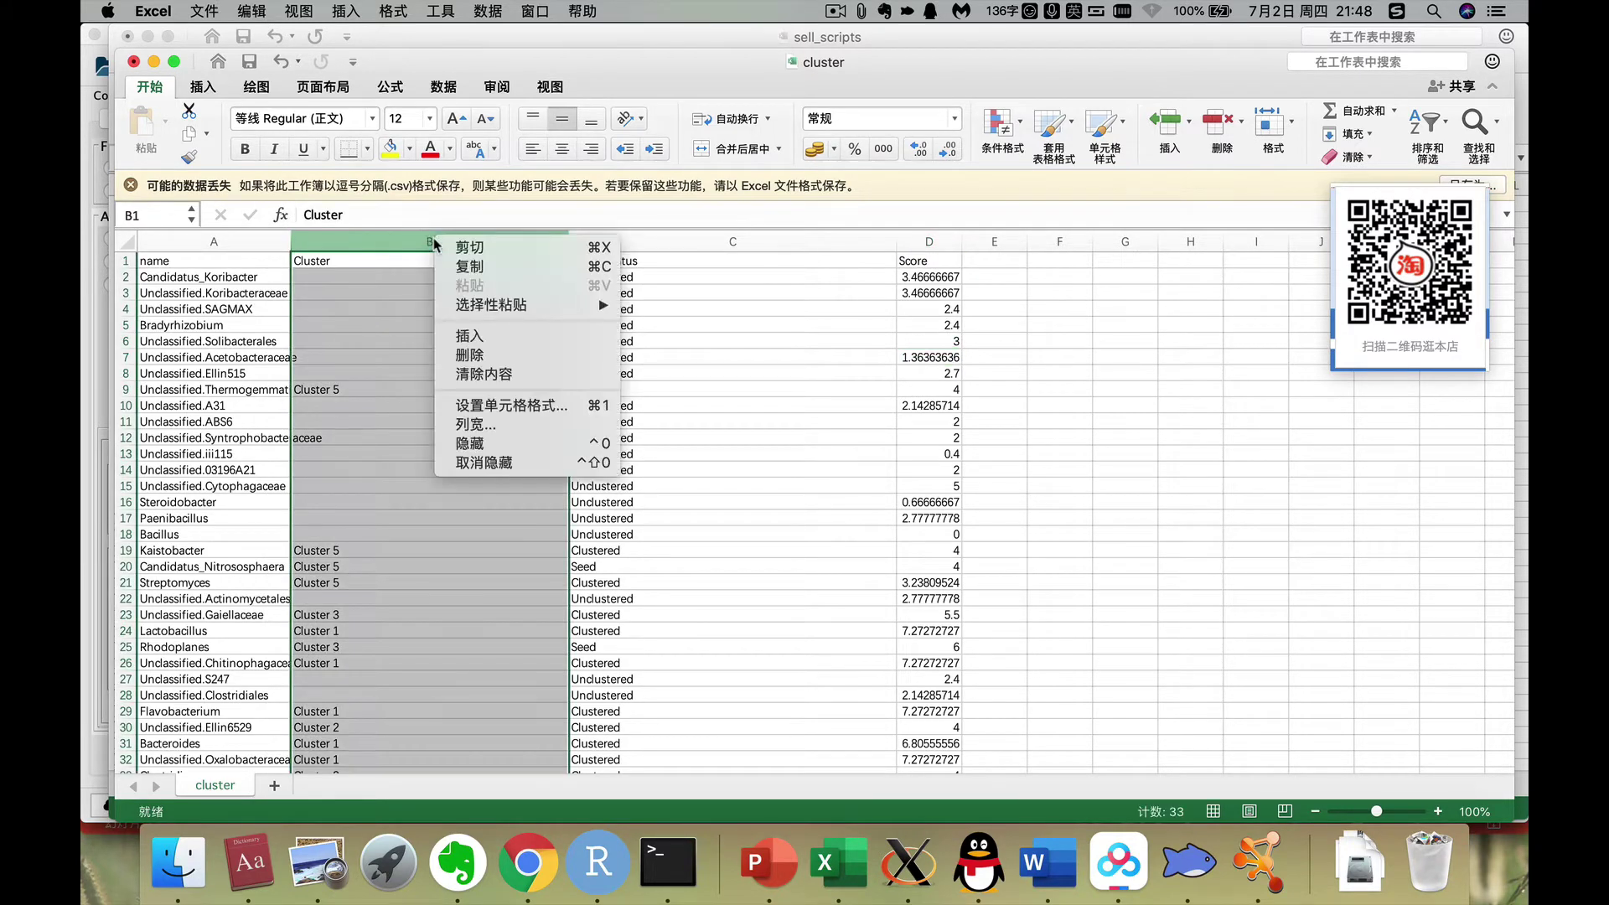
{"action": "key", "text": "Escape"}
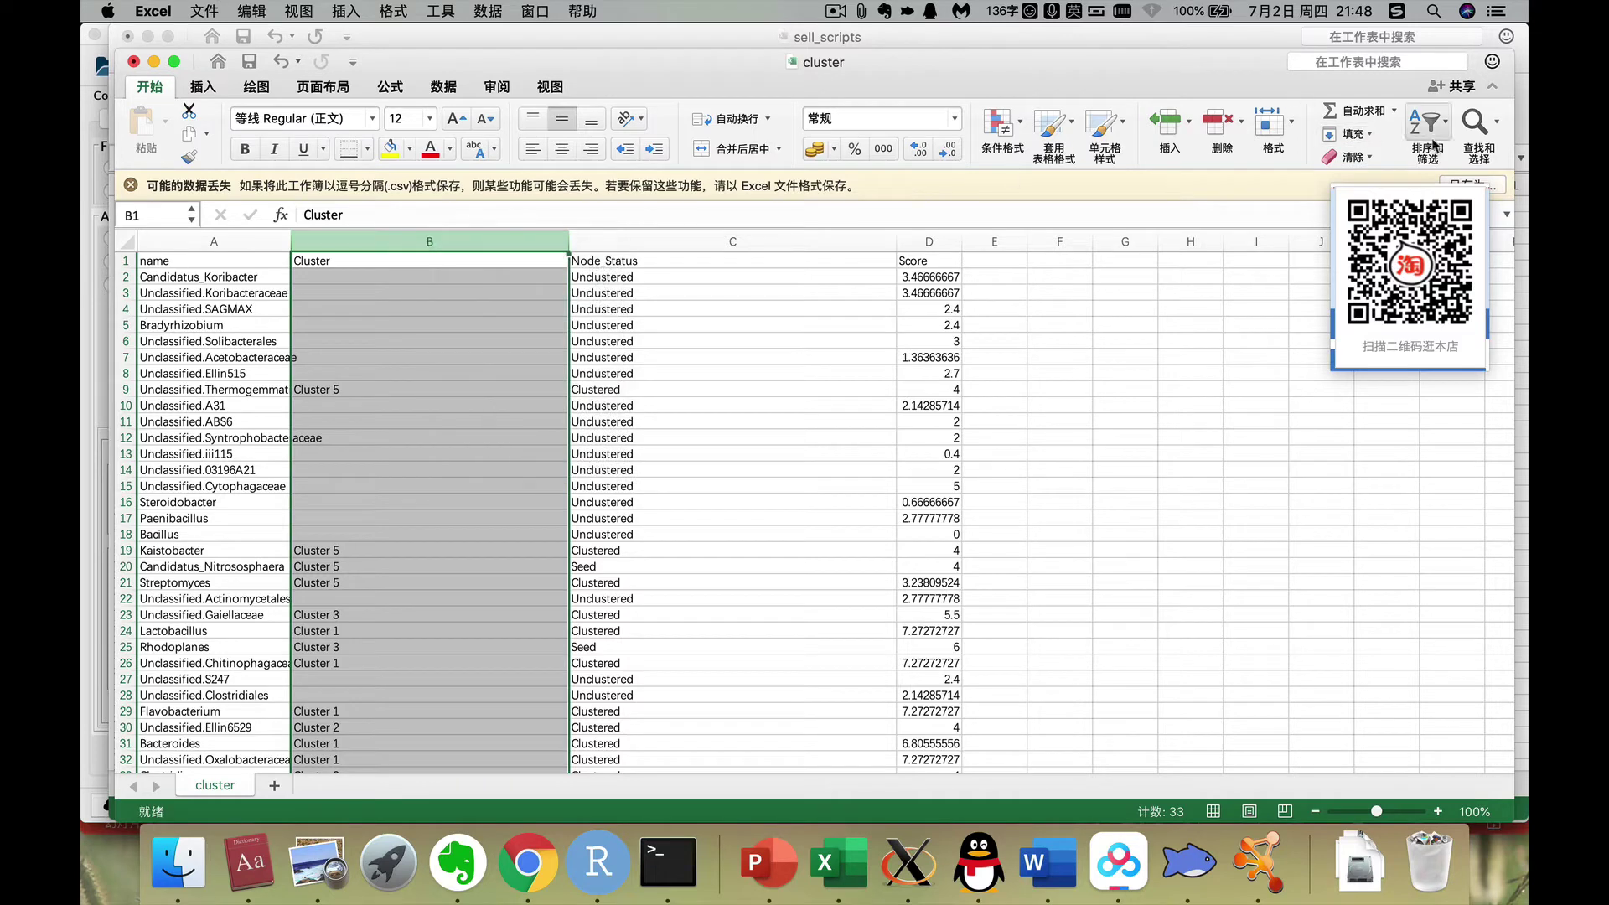
{"action": "left_click", "coordinate": [1477, 121]}
{"action": "key", "text": "Escape"}
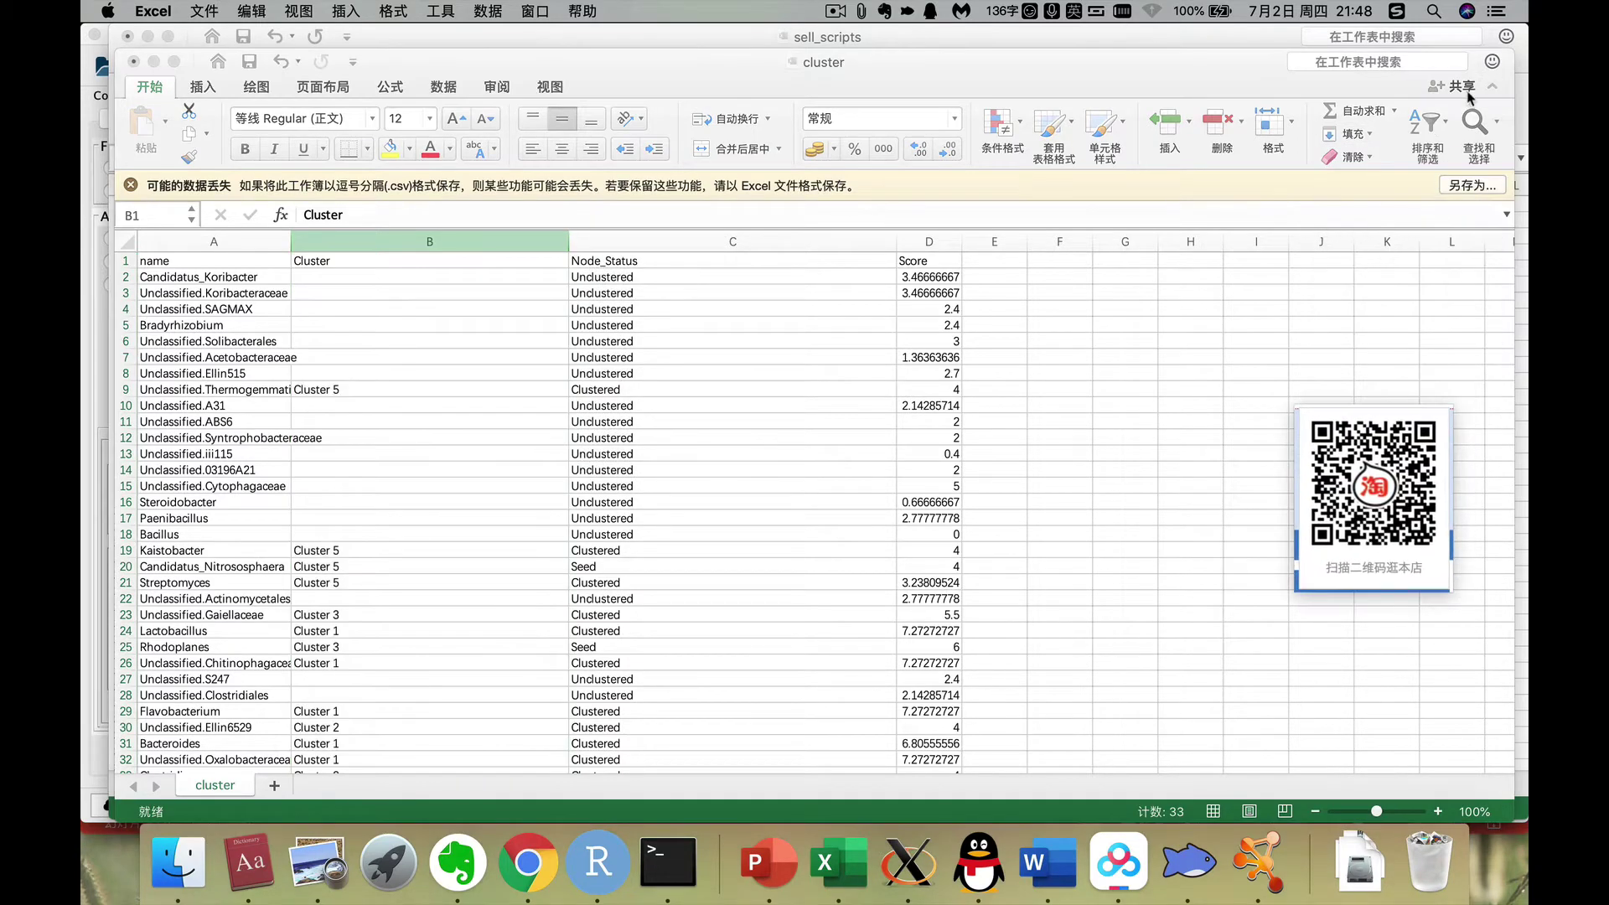
Replace every space in column B with nothing, making 32 replacements (Cluster1, Cluster5…).
{"action": "left_click", "coordinate": [1488, 125]}
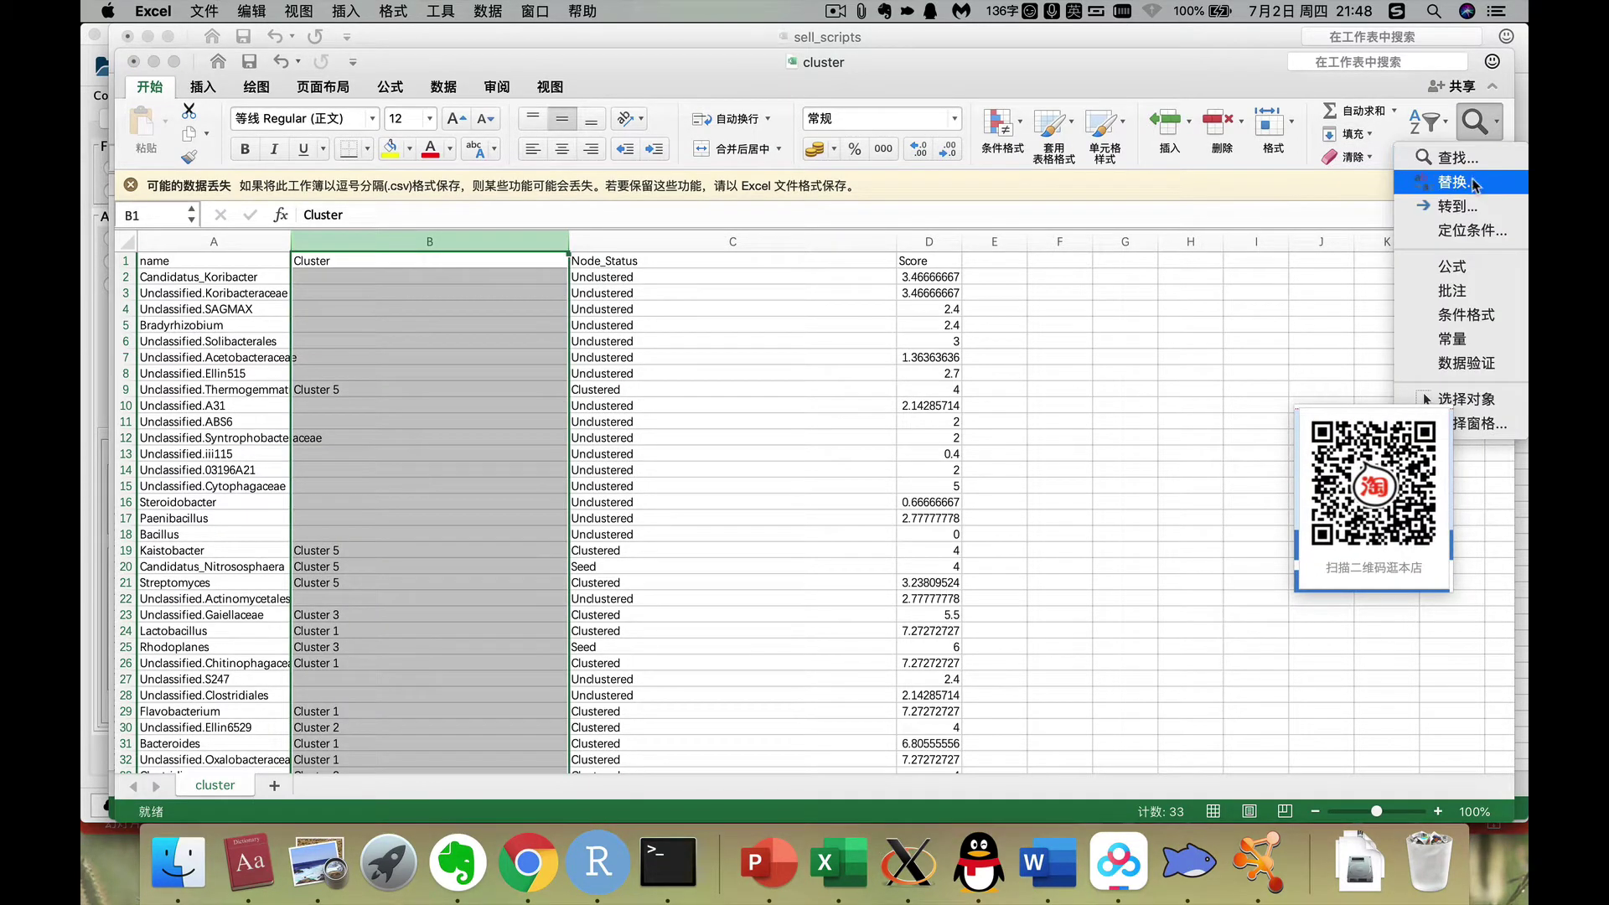
{"action": "left_click", "coordinate": [1477, 183]}
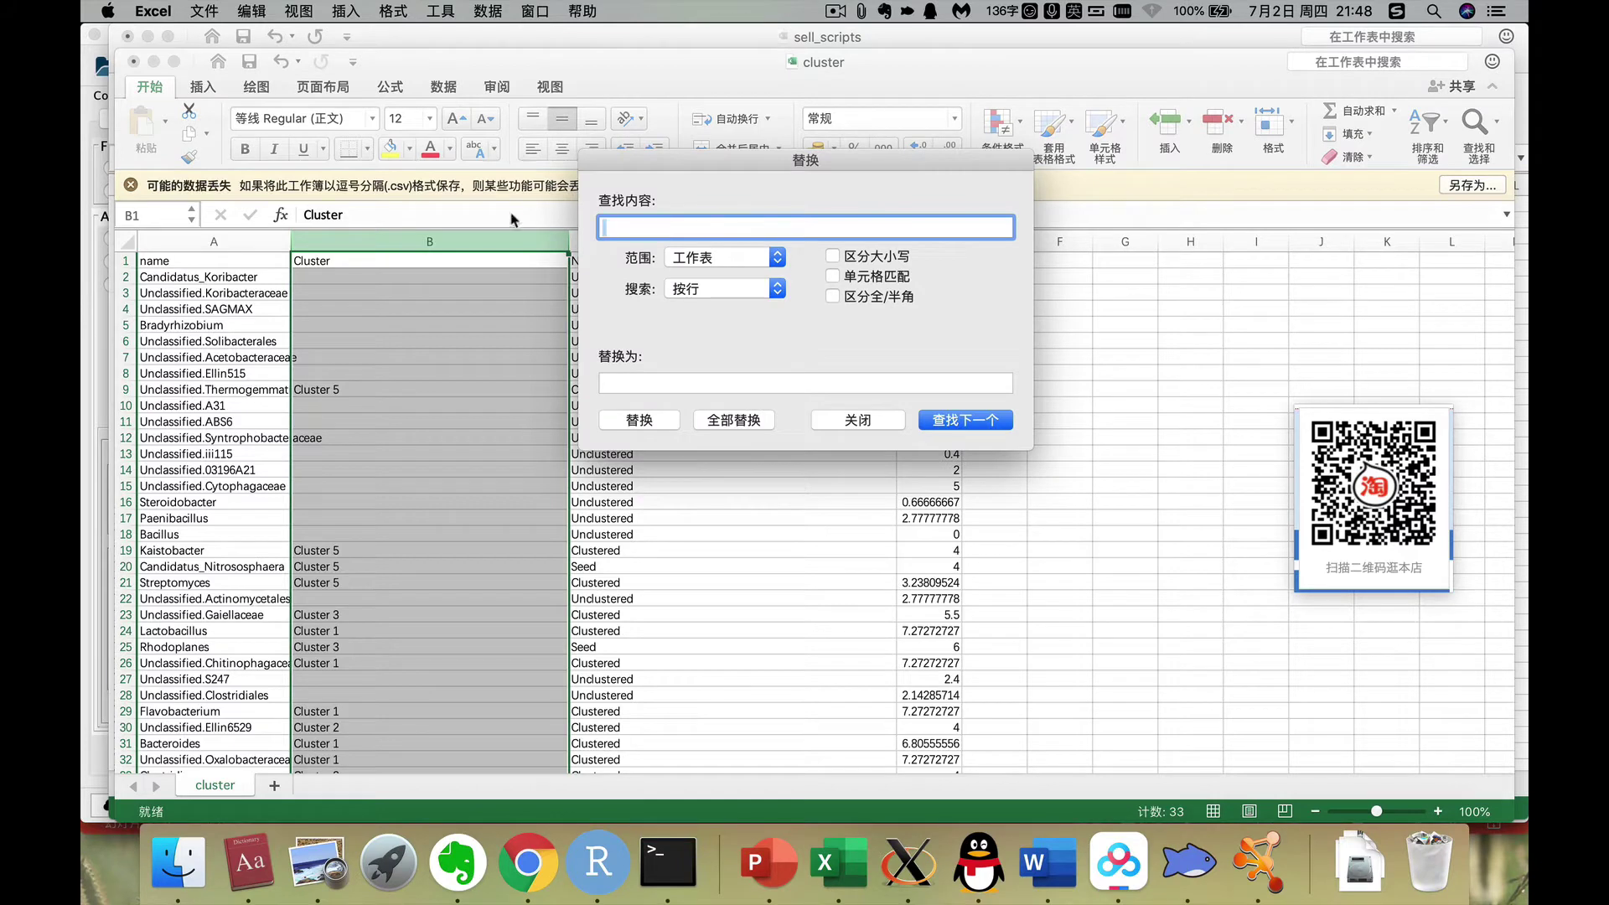
{"action": "left_click", "coordinate": [646, 383]}
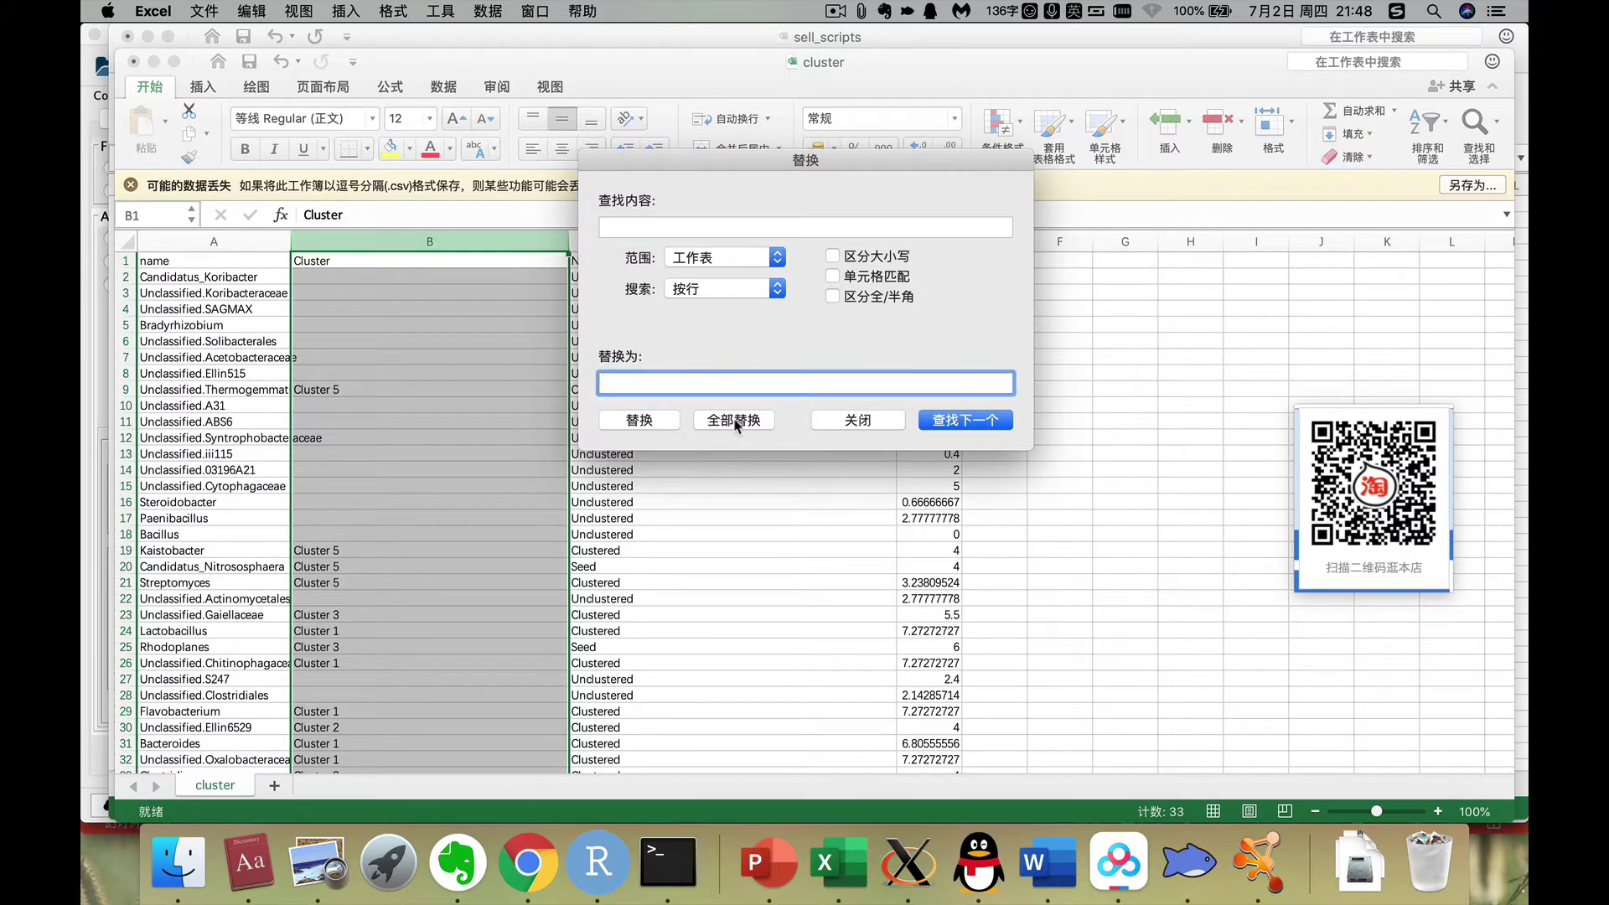
{"action": "left_click", "coordinate": [734, 421]}
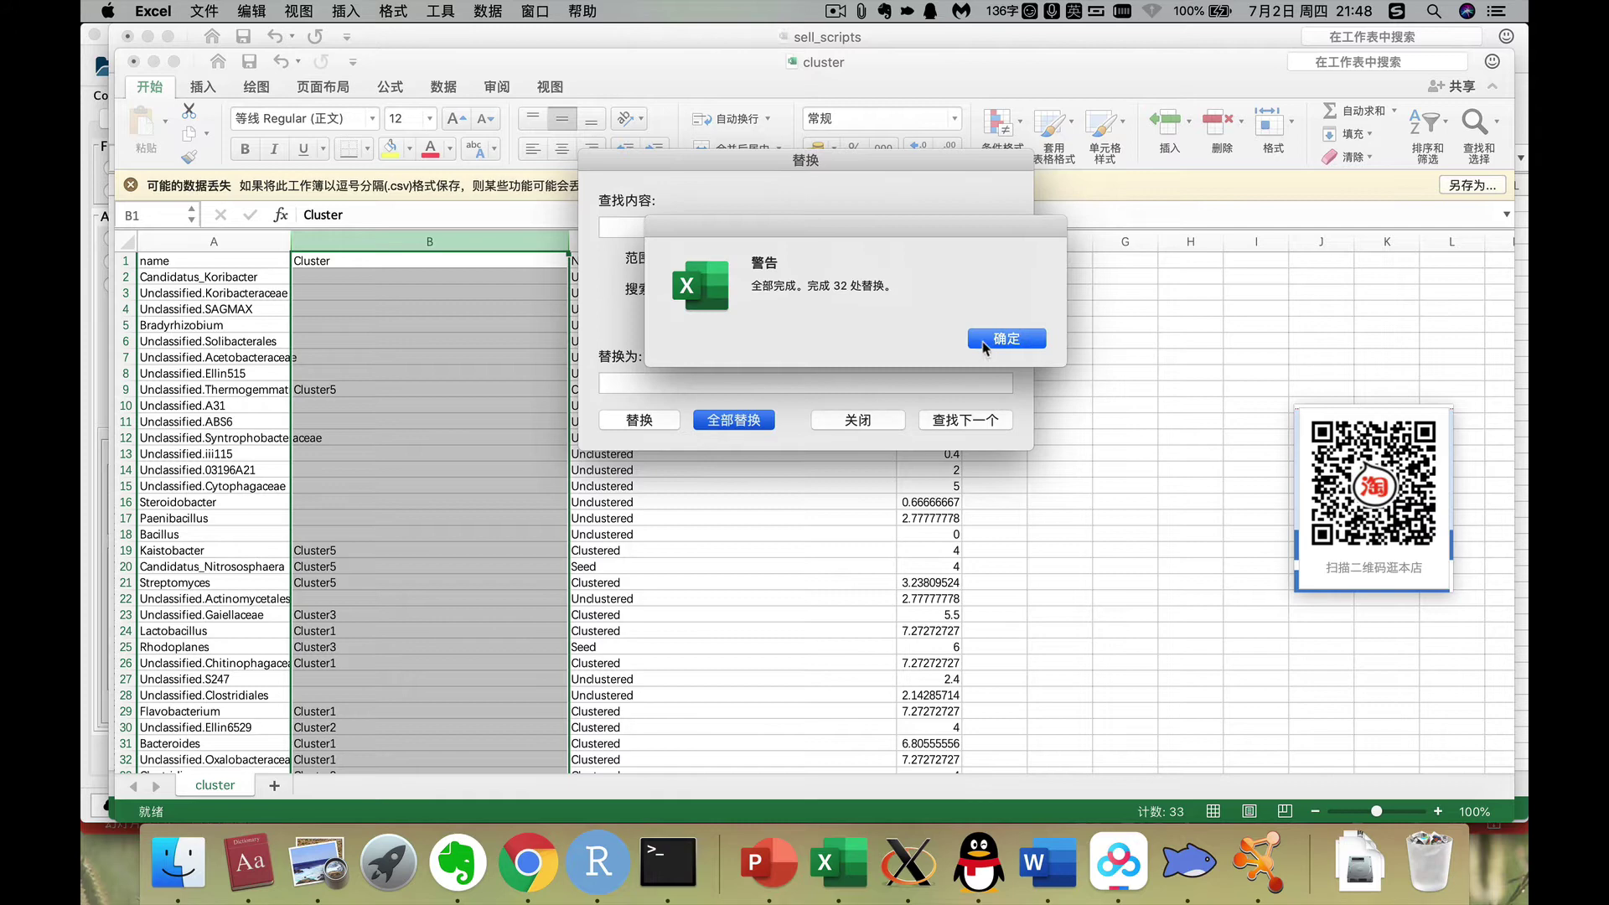
{"action": "left_click", "coordinate": [983, 340]}
{"action": "left_click", "coordinate": [857, 420]}
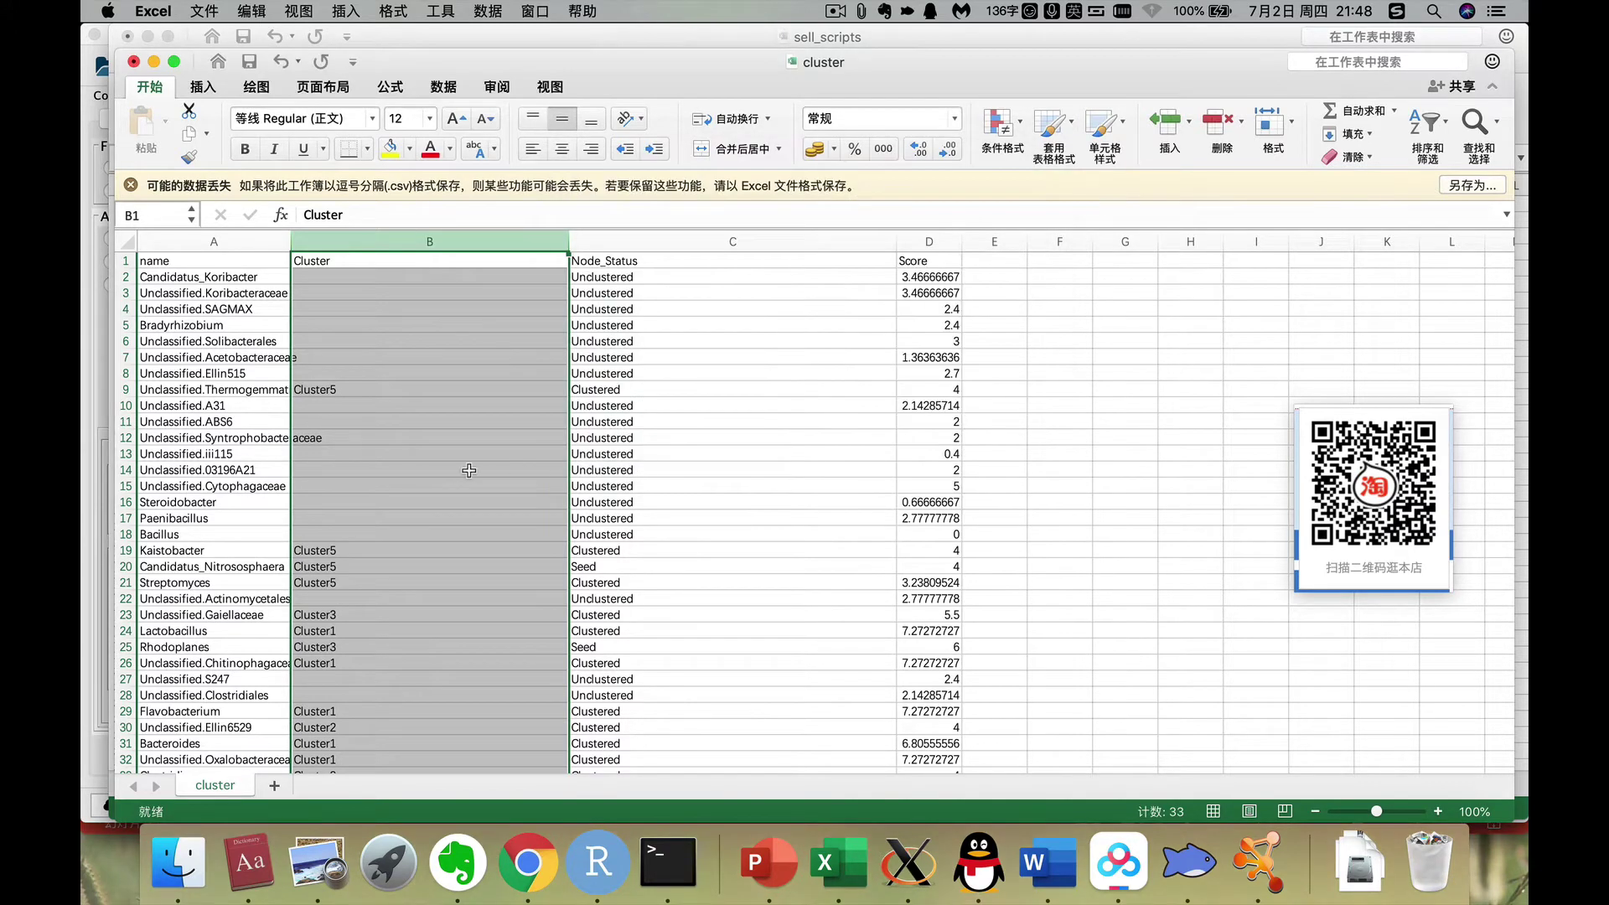
{"action": "left_click", "coordinate": [301, 484]}
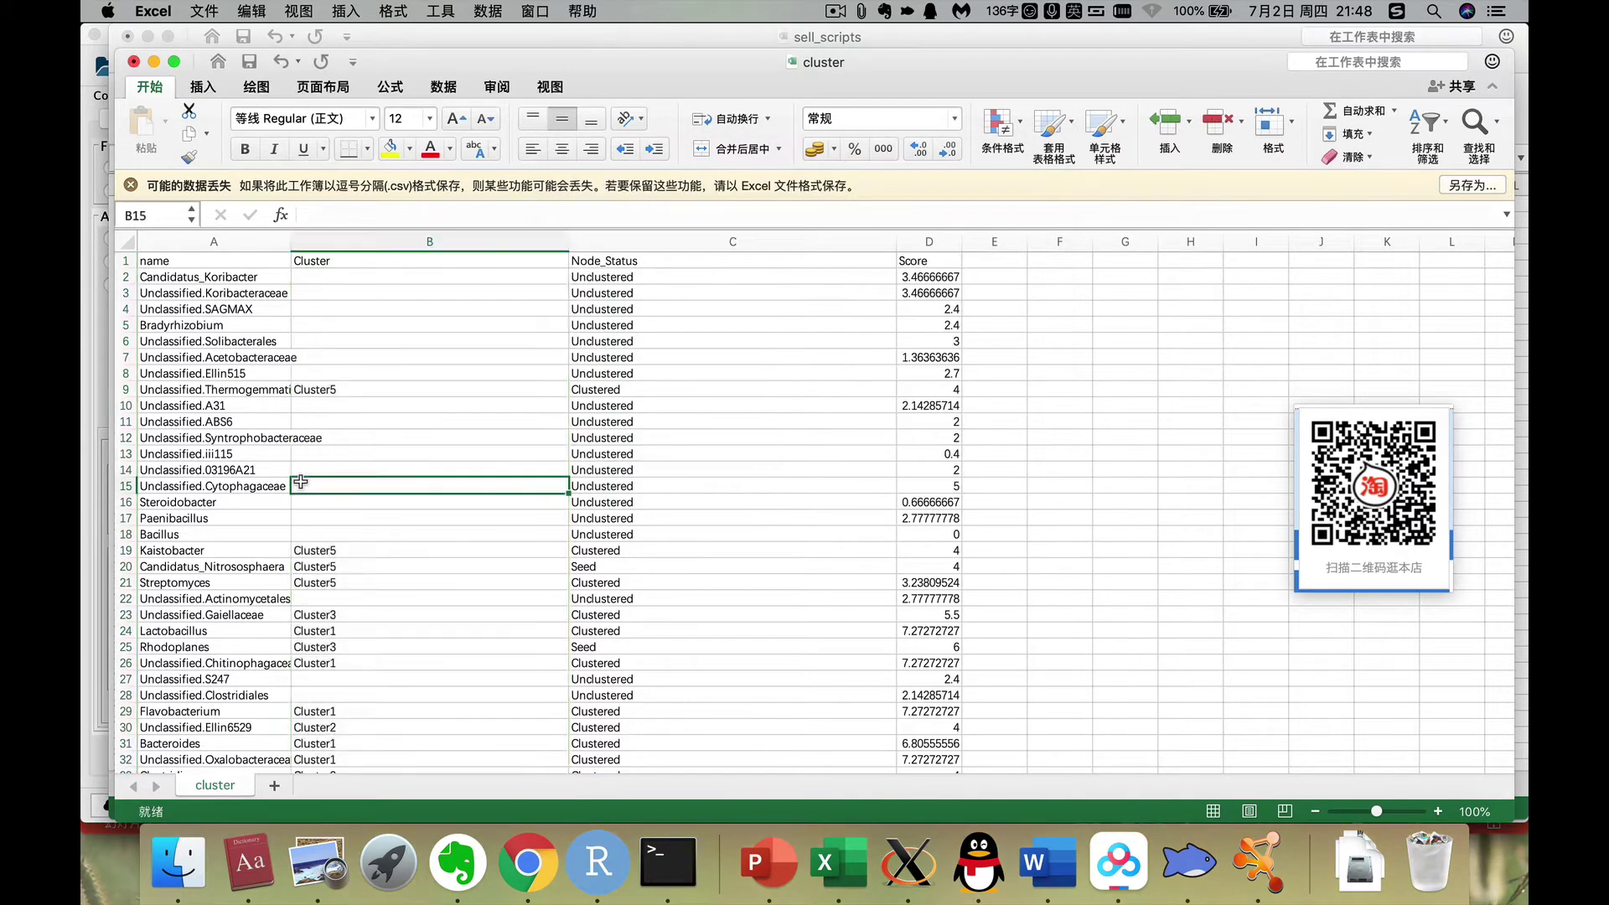
Turn on filtering for the header row and sort rows by Cluster in ascending order.
{"action": "left_click", "coordinate": [128, 261]}
{"action": "left_click", "coordinate": [1427, 122]}
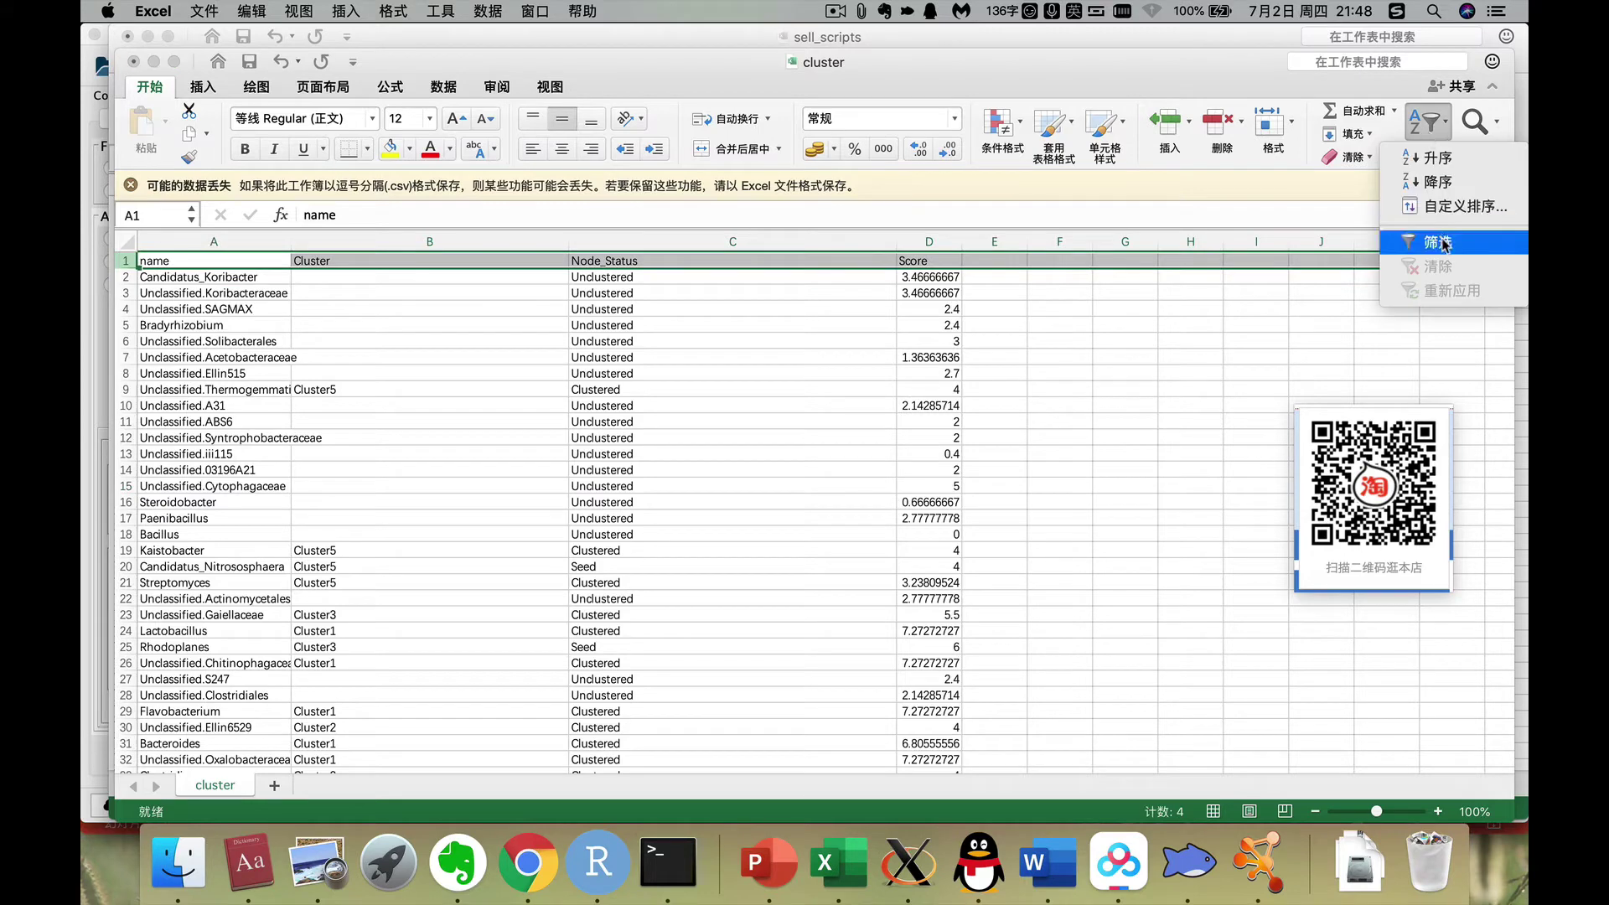
{"action": "left_click", "coordinate": [1443, 243]}
{"action": "left_click", "coordinate": [559, 260]}
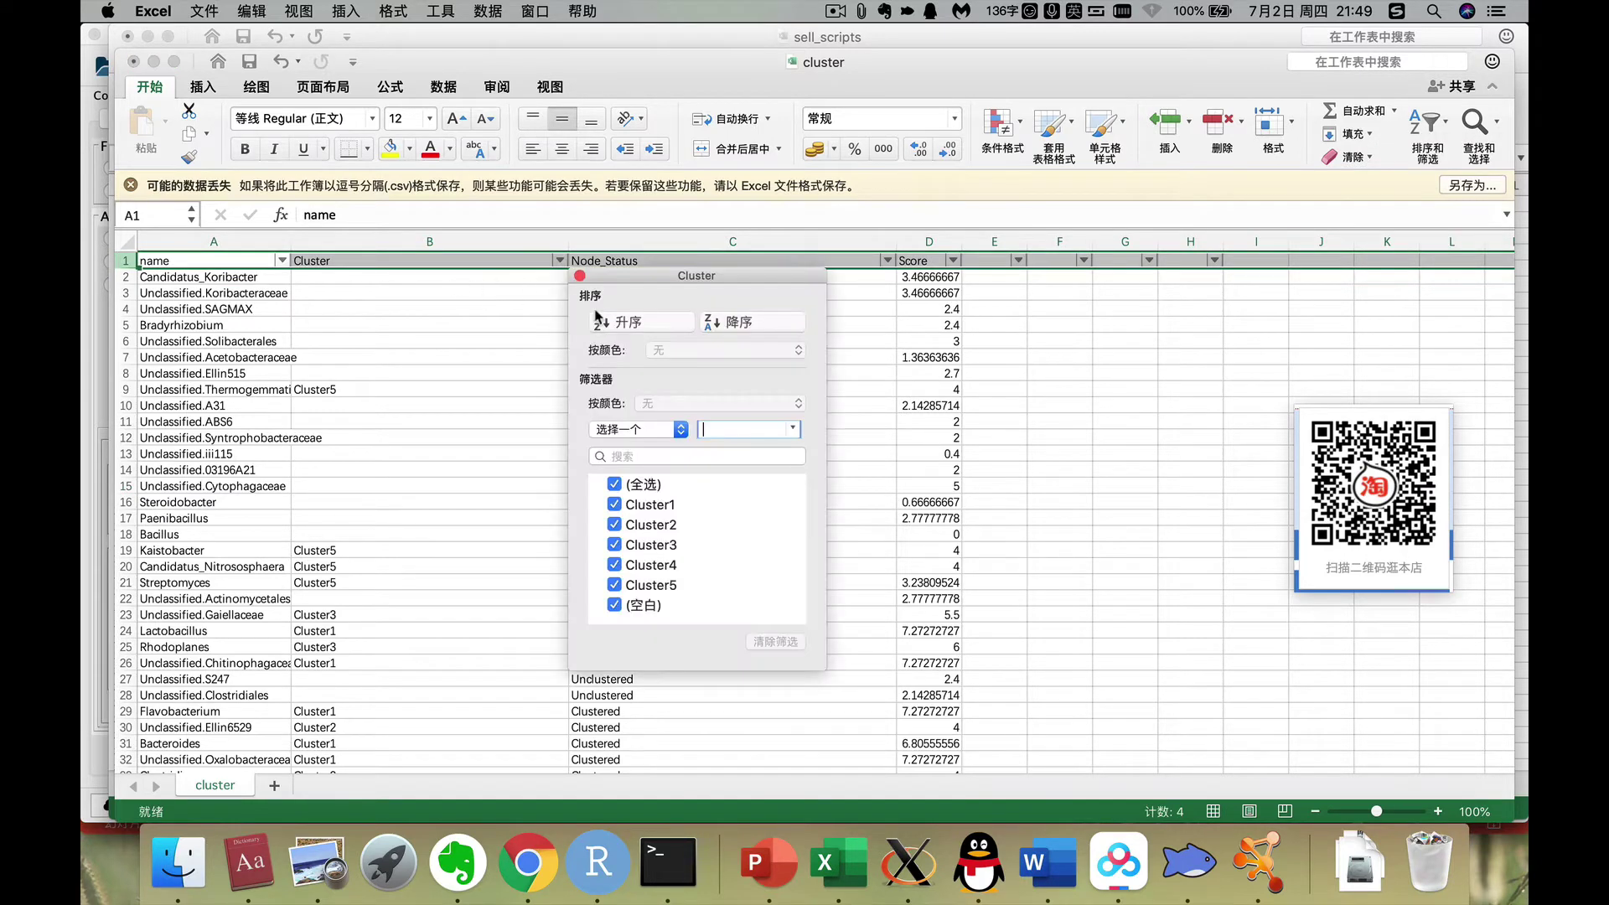
{"action": "left_click", "coordinate": [599, 320]}
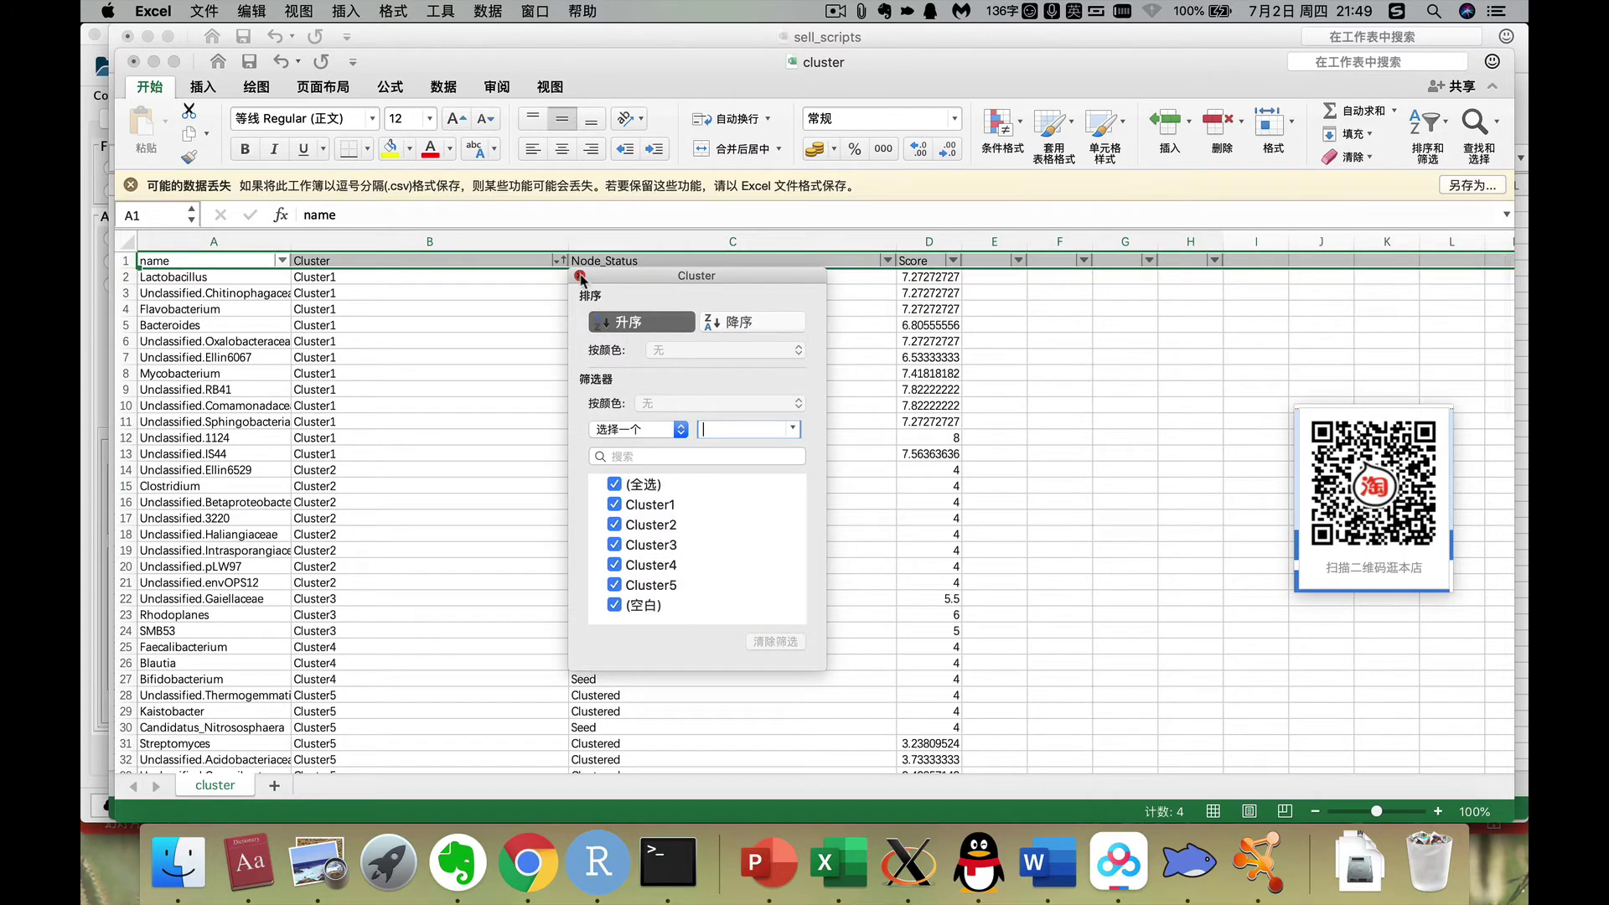
Copy the Unclustered statuses C34:C81 into B34 to fill the blank Cluster cells.
{"action": "scroll", "coordinate": [467, 467], "scroll_direction": "down", "scroll_amount": 10}
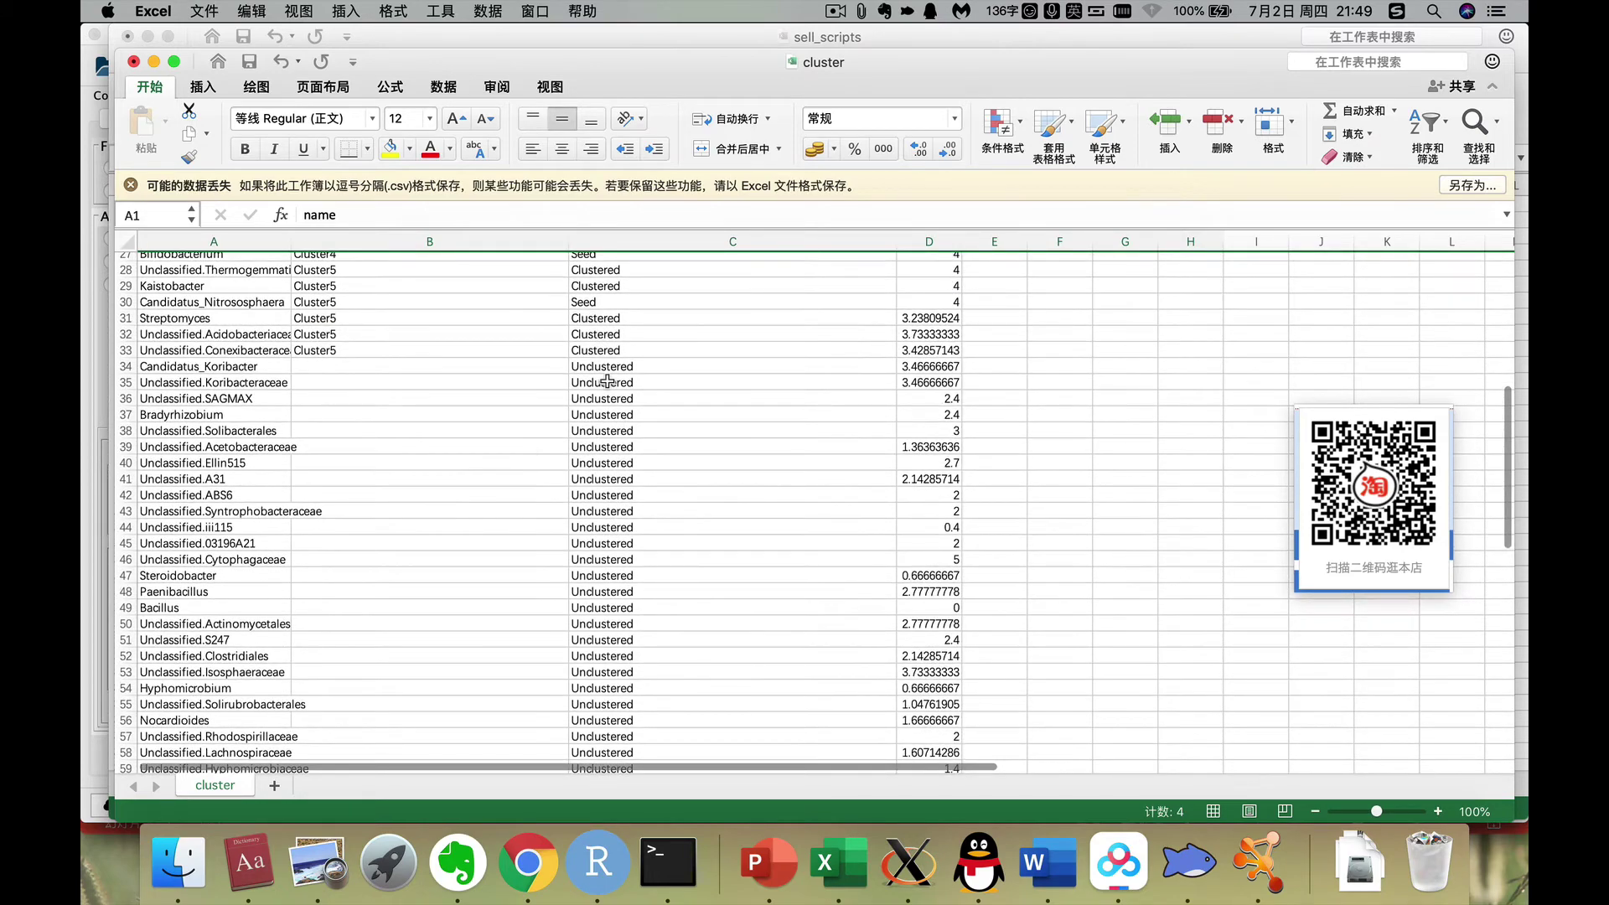
{"action": "left_click", "coordinate": [605, 366]}
{"action": "scroll", "coordinate": [620, 502], "scroll_direction": "down", "scroll_amount": 9}
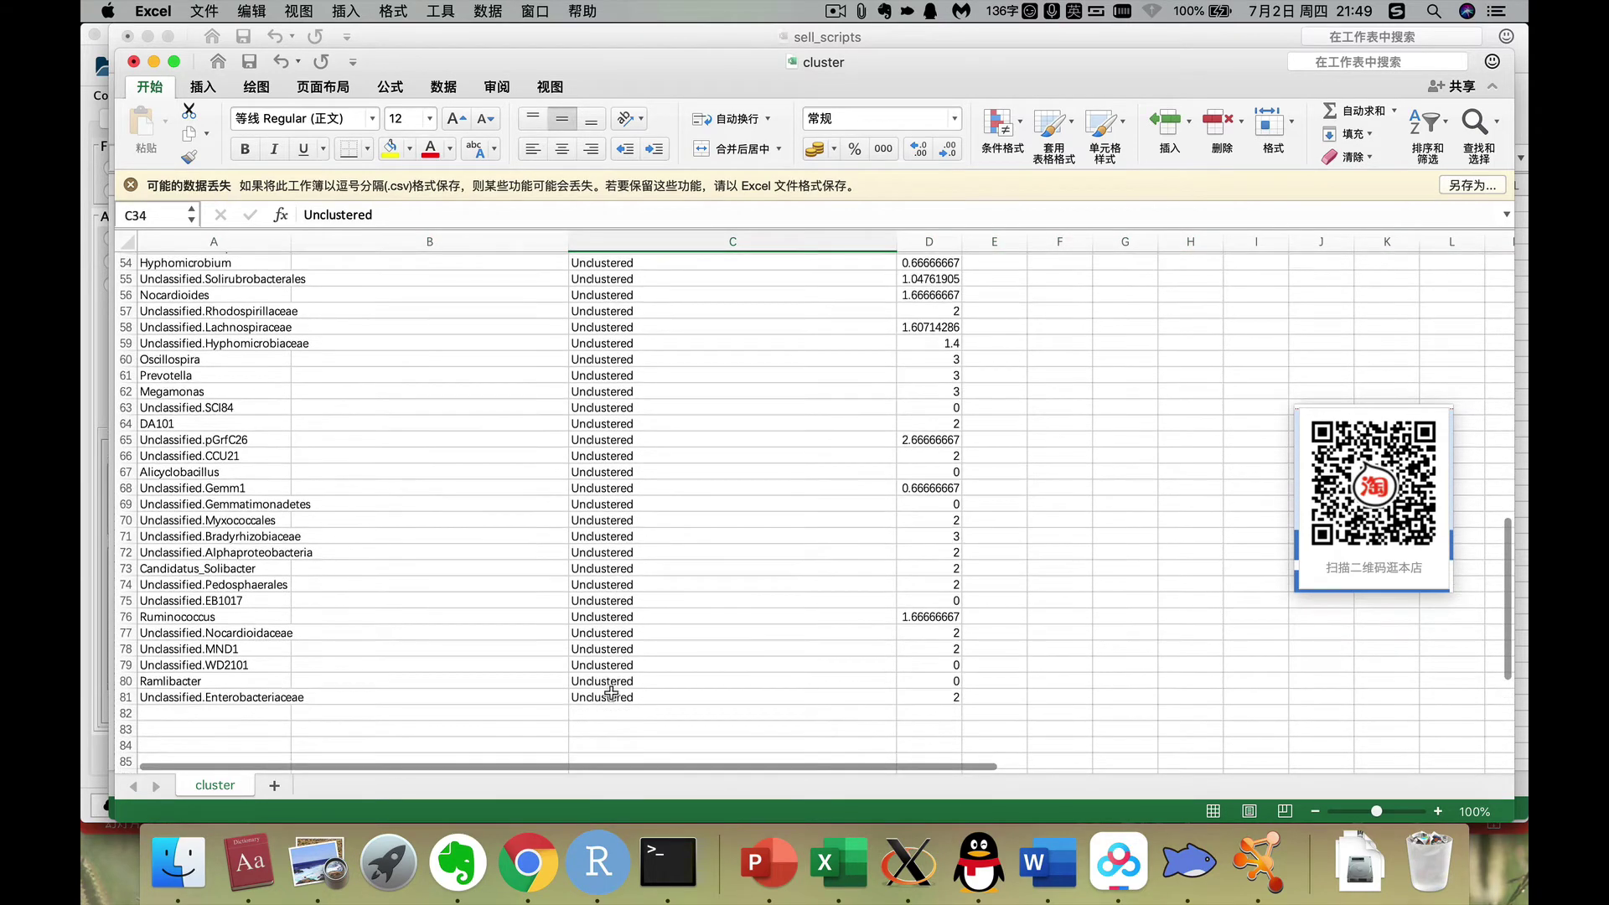
{"action": "left_click", "coordinate": [605, 696], "text": "shift"}
{"action": "key", "text": "super+c"}
{"action": "scroll", "coordinate": [509, 533], "scroll_direction": "up", "scroll_amount": 15}
{"action": "scroll", "coordinate": [486, 537], "scroll_direction": "down", "scroll_amount": 3}
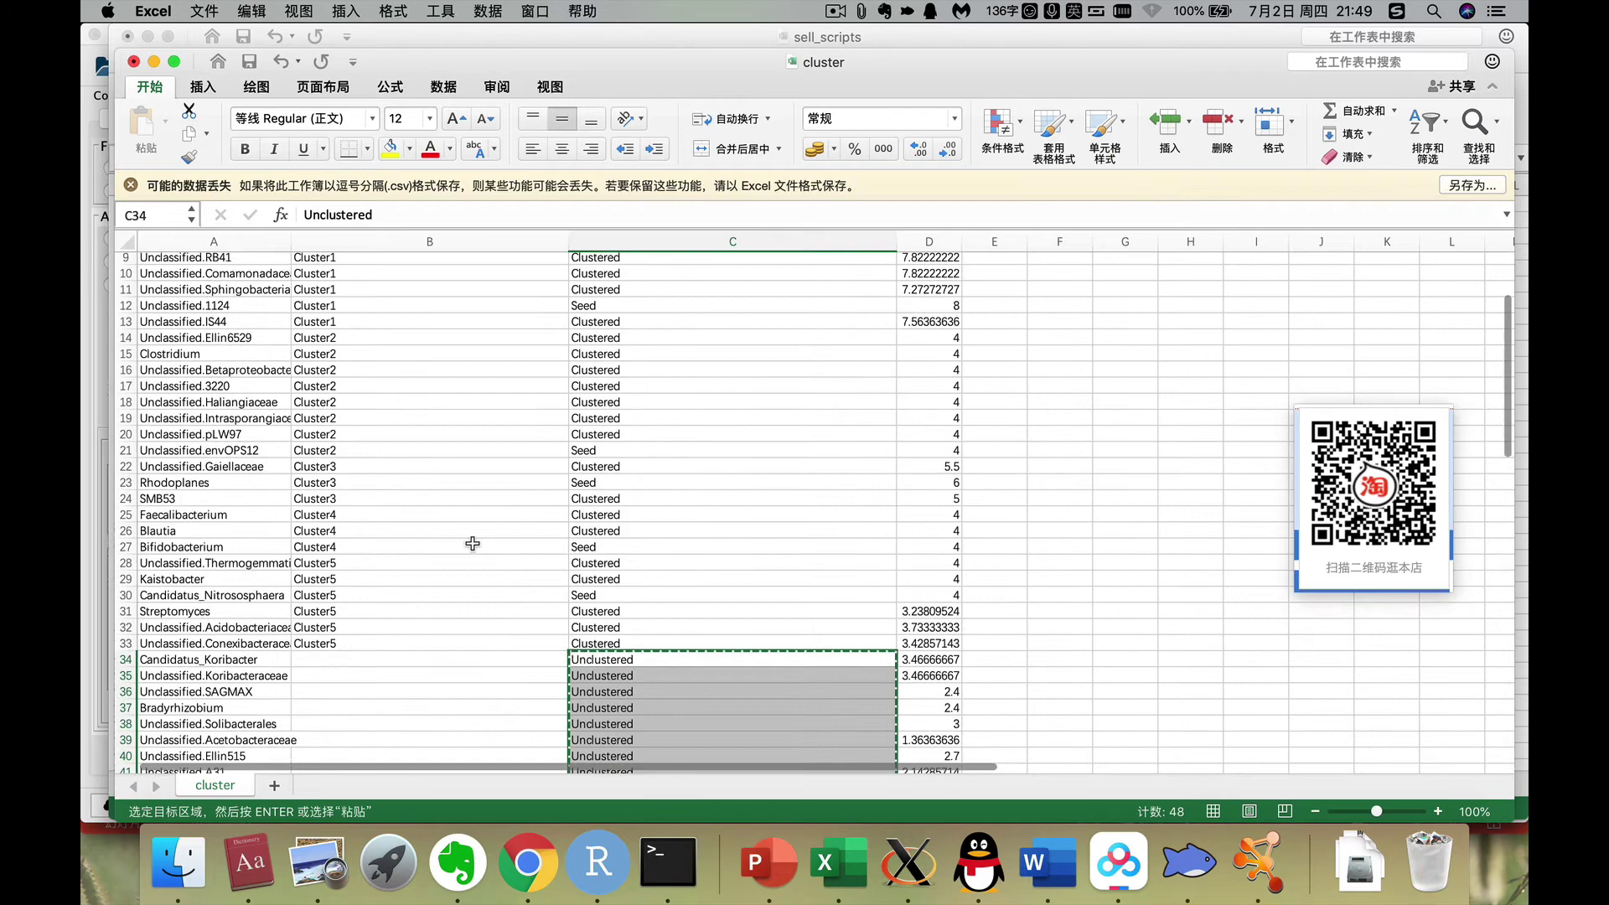
{"action": "left_click", "coordinate": [320, 614]}
{"action": "key", "text": "super+v"}
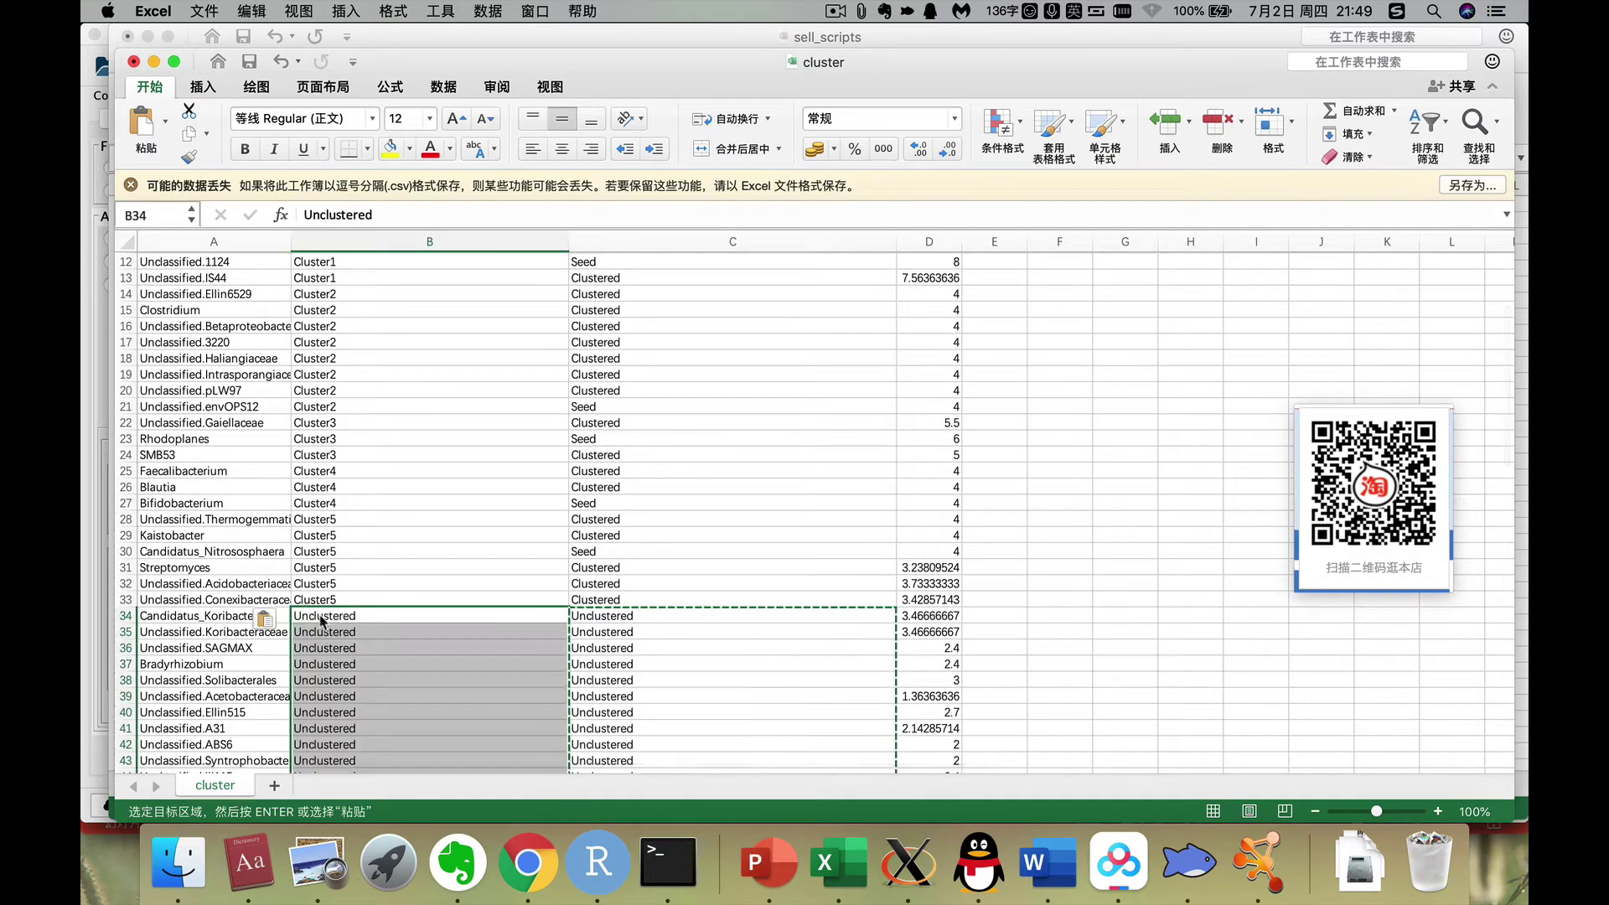
{"action": "scroll", "coordinate": [586, 671], "scroll_direction": "down", "scroll_amount": 12}
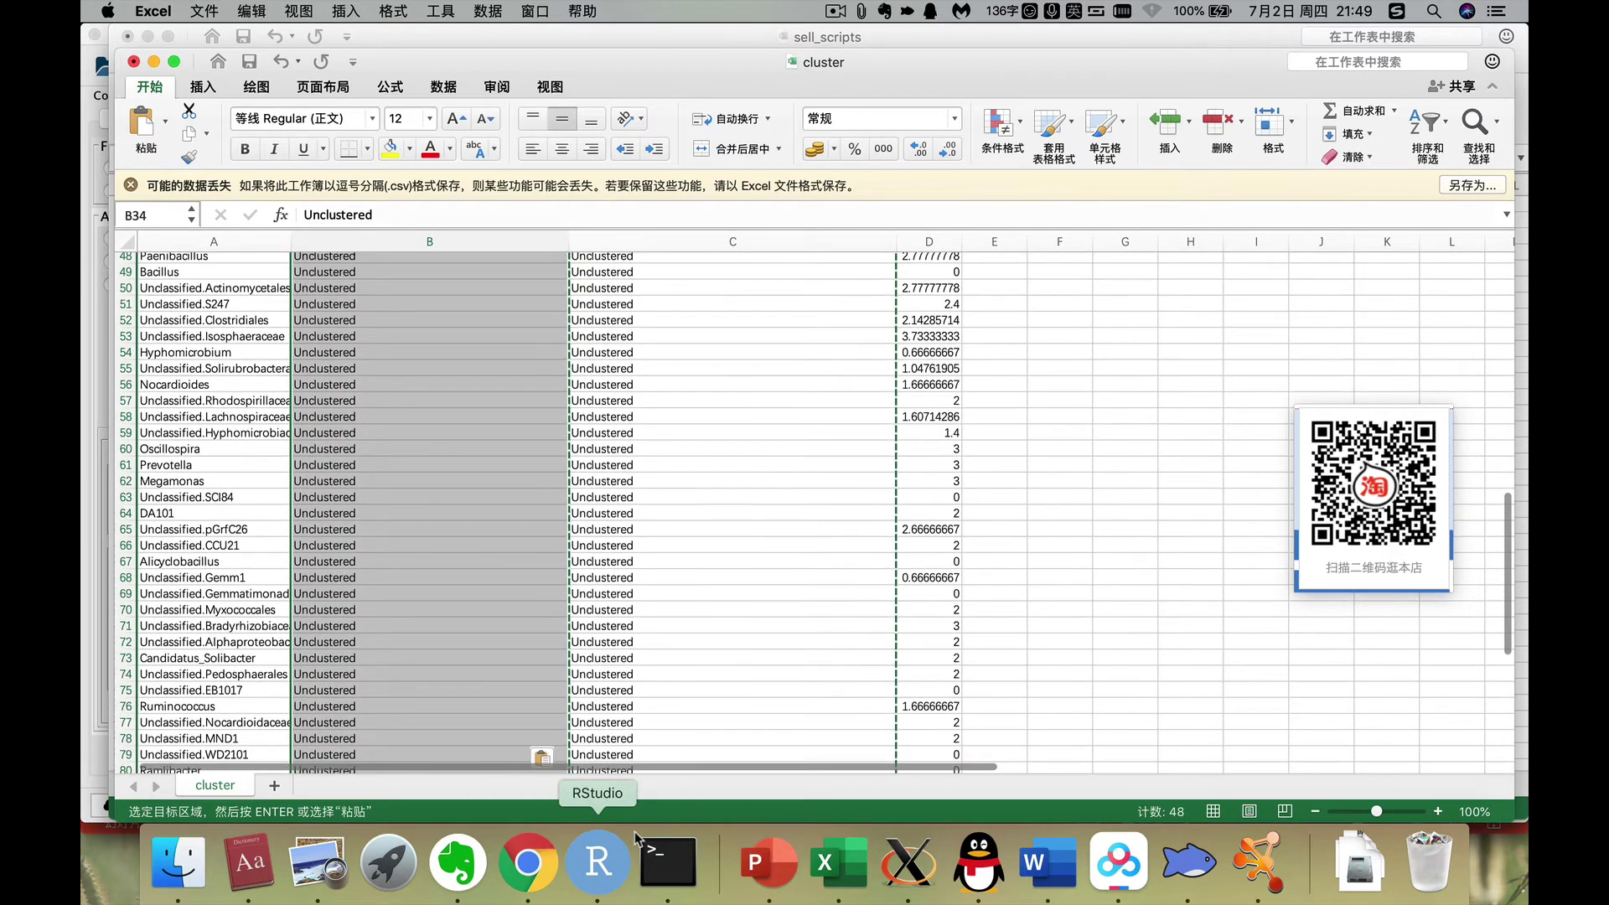
Compare the reference network figure PDF against the Cluster1 values in the spreadsheet.
{"action": "left_click", "coordinate": [316, 861]}
{"action": "scroll", "coordinate": [880, 528], "scroll_direction": "down", "scroll_amount": 1}
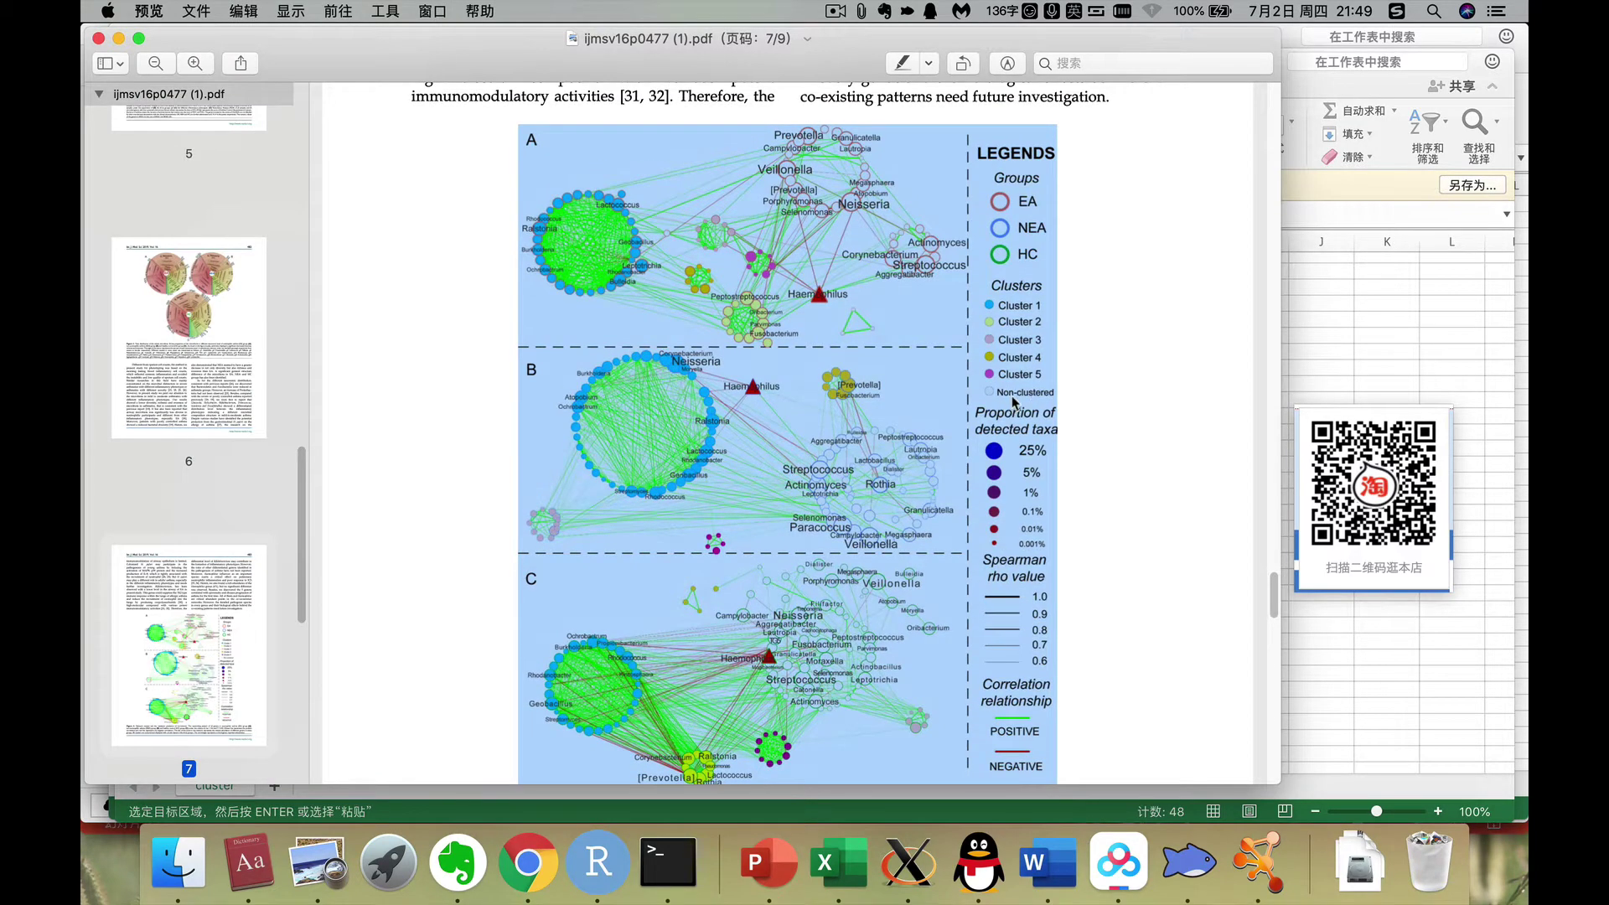
{"action": "left_click", "coordinate": [1008, 401]}
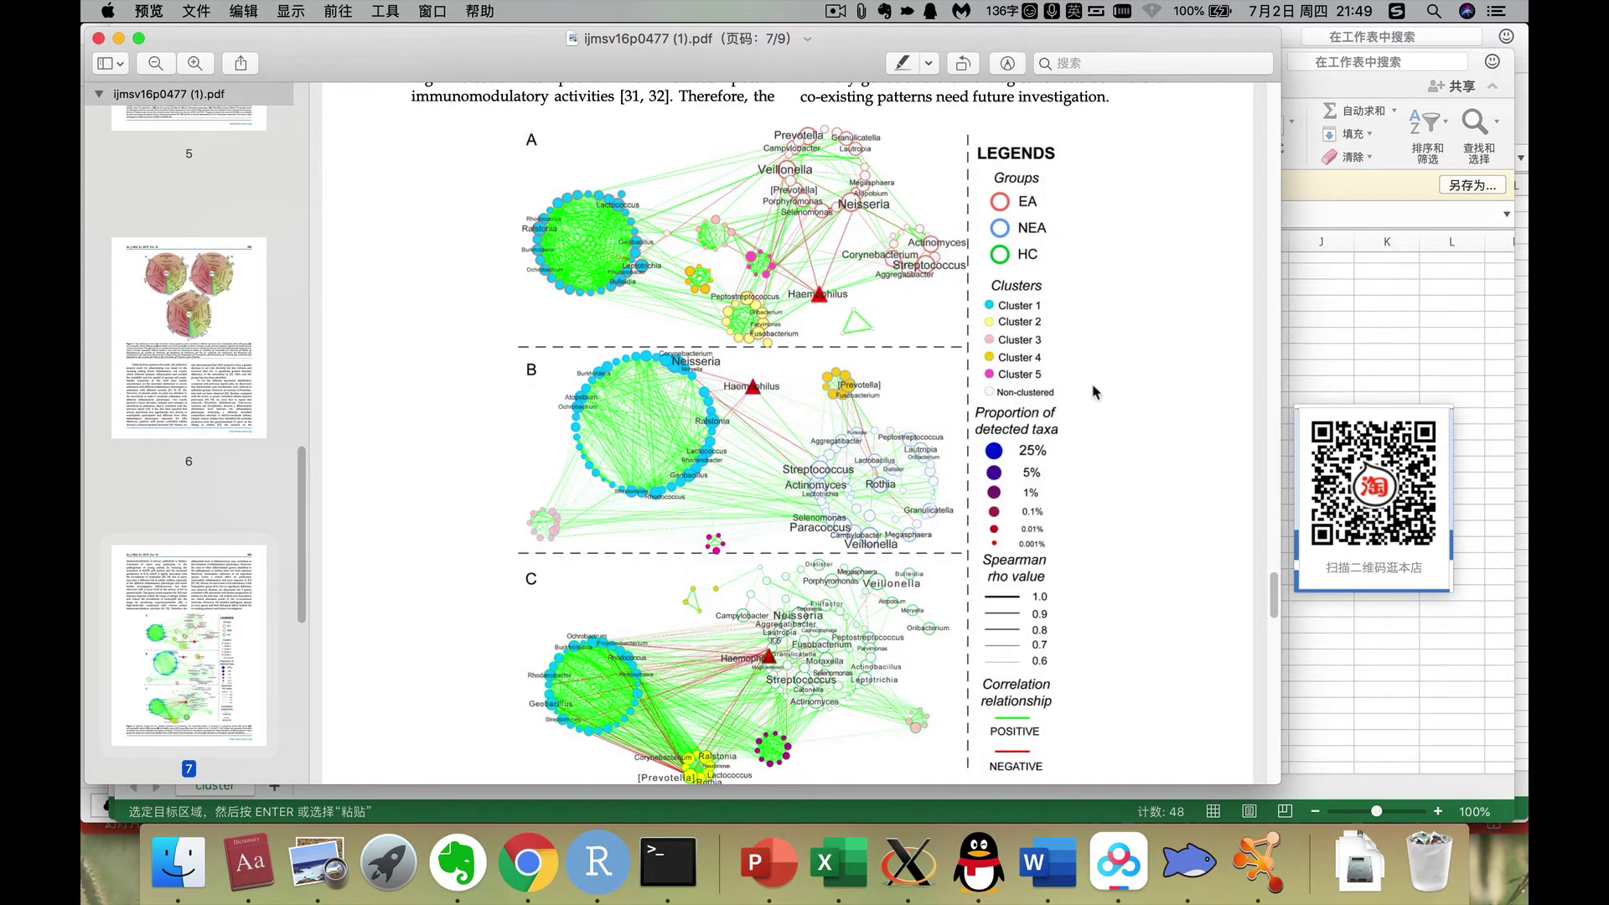
{"action": "left_click", "coordinate": [1385, 333]}
{"action": "scroll", "coordinate": [754, 539], "scroll_direction": "down", "scroll_amount": 8}
{"action": "scroll", "coordinate": [461, 581], "scroll_direction": "up", "scroll_amount": 10}
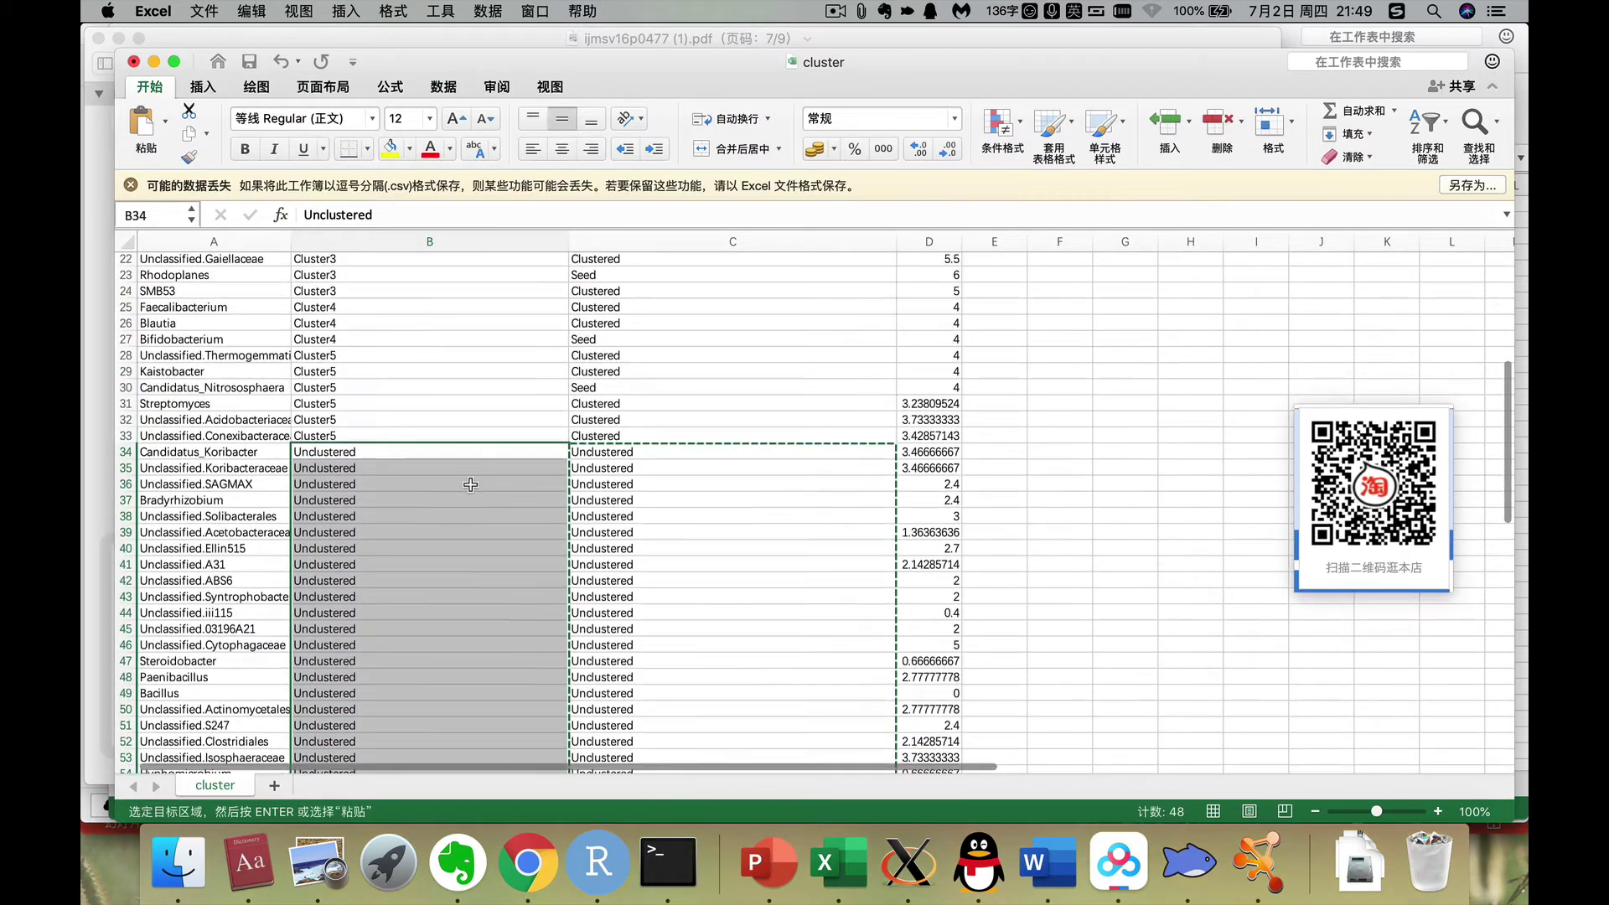
{"action": "left_click", "coordinate": [422, 357]}
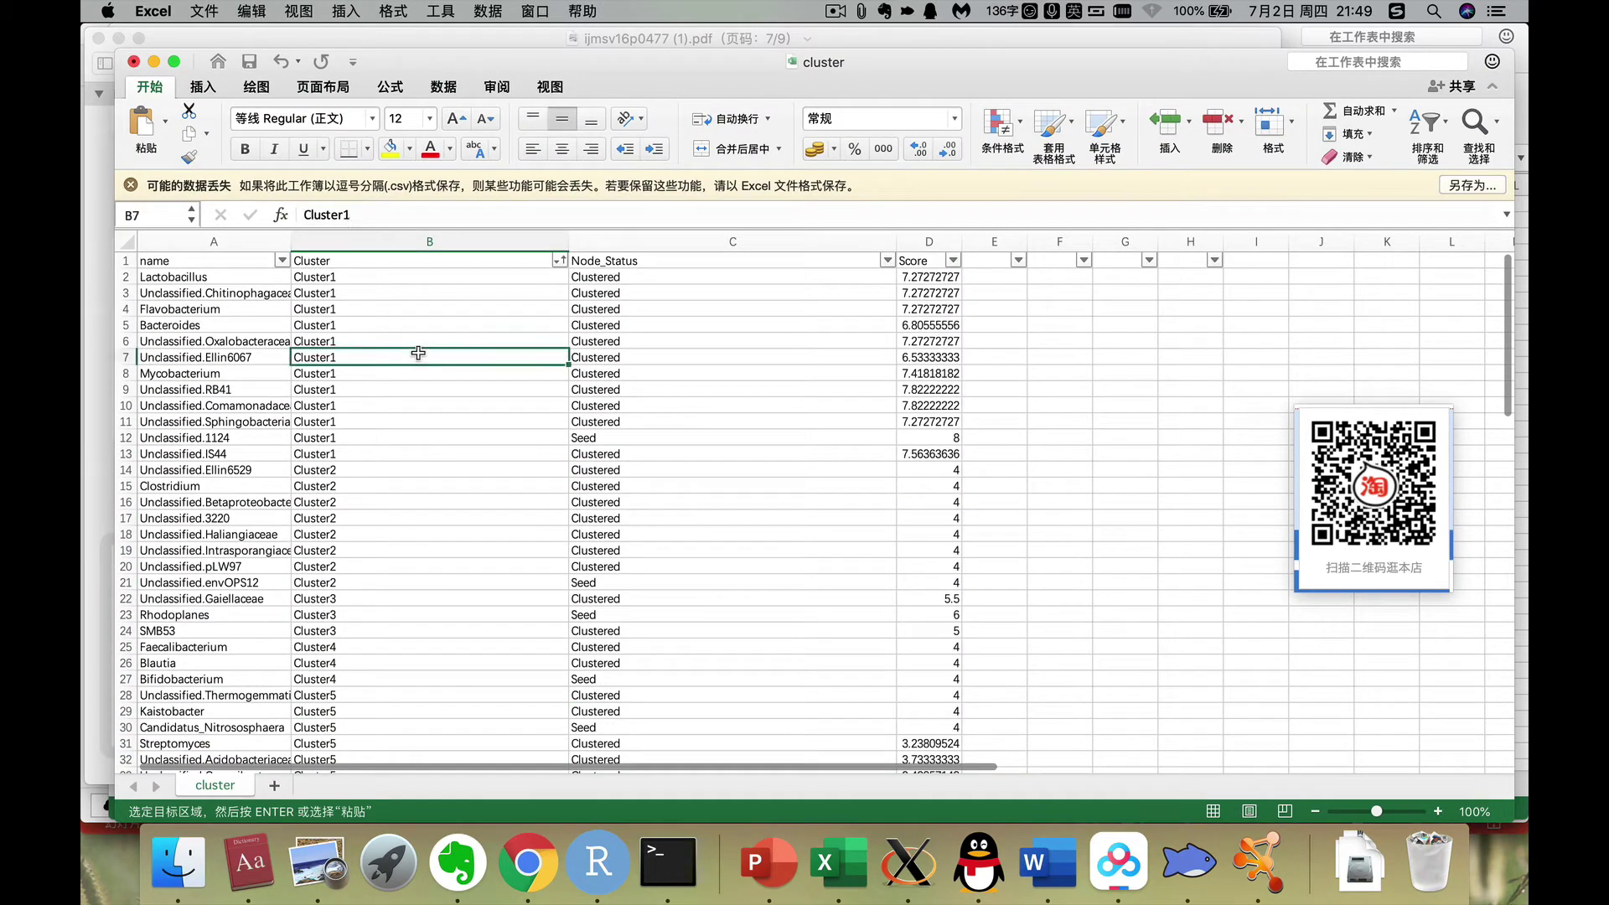
Cancel the pending copy and close the cluster workbook, leaving sell_scripts in front.
{"action": "key", "text": "Escape"}
{"action": "scroll", "coordinate": [872, 561], "scroll_direction": "down", "scroll_amount": 5}
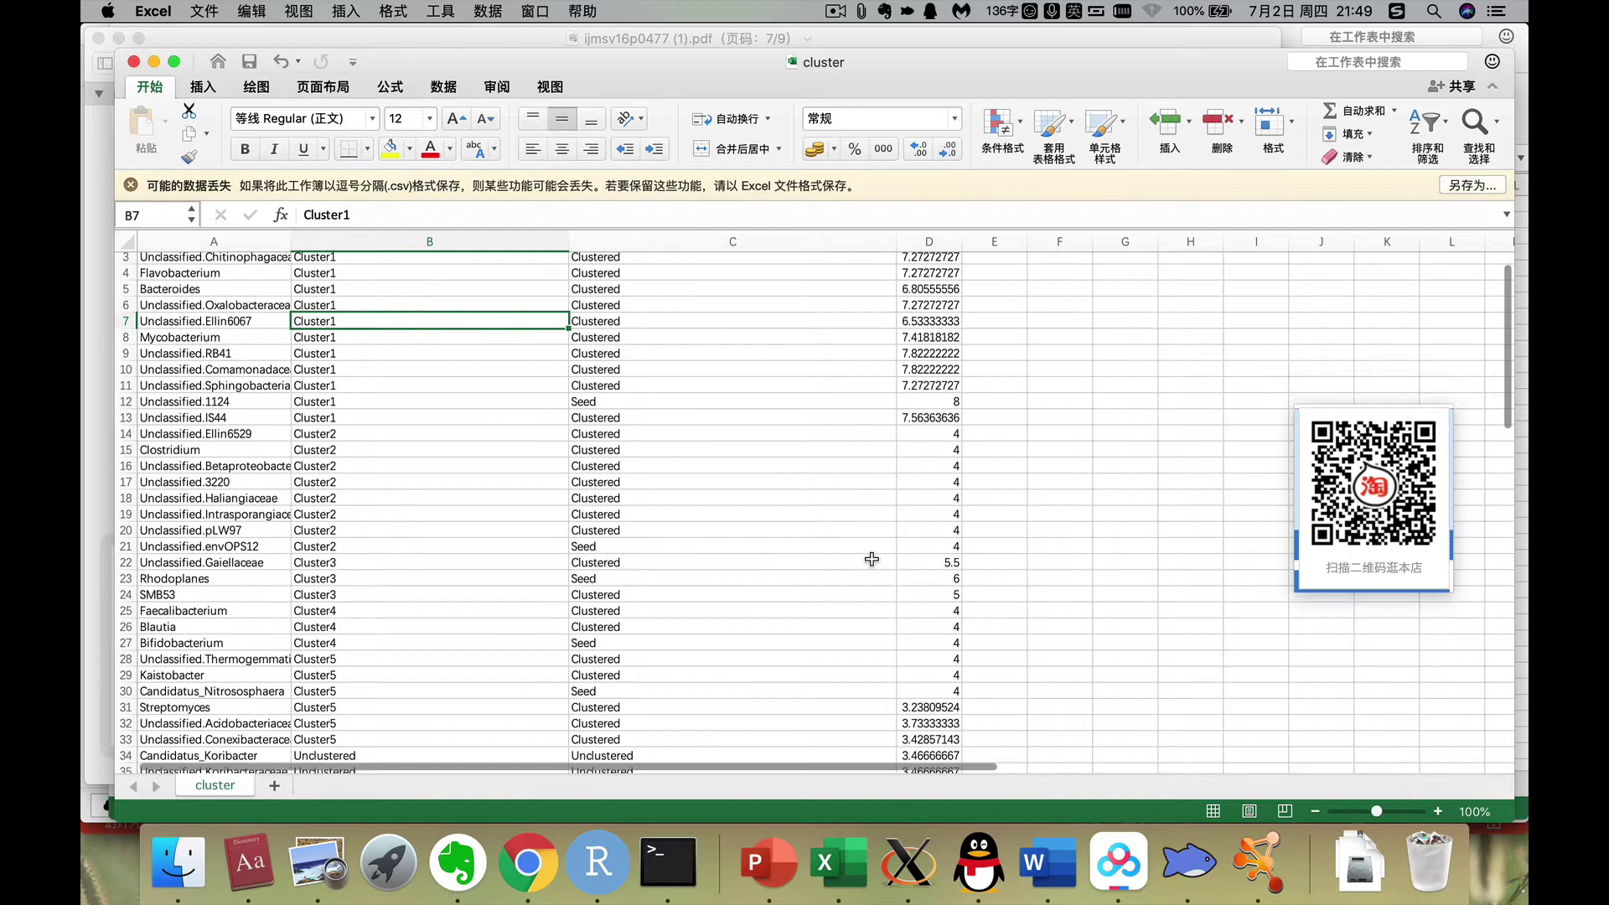
{"action": "scroll", "coordinate": [864, 559], "scroll_direction": "up", "scroll_amount": 5}
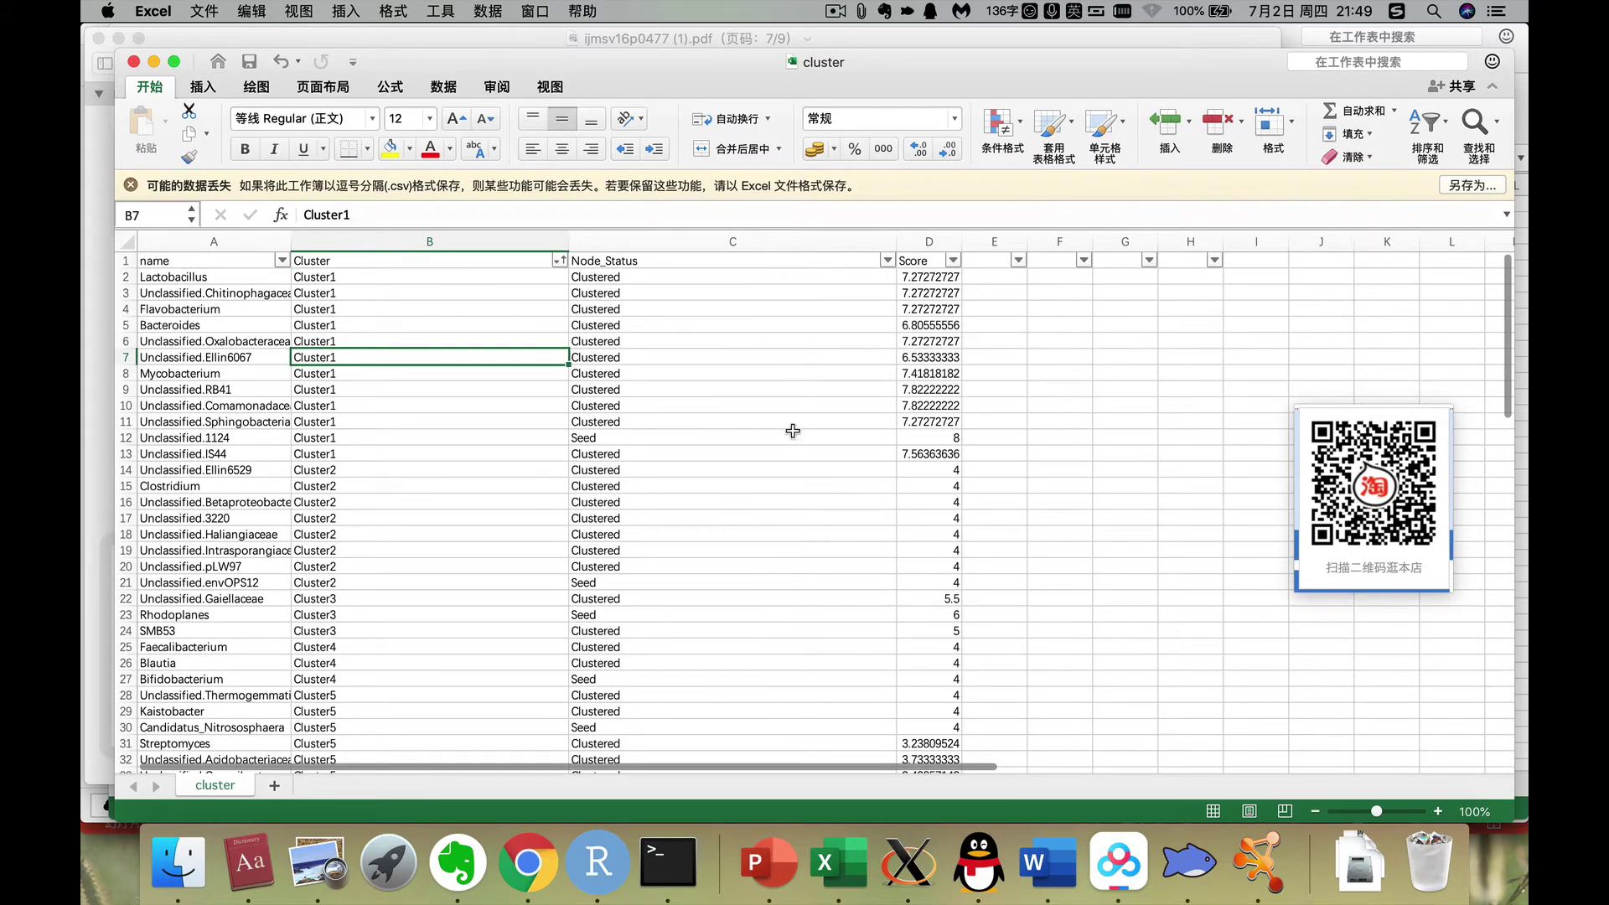
{"action": "left_click", "coordinate": [250, 329]}
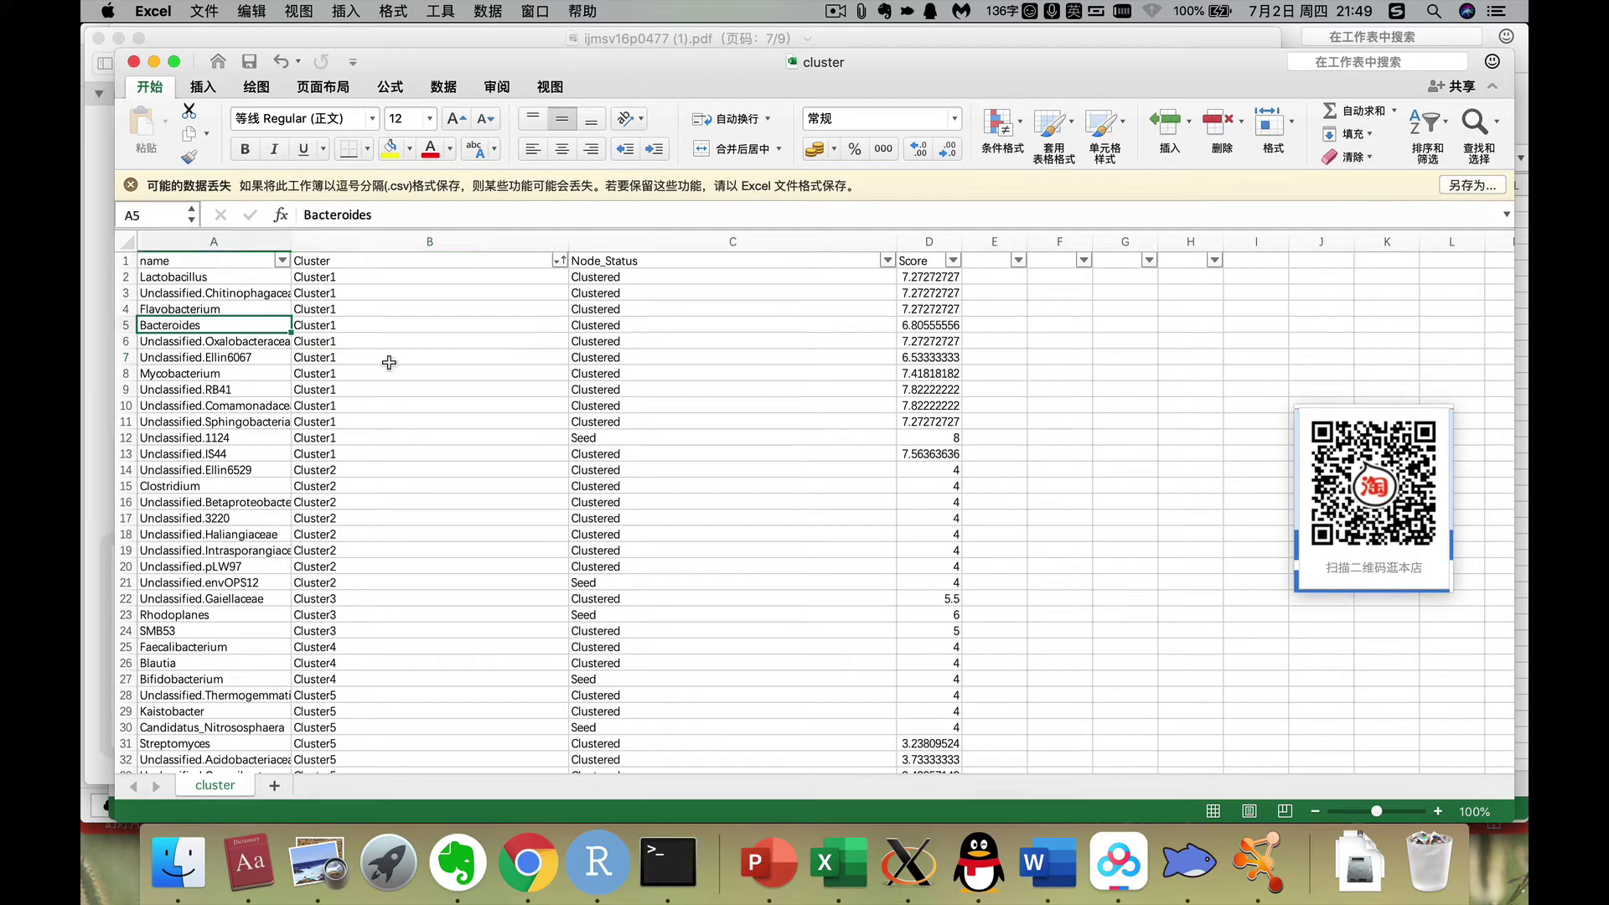
{"action": "scroll", "coordinate": [394, 363], "scroll_direction": "down", "scroll_amount": 5}
{"action": "scroll", "coordinate": [406, 363], "scroll_direction": "up", "scroll_amount": 5}
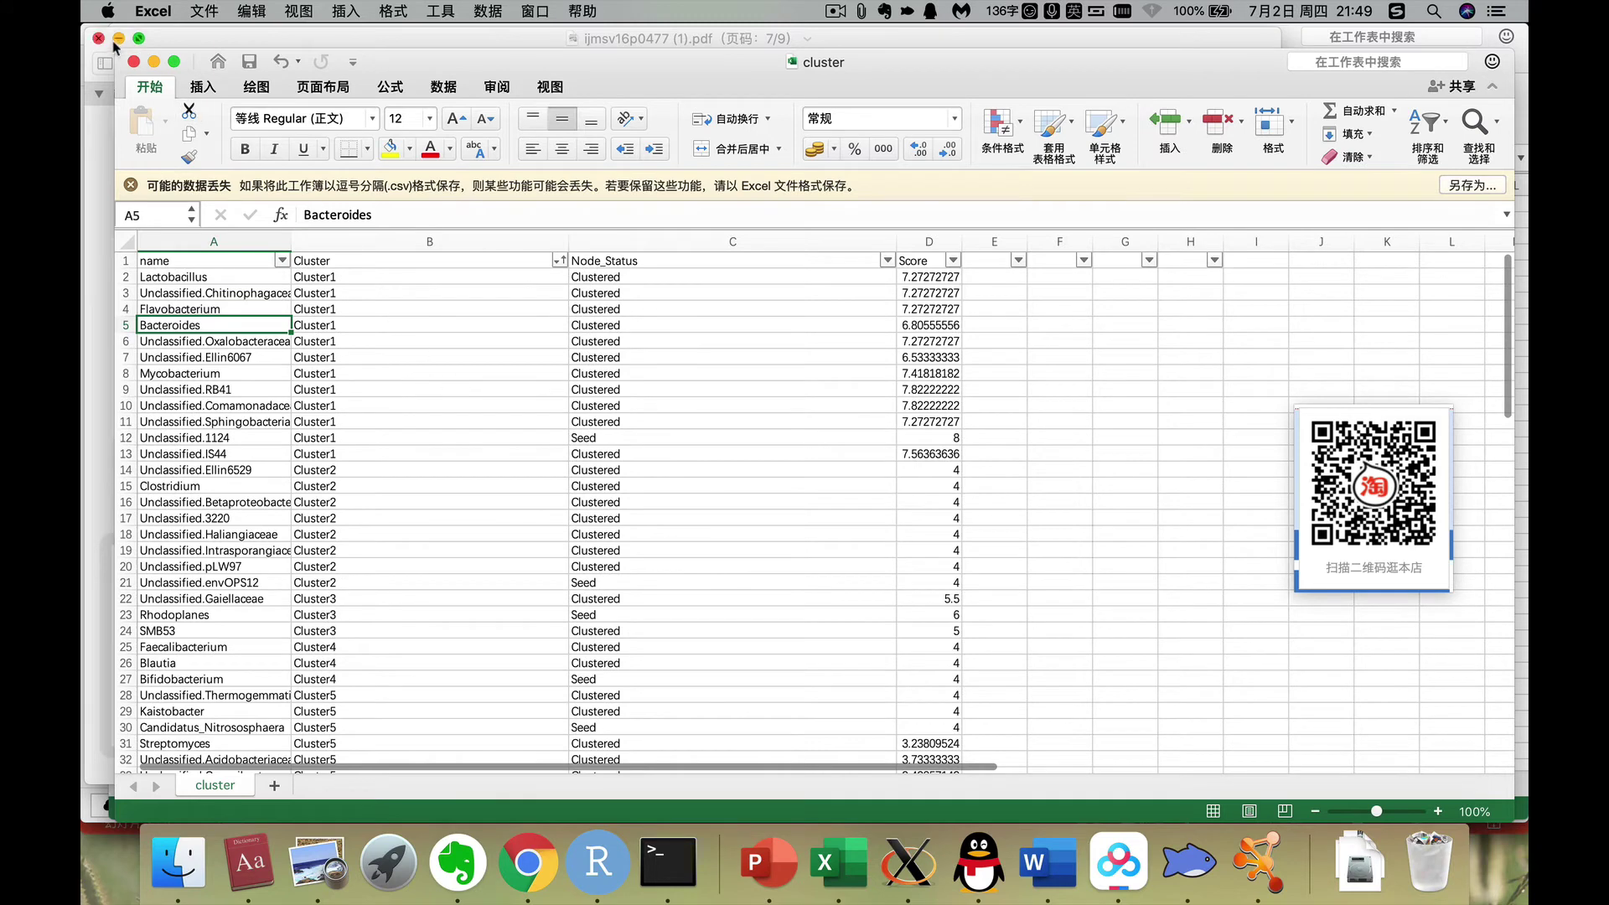
{"action": "left_click", "coordinate": [133, 62]}
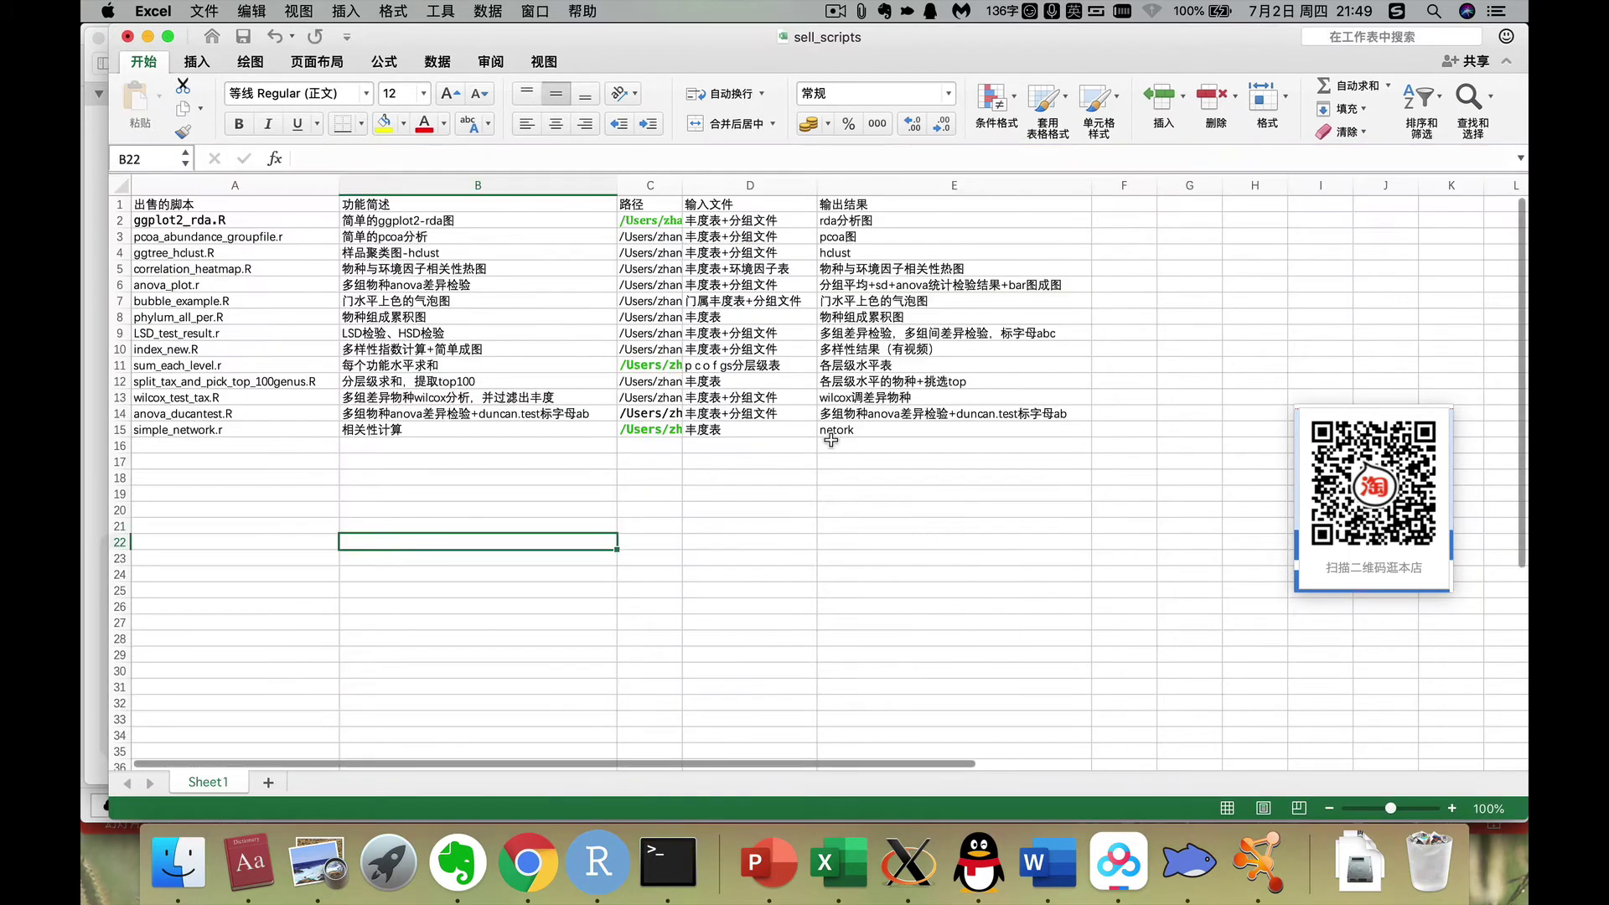
Back in Cytoscape, load cluster.csv as node table columns, checking how its name column imports.
{"action": "left_click", "coordinate": [1257, 863]}
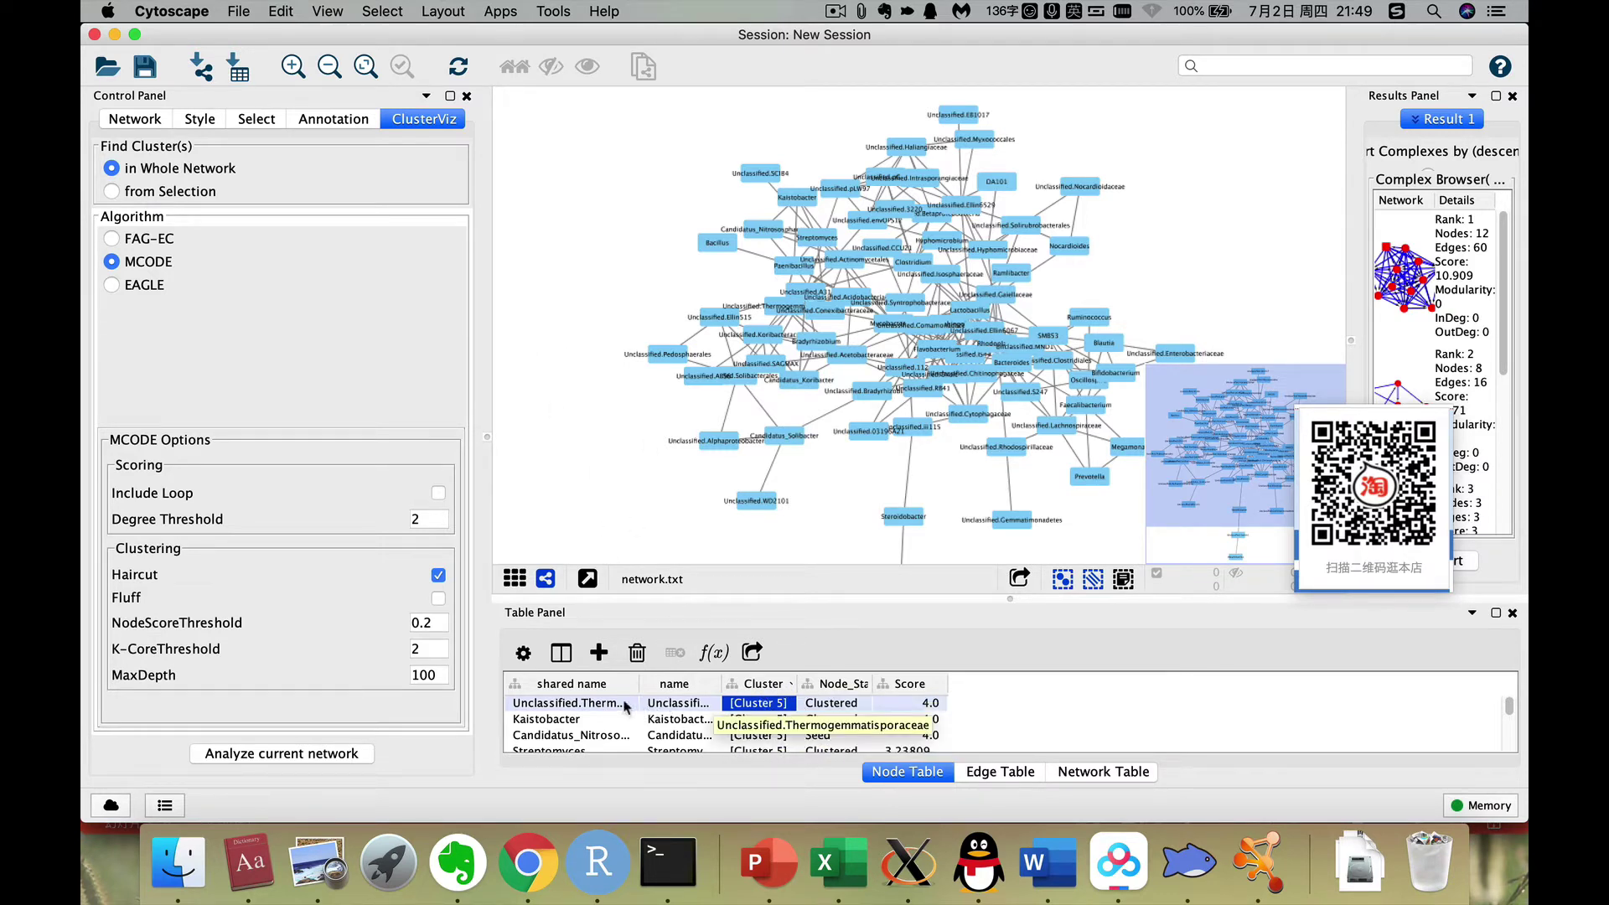
{"action": "left_click", "coordinate": [238, 67]}
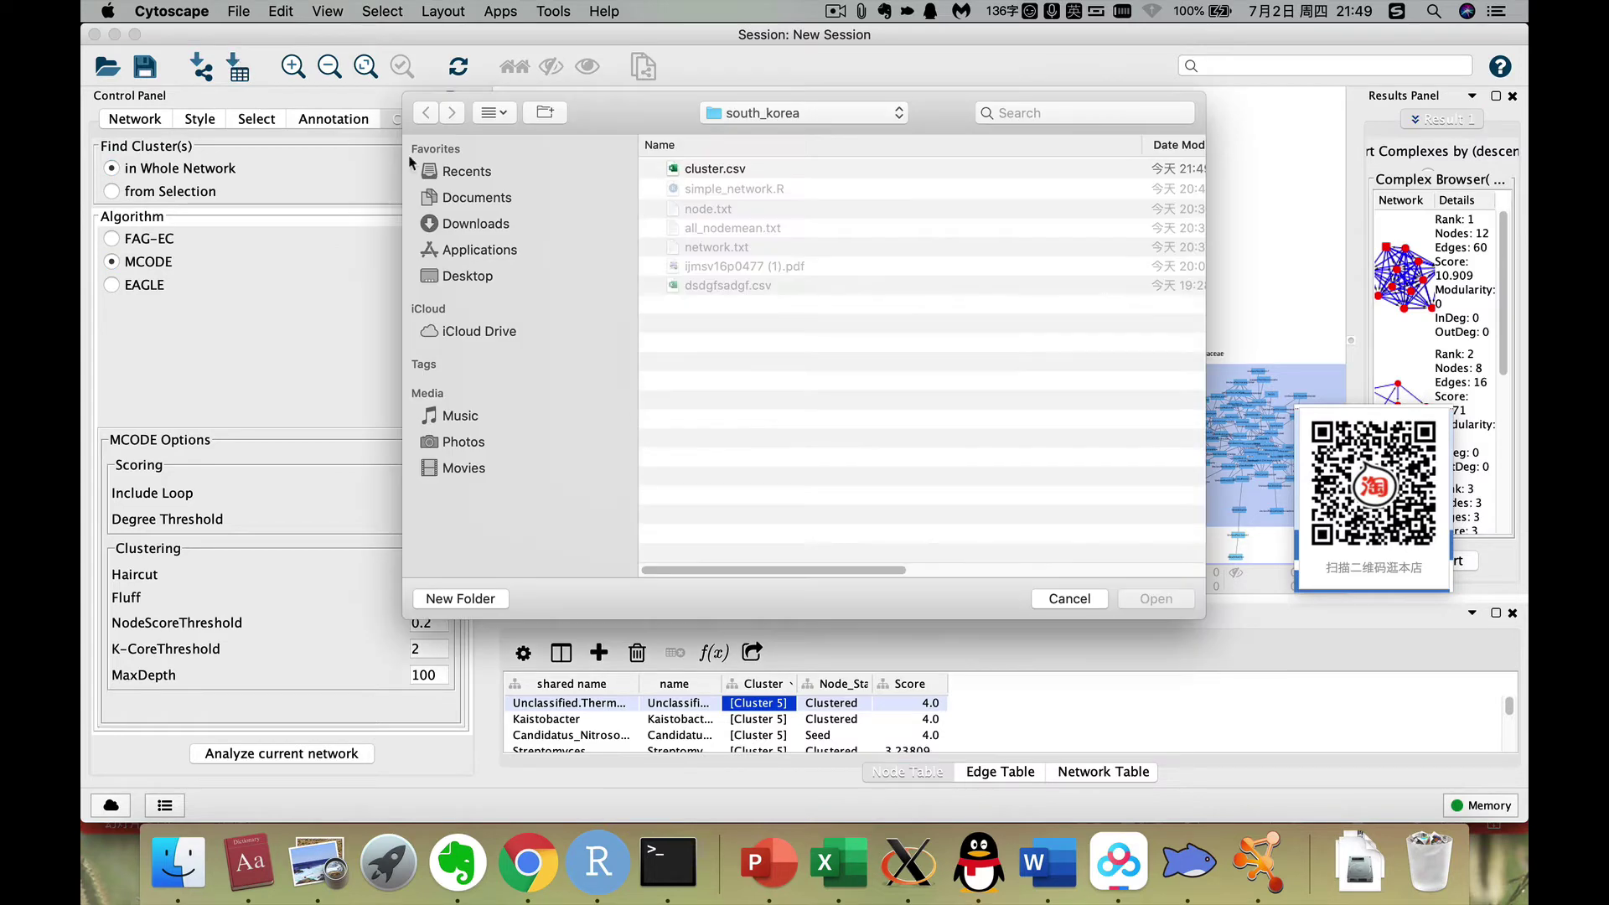
{"action": "left_click", "coordinate": [738, 170]}
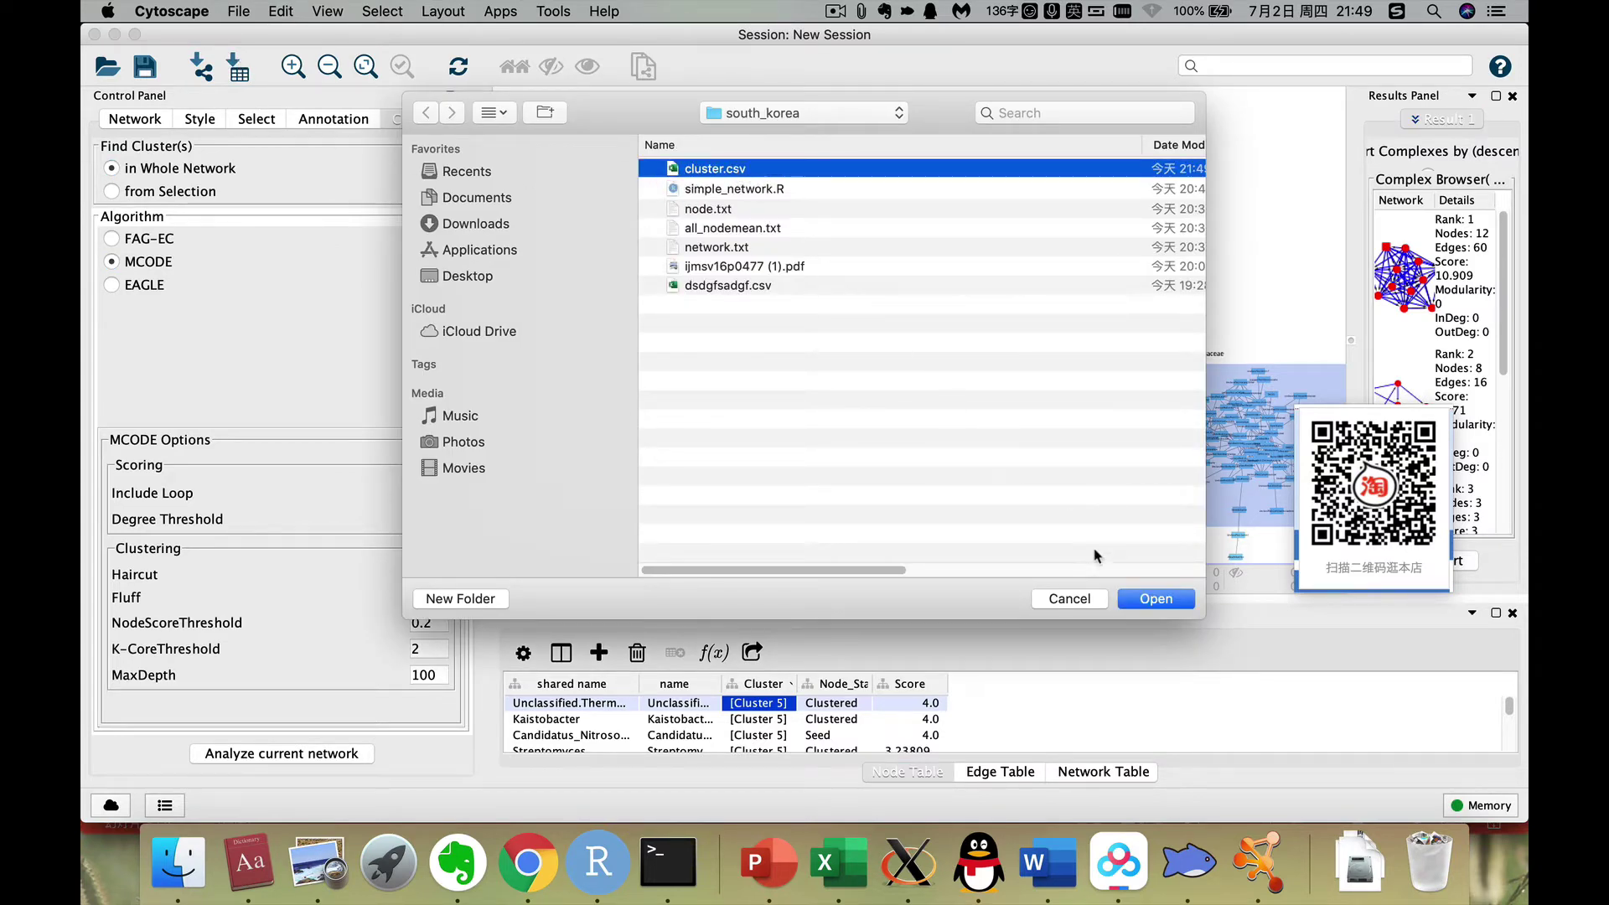
{"action": "left_click", "coordinate": [1153, 605]}
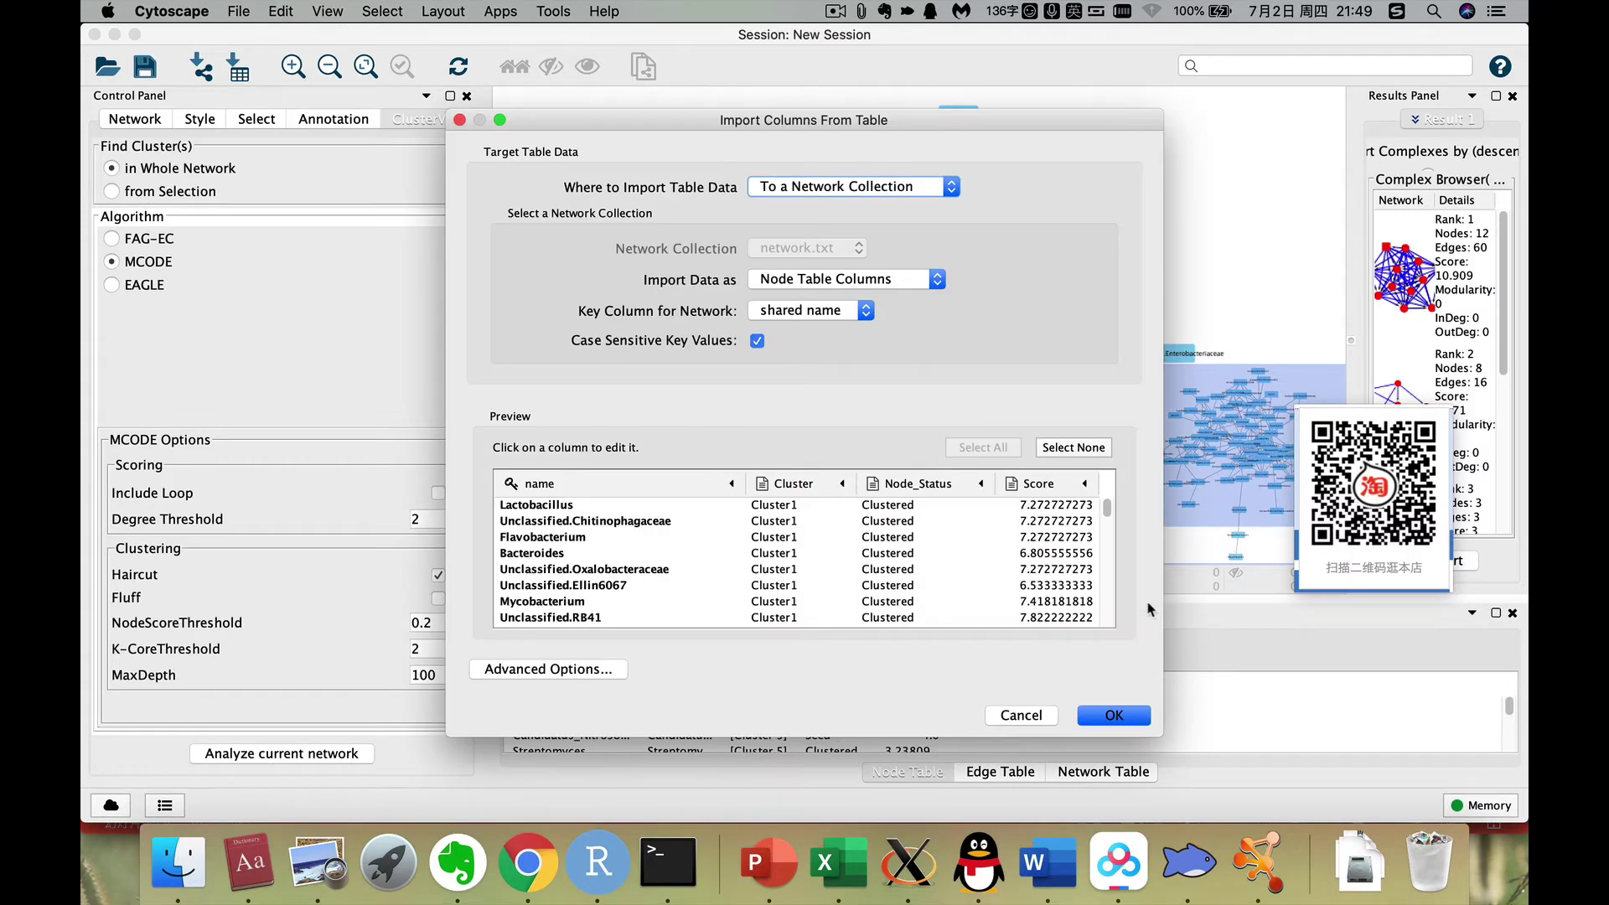
{"action": "left_click", "coordinate": [593, 485]}
{"action": "left_click", "coordinate": [593, 485]}
Confirm the pending cluster import and sort the node table by the Cluster column.
{"action": "left_click", "coordinate": [1113, 717]}
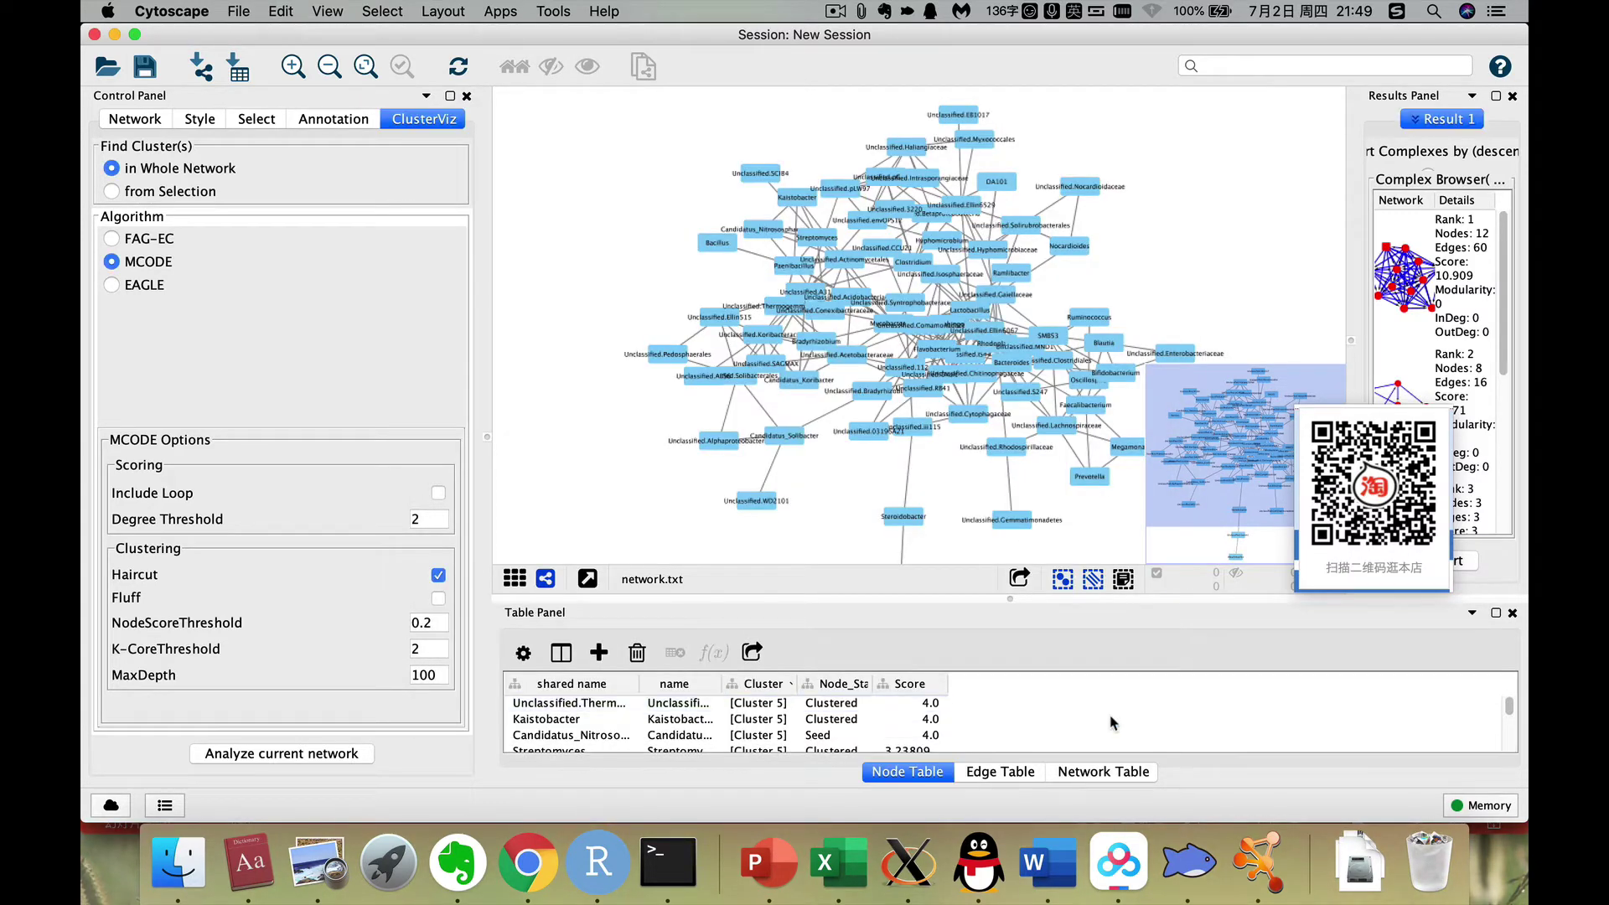
{"action": "left_click", "coordinate": [762, 683]}
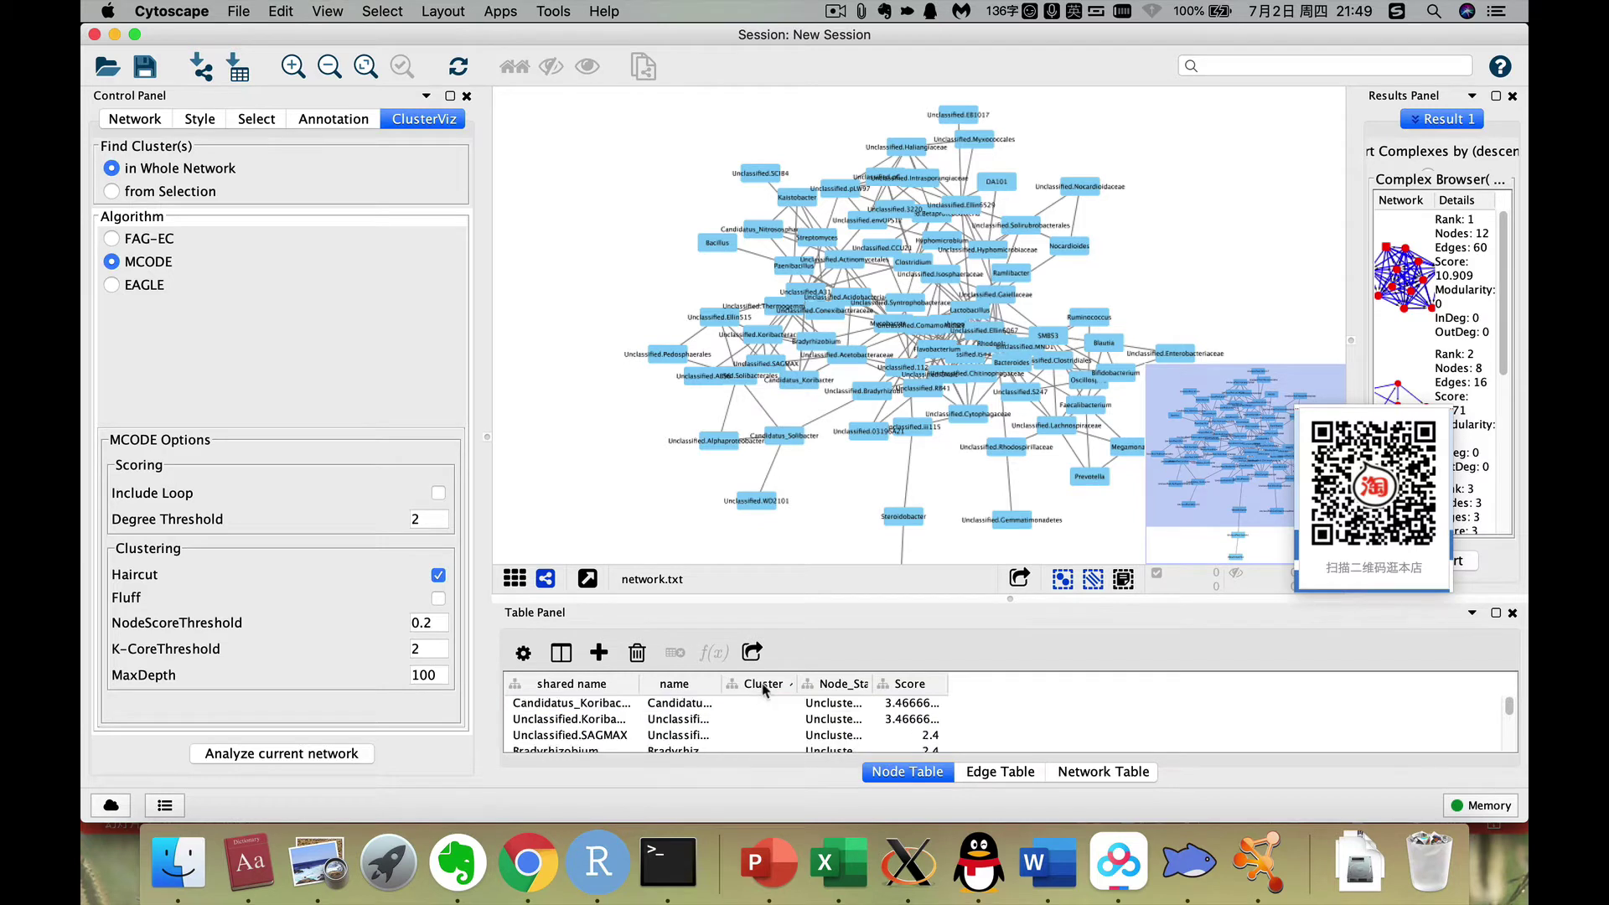
{"action": "scroll", "coordinate": [759, 708], "scroll_direction": "down", "scroll_amount": 5}
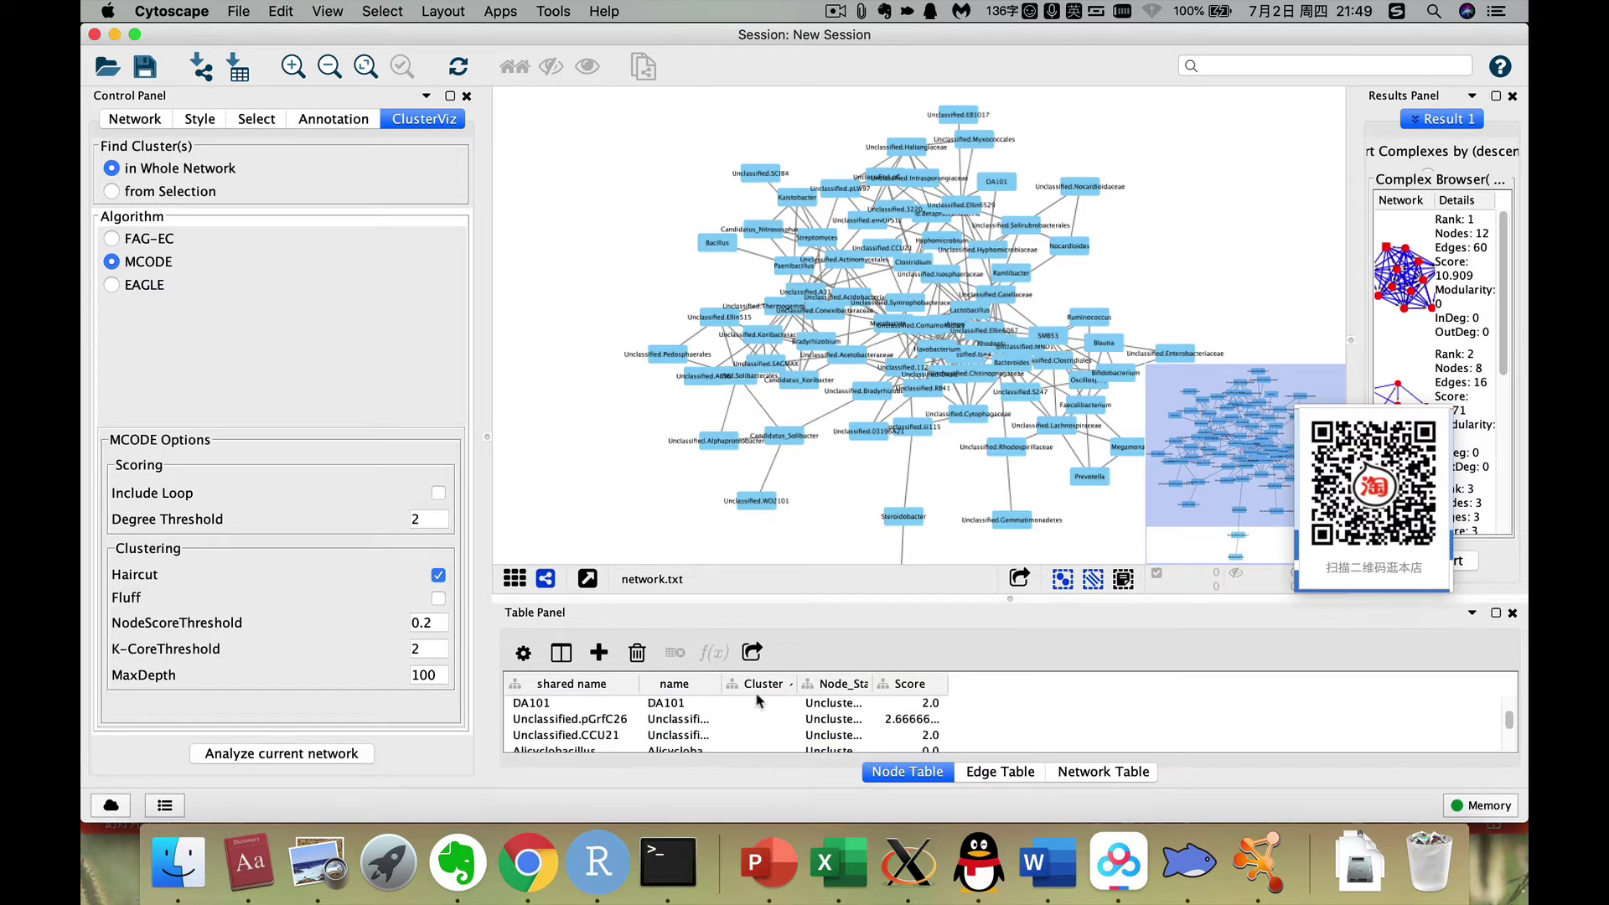
{"action": "left_click", "coordinate": [762, 684]}
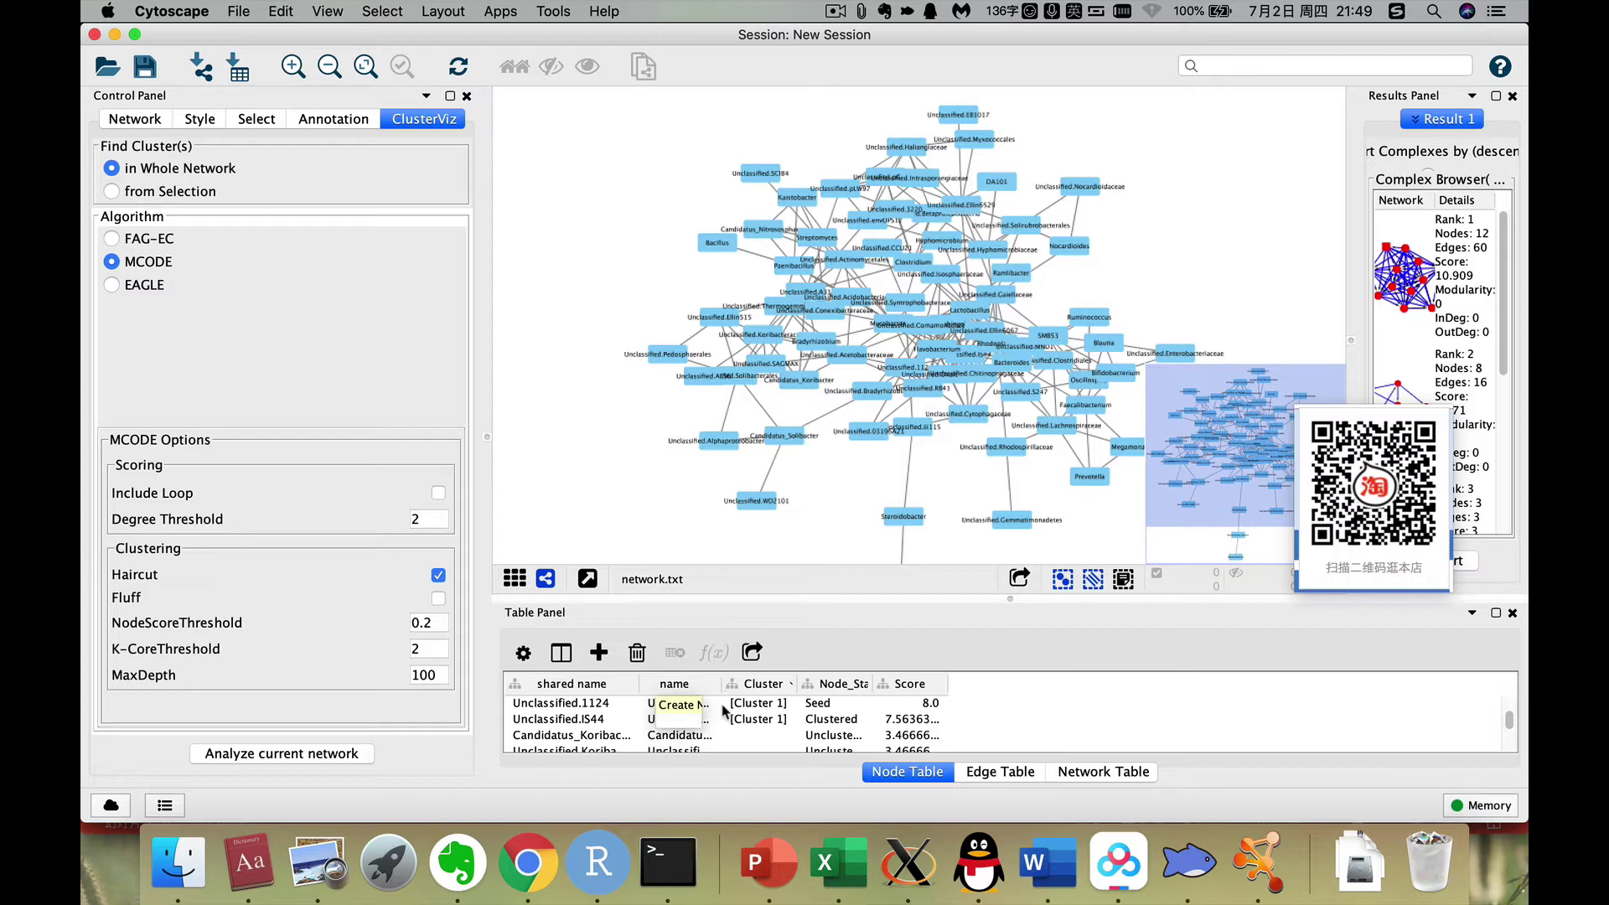
{"action": "right_click", "coordinate": [771, 685]}
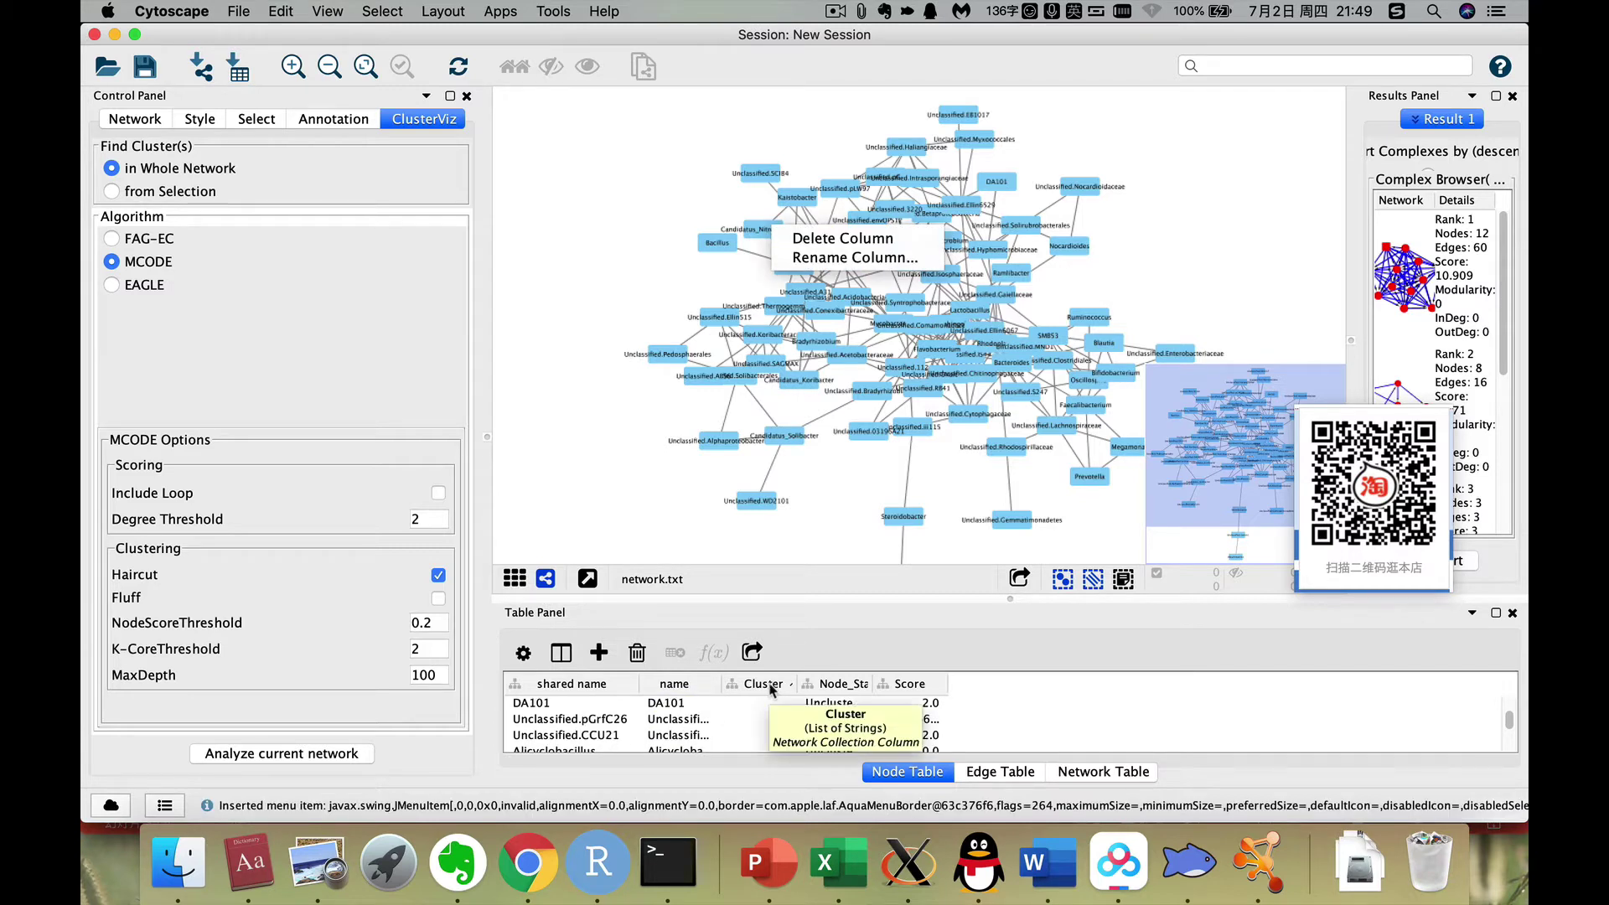
{"action": "left_click", "coordinate": [771, 684]}
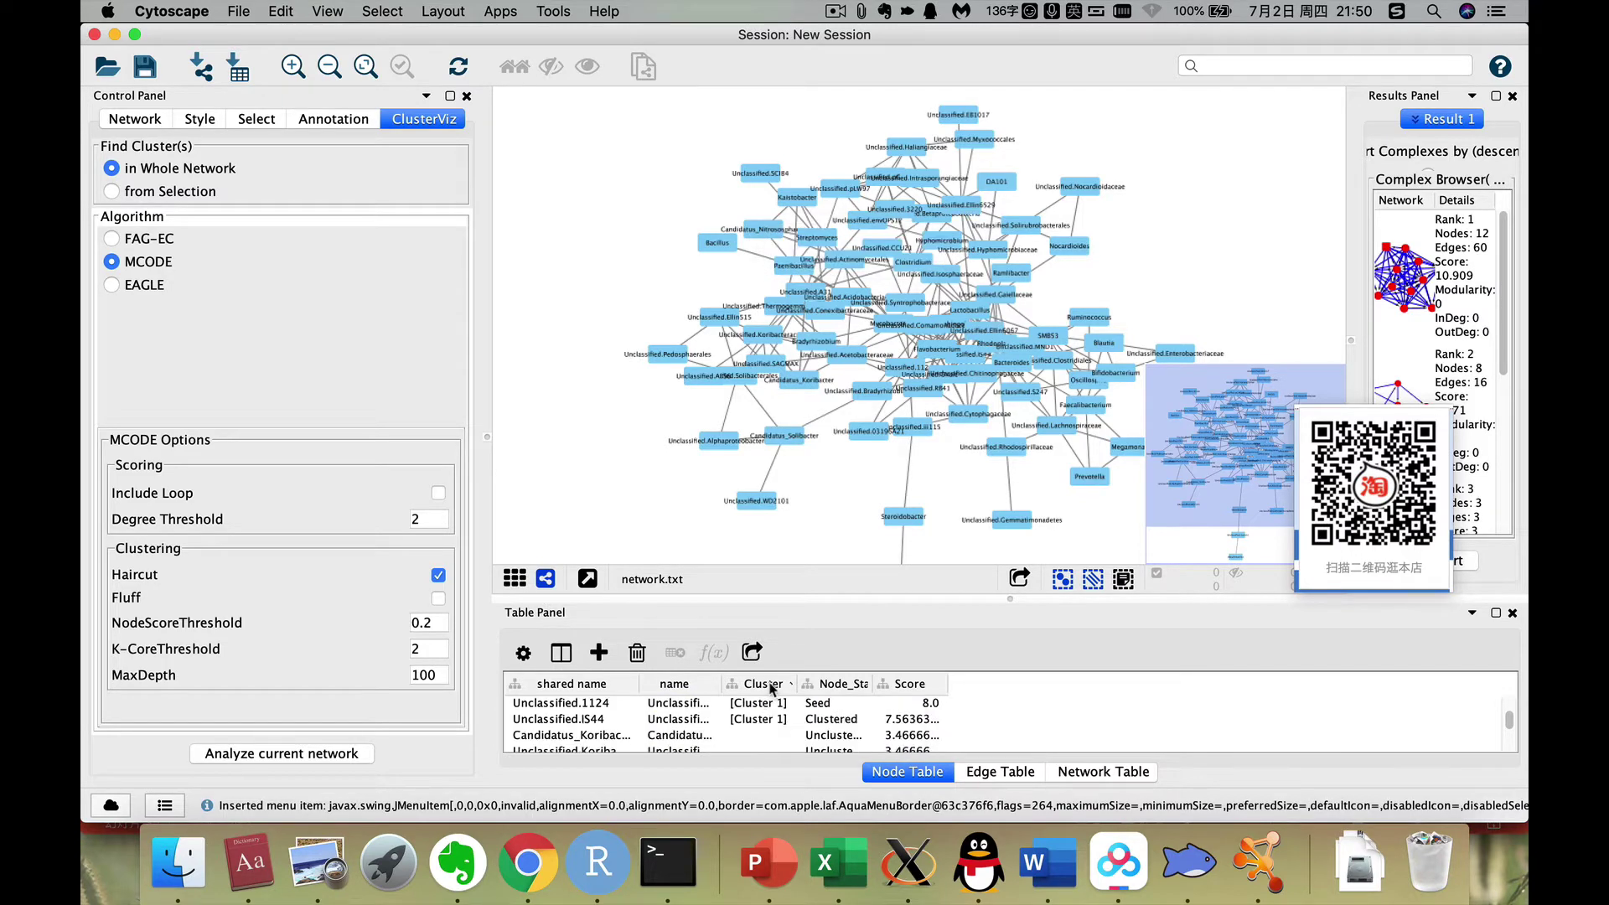
Delete the old list-style Cluster column from the node table.
{"action": "right_click", "coordinate": [772, 684]}
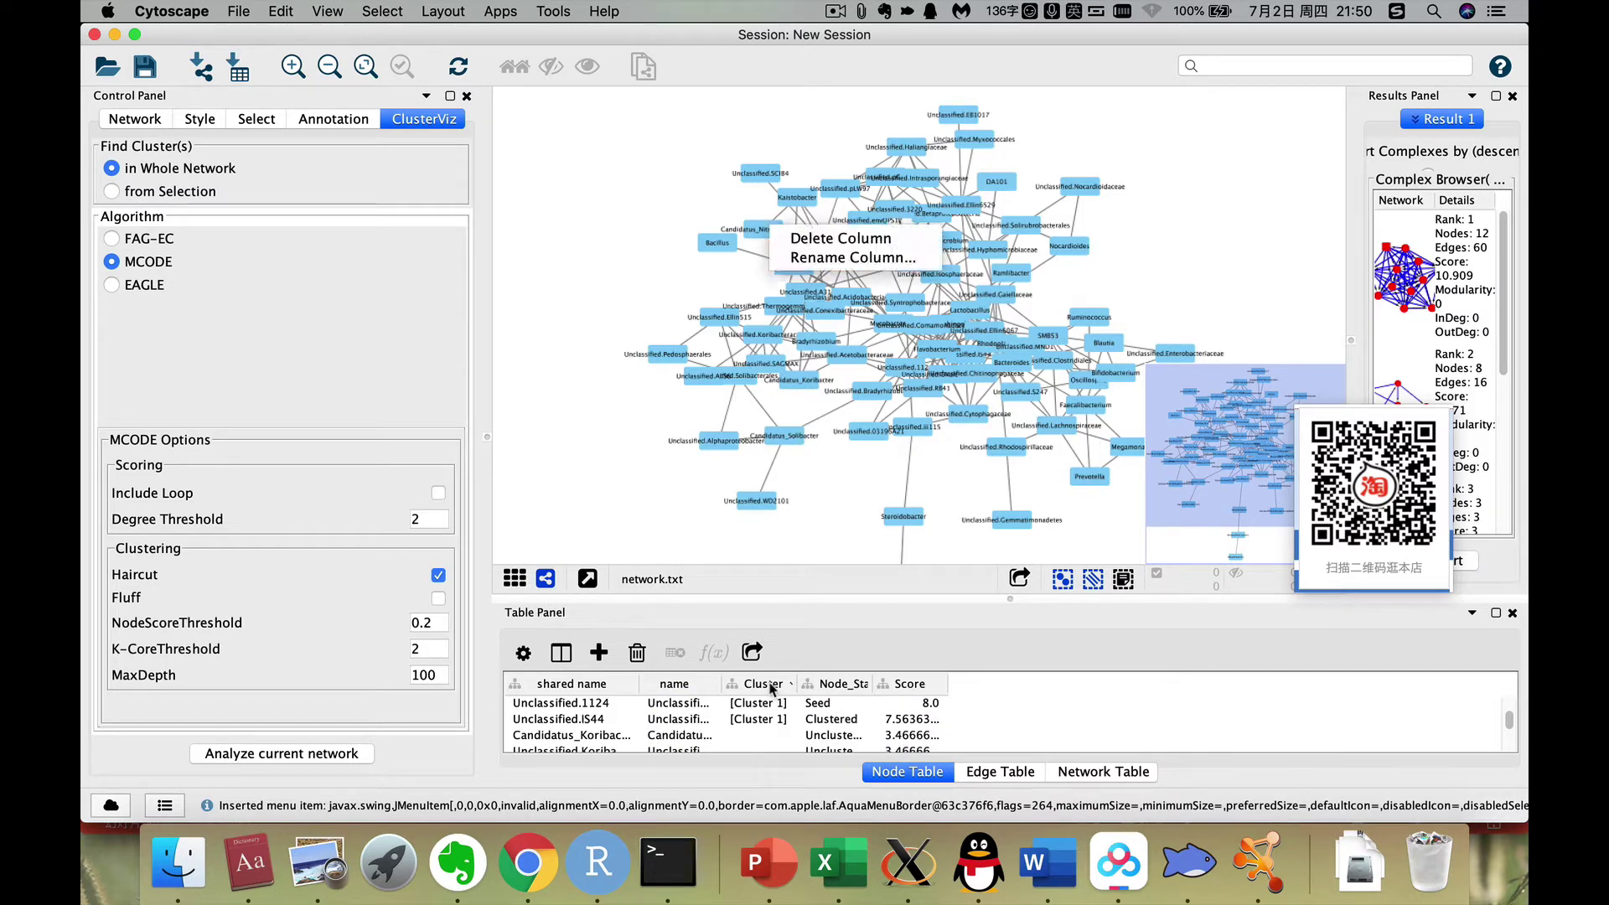
{"action": "left_click", "coordinate": [647, 655]}
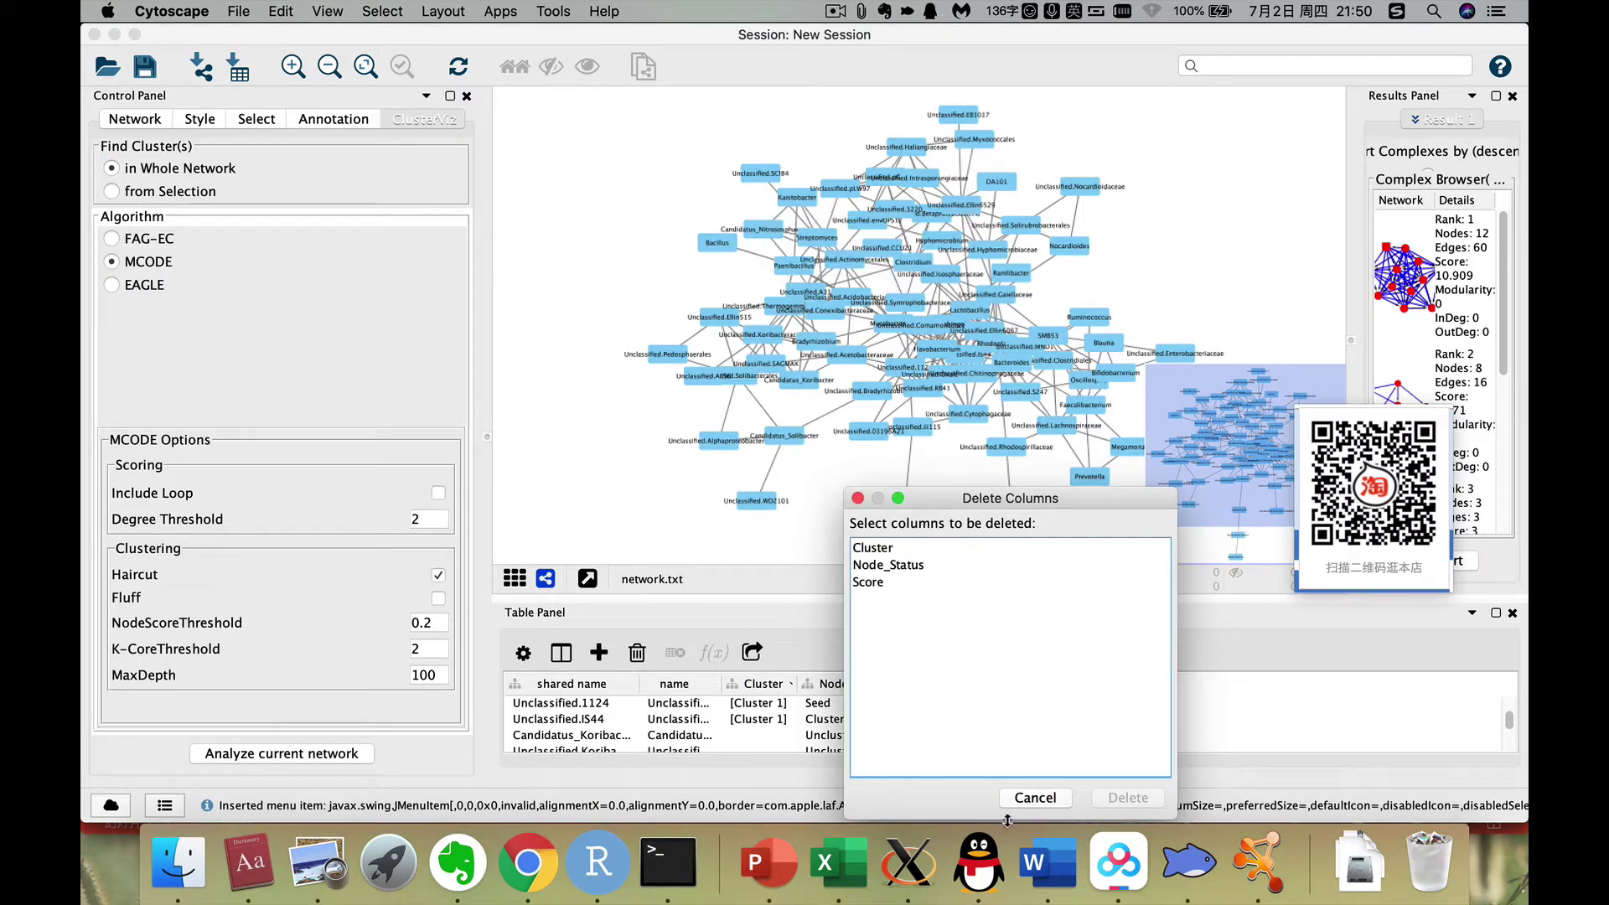
{"action": "left_click", "coordinate": [1035, 797]}
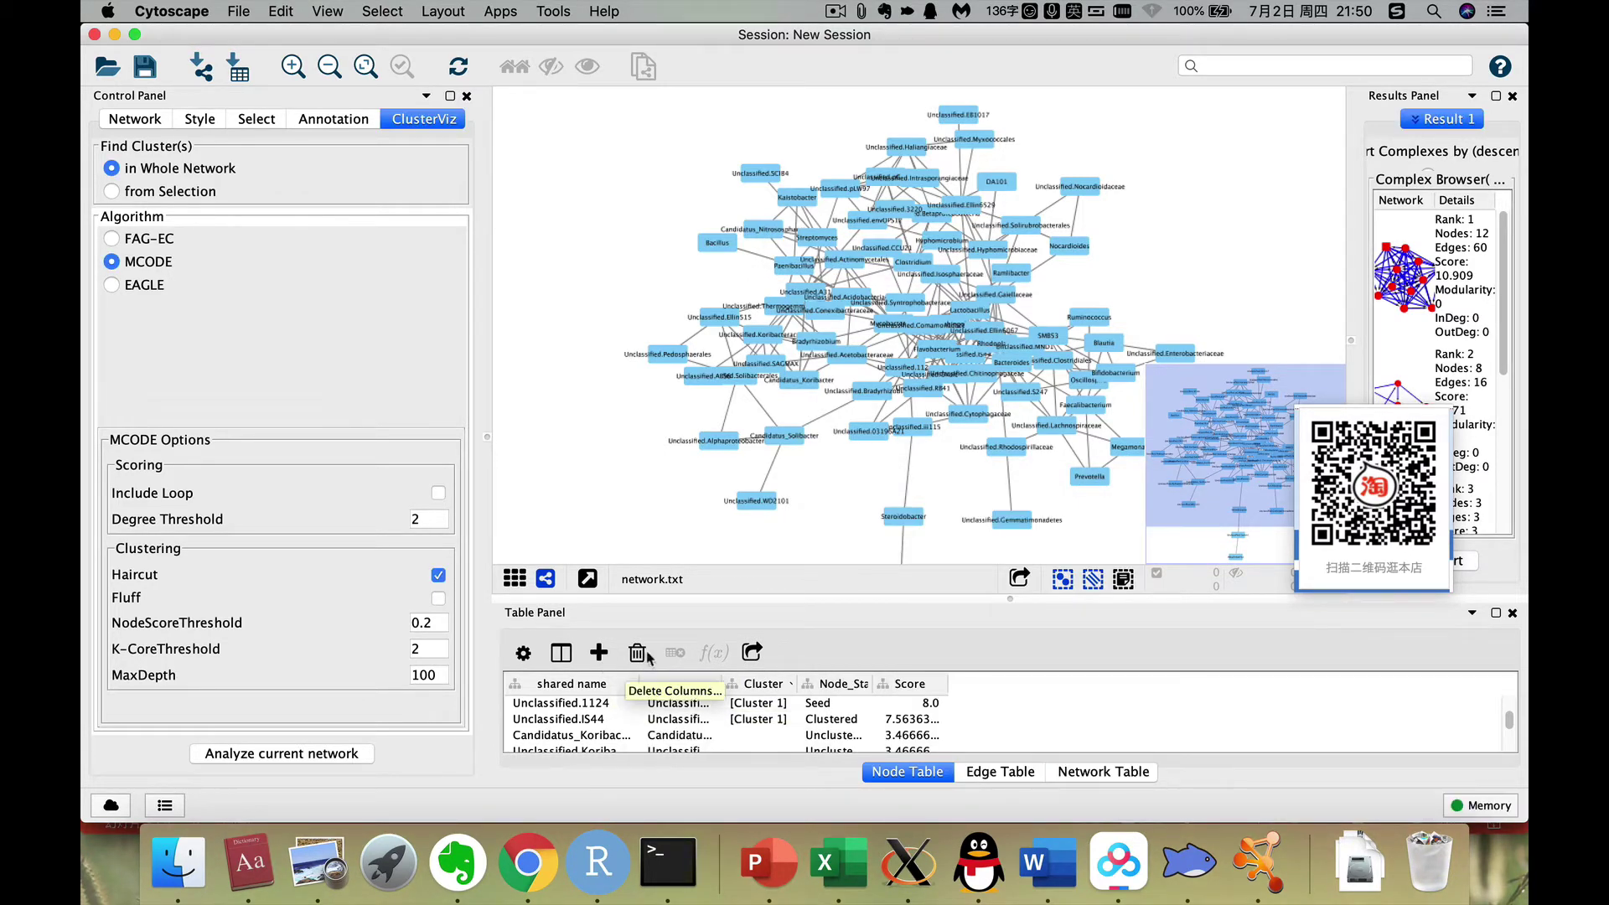
{"action": "left_click", "coordinate": [638, 656]}
{"action": "left_click", "coordinate": [877, 556]}
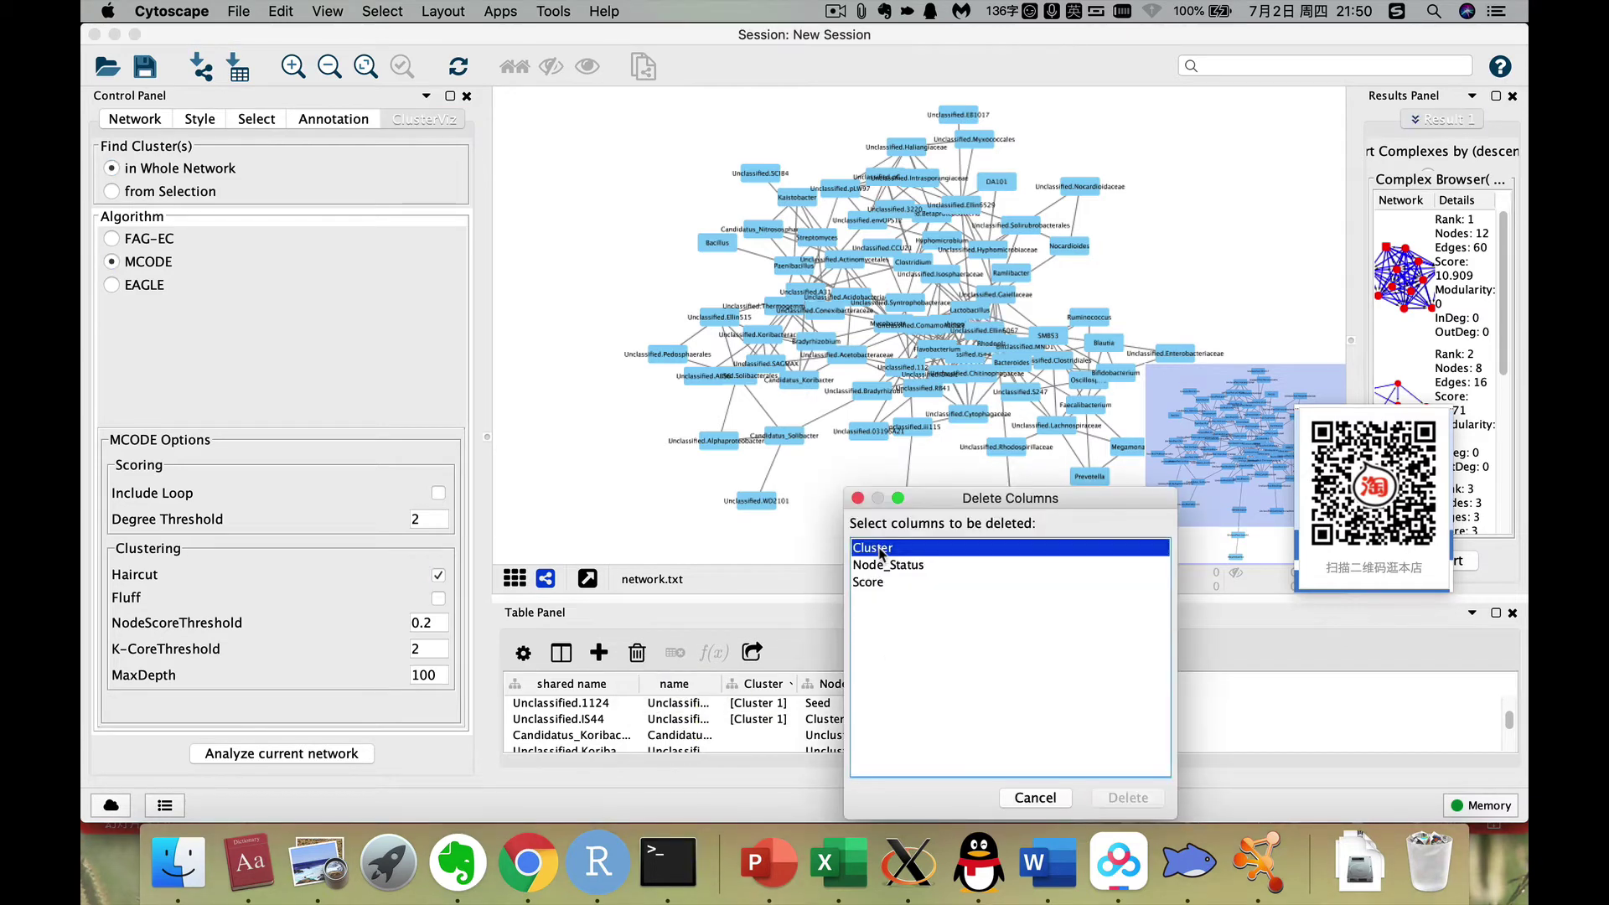
{"action": "left_click", "coordinate": [1122, 797]}
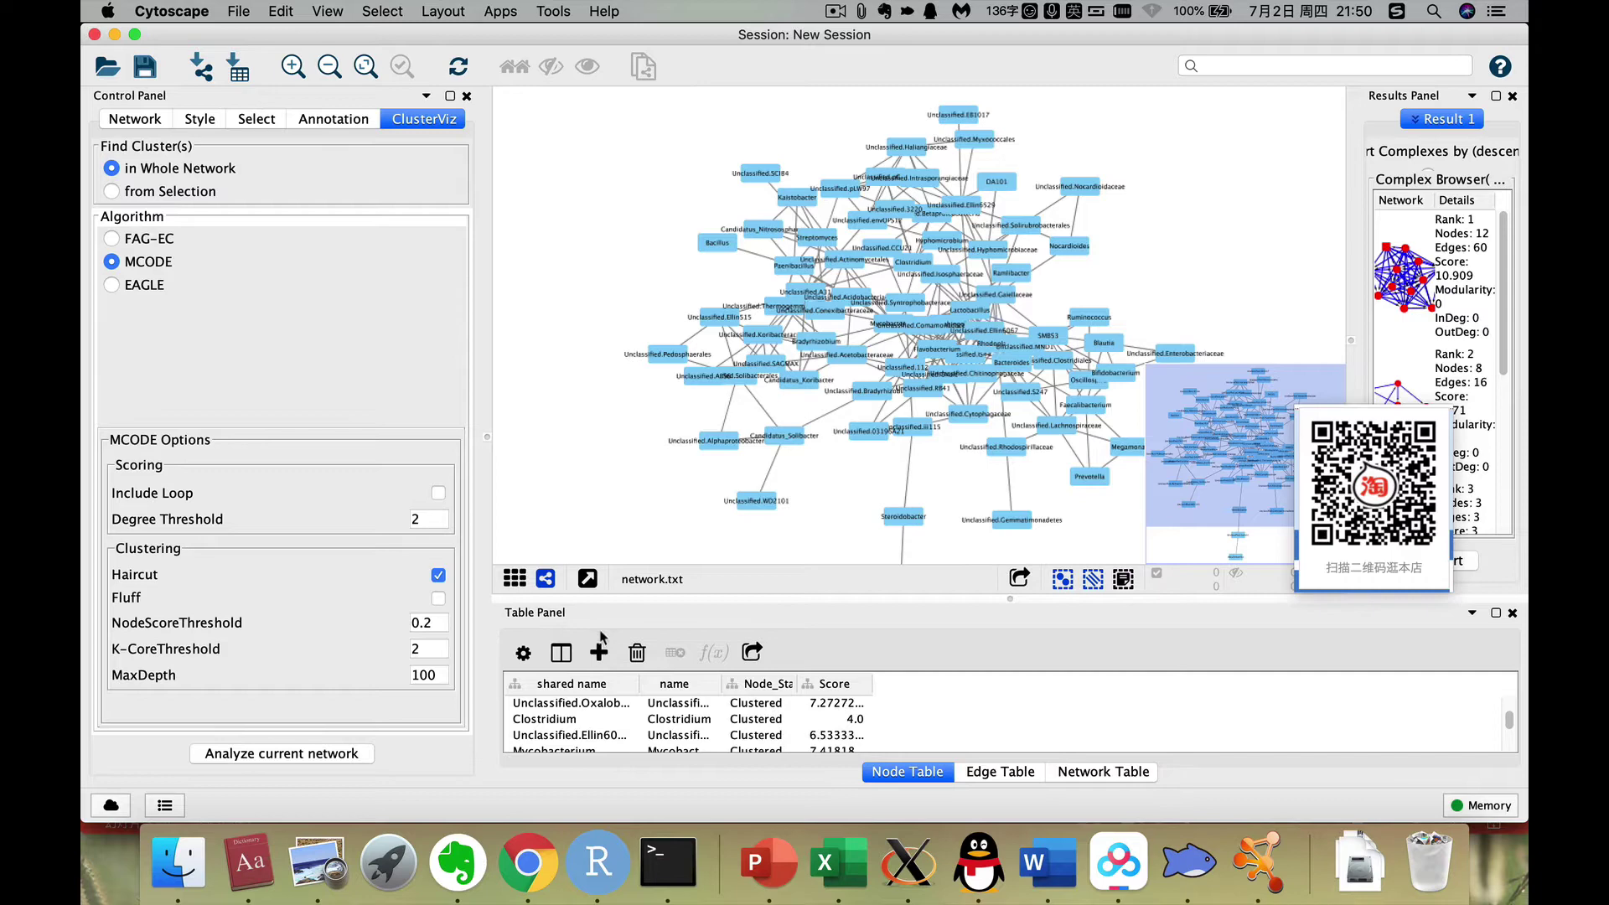
Re-import cluster.csv so Cluster holds plain Cluster1, Cluster2 values.
{"action": "left_click", "coordinate": [775, 686]}
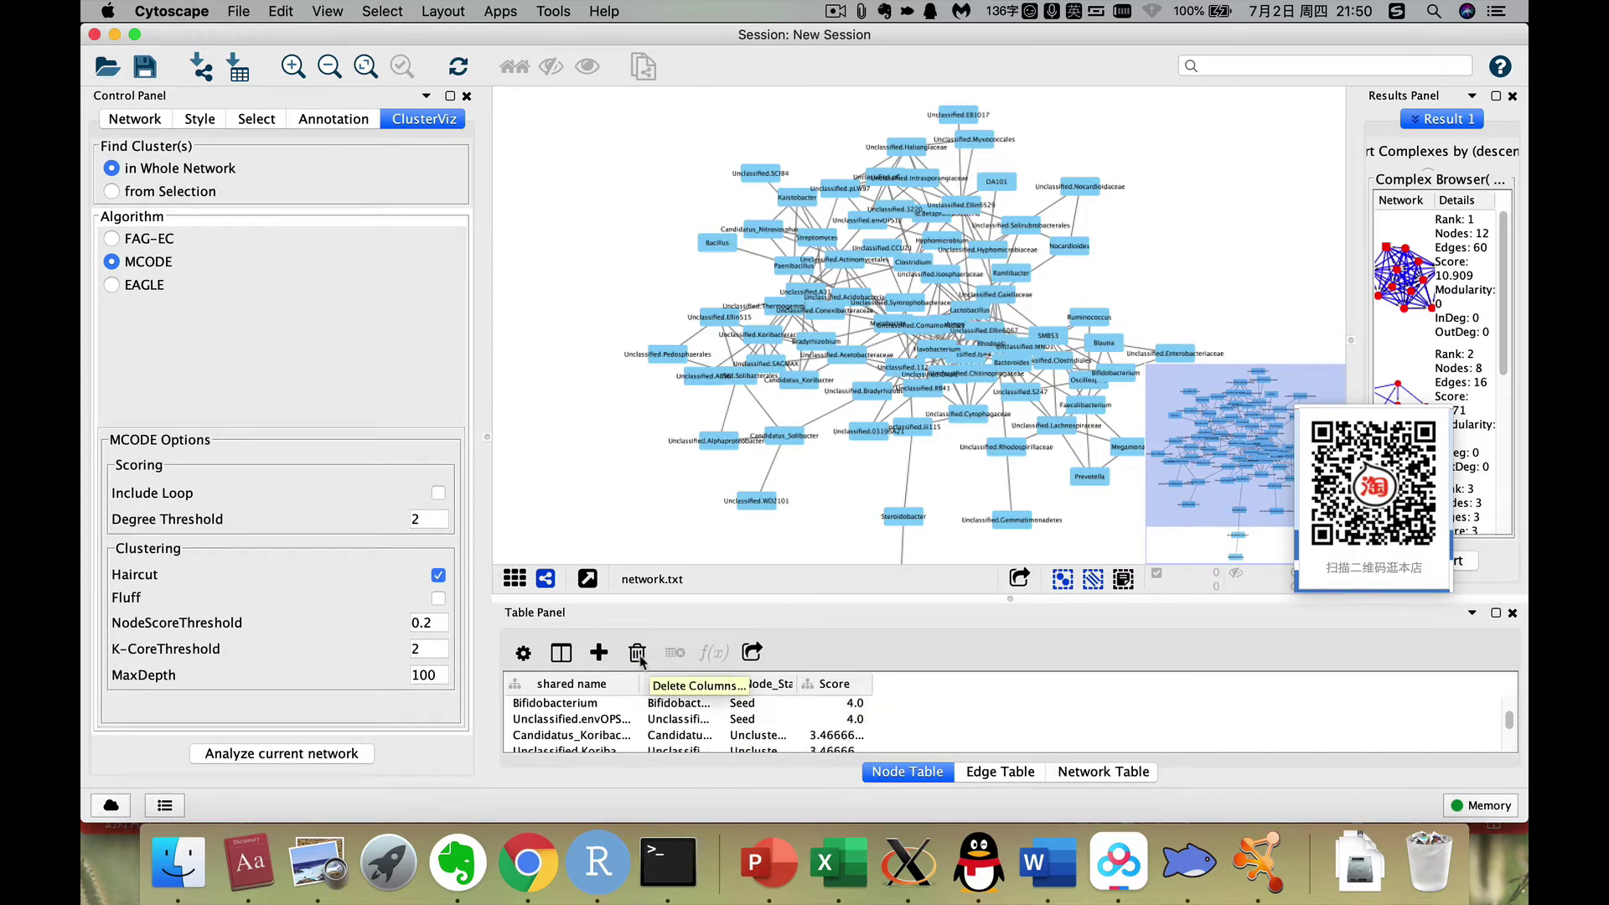
{"action": "left_click", "coordinate": [240, 68]}
{"action": "left_click", "coordinate": [713, 169]}
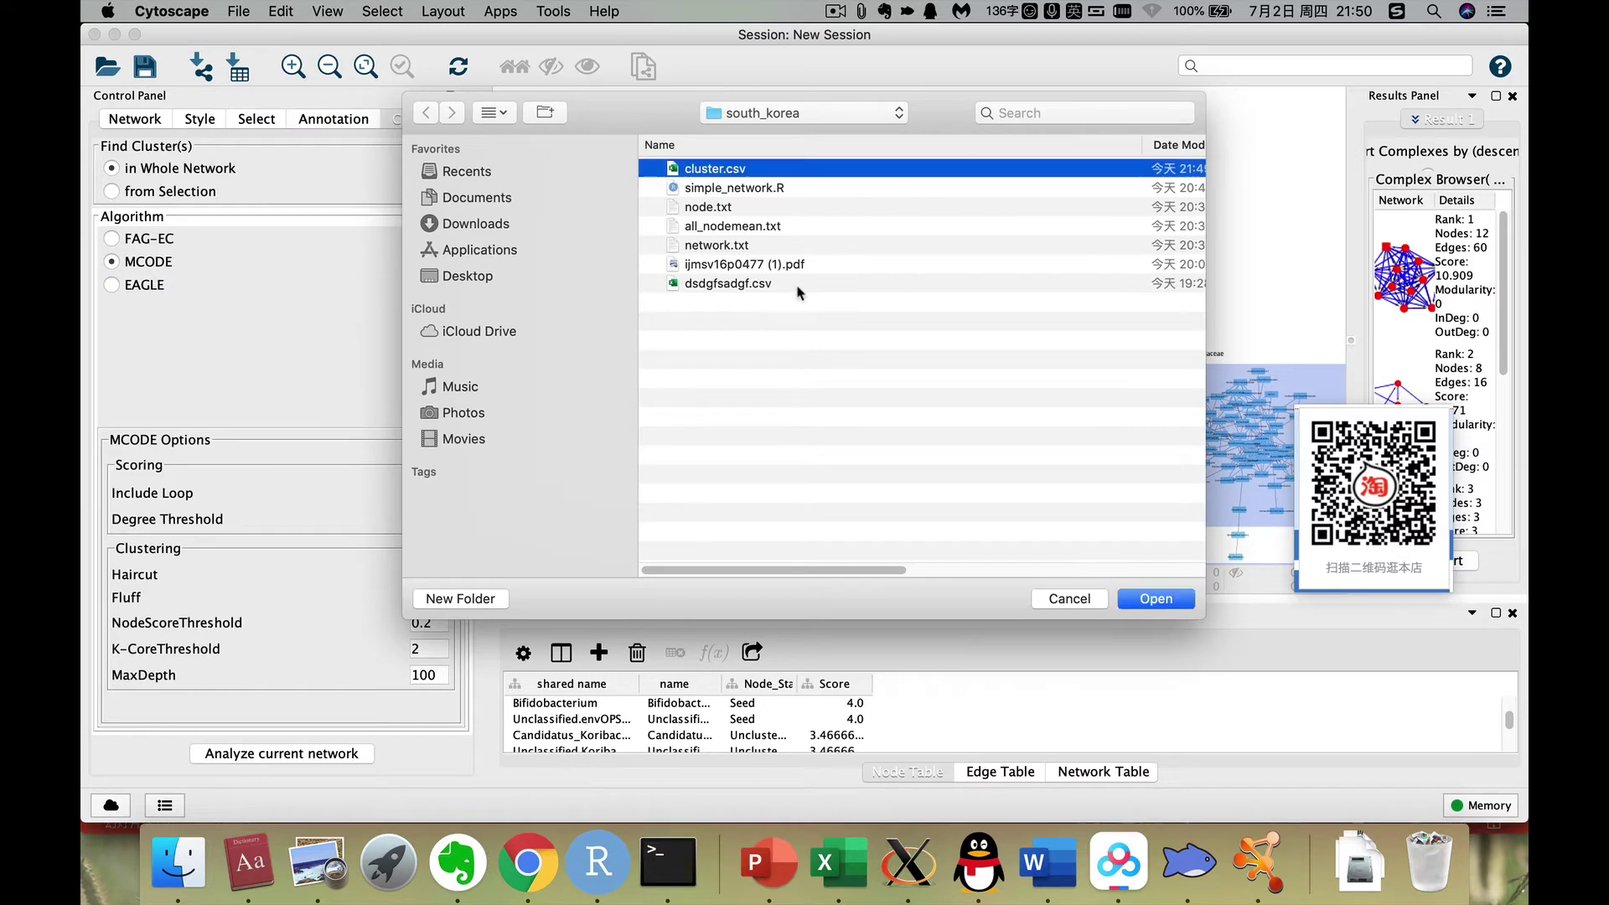
{"action": "left_click", "coordinate": [1155, 600]}
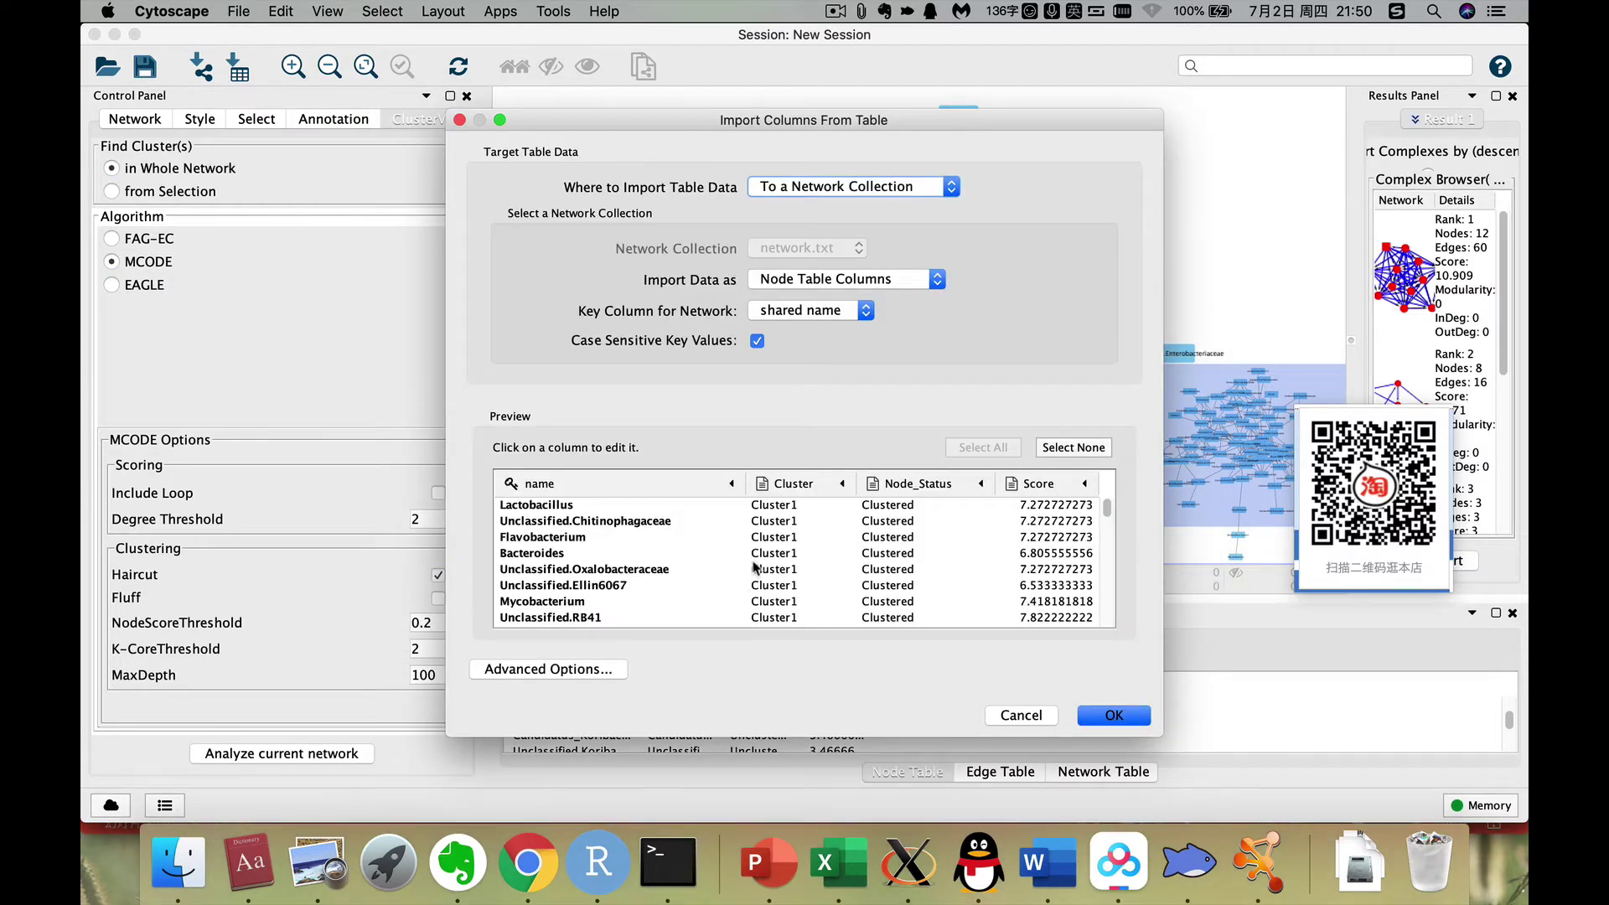
{"action": "left_click", "coordinate": [1112, 716]}
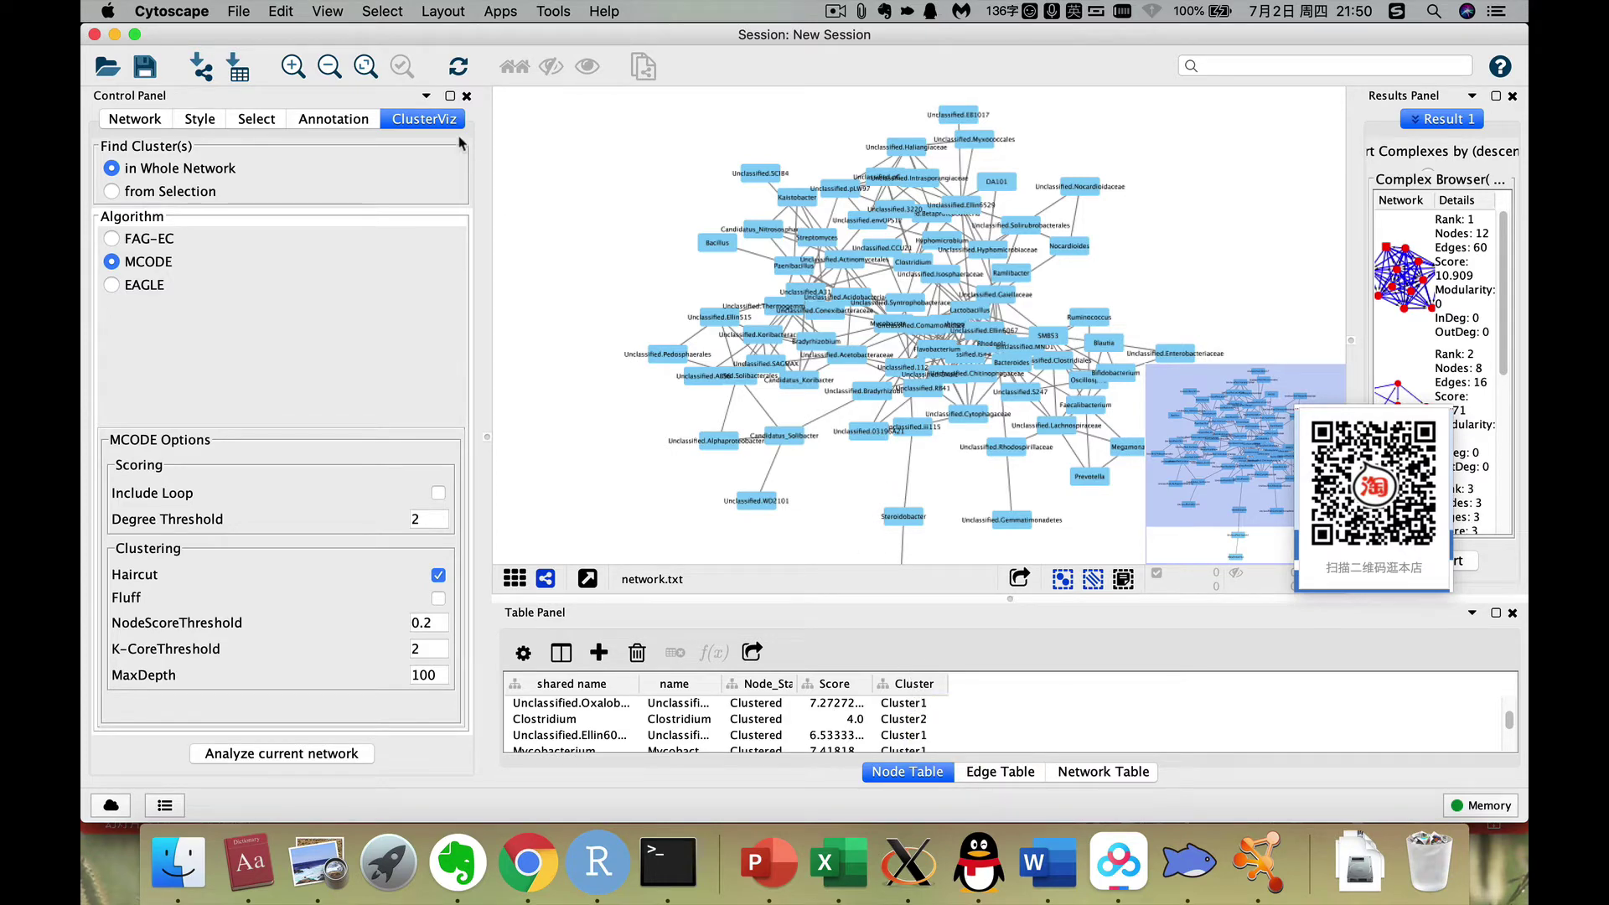
Apply the Group Attributes Layout using the Cluster column.
{"action": "left_click", "coordinate": [440, 11]}
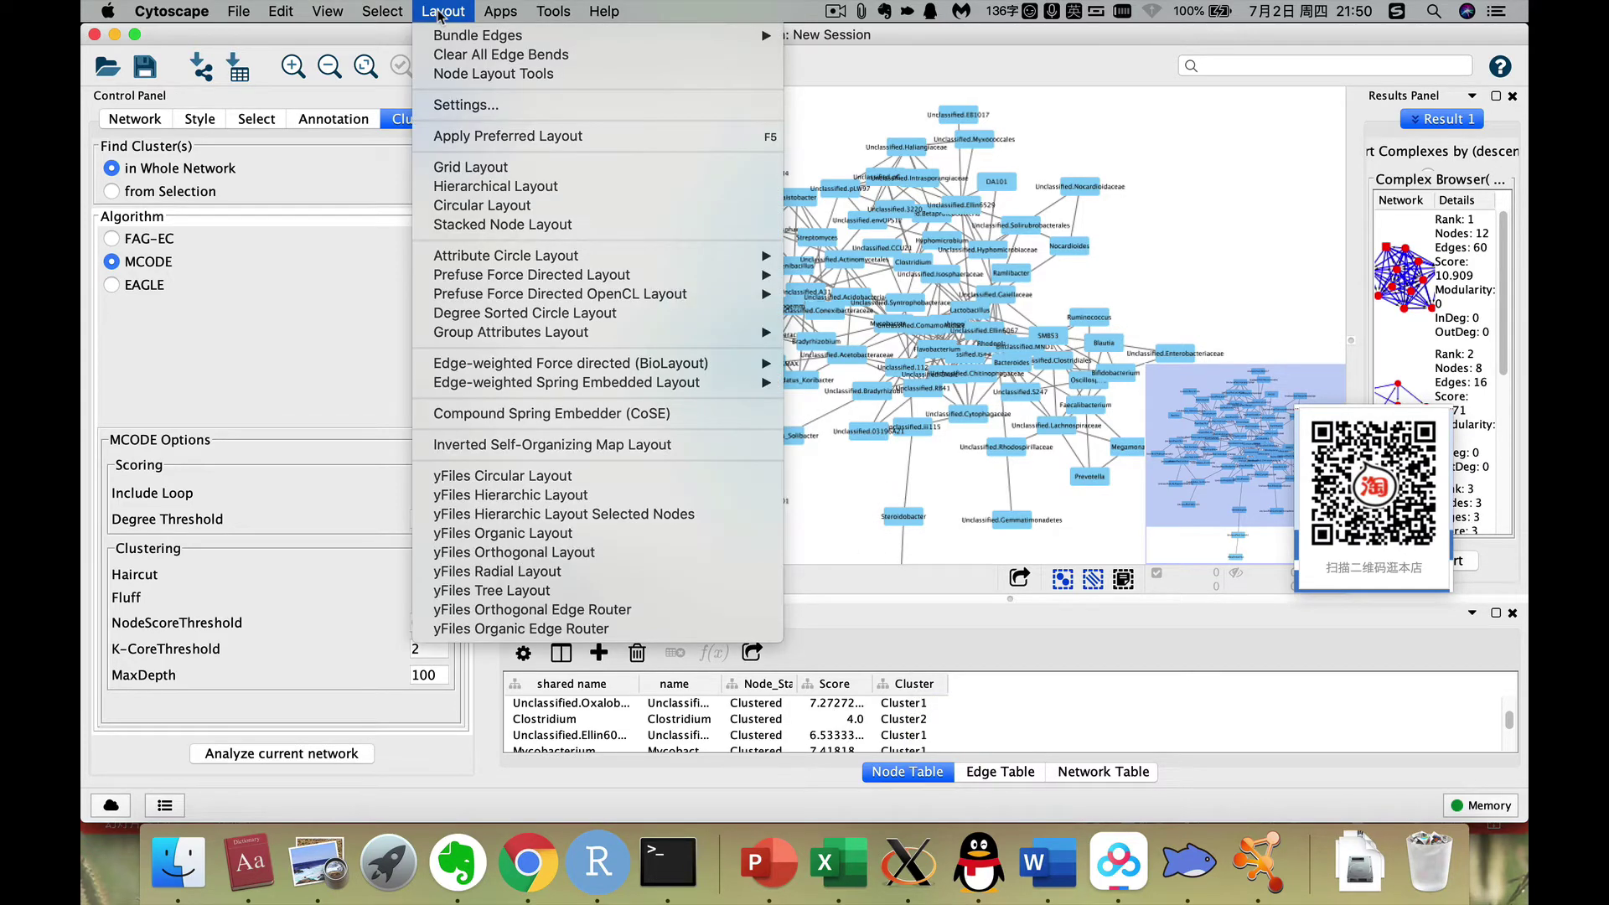
{"action": "mouse_move", "coordinate": [478, 335]}
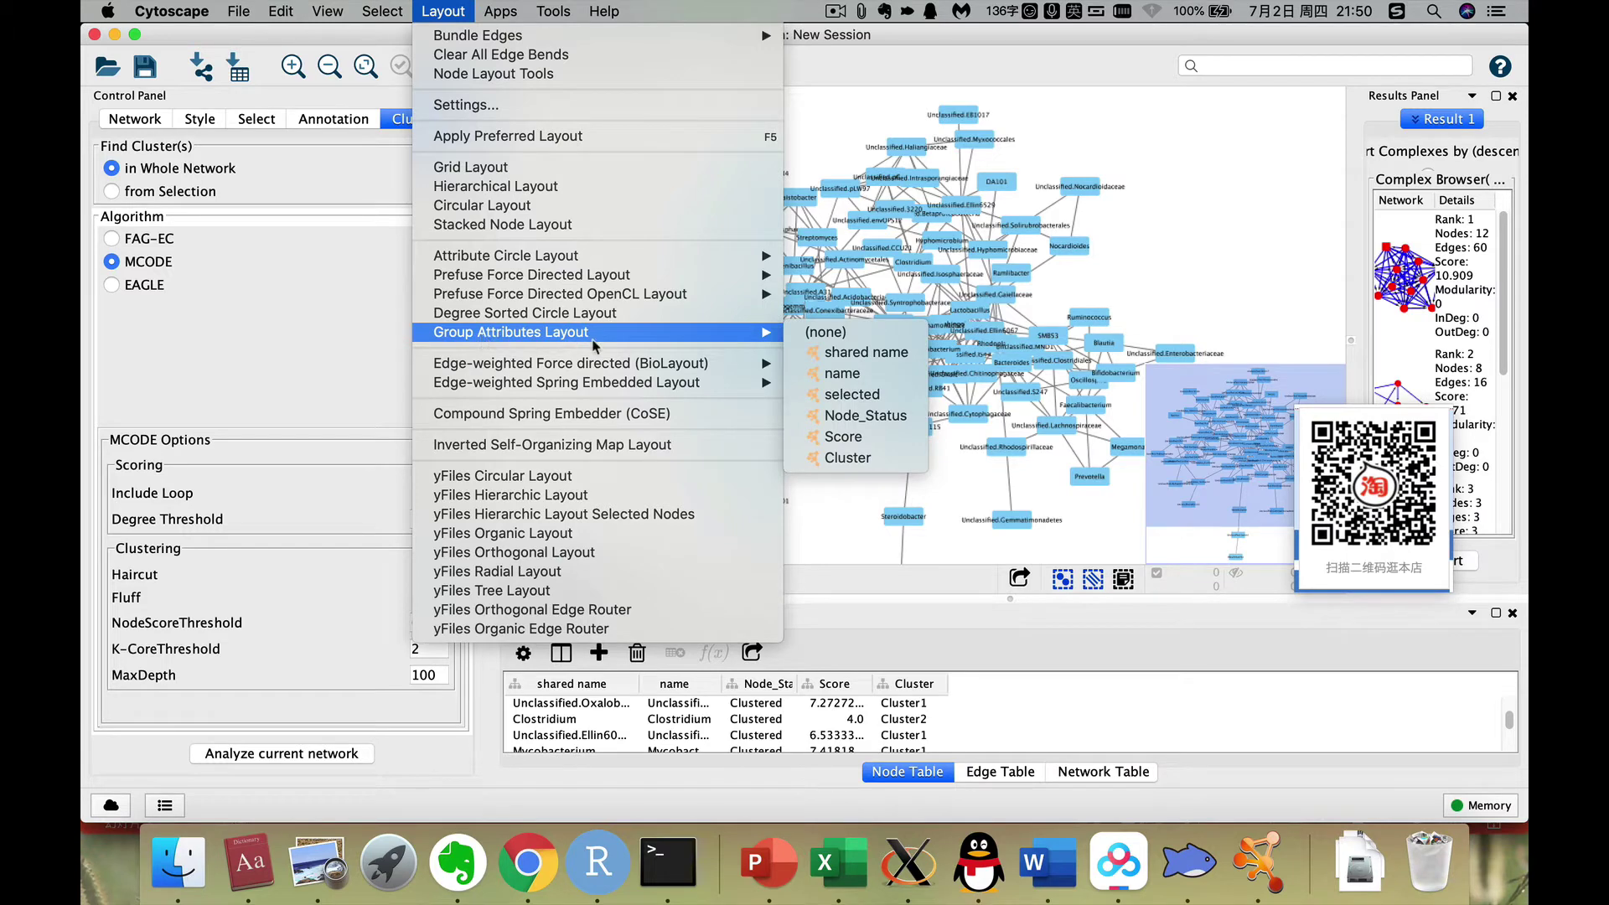
{"action": "left_click", "coordinate": [848, 466]}
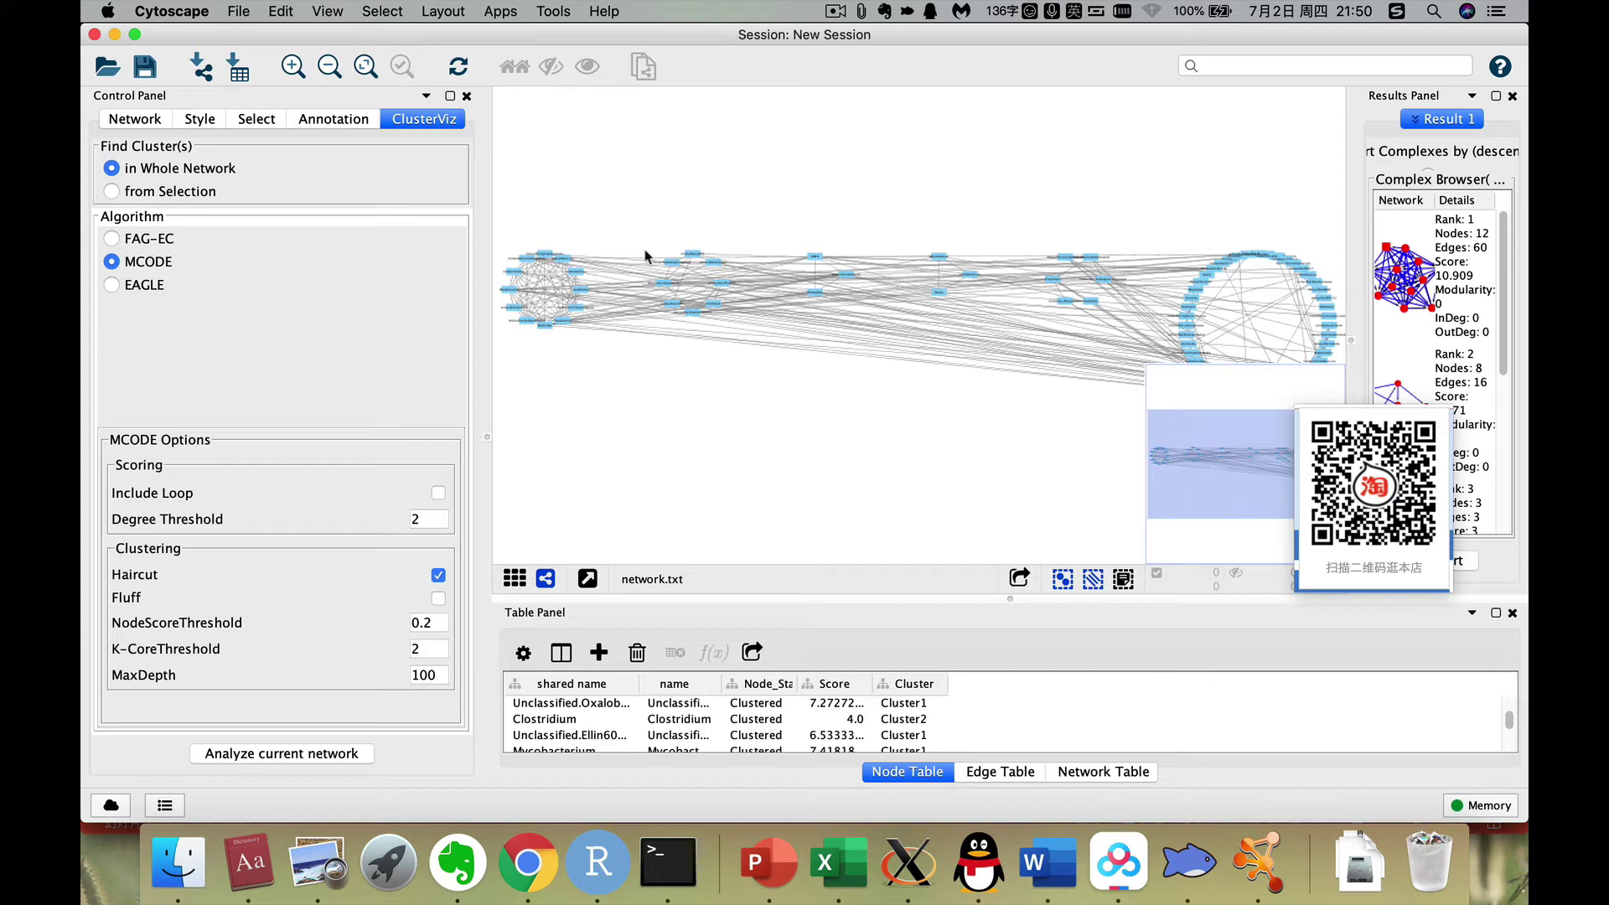
Show the Style panel and import node.txt, adding abundance and label node columns.
{"action": "left_click", "coordinate": [134, 119]}
{"action": "left_click", "coordinate": [197, 120]}
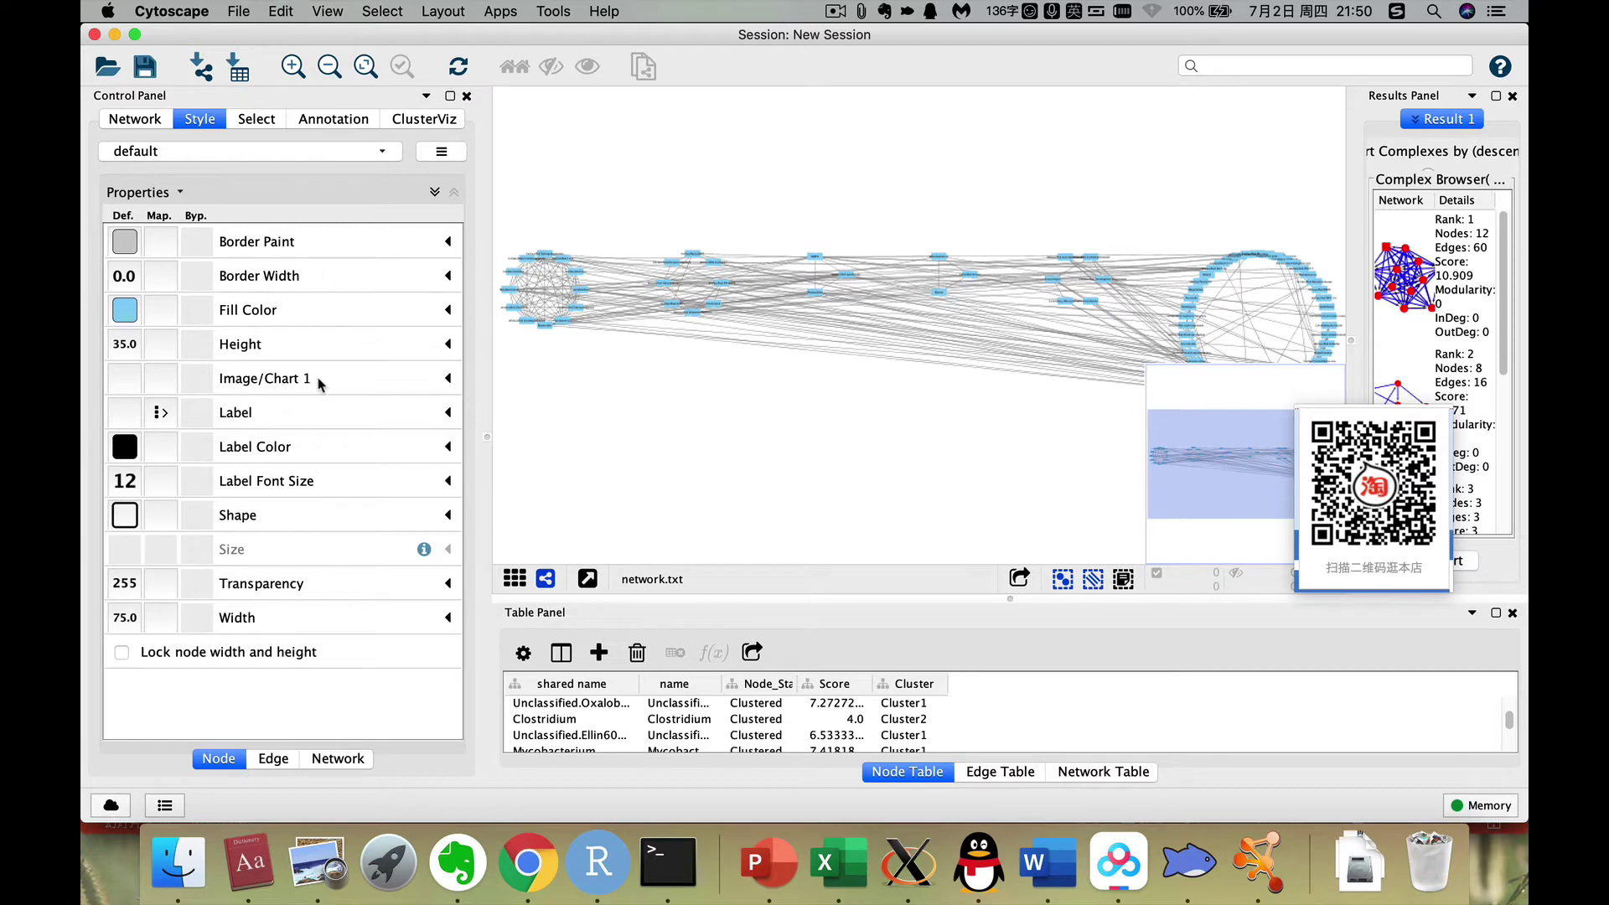
{"action": "left_click", "coordinate": [237, 67]}
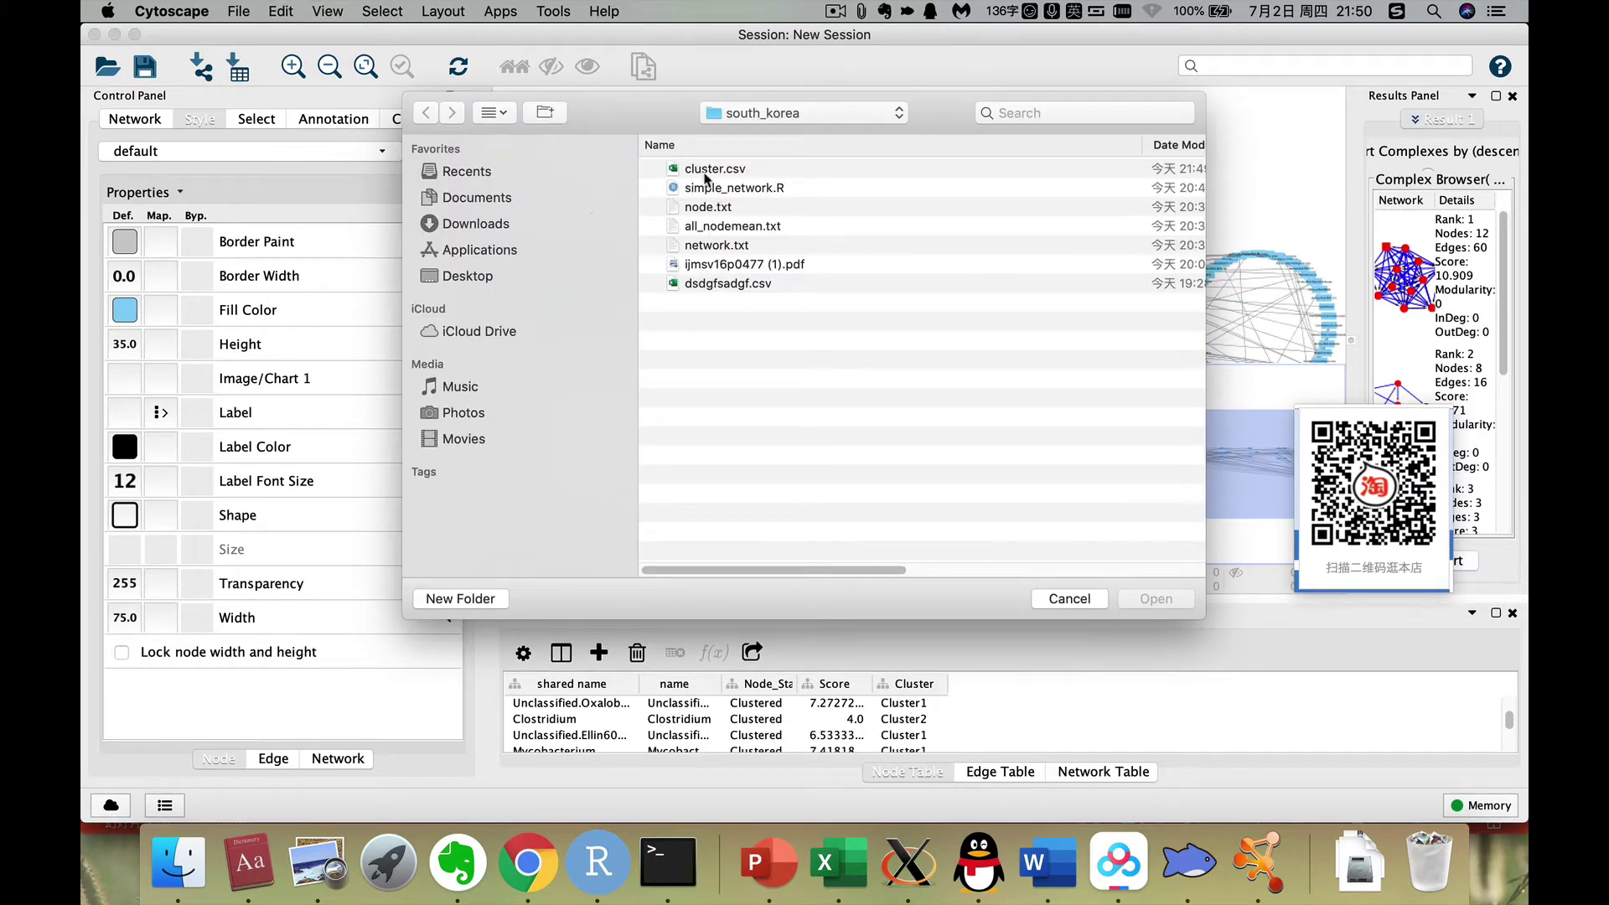
{"action": "left_click", "coordinate": [712, 208]}
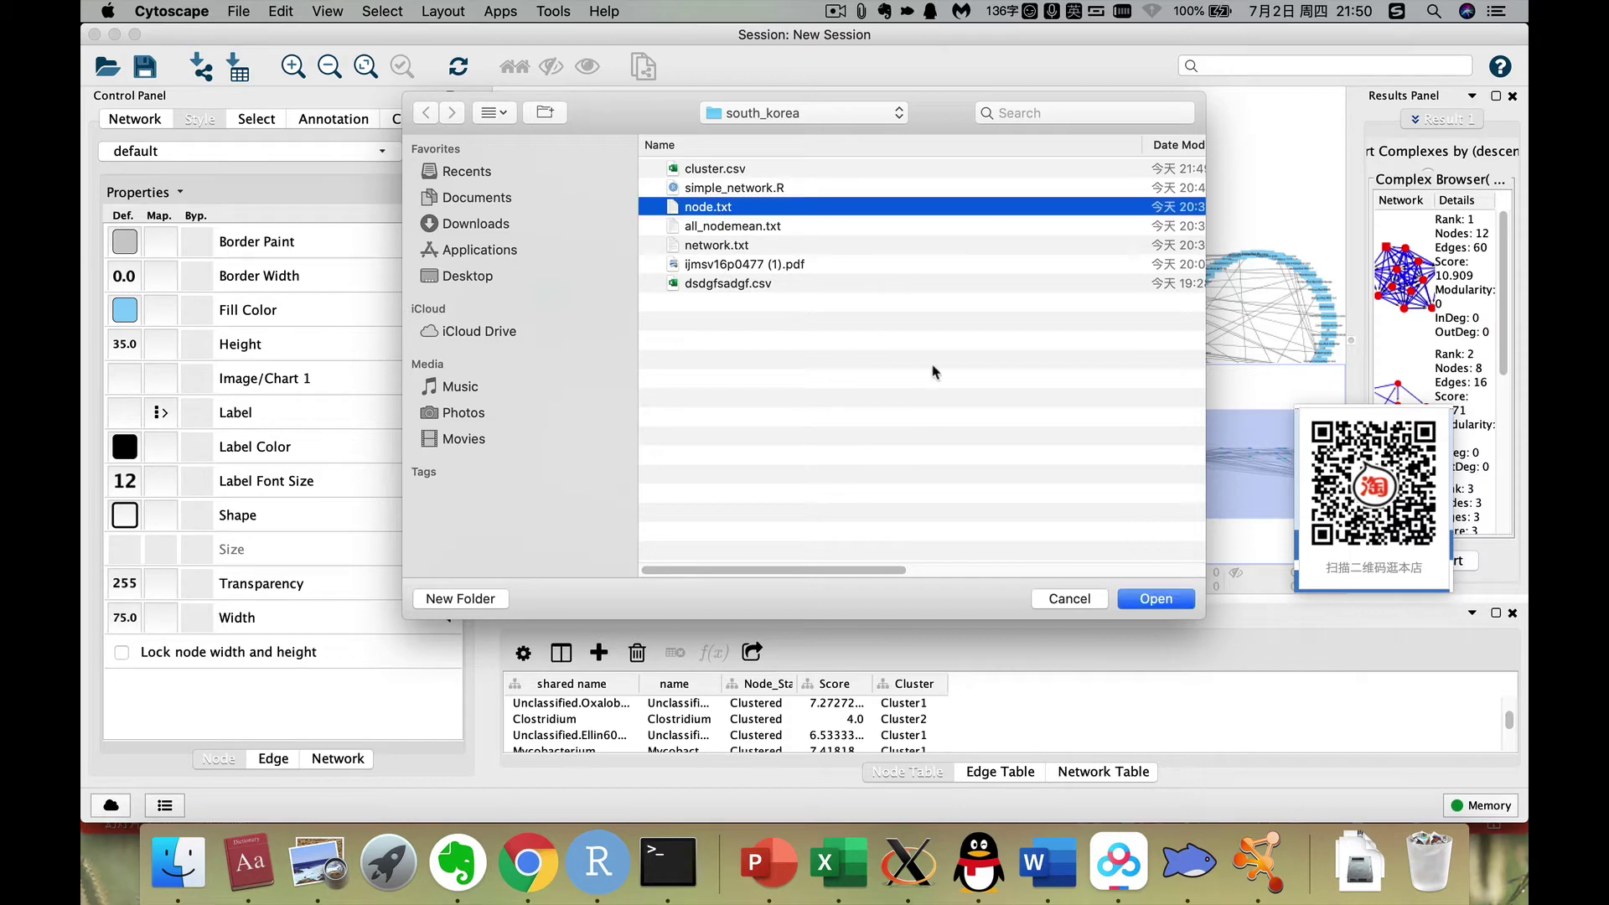
{"action": "left_click", "coordinate": [1142, 600]}
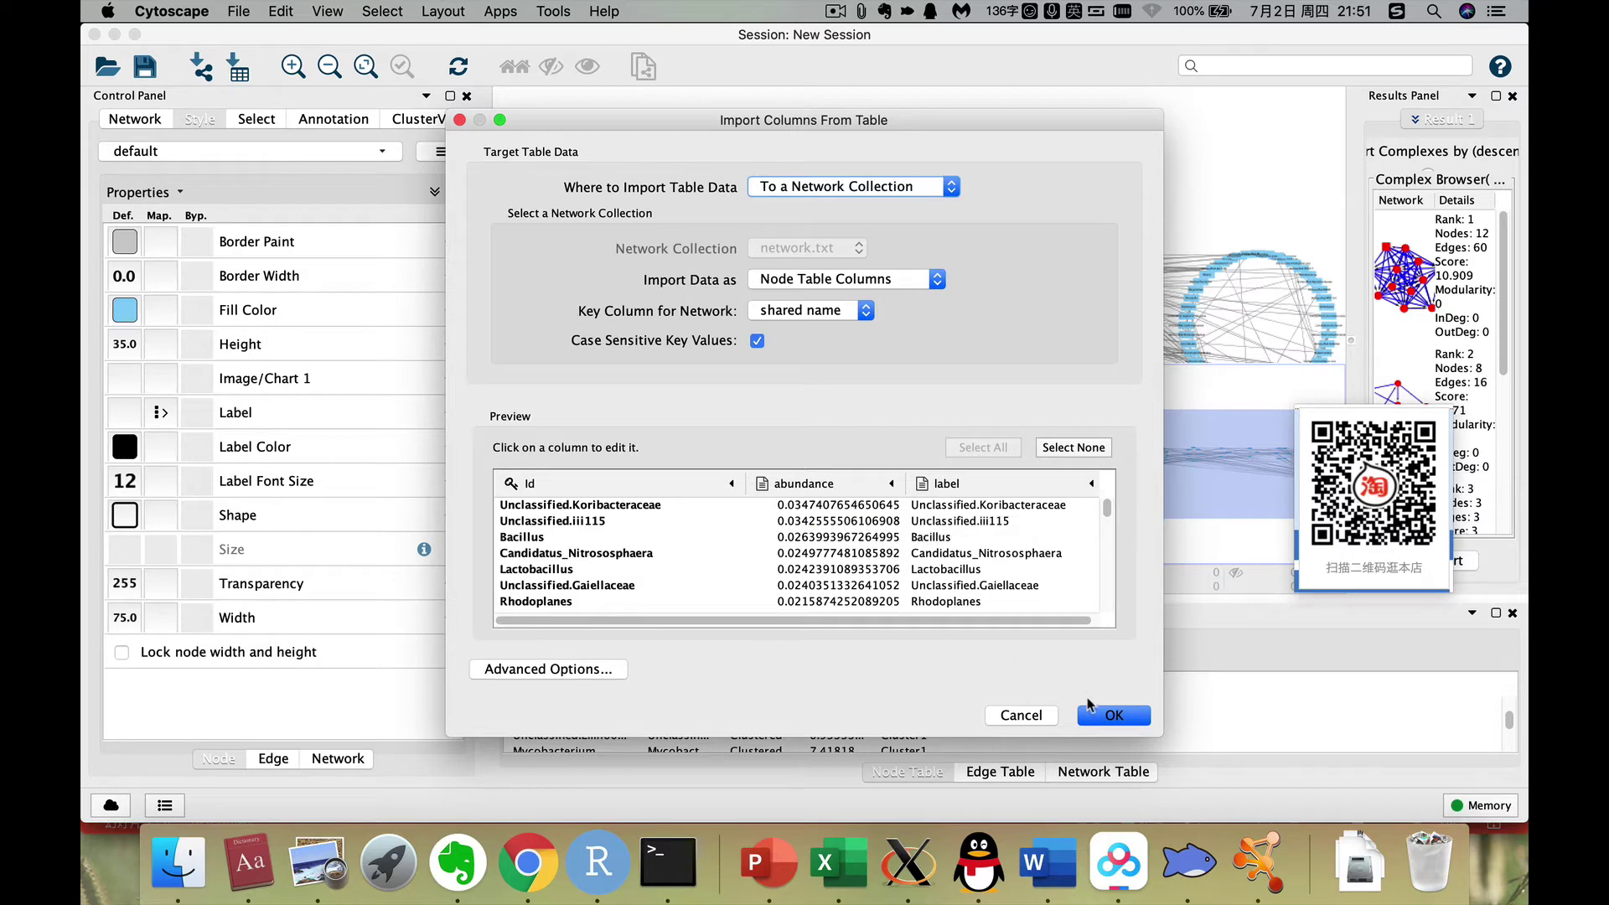
{"action": "left_click", "coordinate": [1100, 715]}
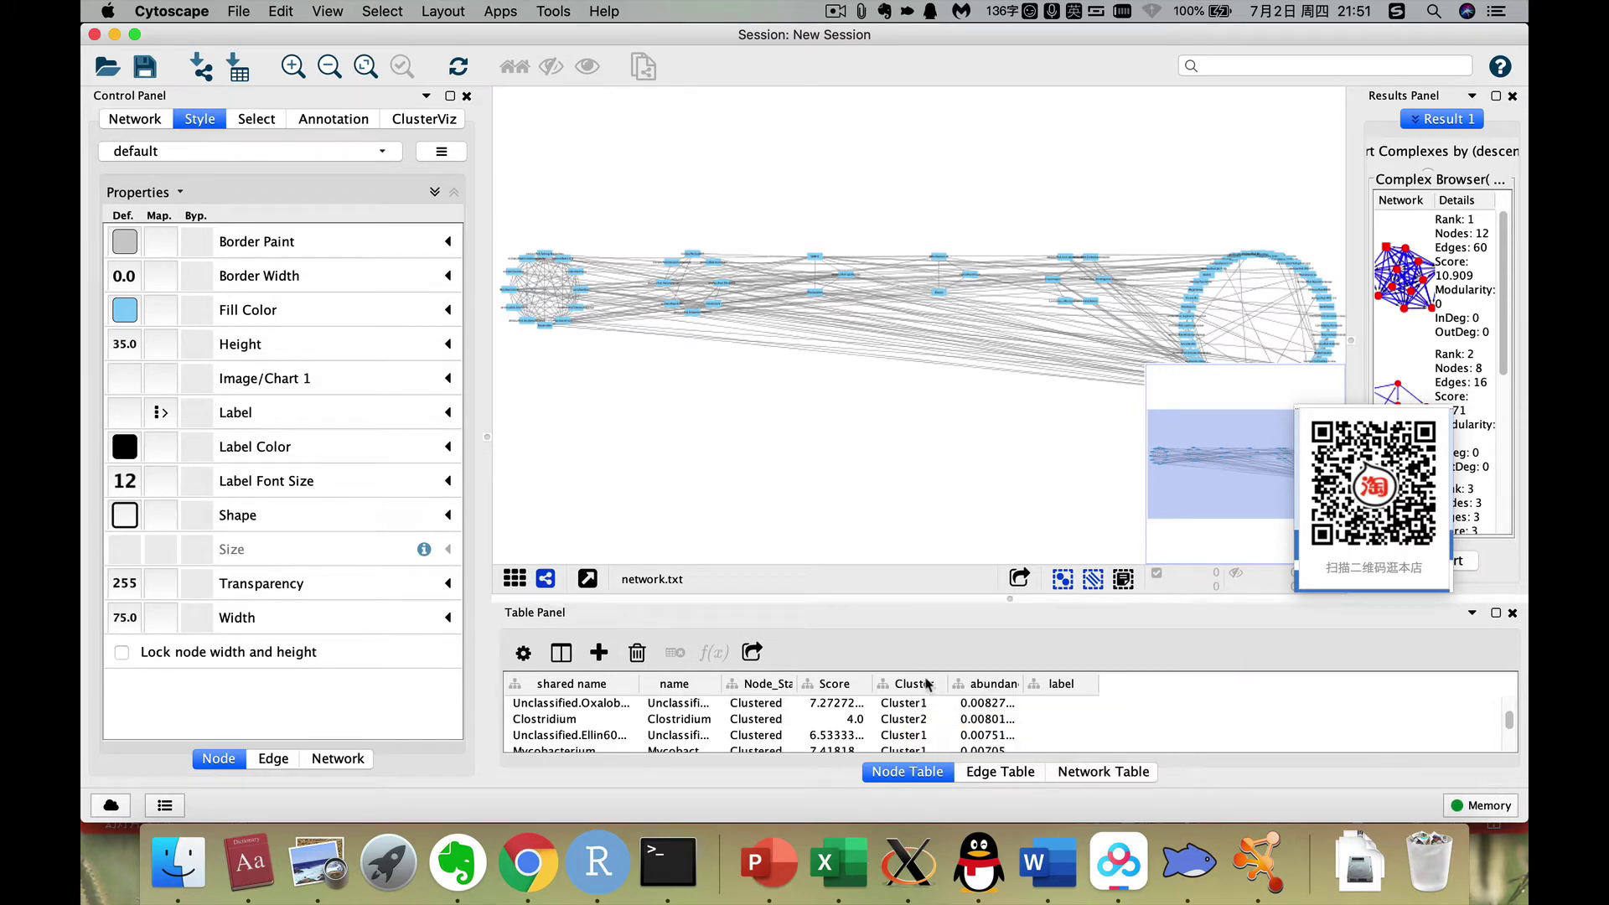
Apply the Sample1 style and expand Fill Color, checking the reference figure.
{"action": "left_click", "coordinate": [226, 153]}
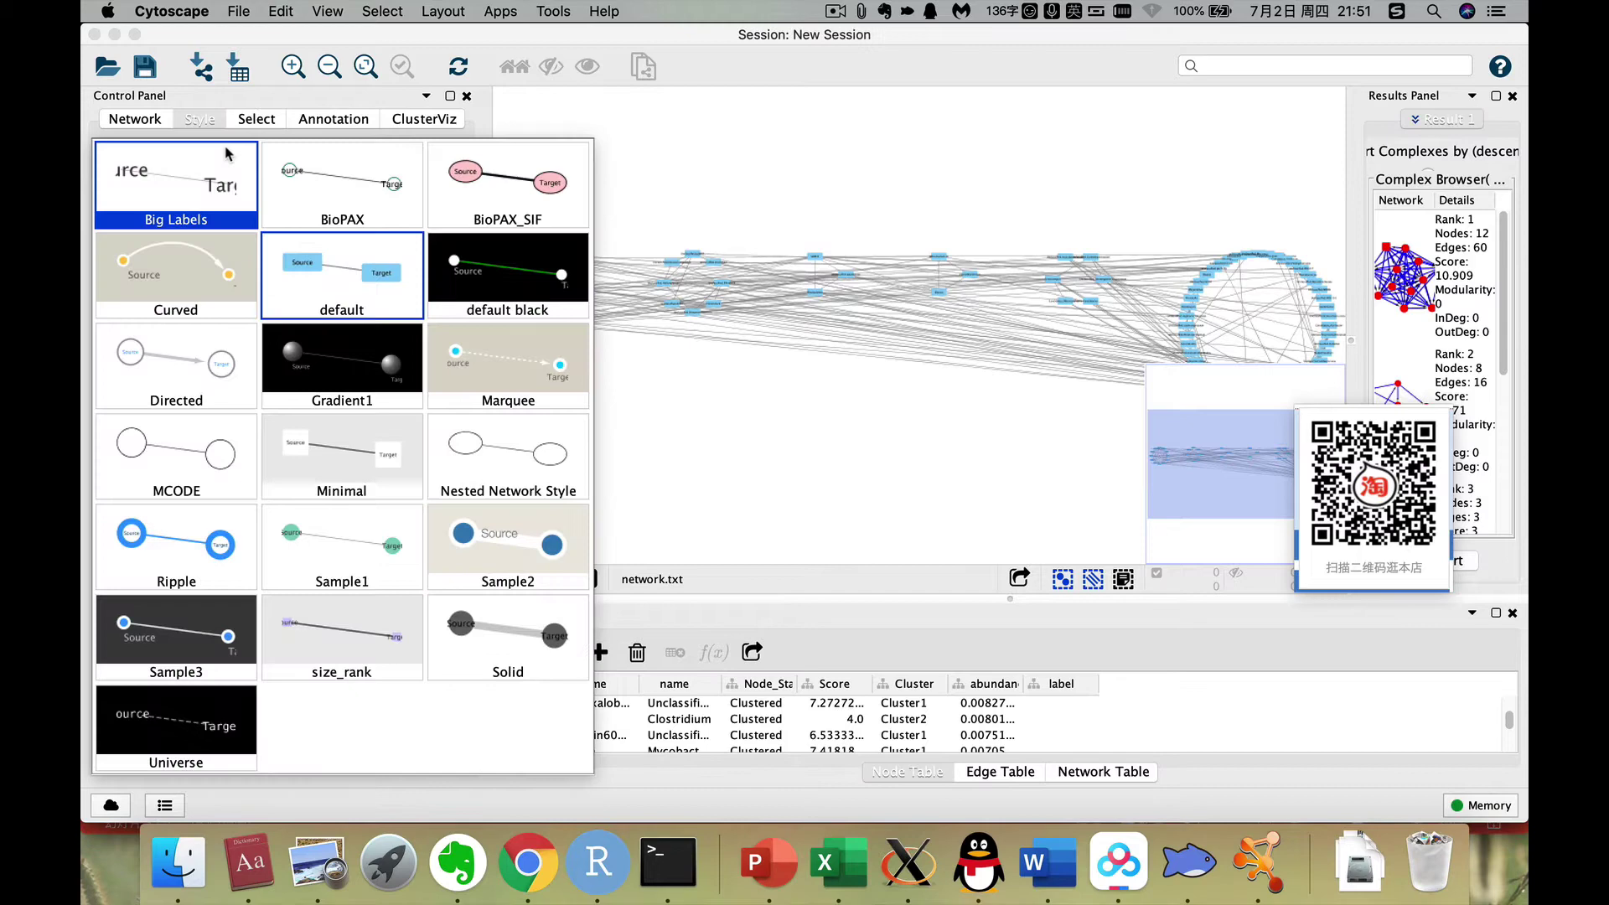
{"action": "left_click", "coordinate": [345, 555]}
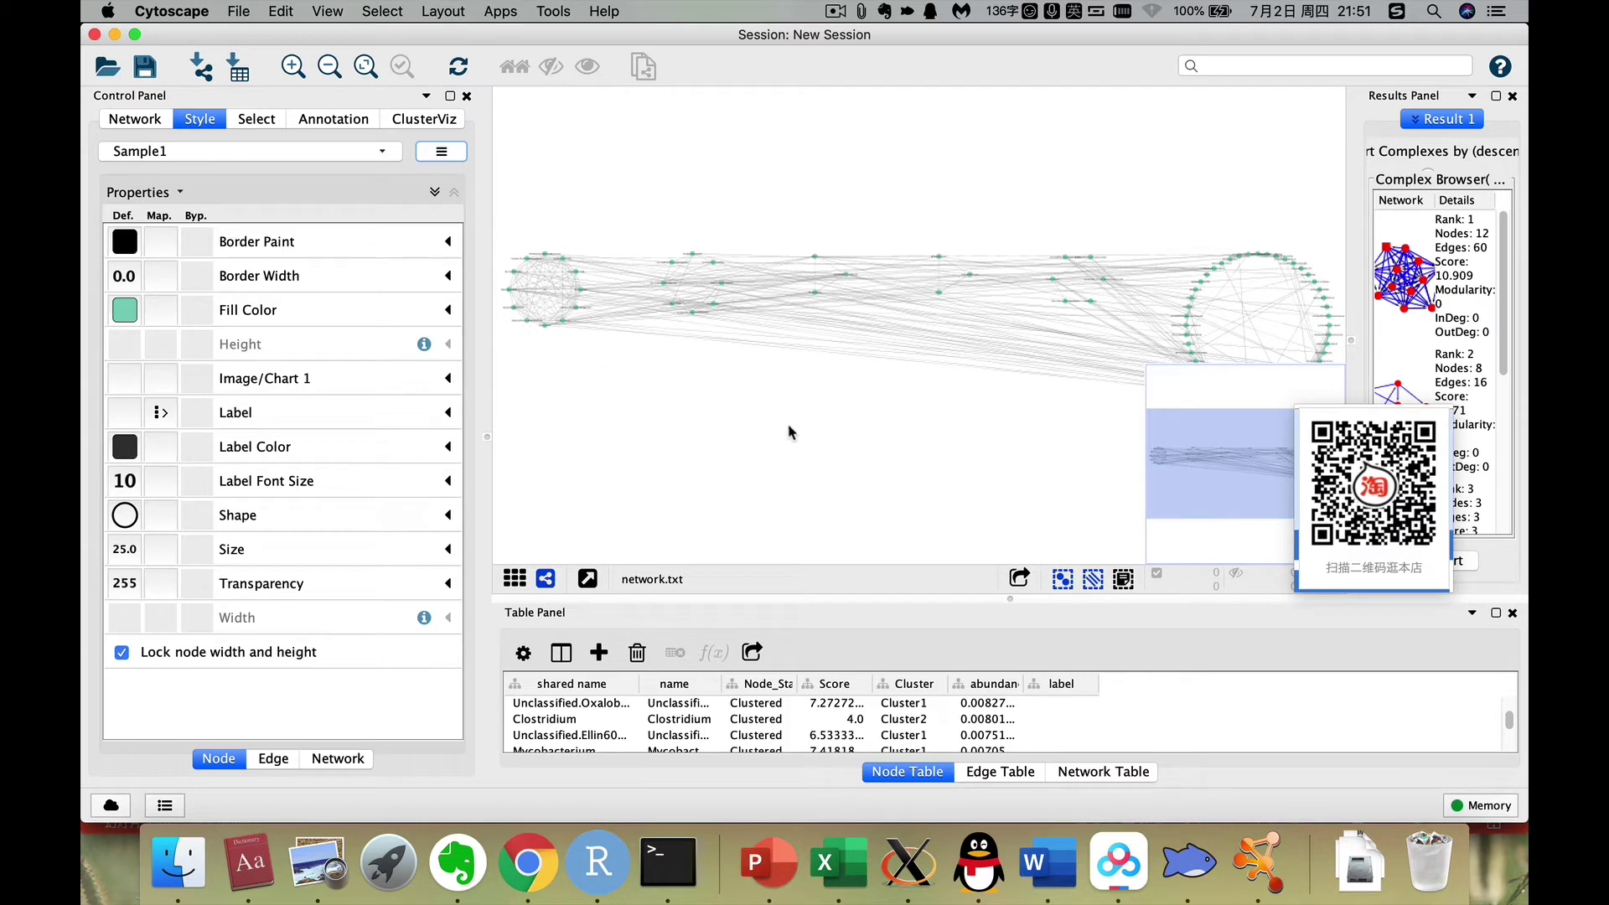
{"action": "left_click", "coordinate": [448, 311]}
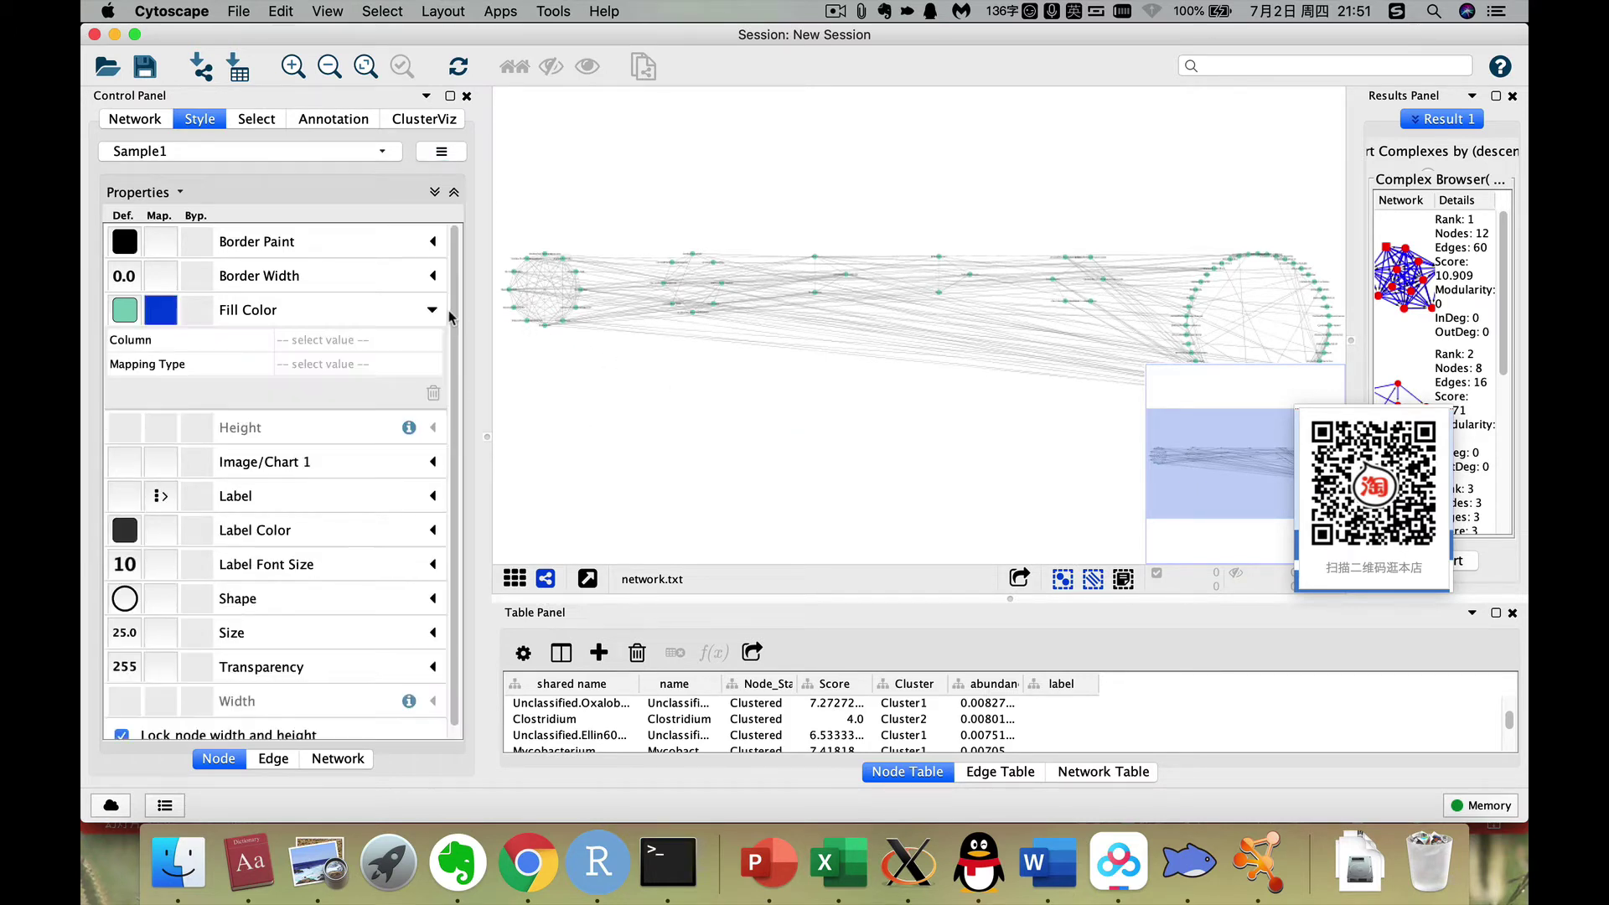
{"action": "left_click", "coordinate": [431, 339]}
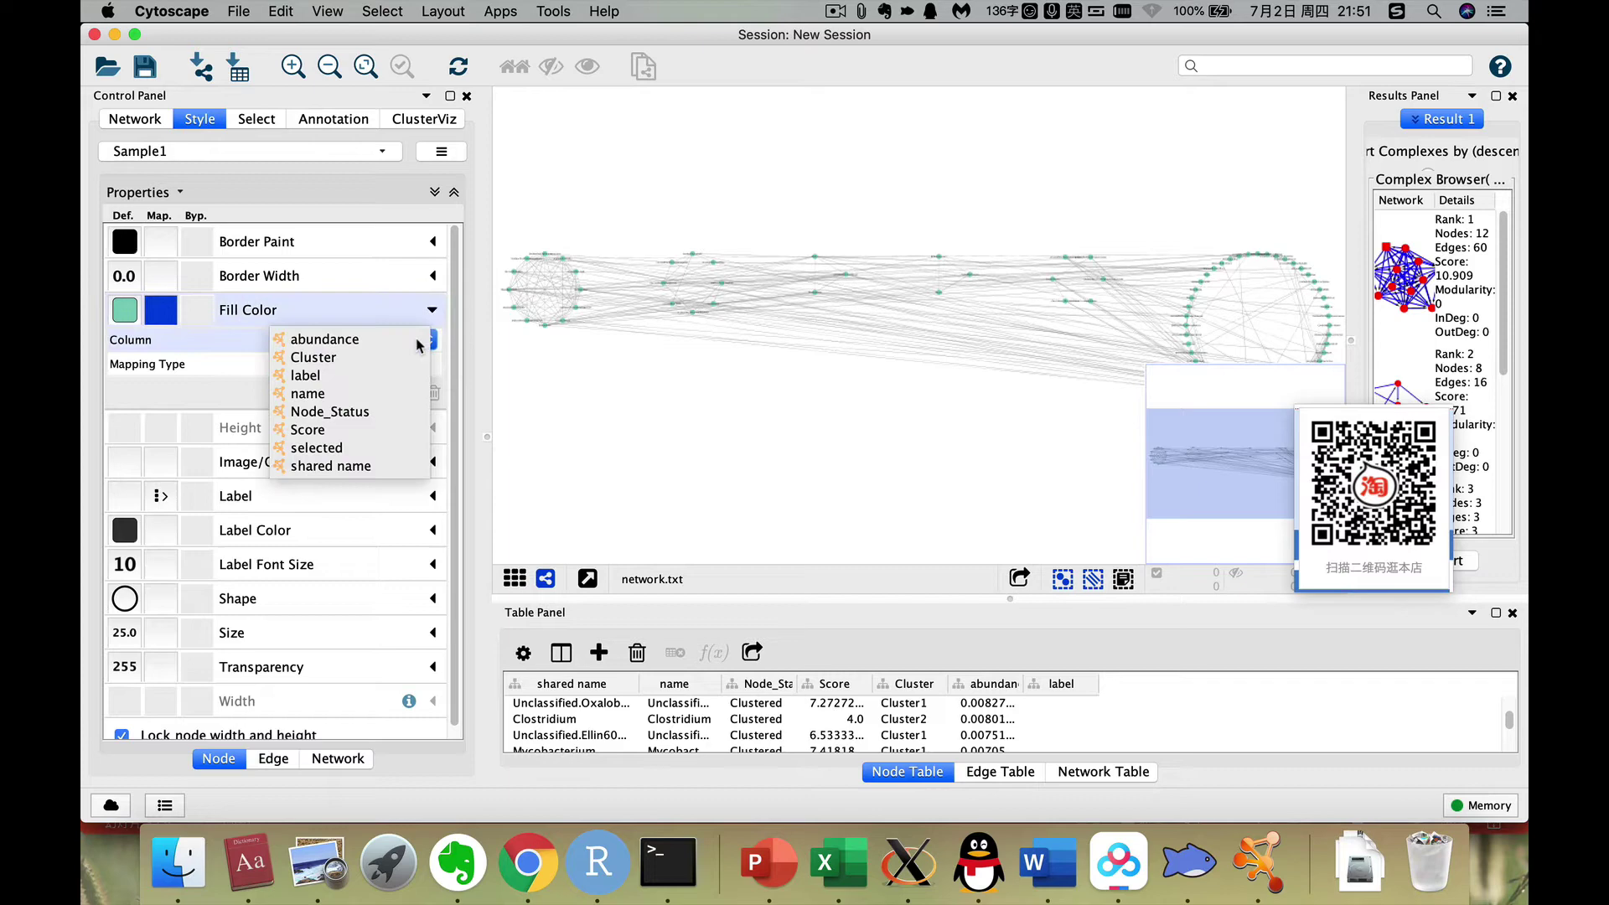
{"action": "left_click", "coordinate": [318, 863]}
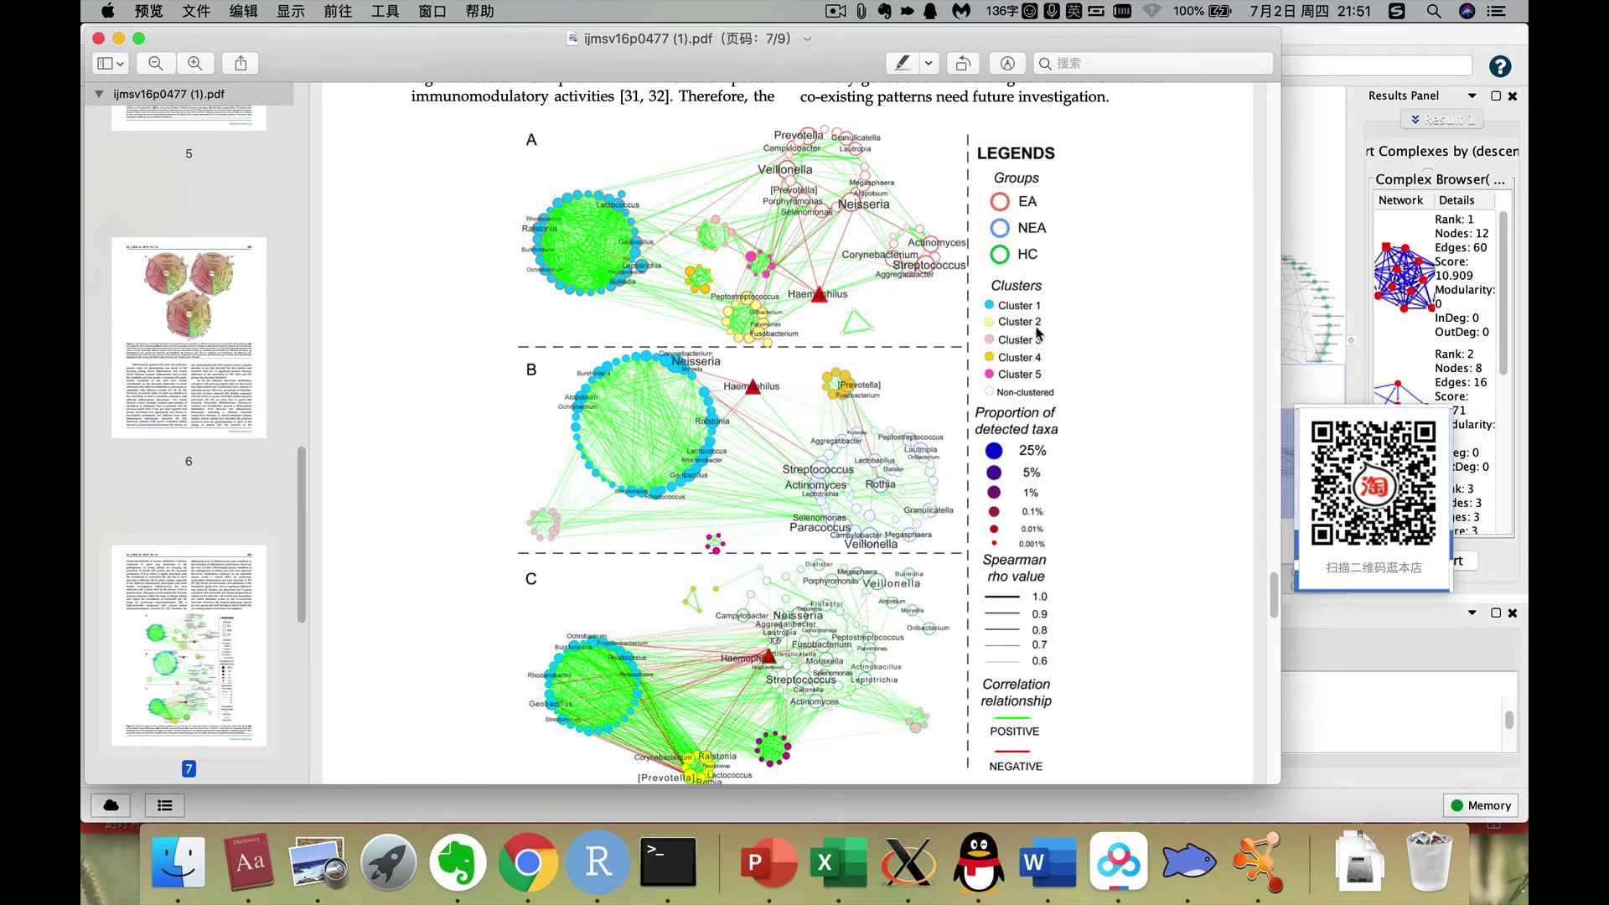
{"action": "left_click", "coordinate": [1366, 701]}
Map node Fill Color discretely to Cluster using ColorBrewer Set1, keeping Cluster1 red.
{"action": "left_click", "coordinate": [374, 340]}
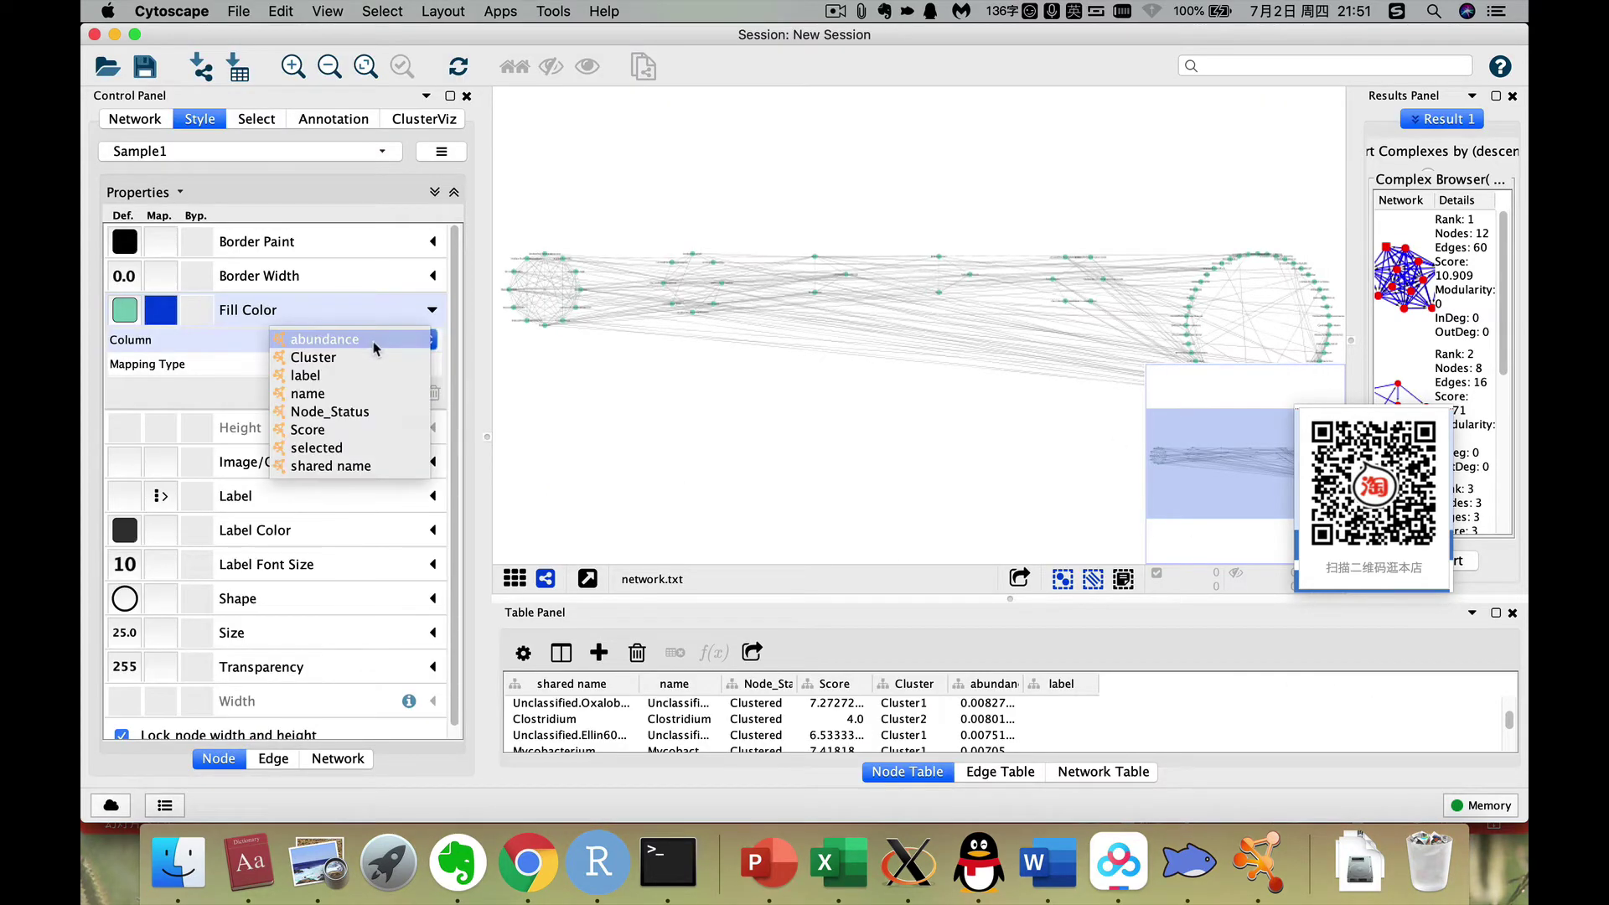
{"action": "left_click", "coordinate": [327, 360]}
{"action": "left_click", "coordinate": [325, 366]}
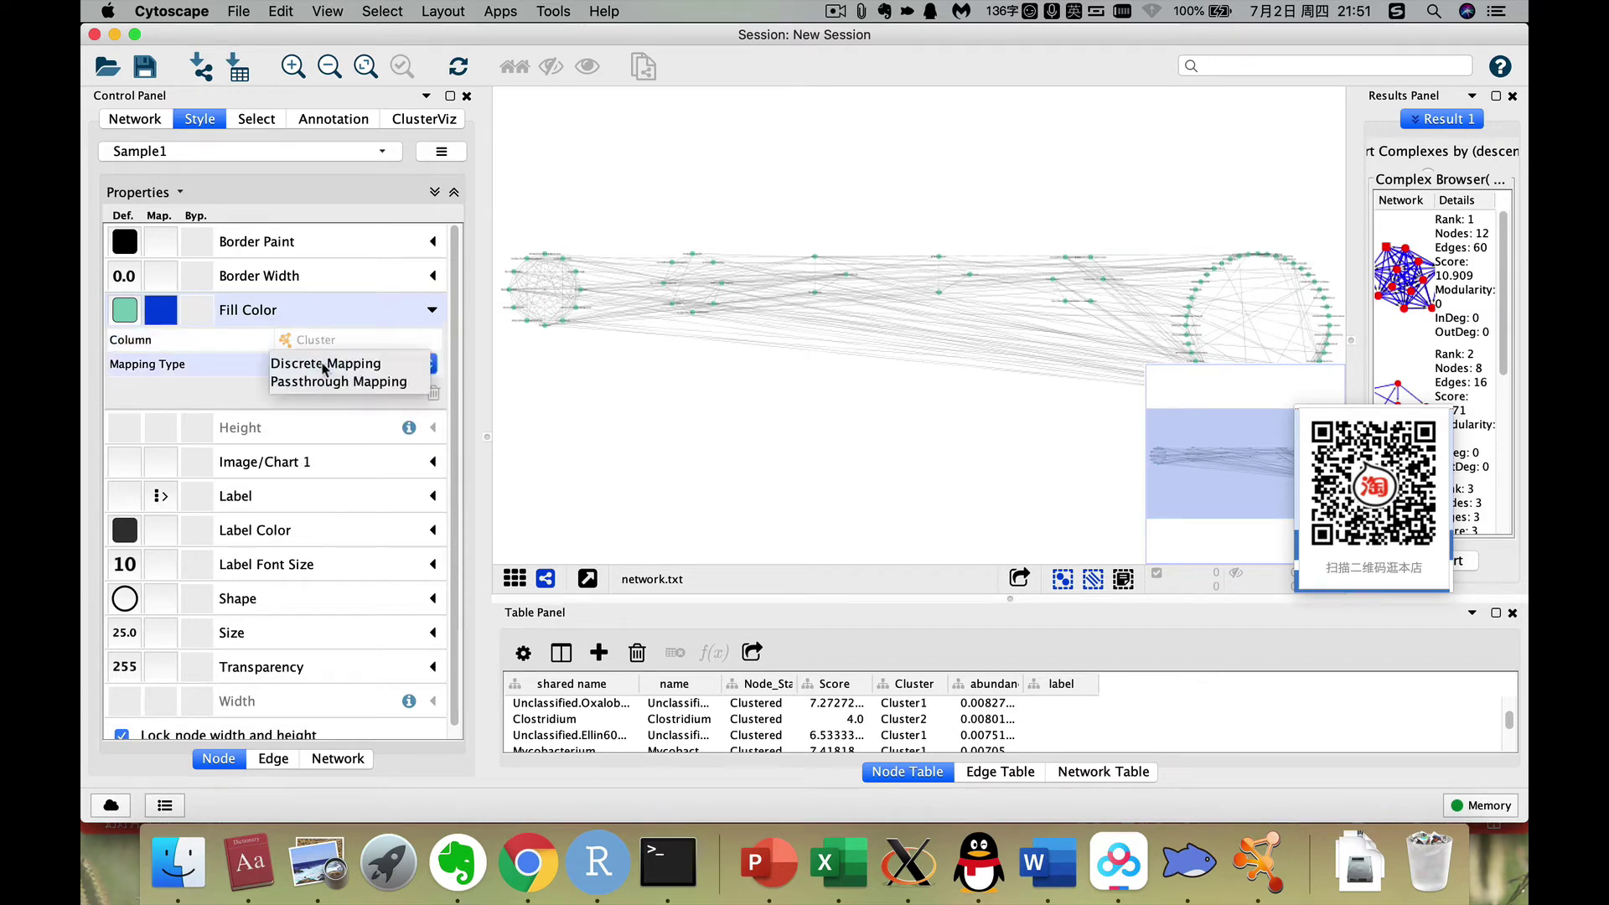
{"action": "left_click", "coordinate": [323, 365]}
{"action": "left_click", "coordinate": [348, 388]}
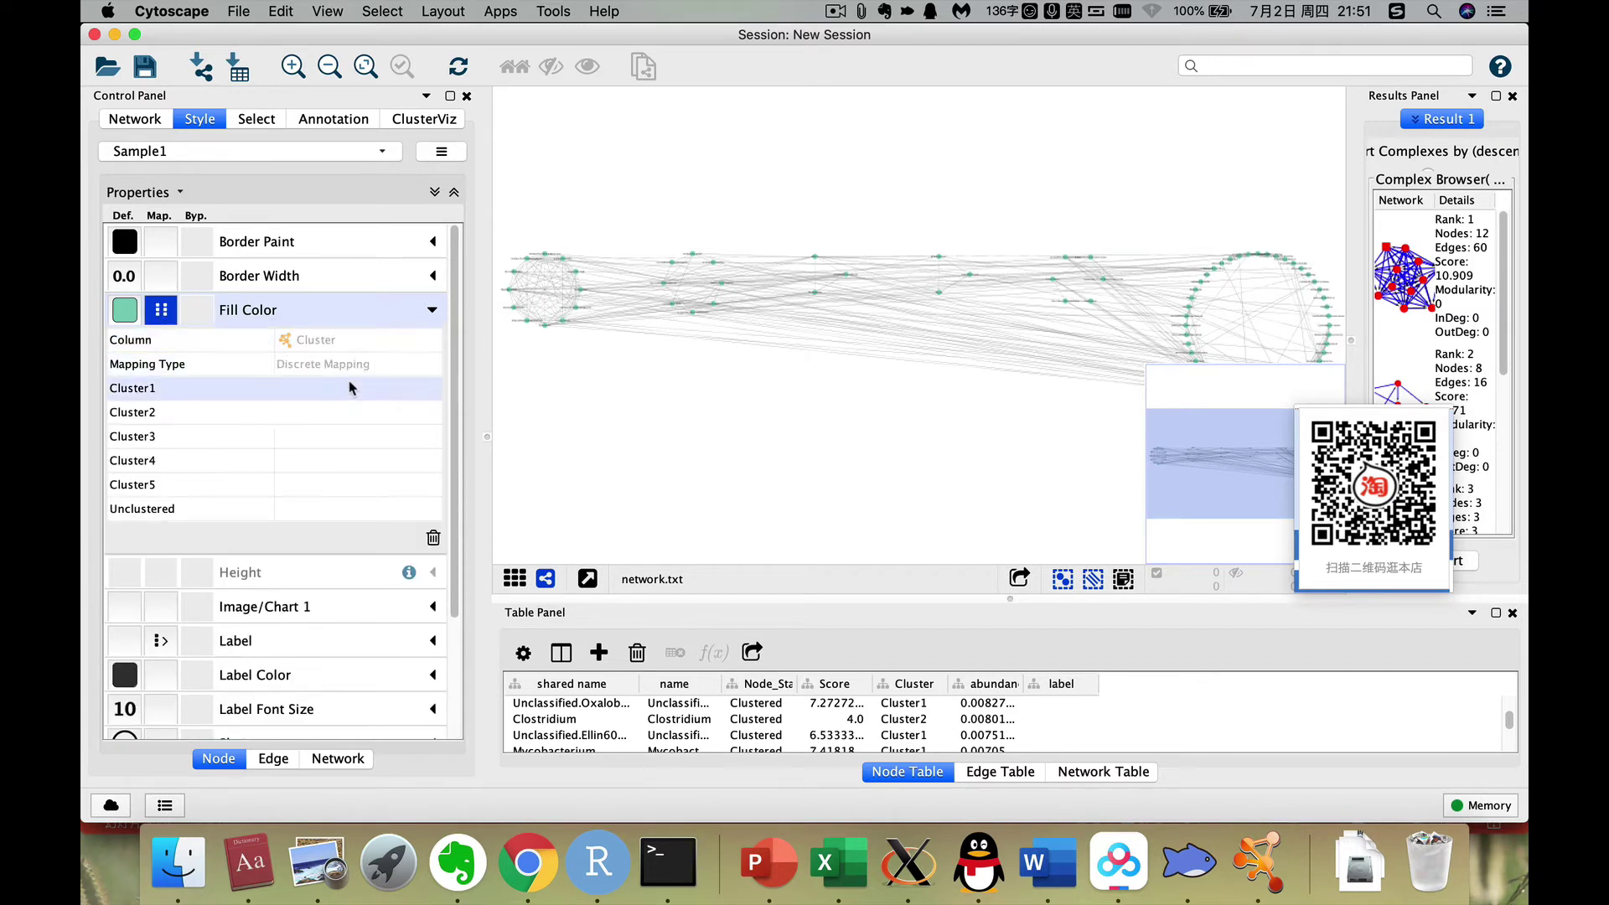
{"action": "right_click", "coordinate": [349, 388]}
{"action": "mouse_move", "coordinate": [495, 405]}
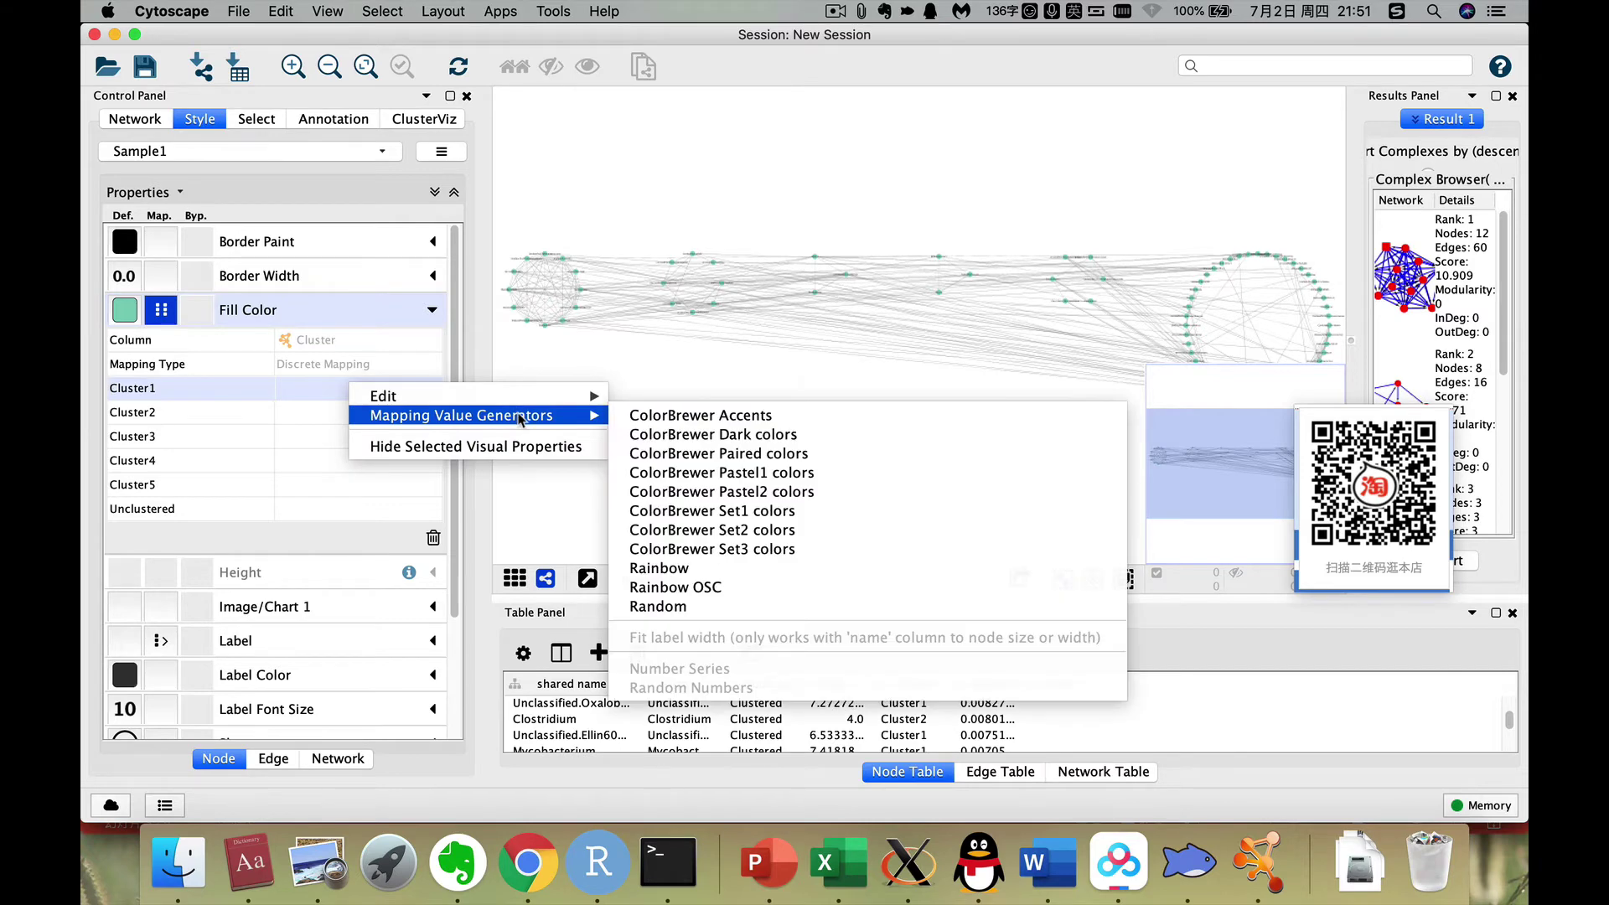
{"action": "left_click", "coordinate": [635, 513]}
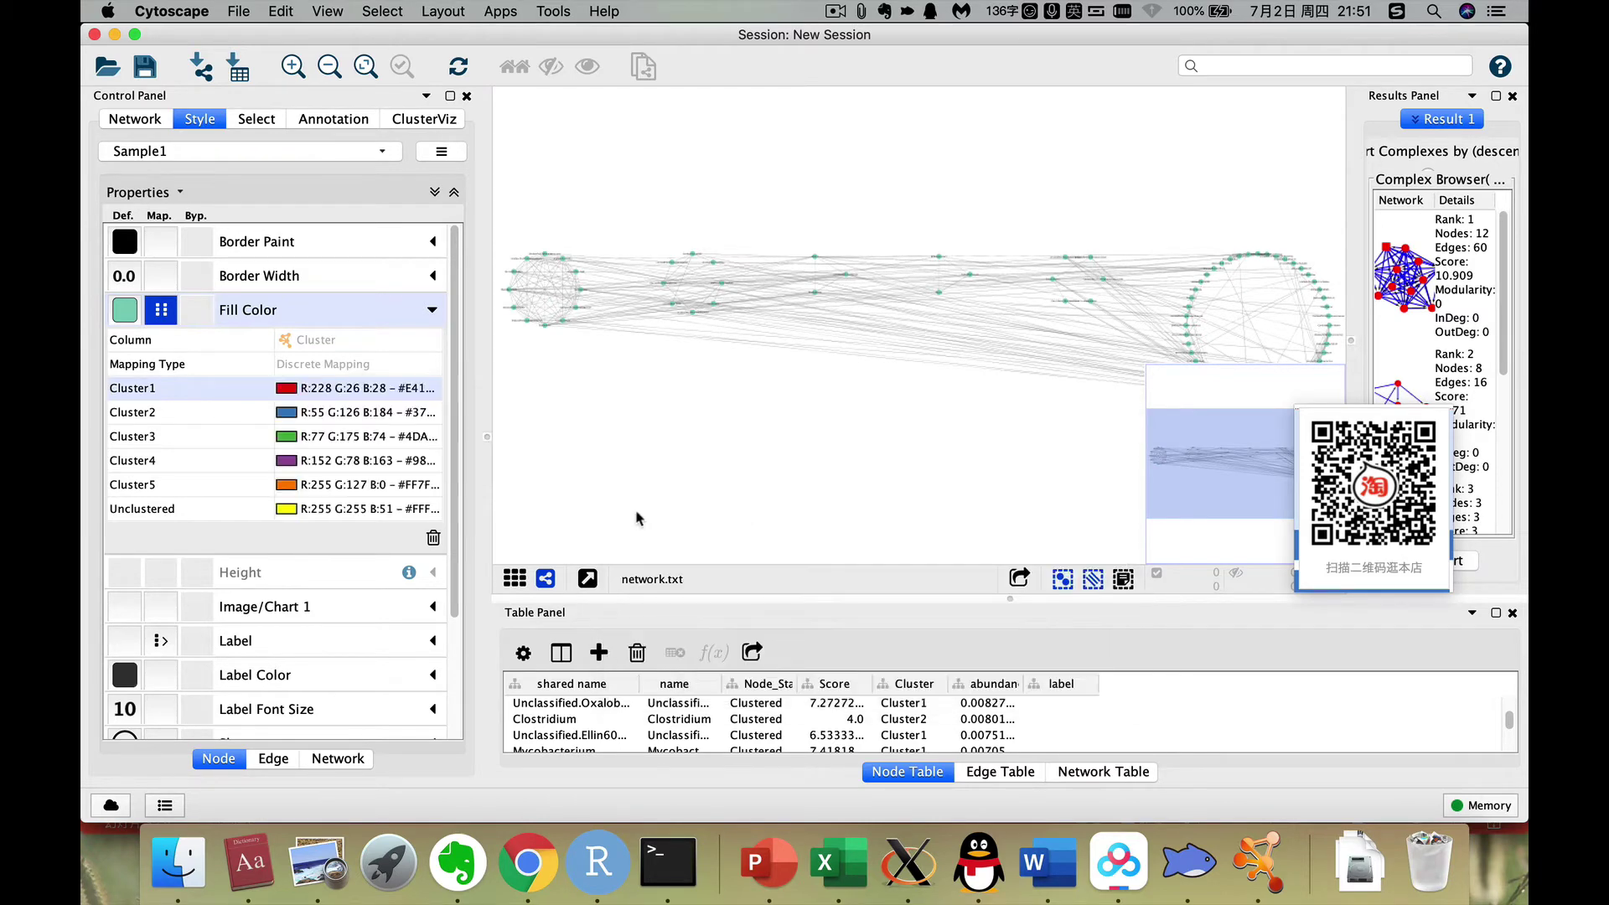
{"action": "left_click", "coordinate": [282, 390]}
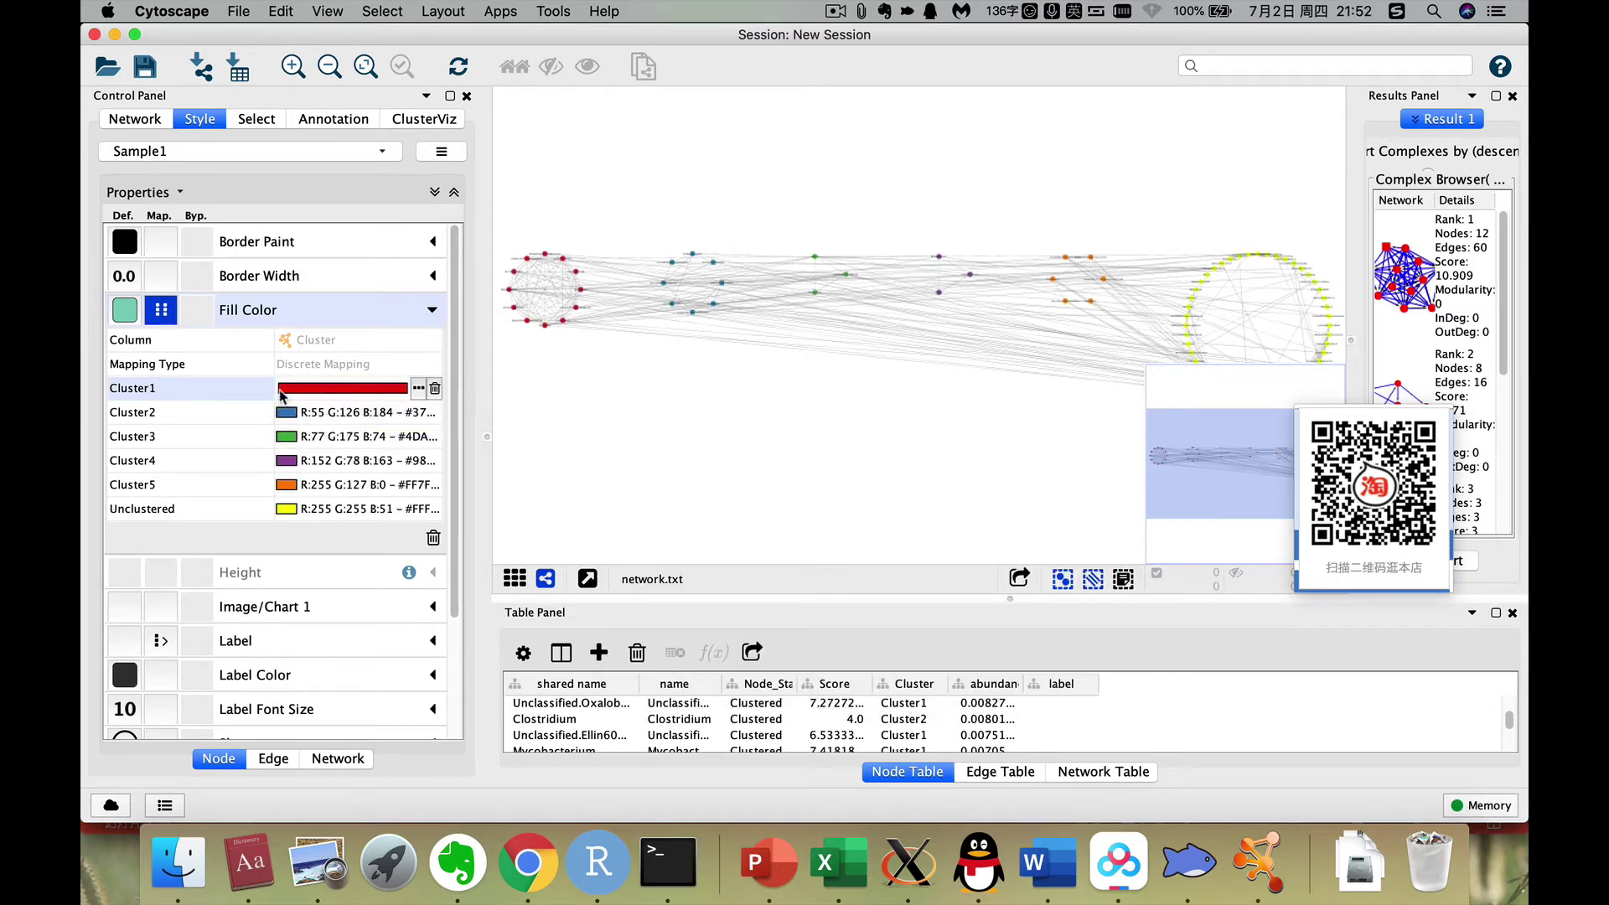
{"action": "left_click", "coordinate": [419, 388]}
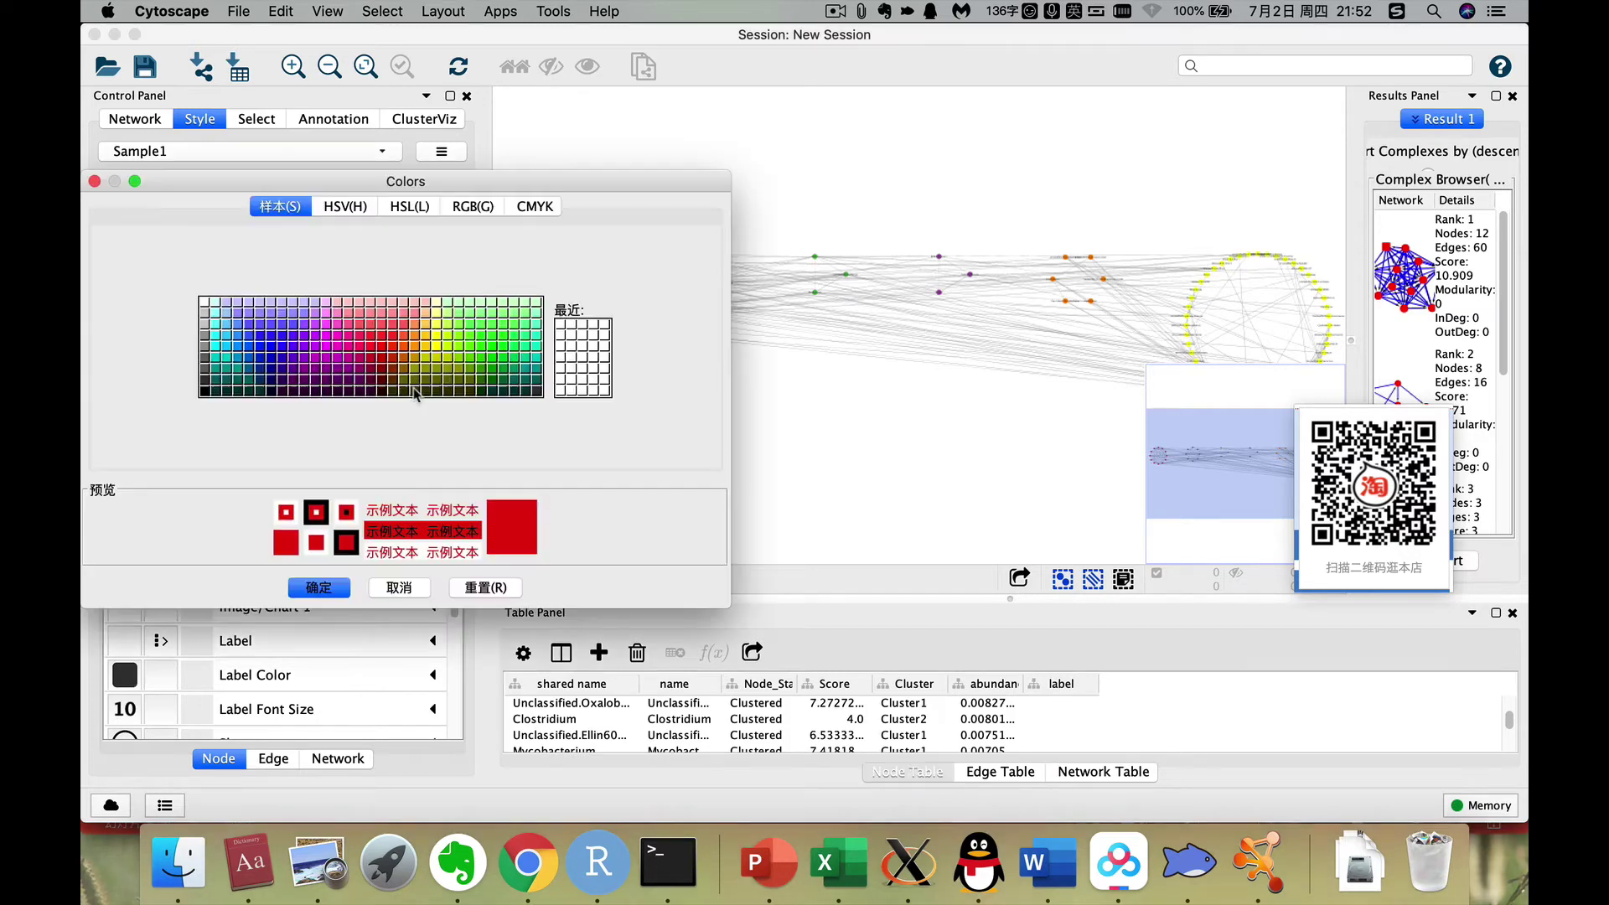
{"action": "left_click", "coordinate": [397, 588]}
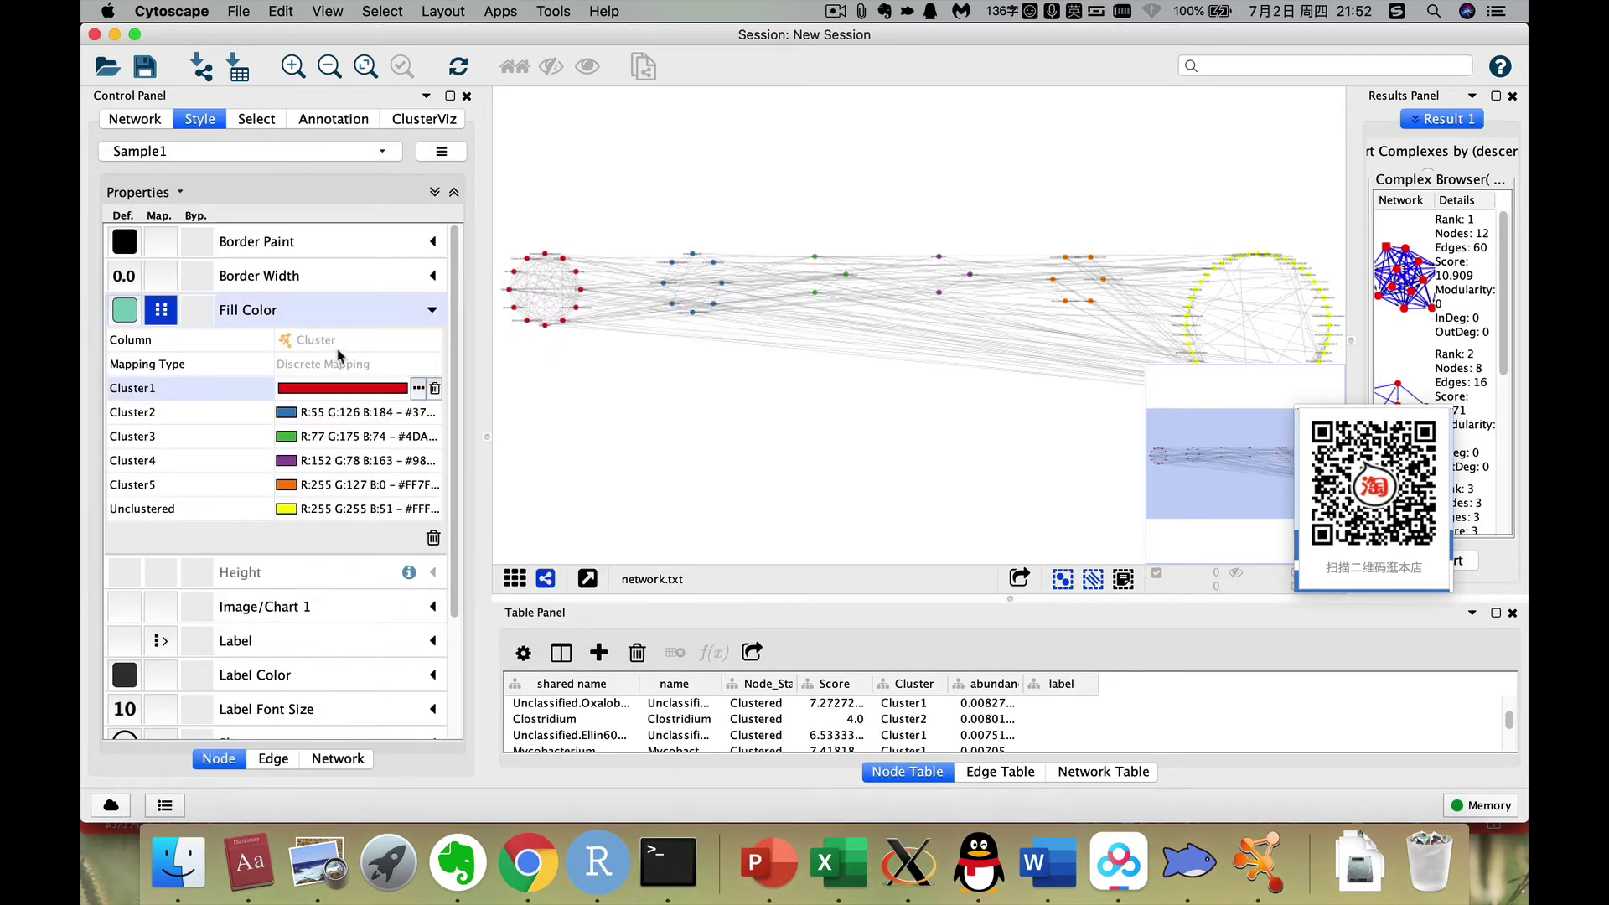
Set the default node border colour to cyan.
{"action": "left_click", "coordinate": [126, 245]}
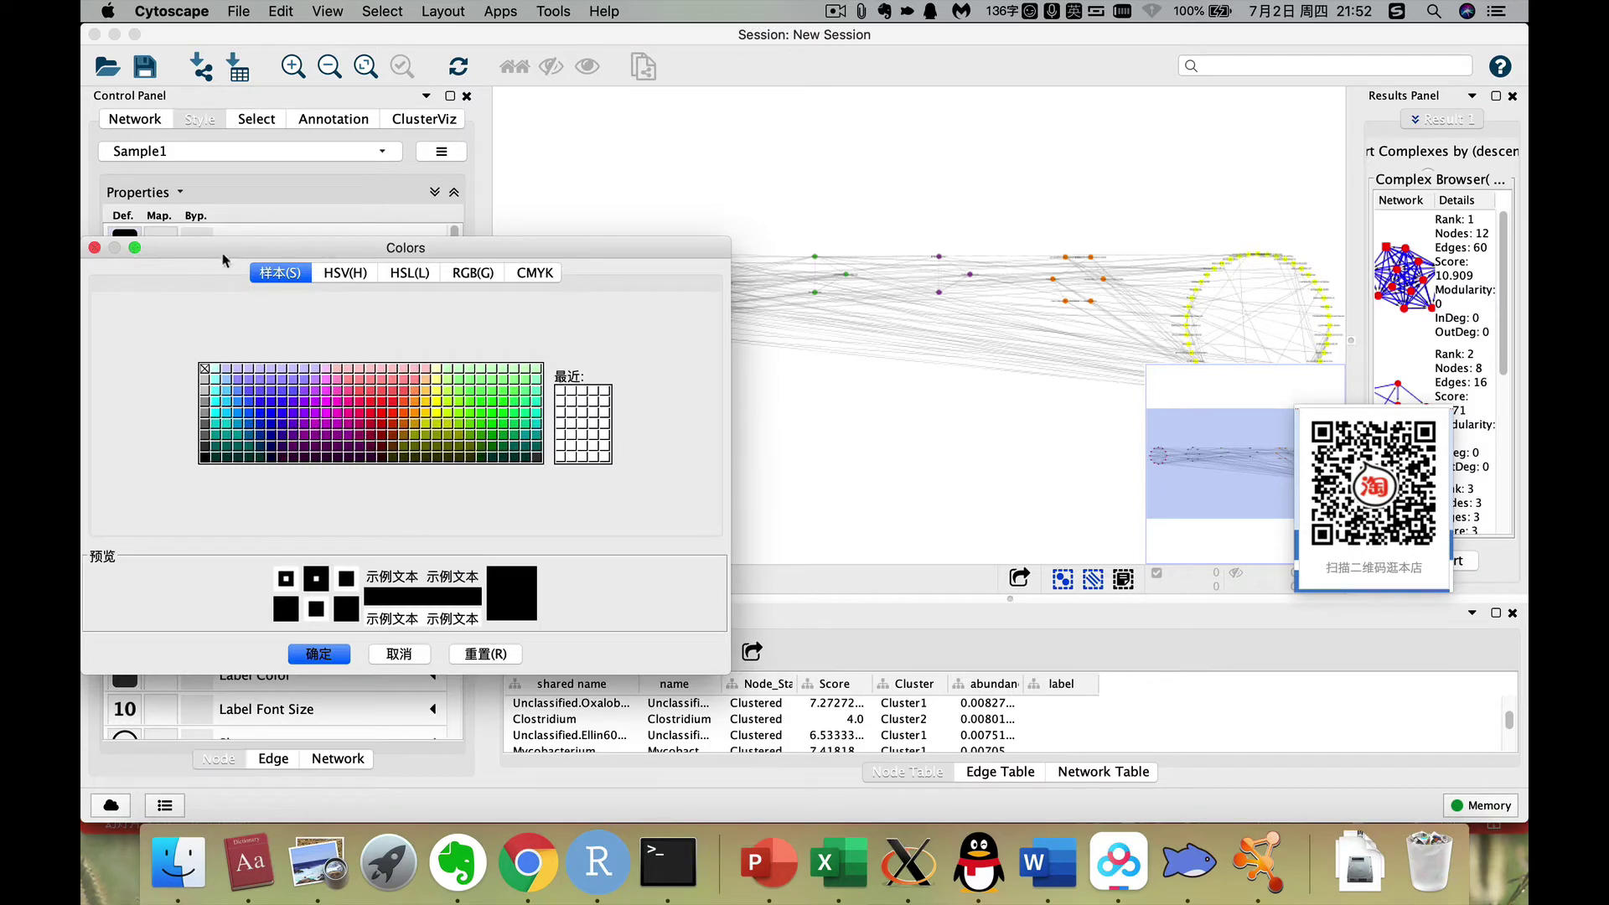
{"action": "left_click_drag", "start_coordinate": [223, 255], "coordinate": [592, 270]}
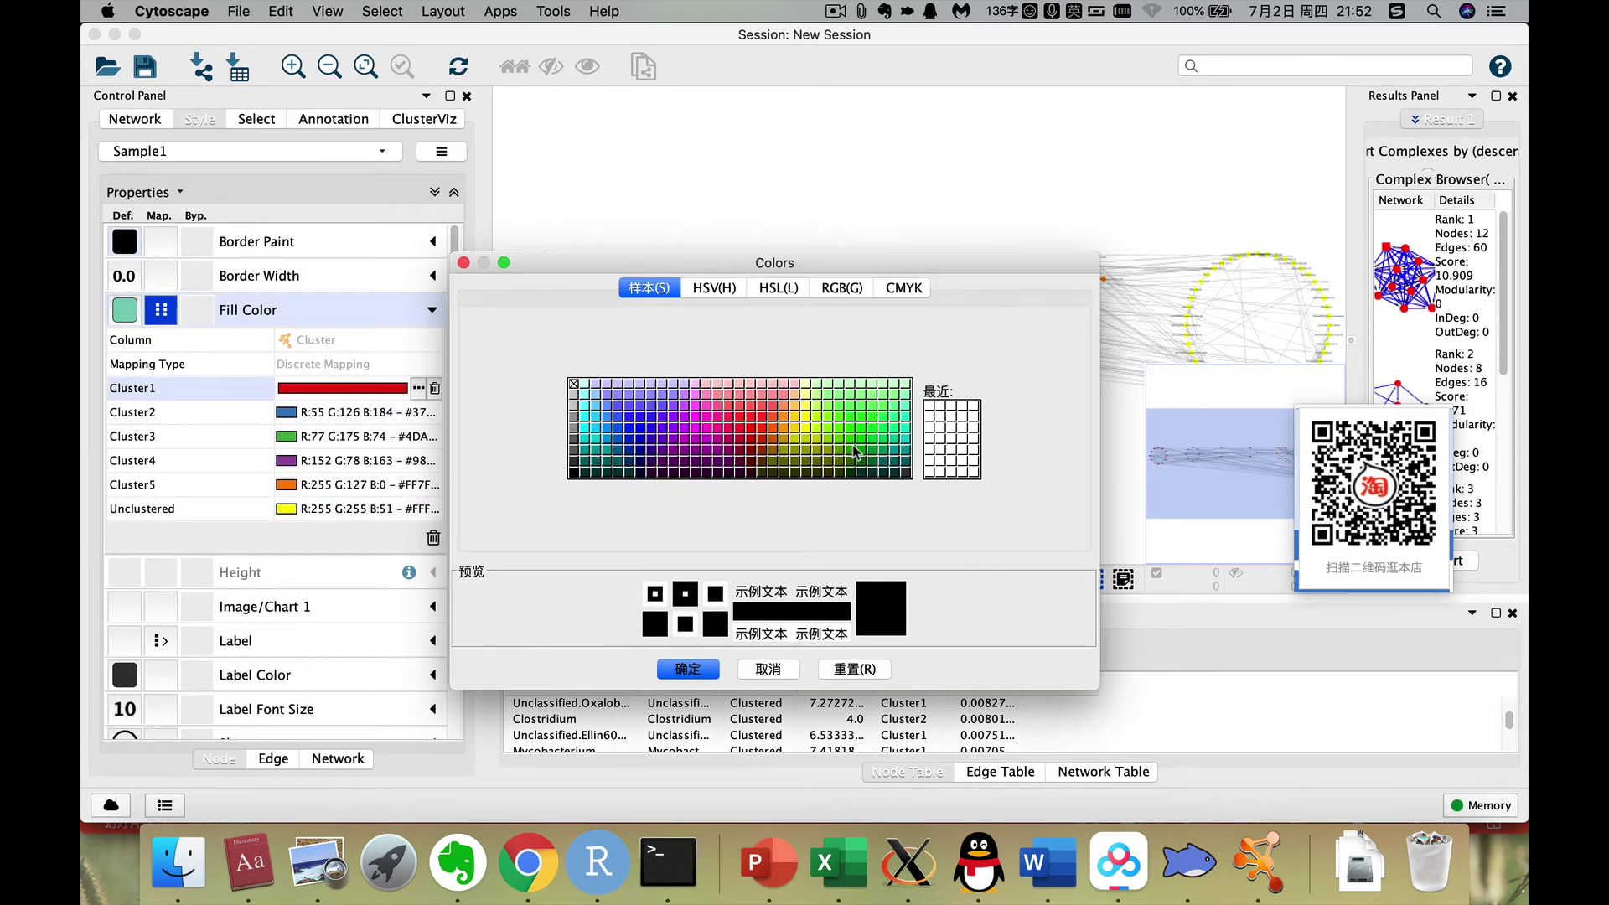
{"action": "left_click", "coordinate": [585, 433]}
{"action": "left_click", "coordinate": [688, 669]}
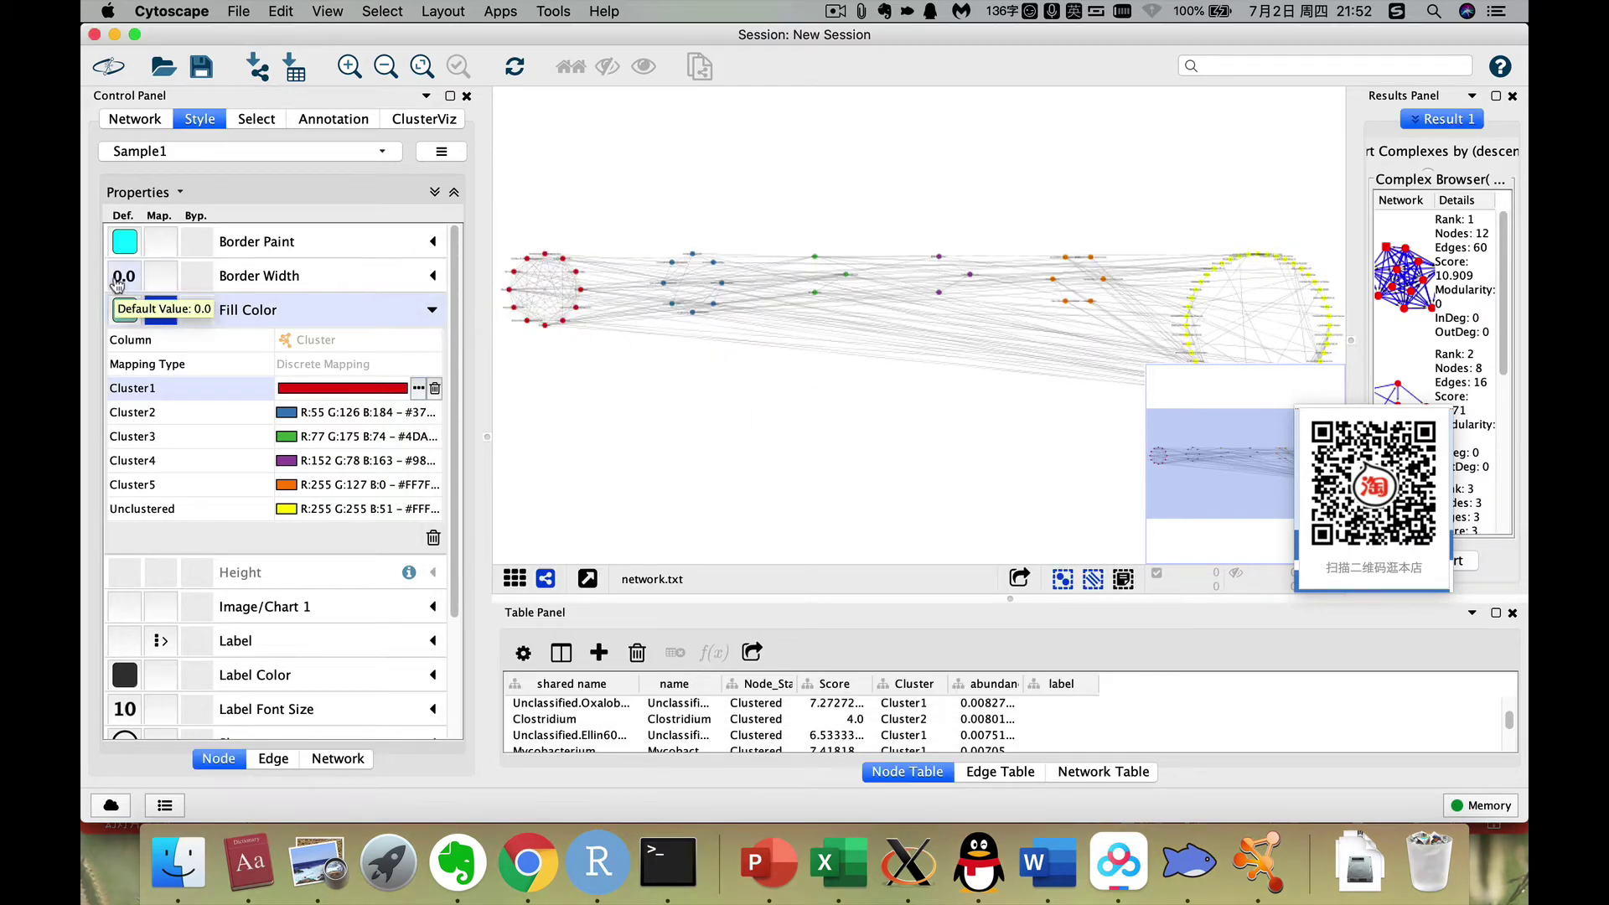
Set the default node border width to 3.0.
{"action": "left_click", "coordinate": [124, 276]}
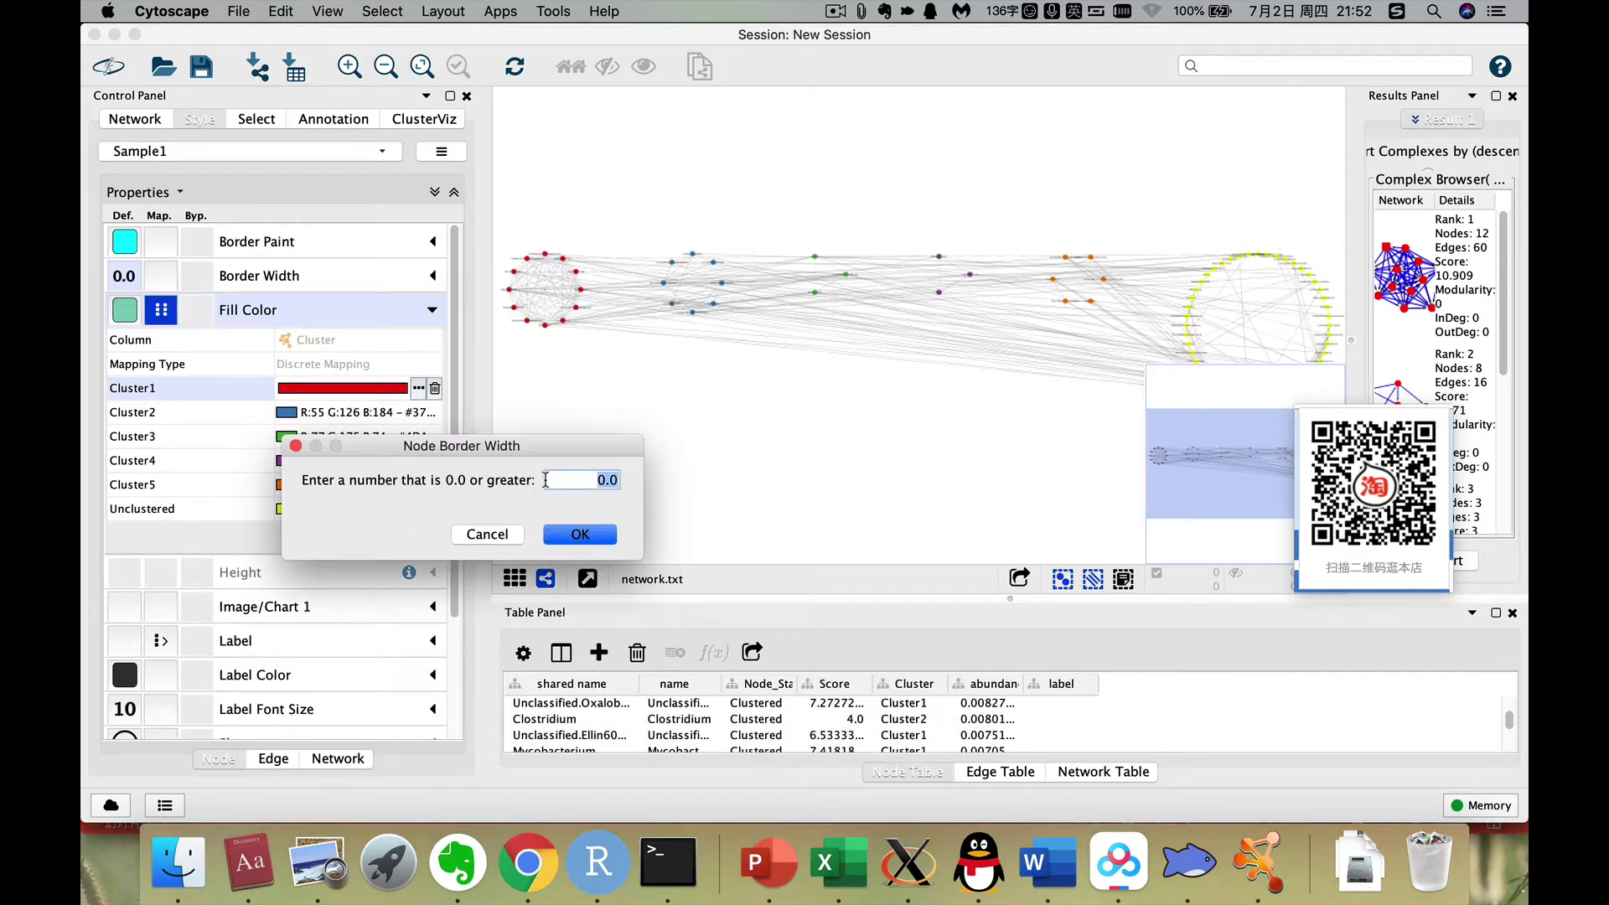
{"action": "type", "text": "5"}
{"action": "left_click", "coordinate": [574, 535]}
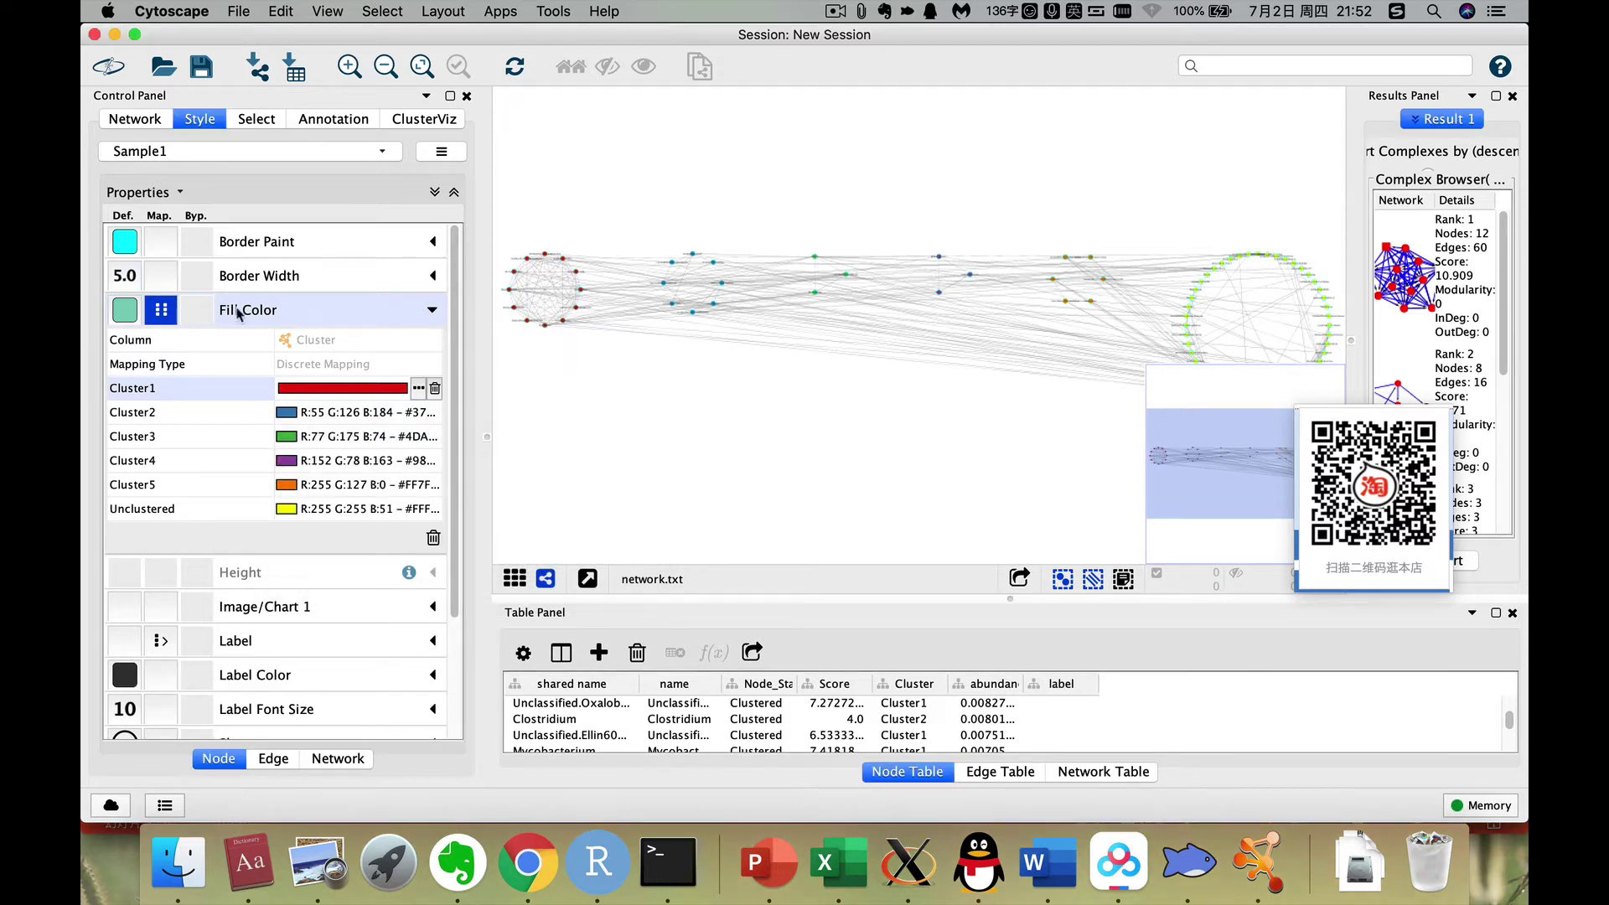
{"action": "left_click", "coordinate": [124, 275]}
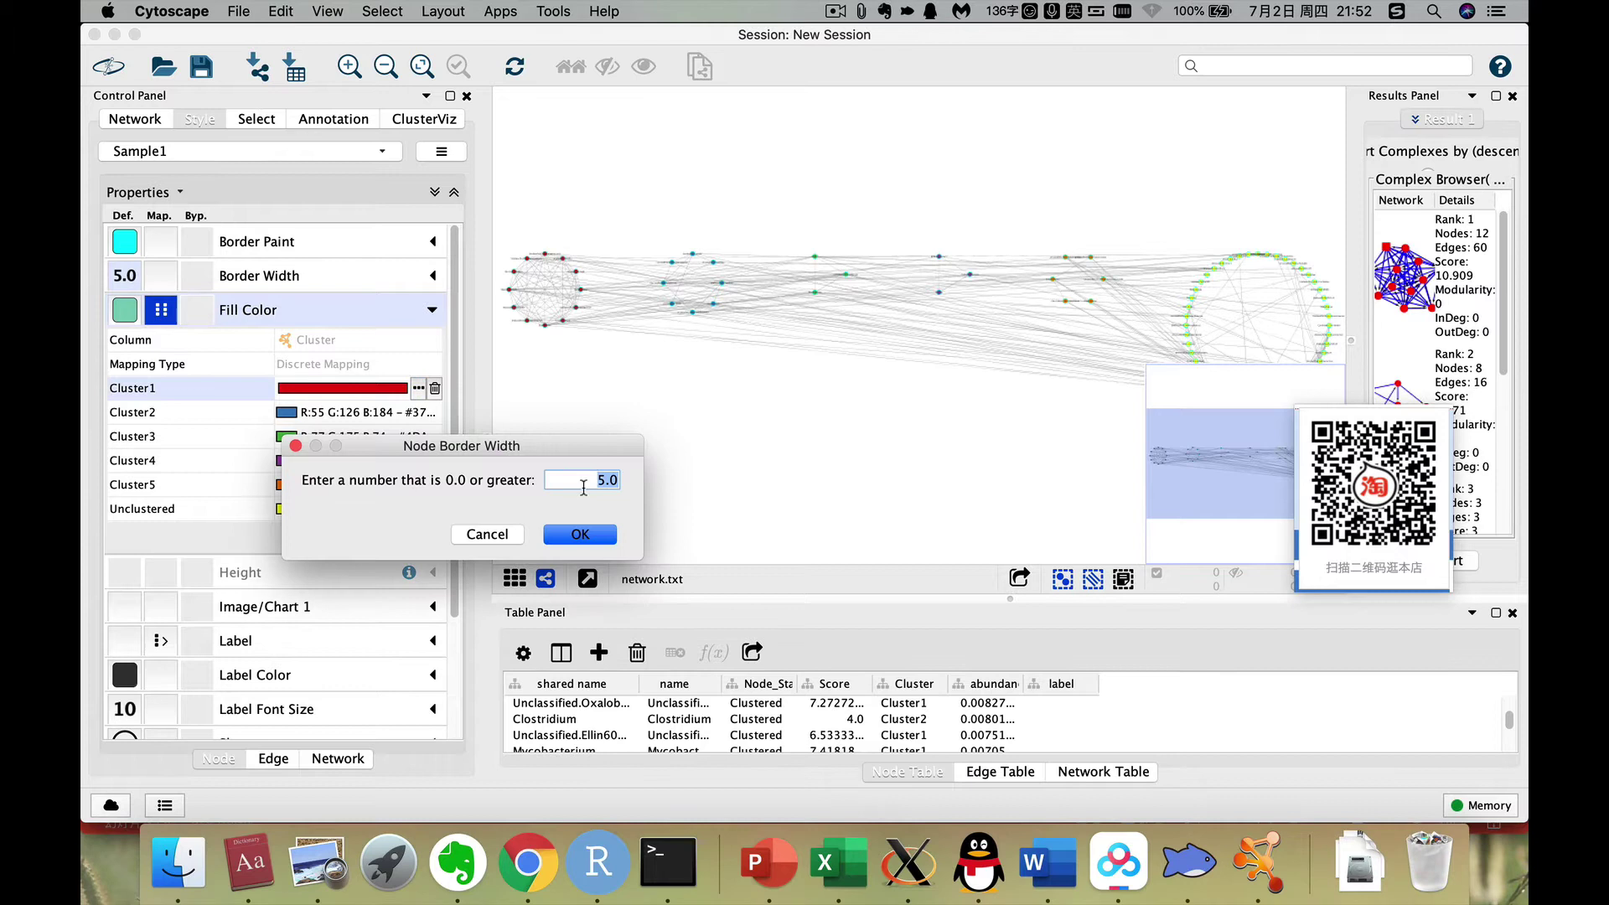
{"action": "type", "text": "3"}
{"action": "left_click", "coordinate": [587, 538]}
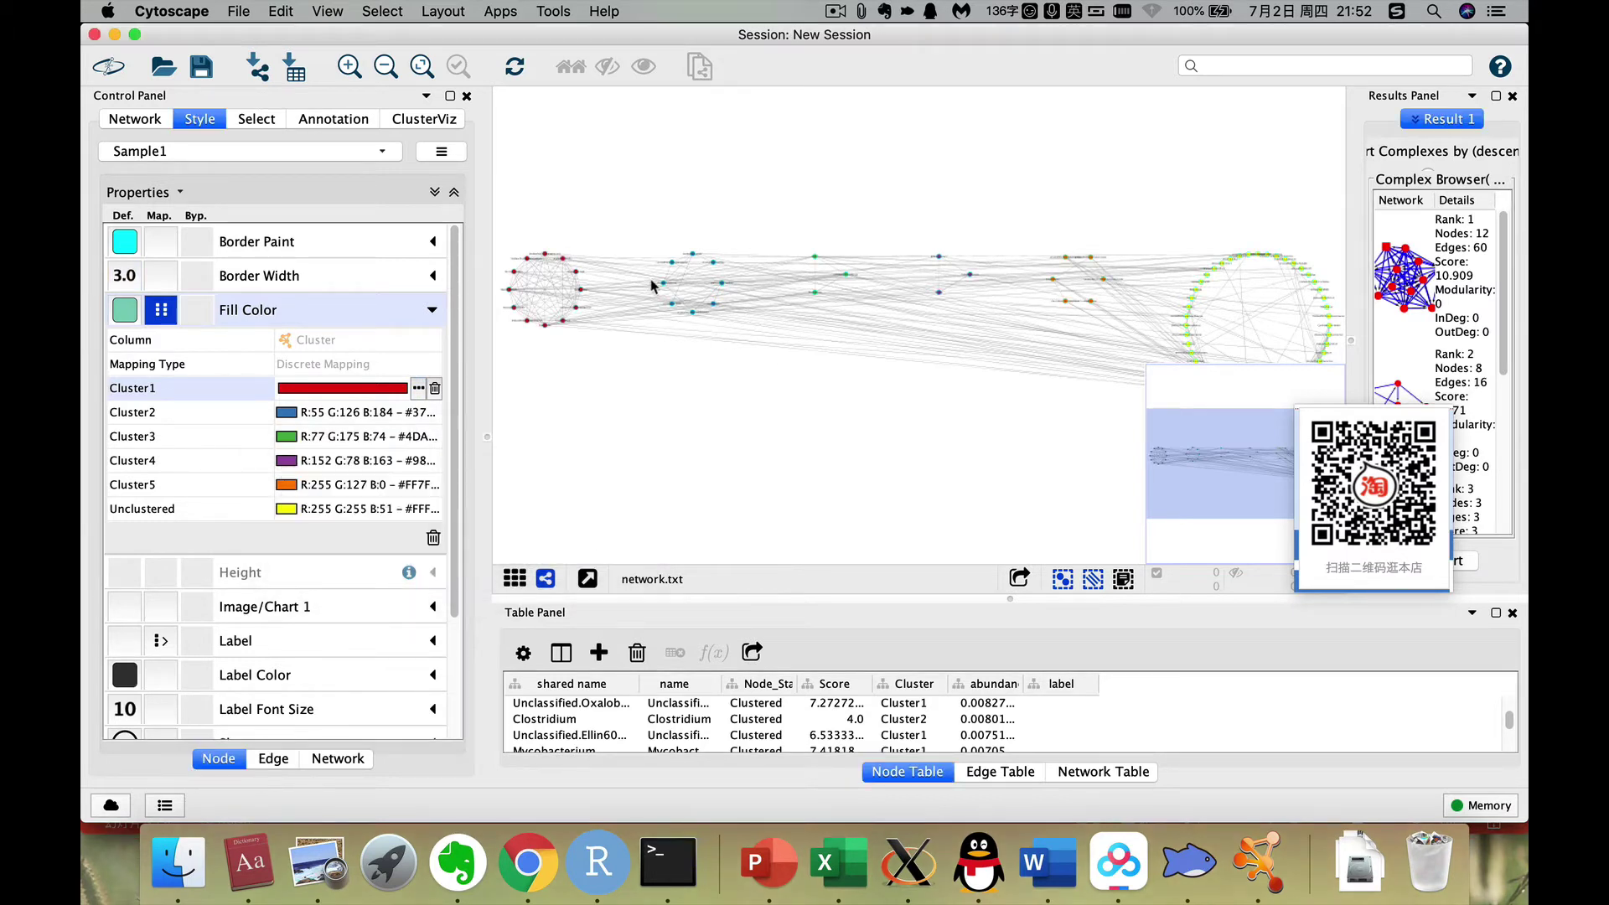
{"action": "left_click_drag", "start_coordinate": [624, 375], "coordinate": [716, 399]}
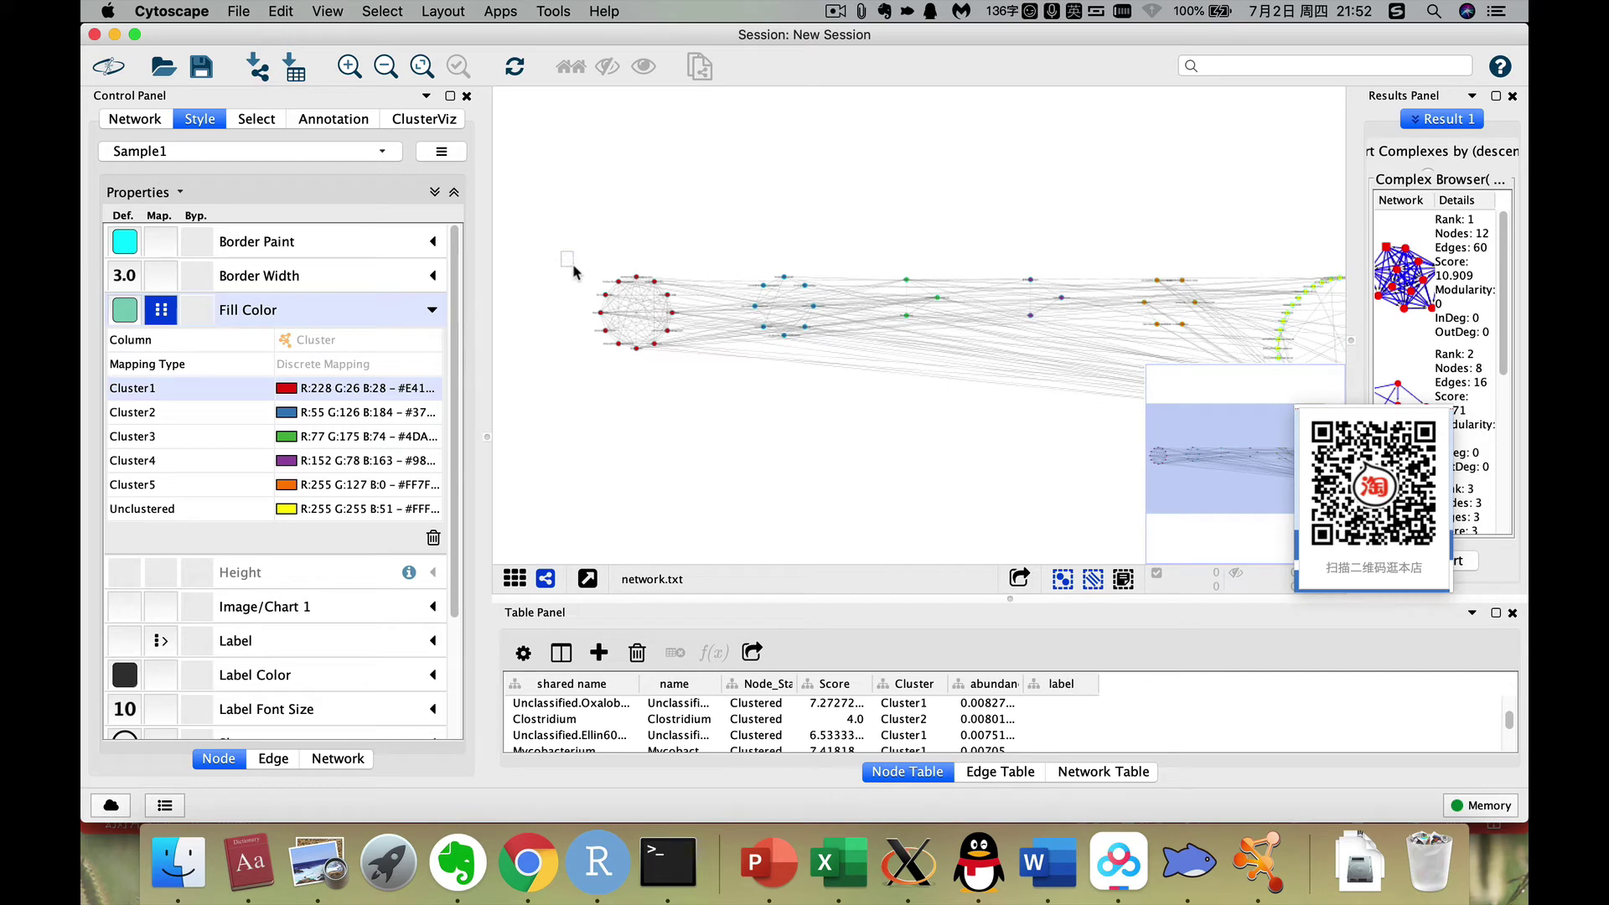
Move the red Cluster1 group of nodes up to the top-centre.
{"action": "left_click_drag", "start_coordinate": [574, 270], "coordinate": [692, 370]}
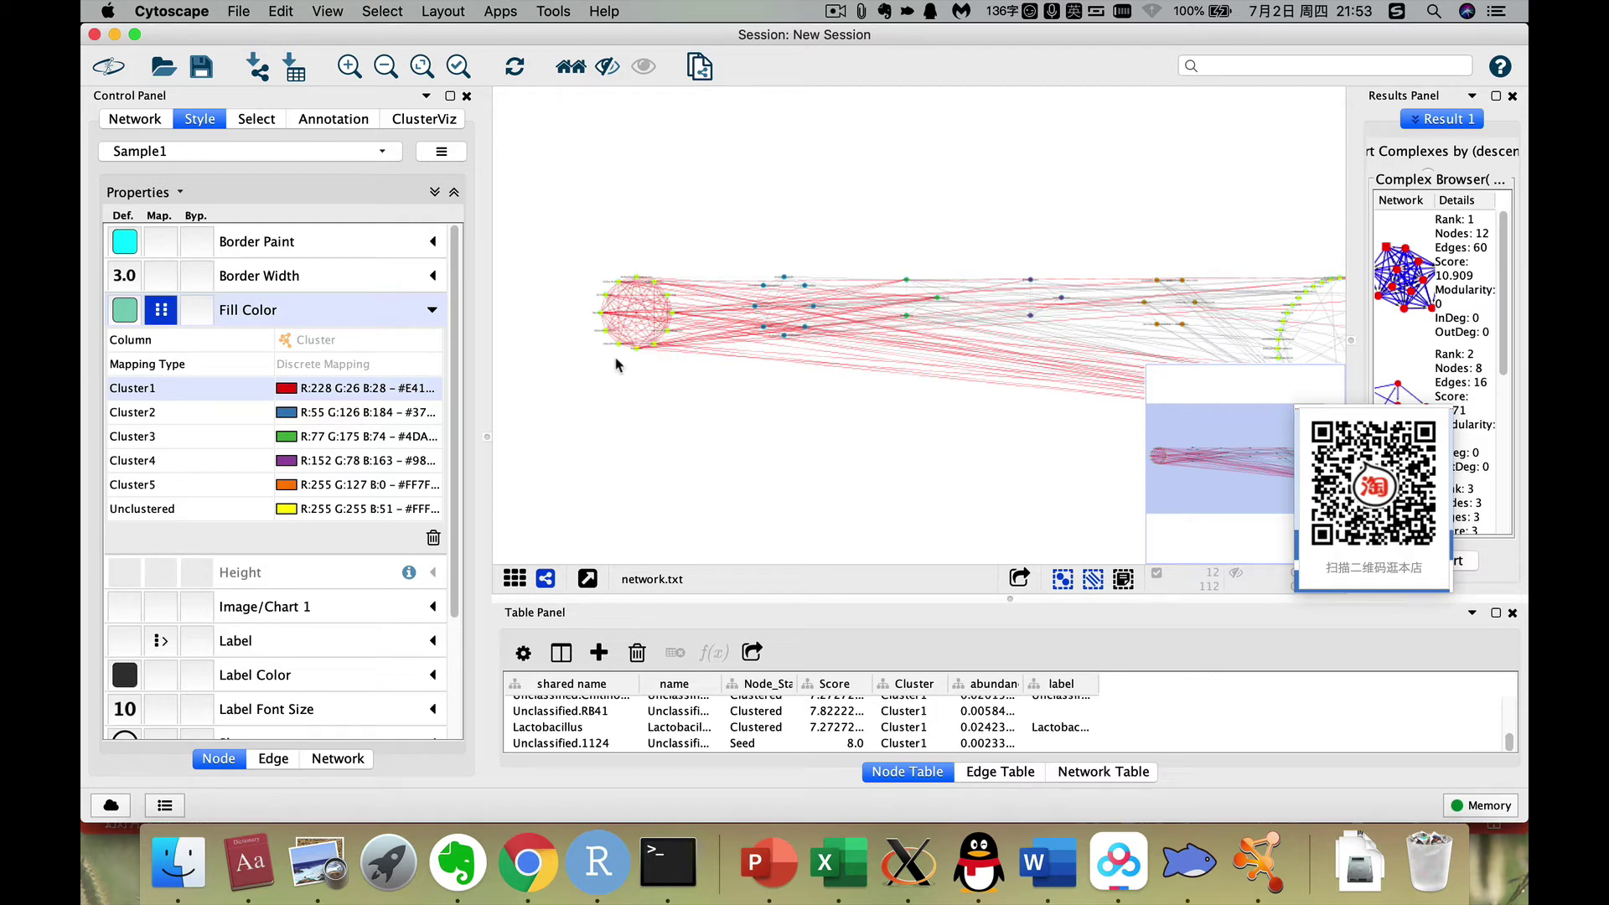
{"action": "left_click_drag", "start_coordinate": [656, 280], "coordinate": [842, 159]}
{"action": "scroll", "coordinate": [838, 488], "scroll_direction": "right", "scroll_amount": 5}
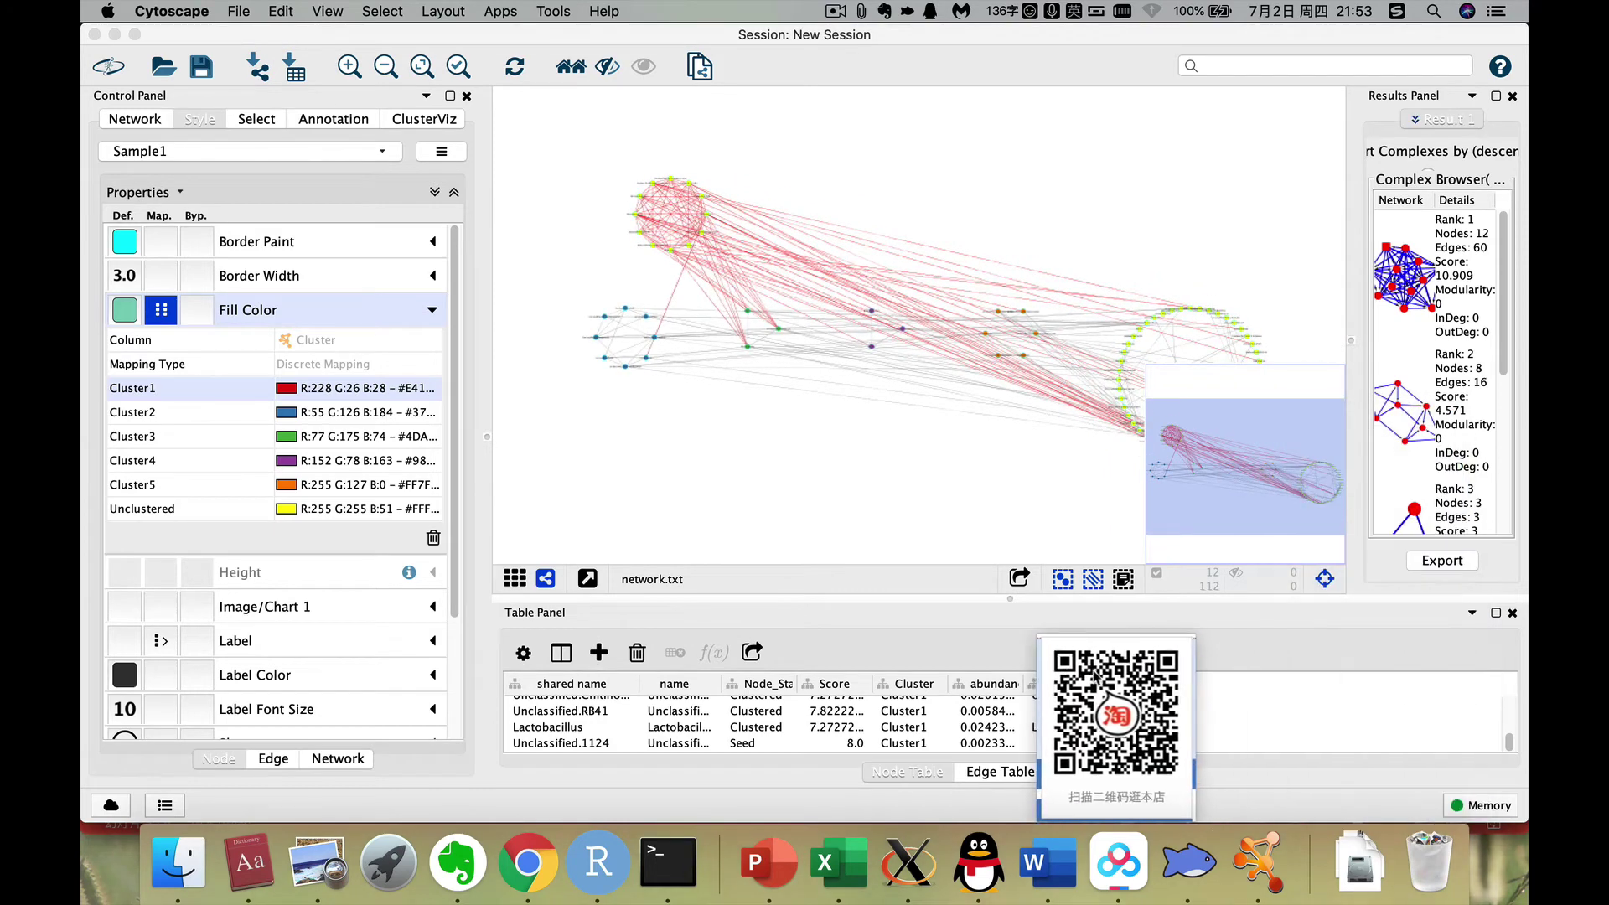
{"action": "left_click", "coordinate": [1325, 578]}
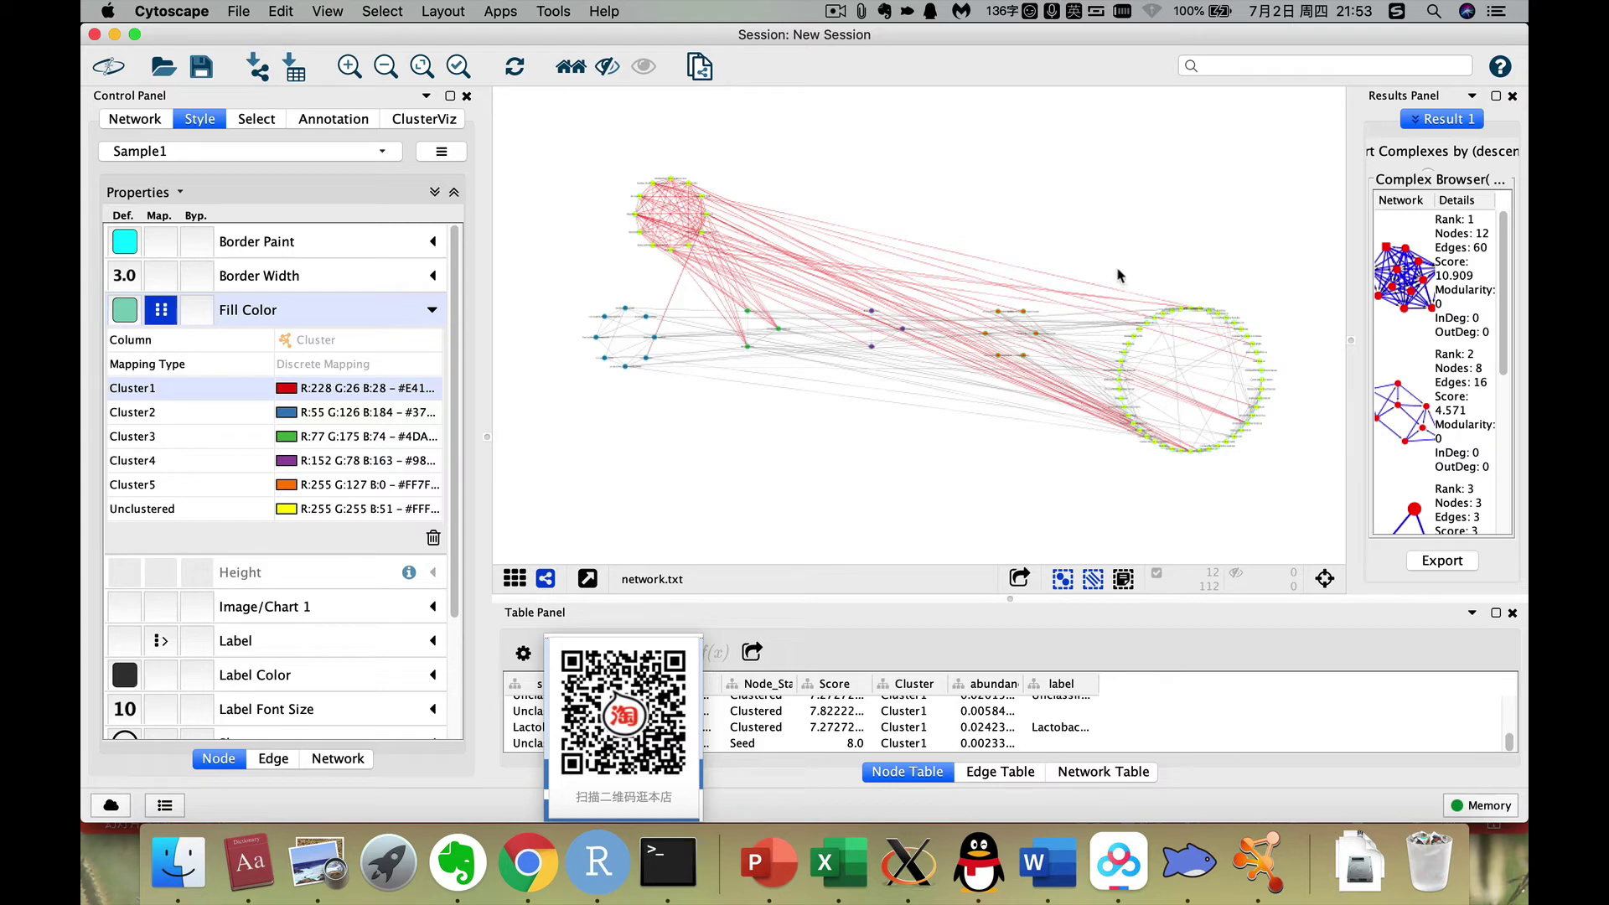
Move the 48-node Unclustered ring to the upper middle beside Cluster1.
{"action": "left_click_drag", "start_coordinate": [1112, 260], "coordinate": [1281, 473]}
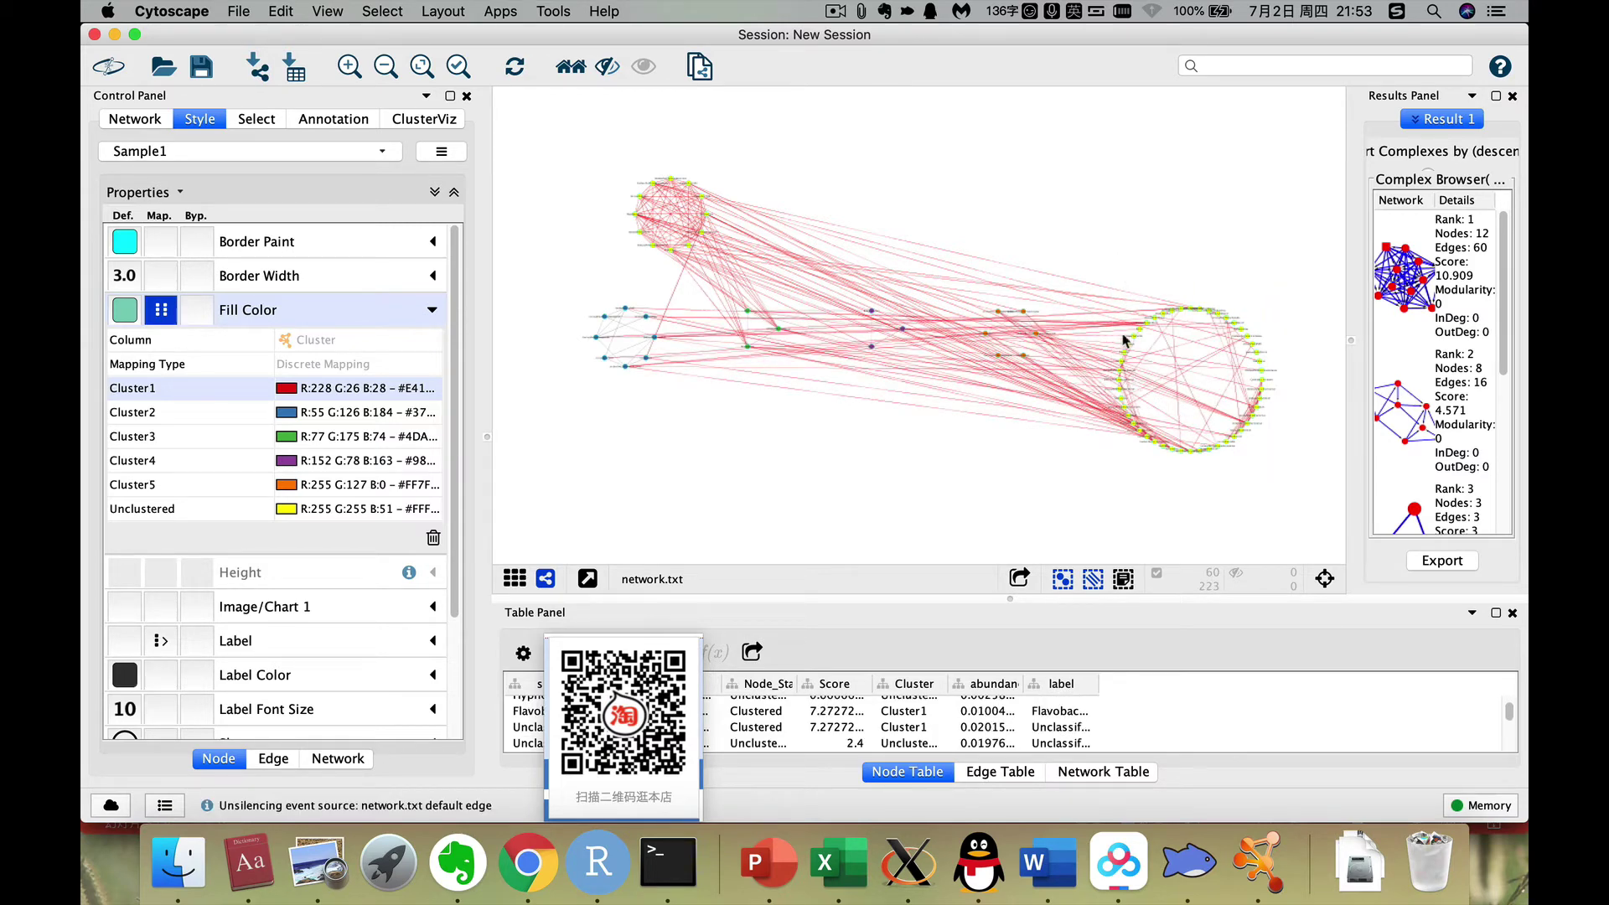
{"action": "left_click_drag", "start_coordinate": [1131, 342], "coordinate": [1106, 320]}
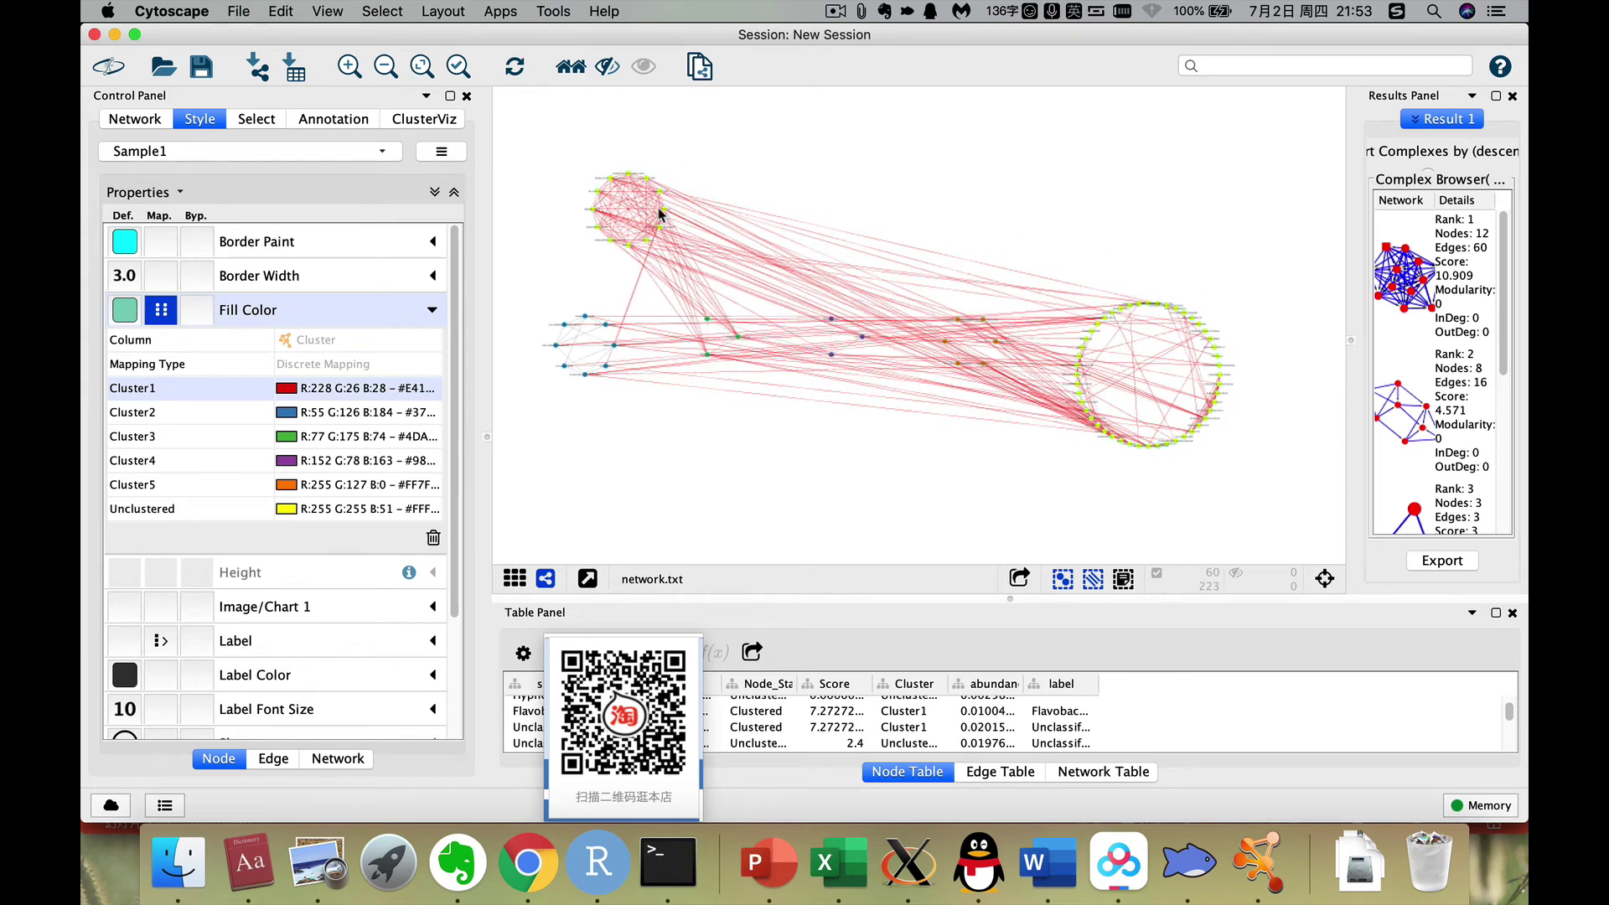
{"action": "left_click", "coordinate": [1021, 198]}
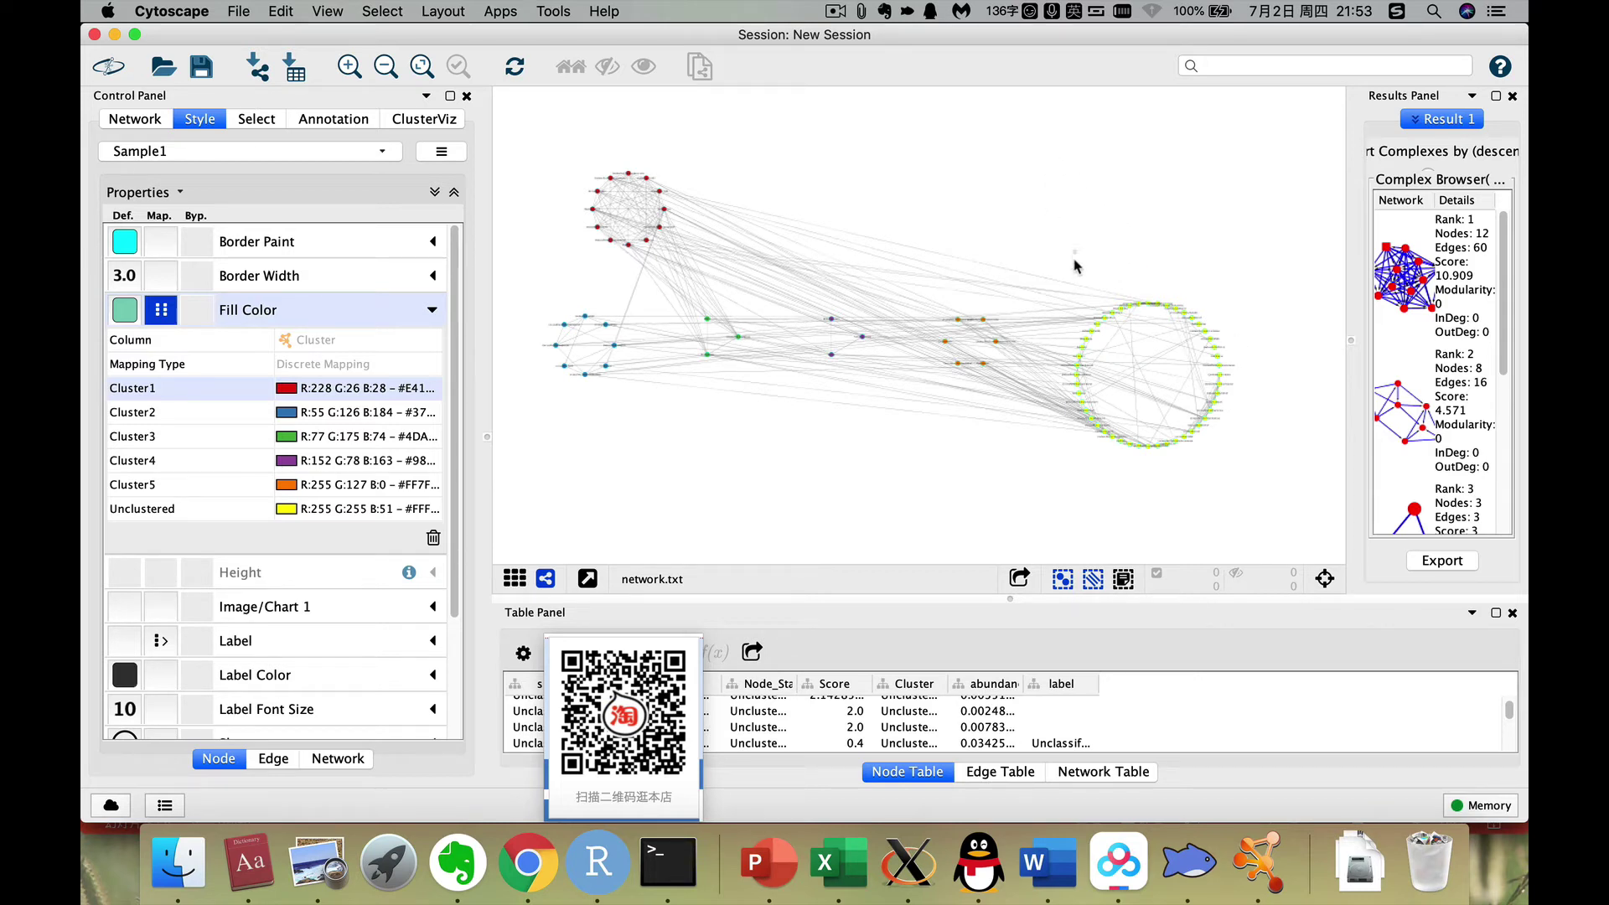
{"action": "left_click_drag", "start_coordinate": [1074, 251], "coordinate": [1256, 486]}
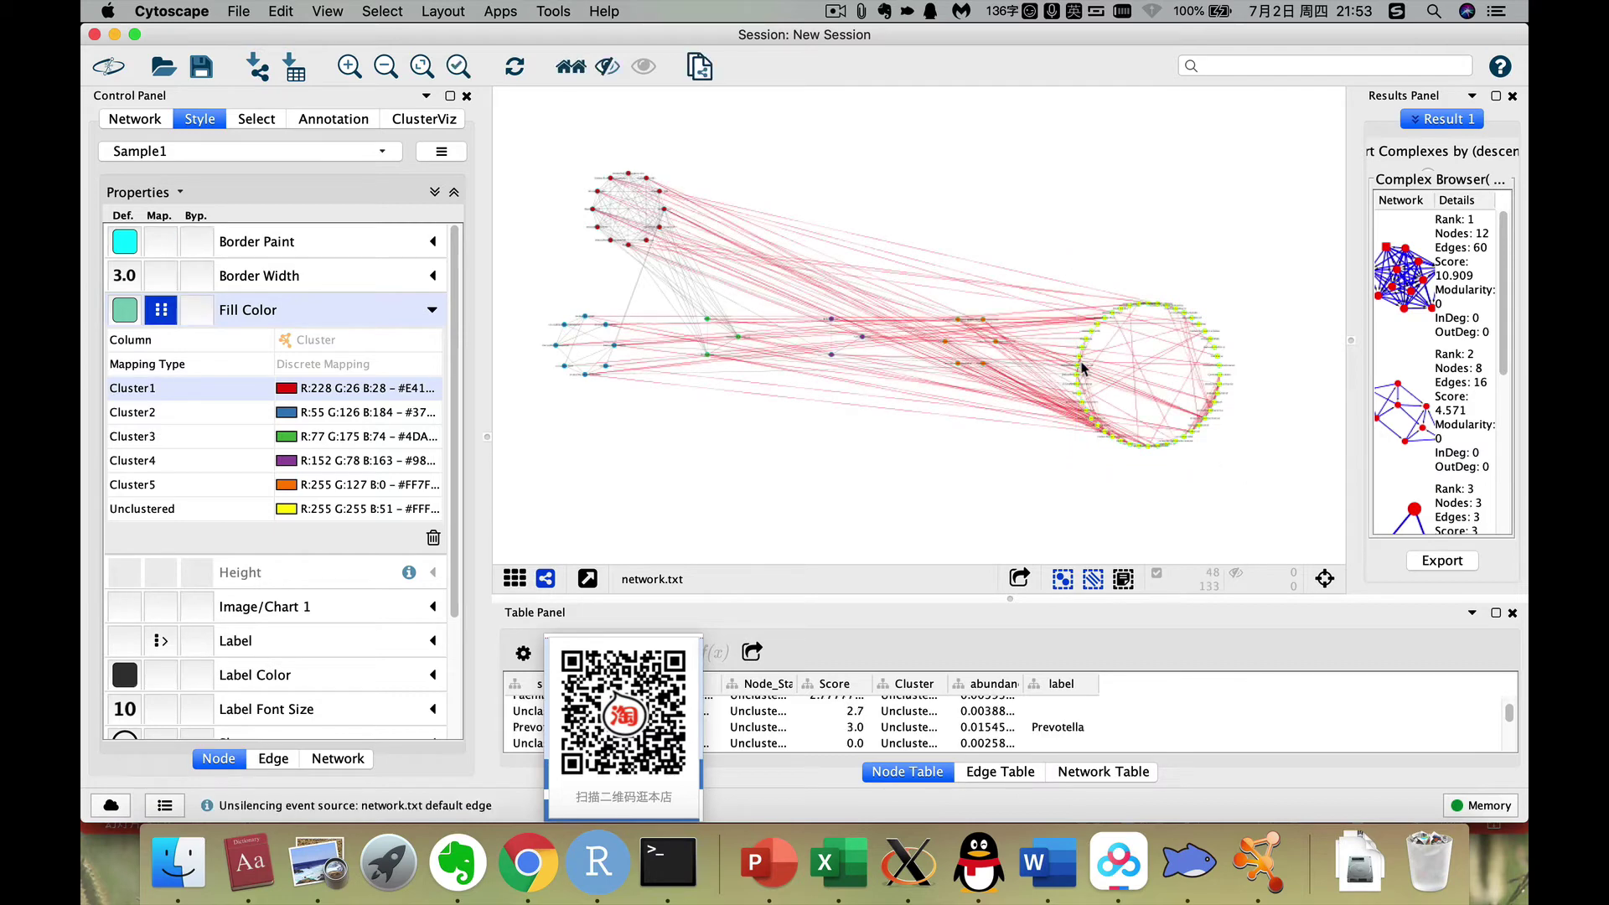
{"action": "left_click_drag", "start_coordinate": [1080, 361], "coordinate": [763, 171]}
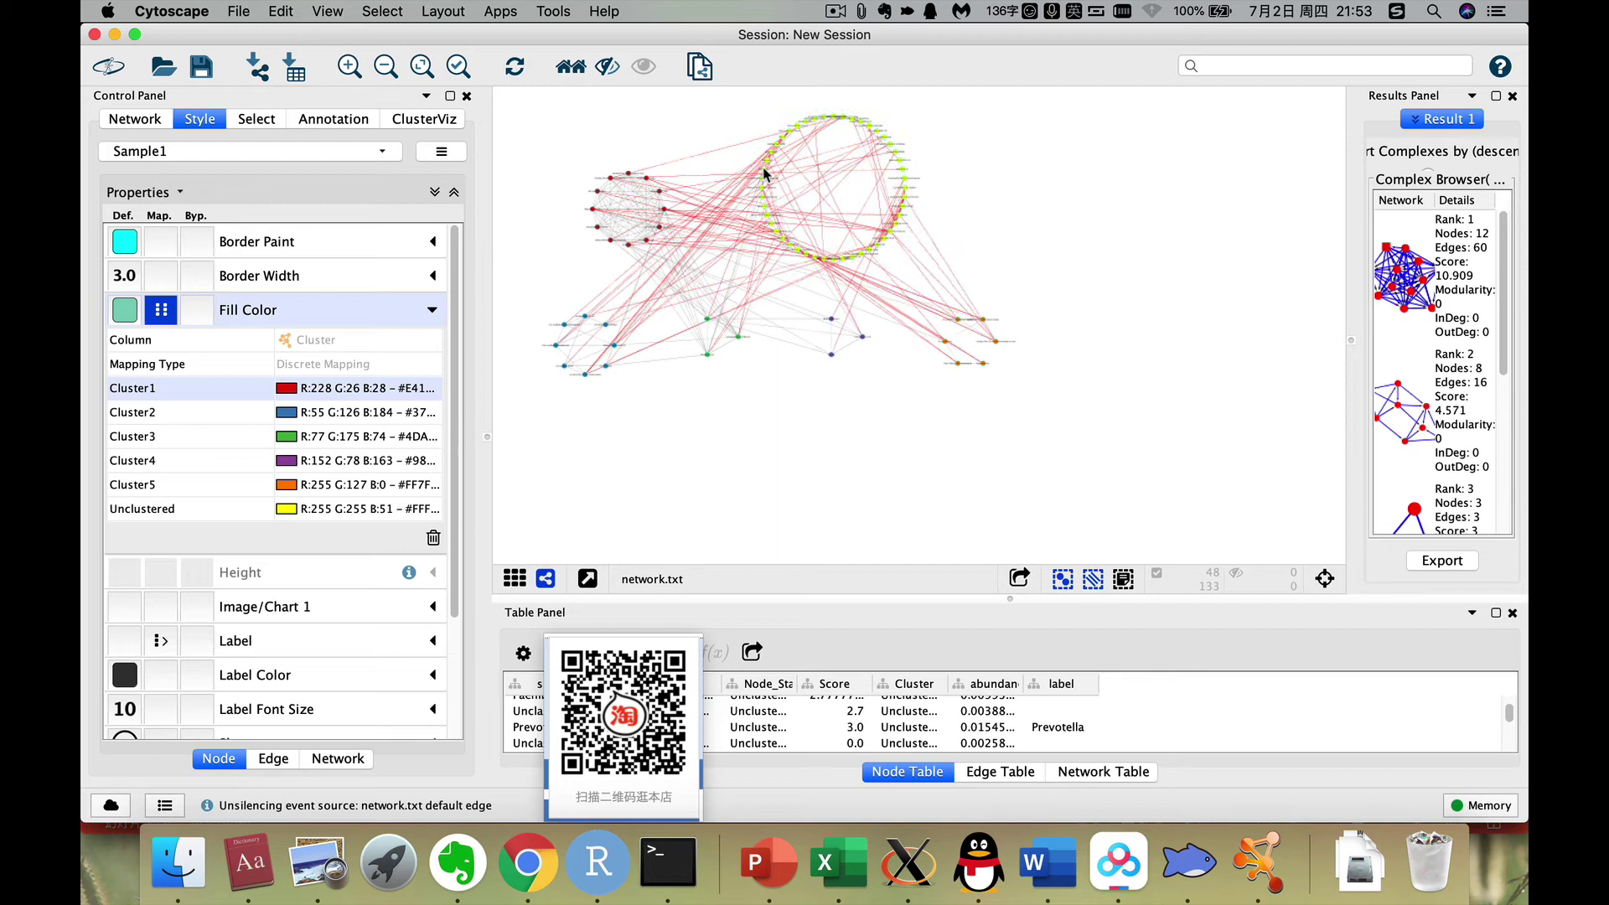
{"action": "left_click", "coordinate": [868, 369]}
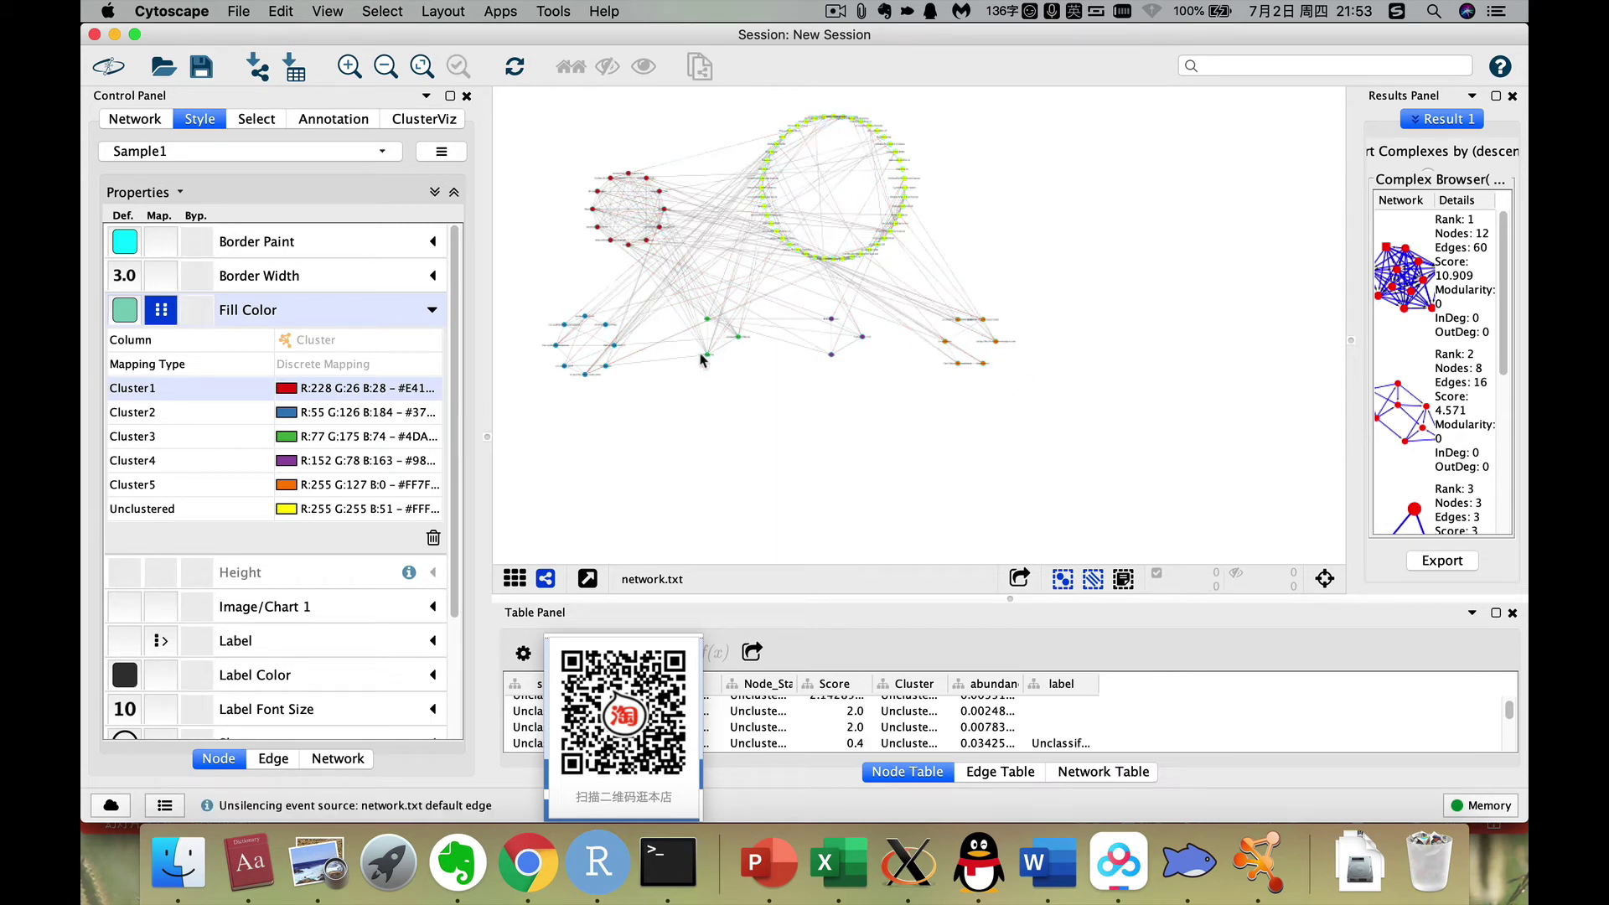
{"action": "left_click_drag", "start_coordinate": [737, 395], "coordinate": [812, 467]}
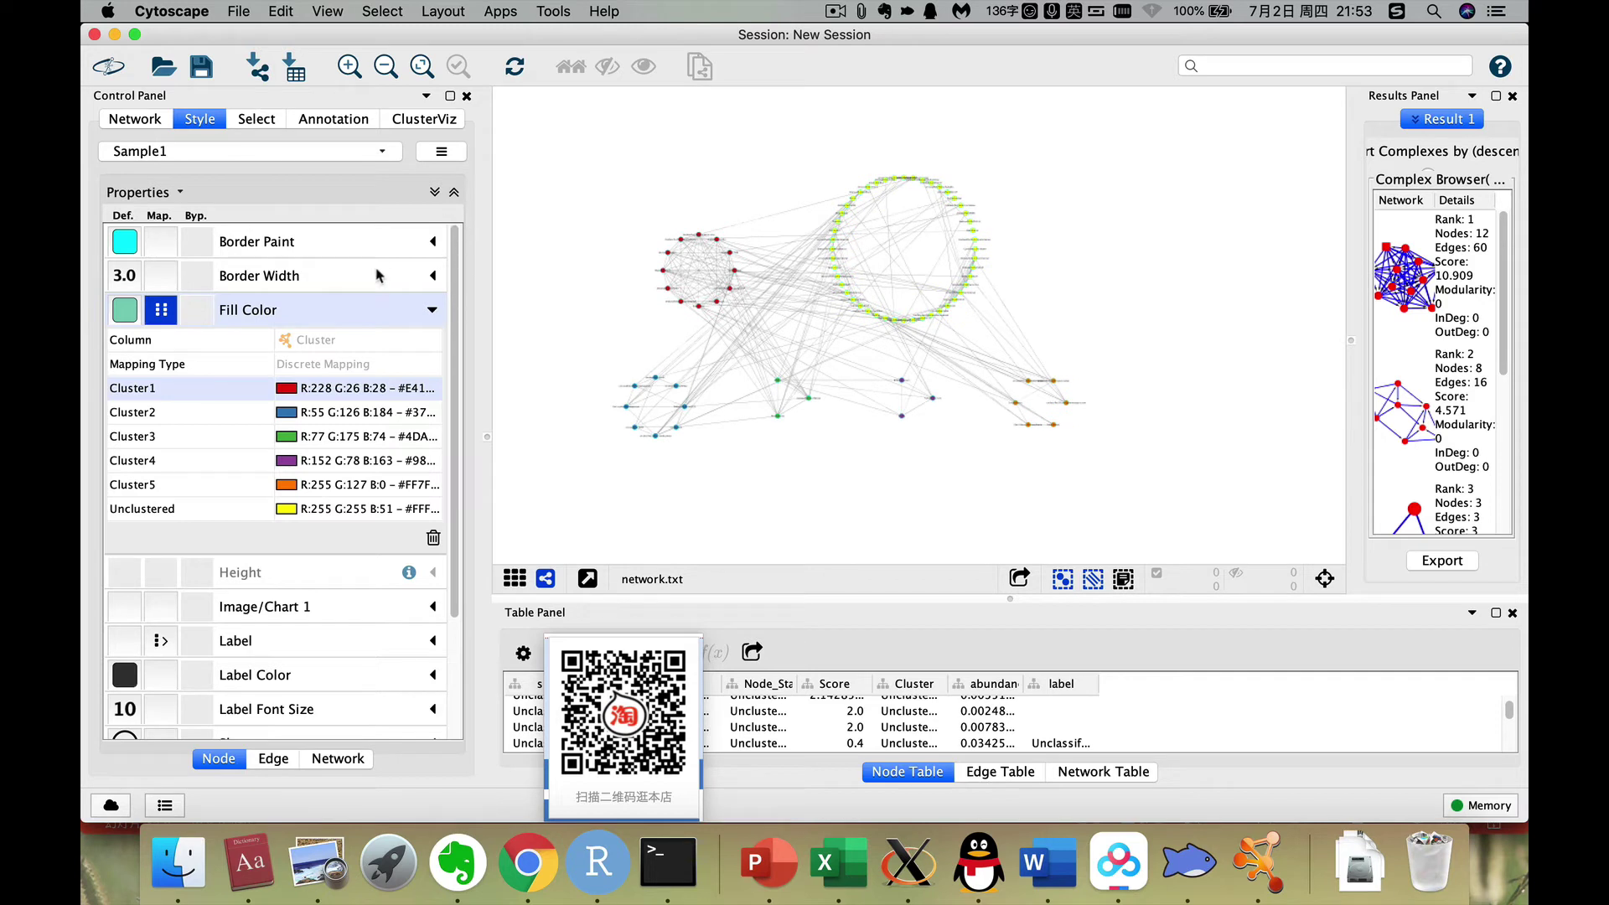
{"action": "left_click", "coordinate": [432, 312]}
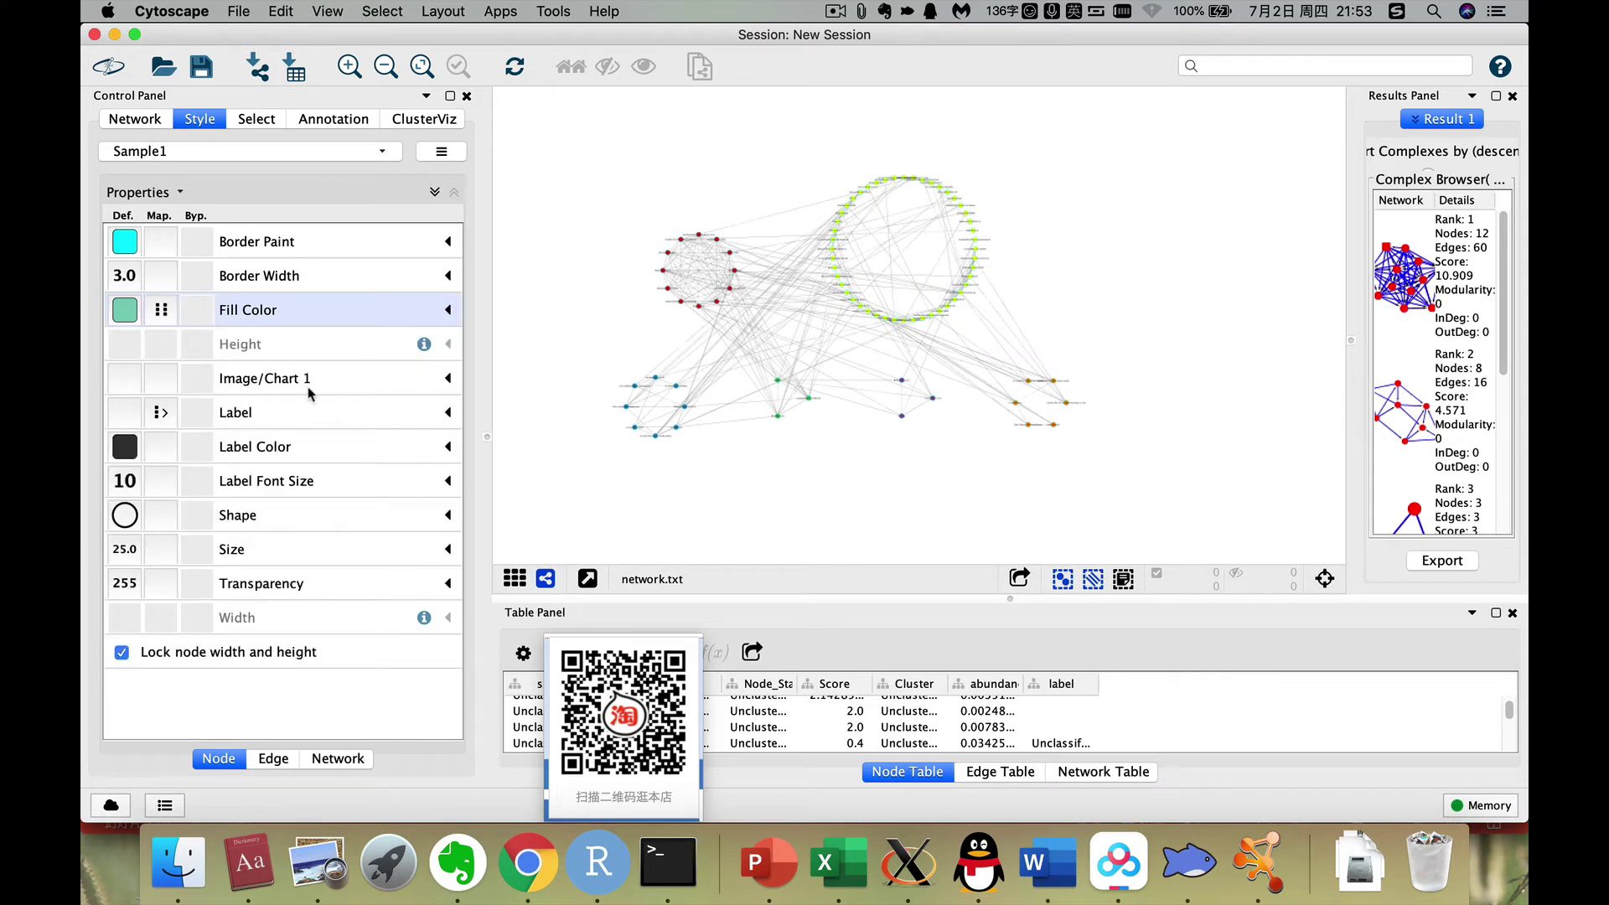
Map node labels to the label column showing taxon names.
{"action": "left_click", "coordinate": [449, 413]}
{"action": "left_click", "coordinate": [400, 444]}
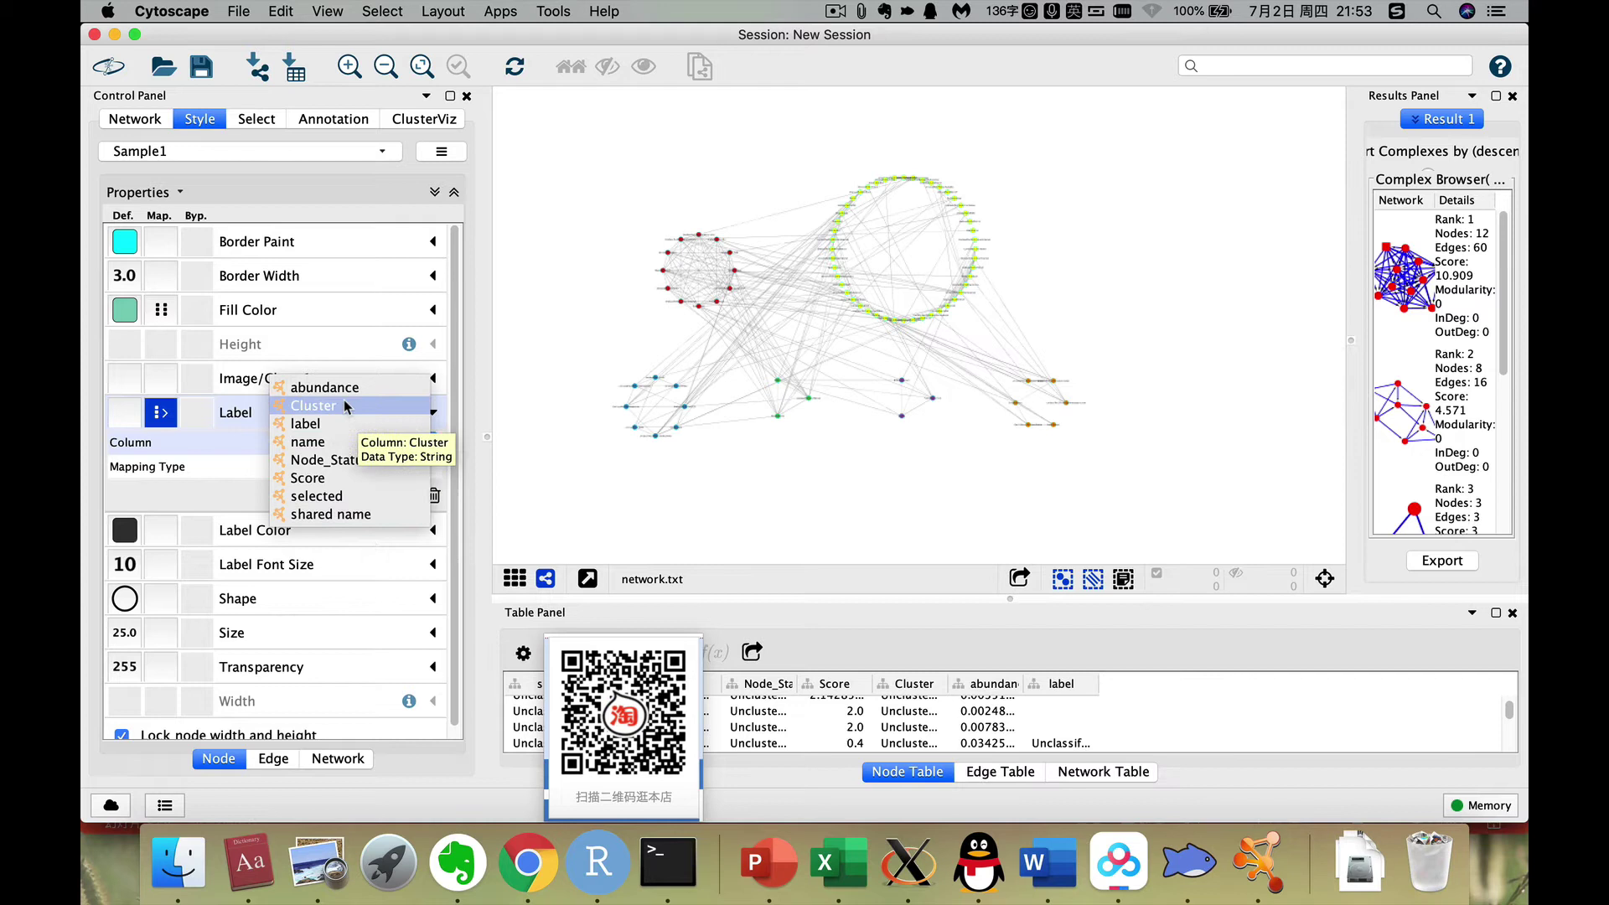
{"action": "left_click", "coordinate": [327, 424]}
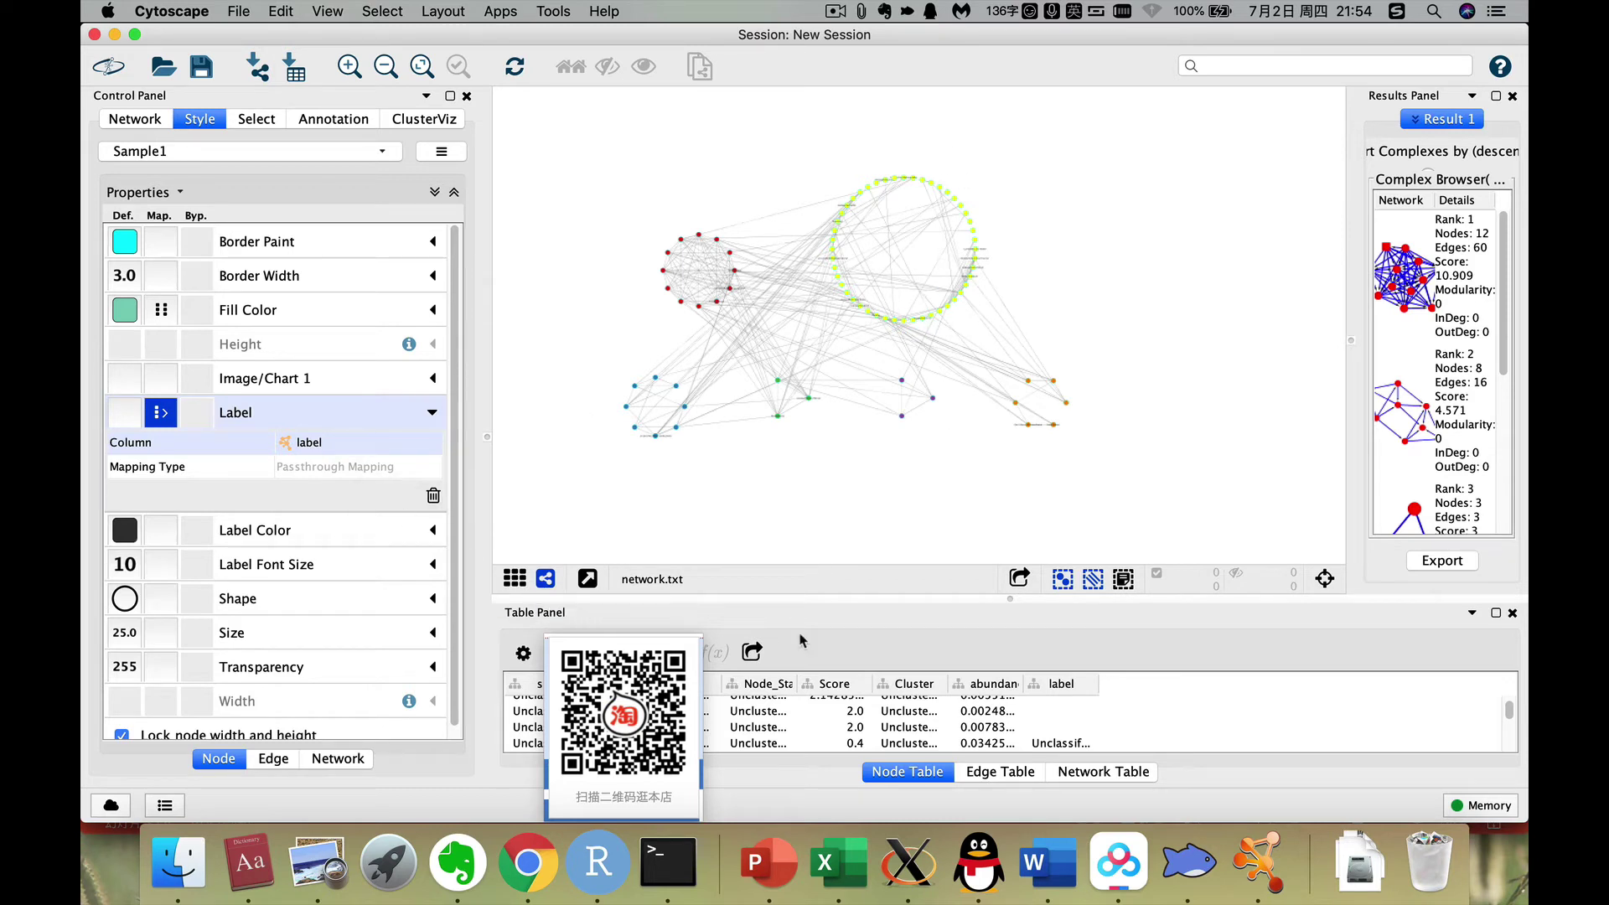
{"action": "left_click", "coordinate": [1060, 685]}
{"action": "left_click", "coordinate": [1060, 685]}
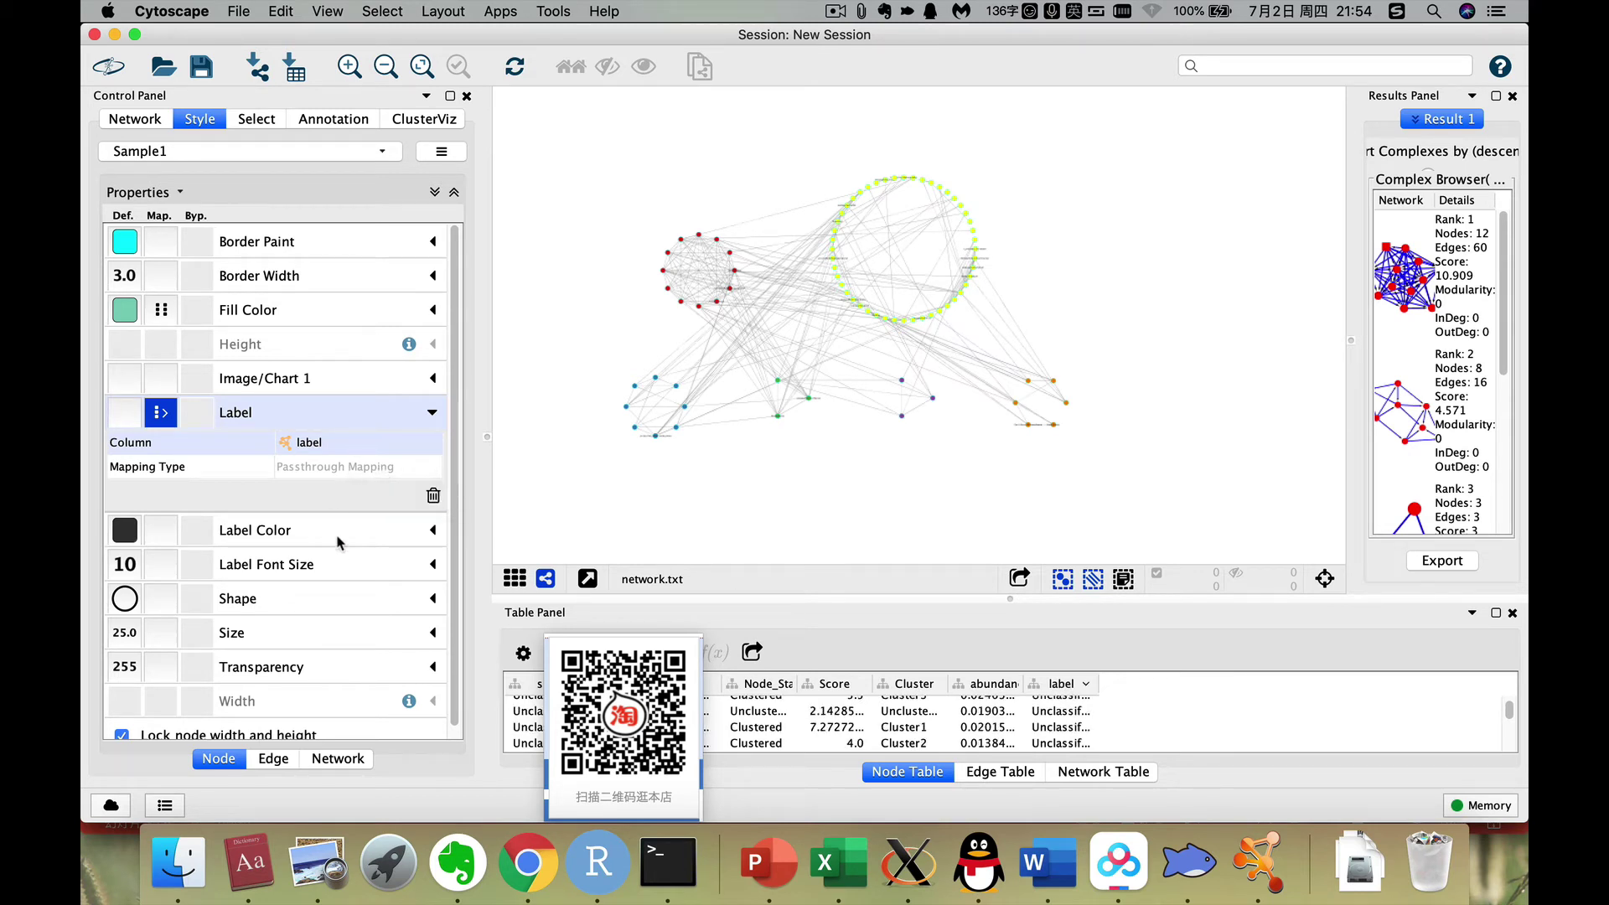
{"action": "scroll", "coordinate": [334, 549], "scroll_direction": "down", "scroll_amount": 1}
{"action": "scroll", "coordinate": [333, 549], "scroll_direction": "down", "scroll_amount": 1}
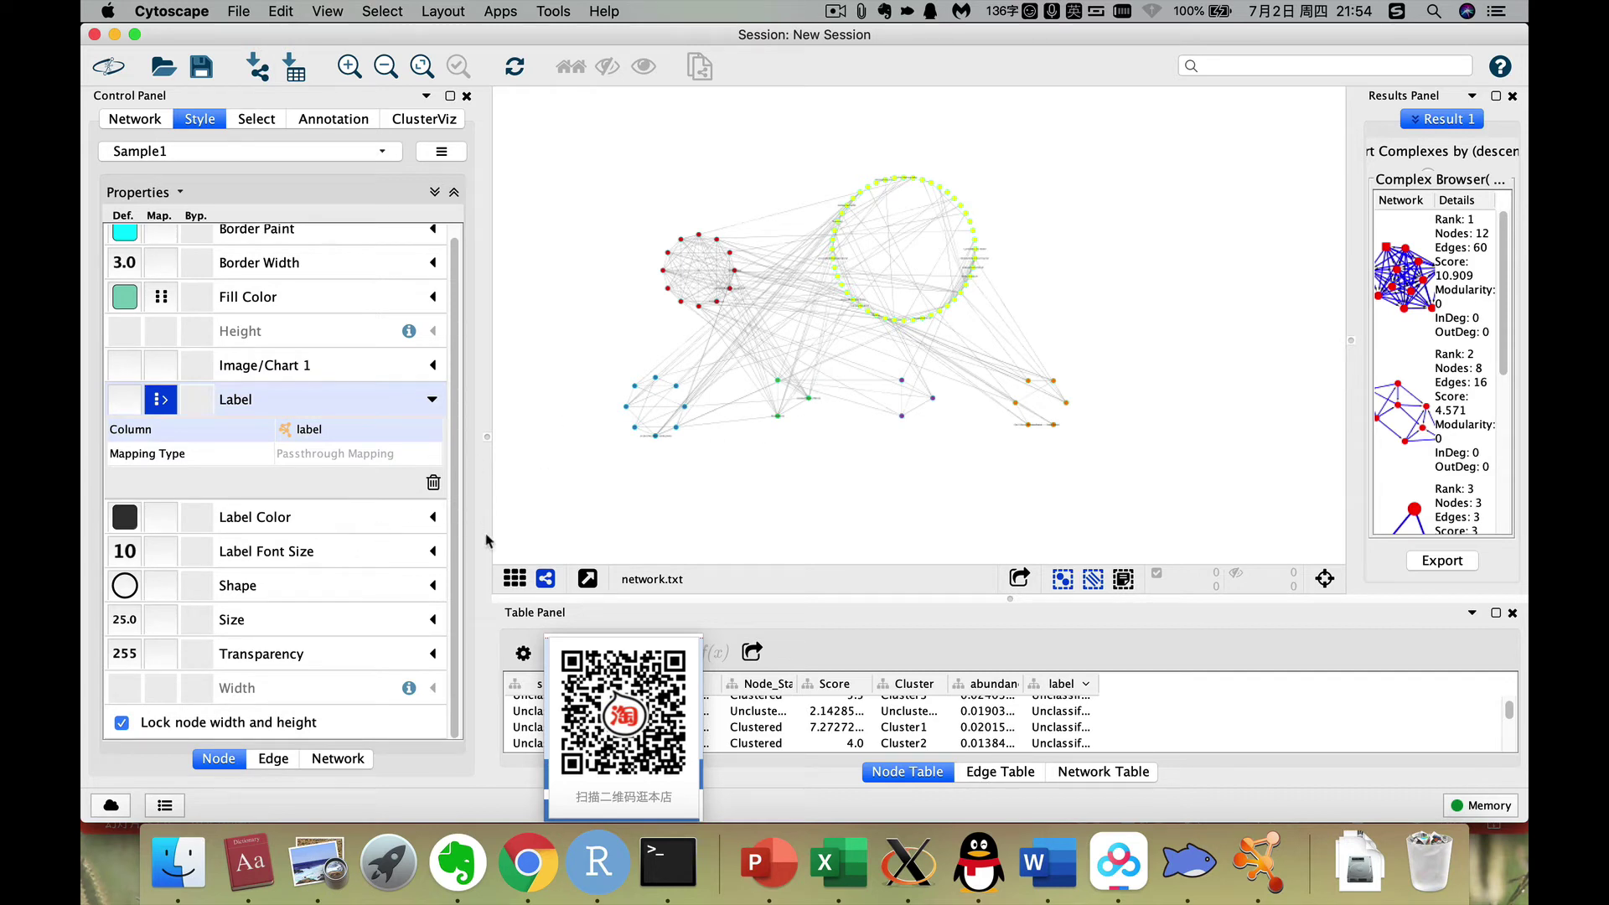
Set the default node label font size to 30.
{"action": "left_click", "coordinate": [124, 553]}
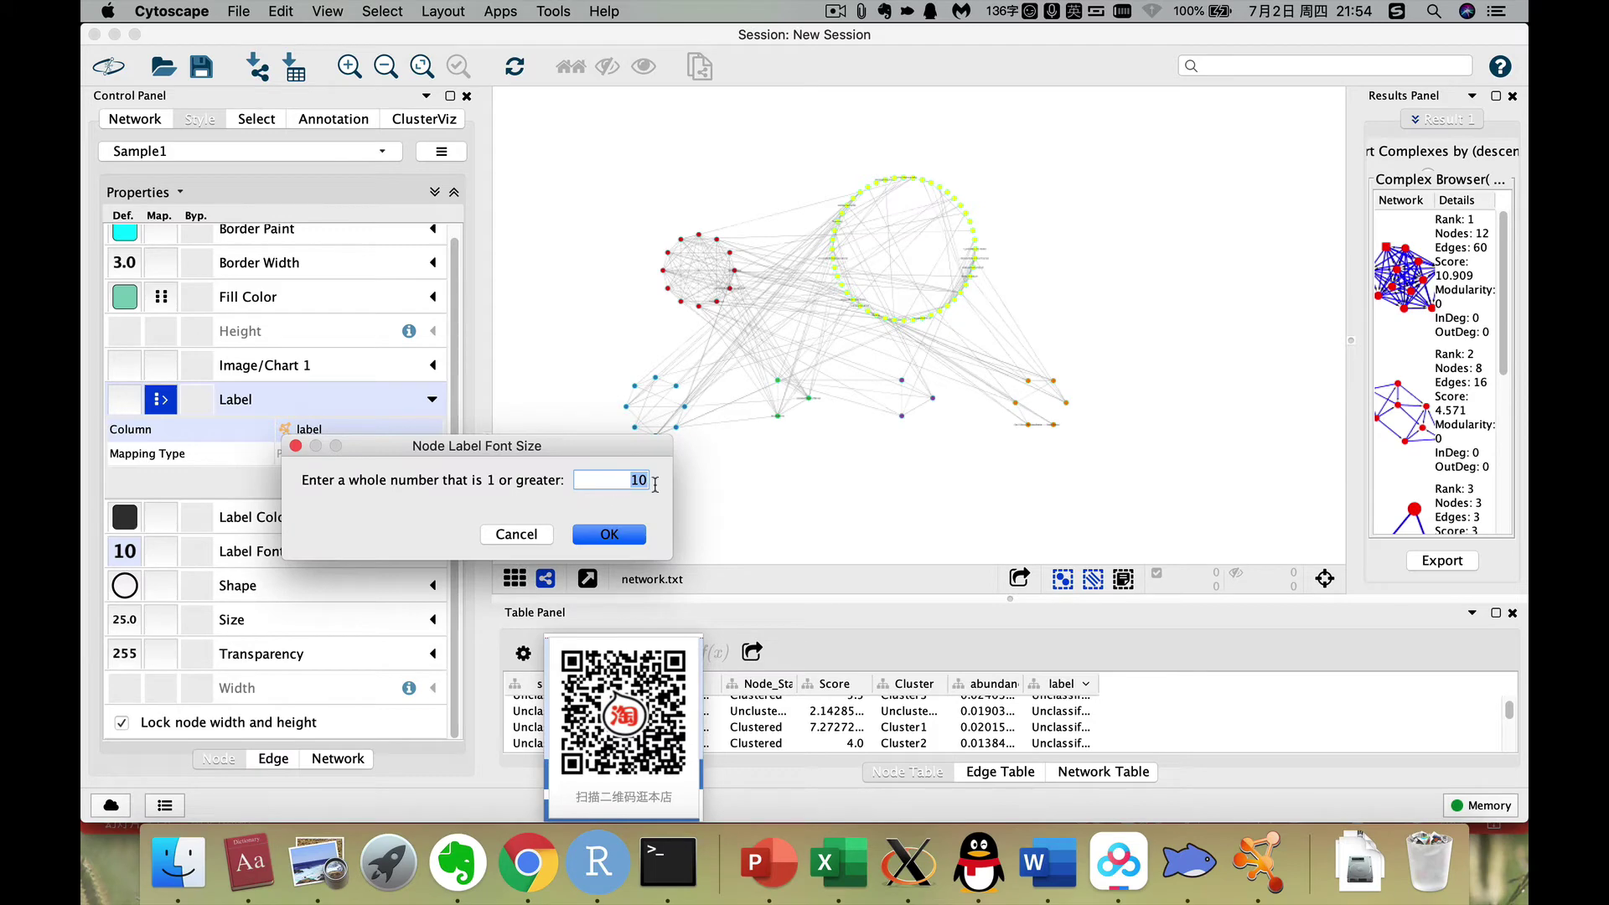
{"action": "left_click", "coordinate": [545, 541]}
{"action": "scroll", "coordinate": [701, 340], "scroll_direction": "up", "scroll_amount": 2}
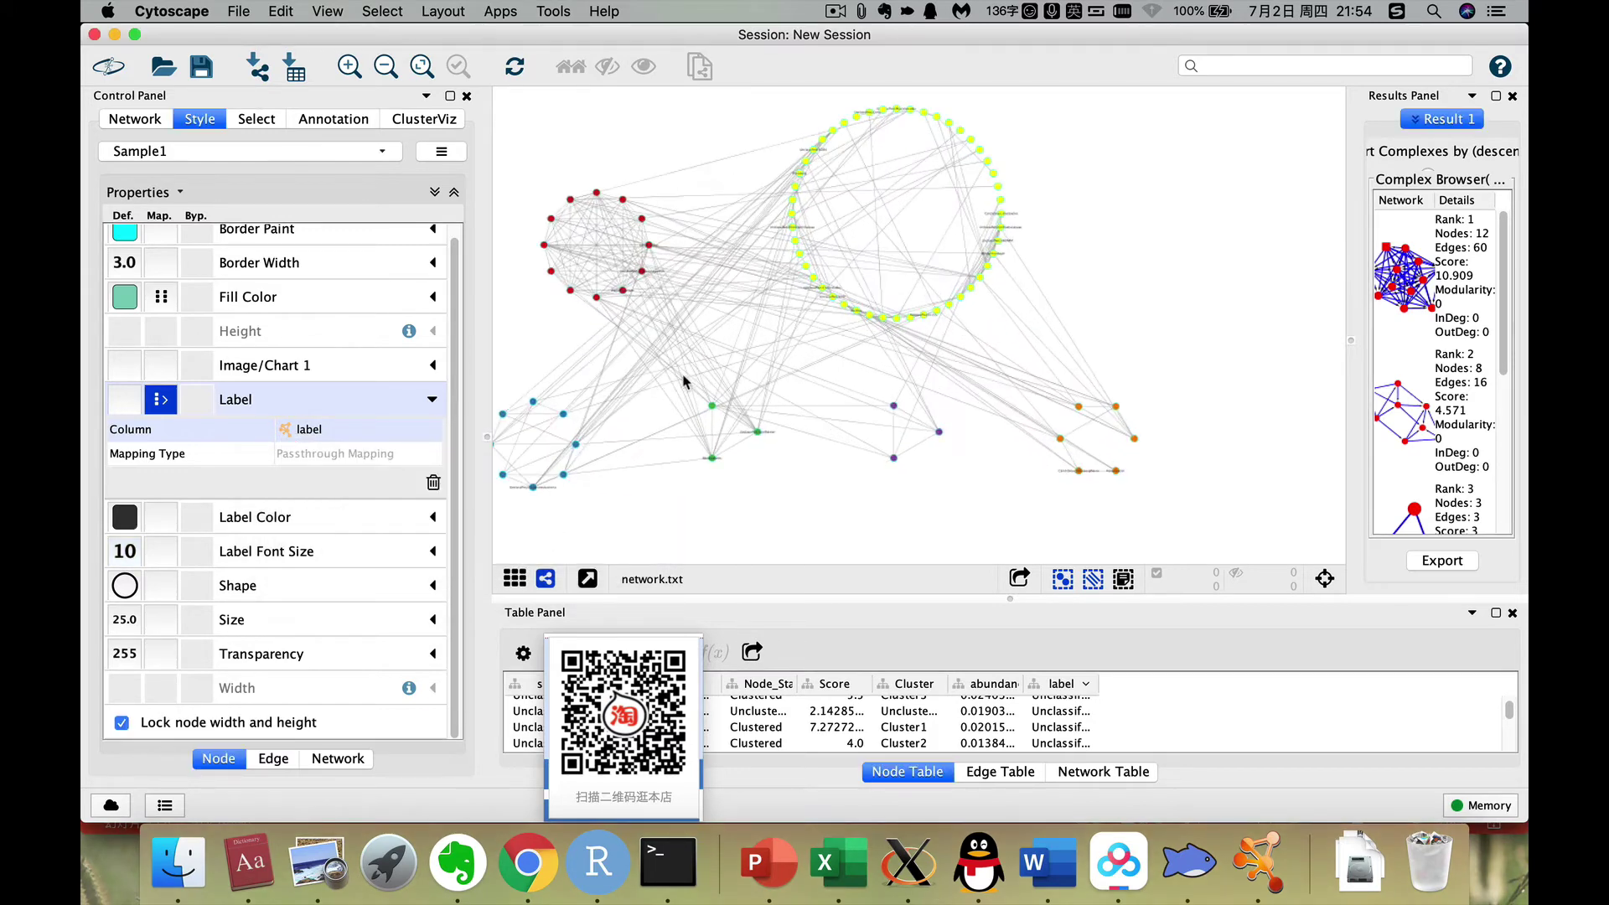
{"action": "scroll", "coordinate": [759, 400], "scroll_direction": "up", "scroll_amount": 2}
{"action": "left_click_drag", "start_coordinate": [758, 400], "coordinate": [762, 393]}
{"action": "scroll", "coordinate": [746, 368], "scroll_direction": "down", "scroll_amount": 2}
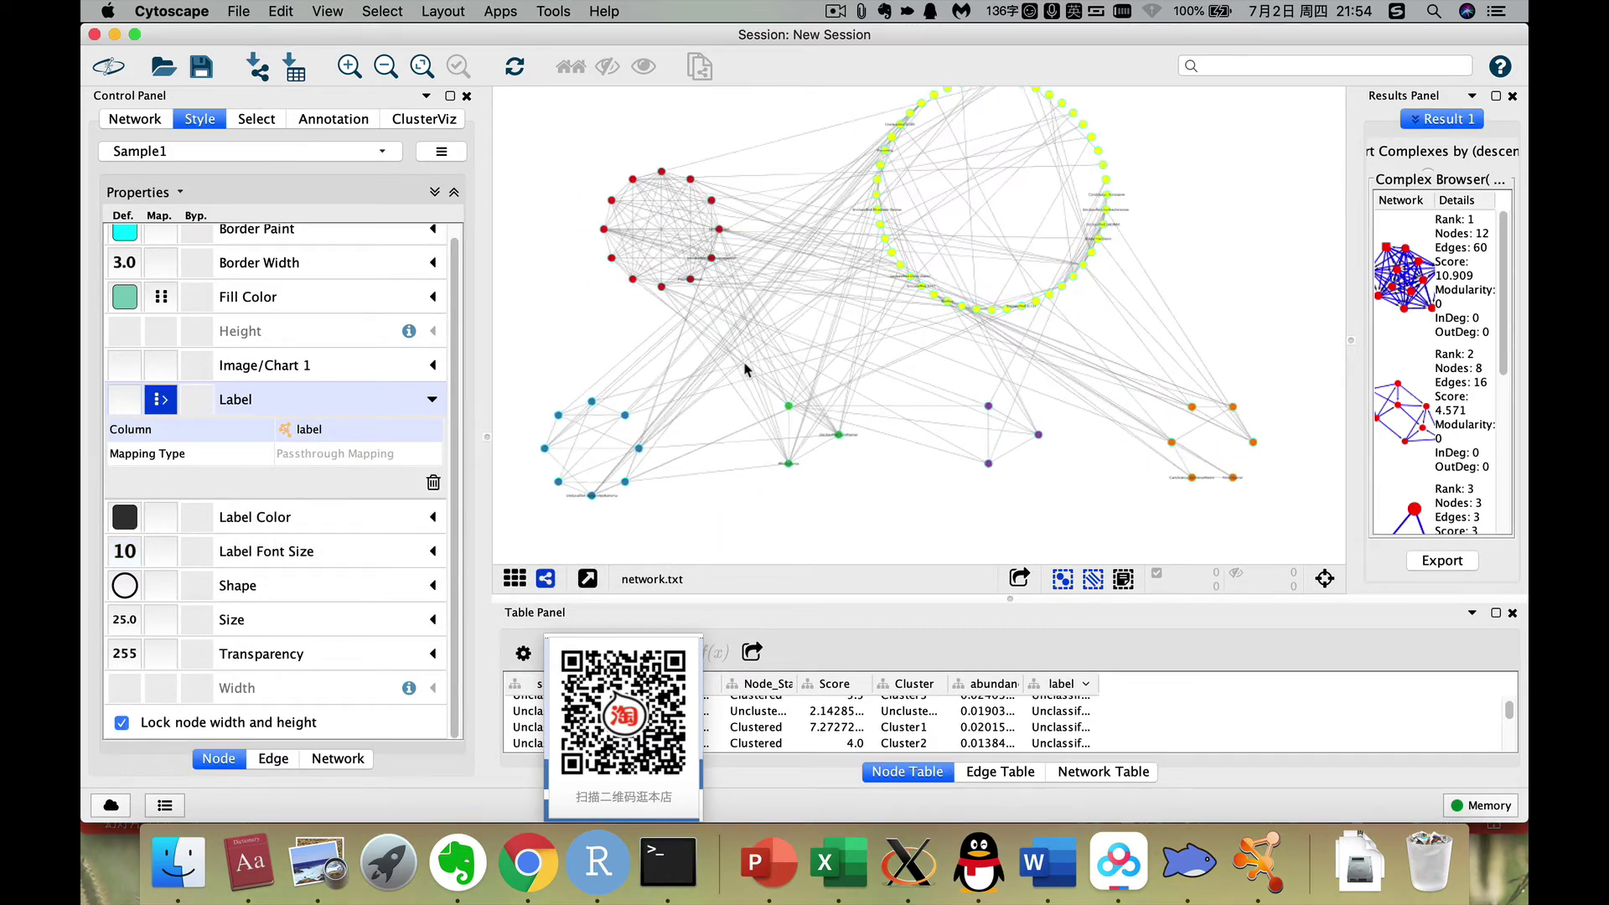
{"action": "scroll", "coordinate": [746, 310], "scroll_direction": "down", "scroll_amount": 3}
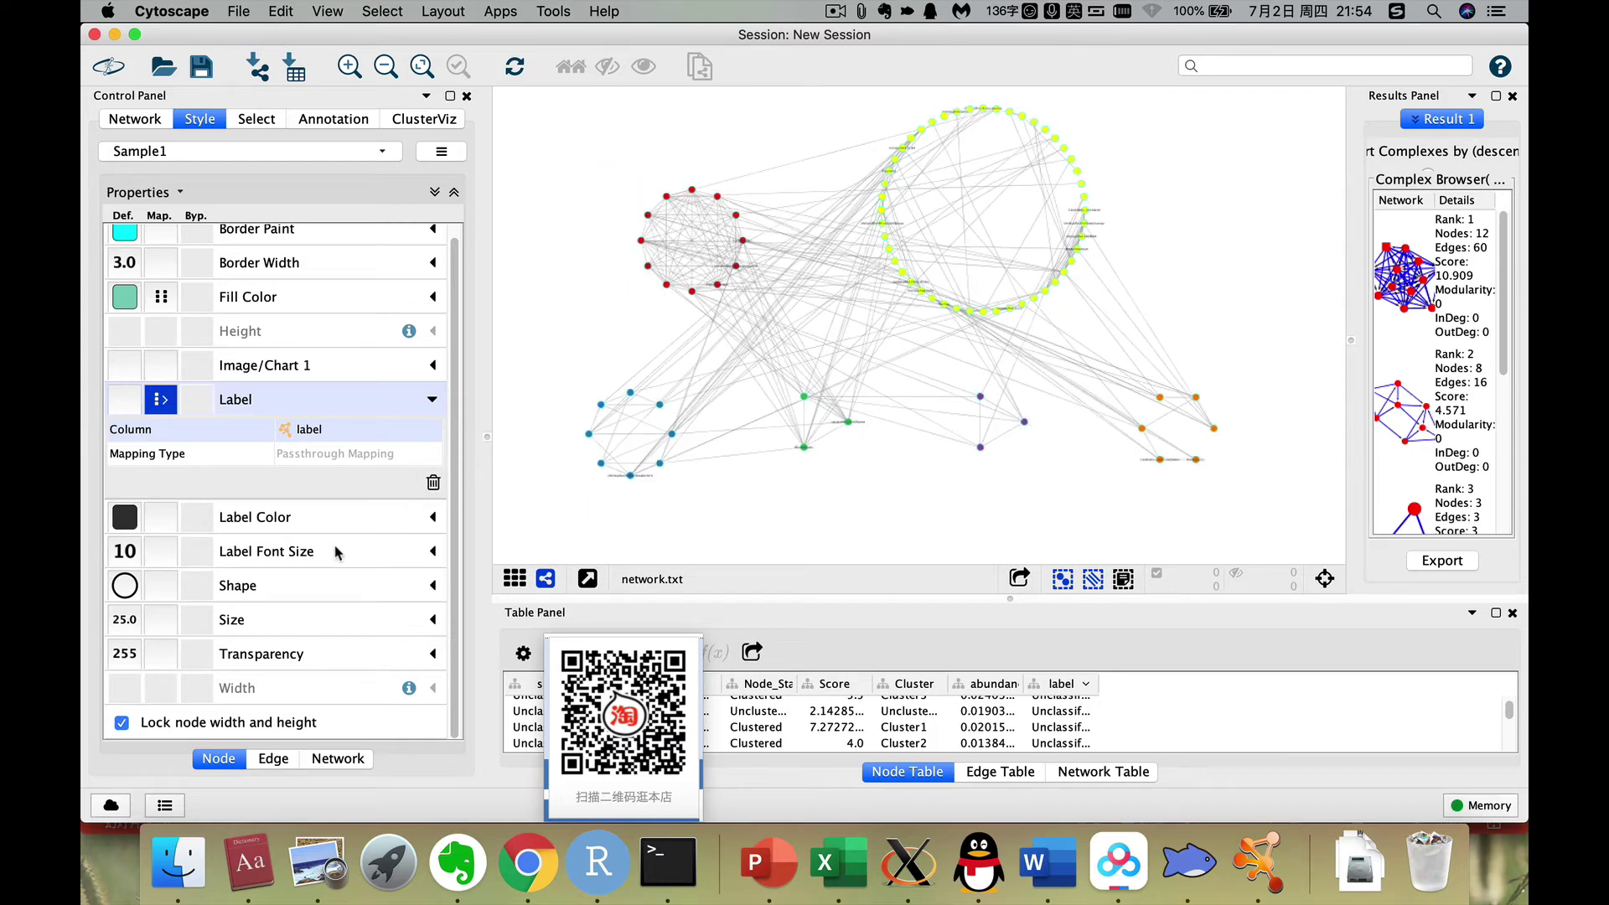
{"action": "left_click", "coordinate": [126, 551]}
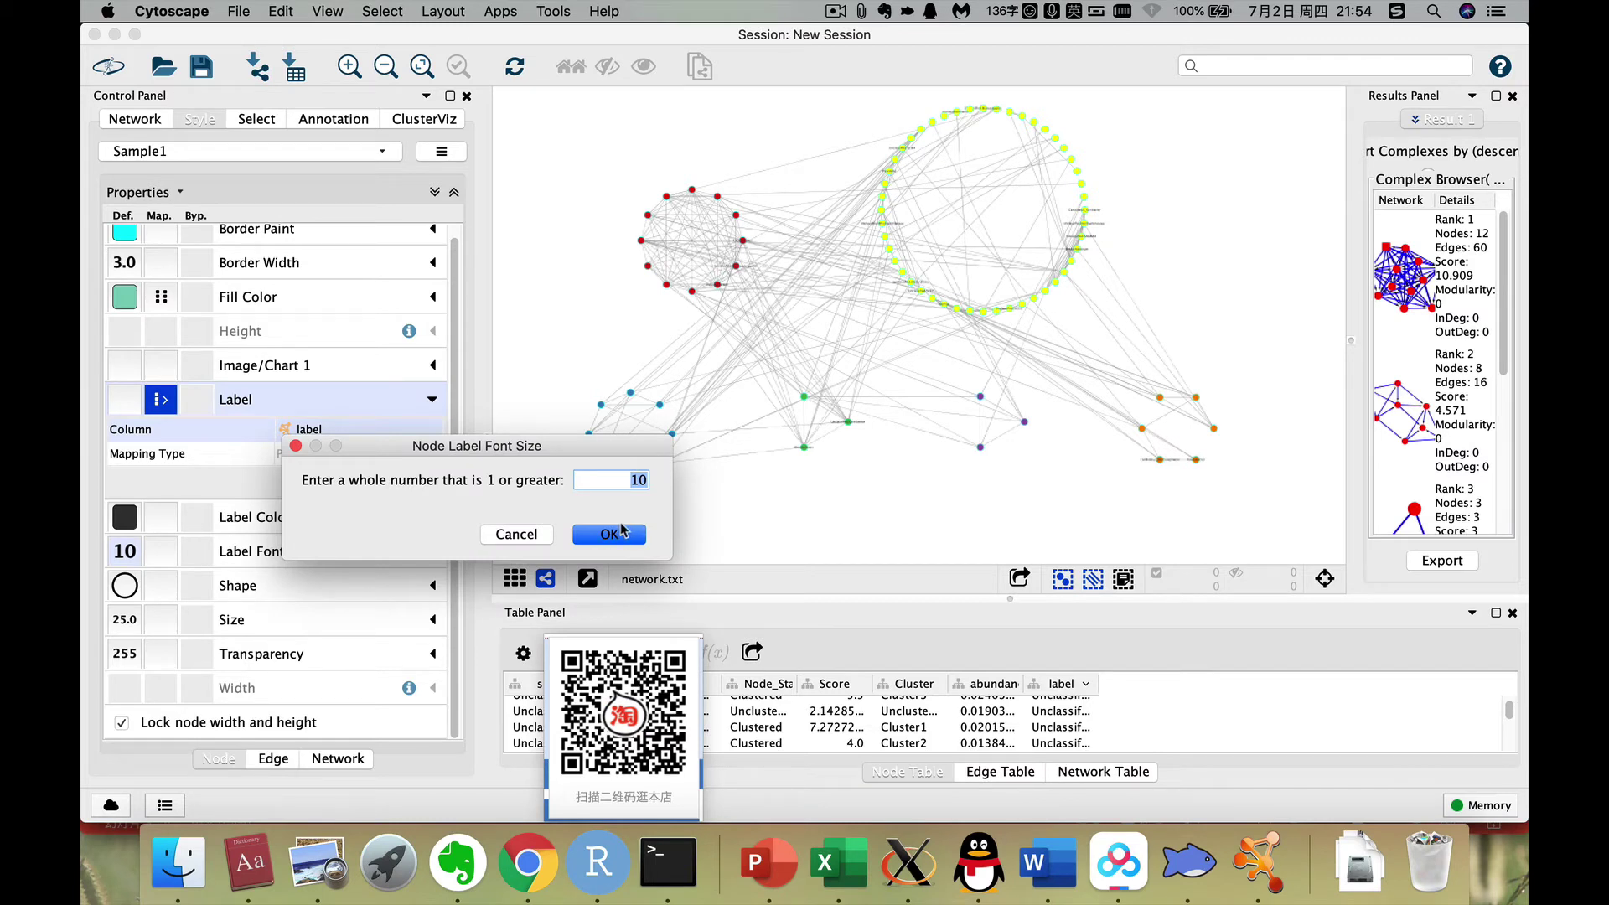
{"action": "type", "text": "30"}
{"action": "left_click", "coordinate": [603, 533]}
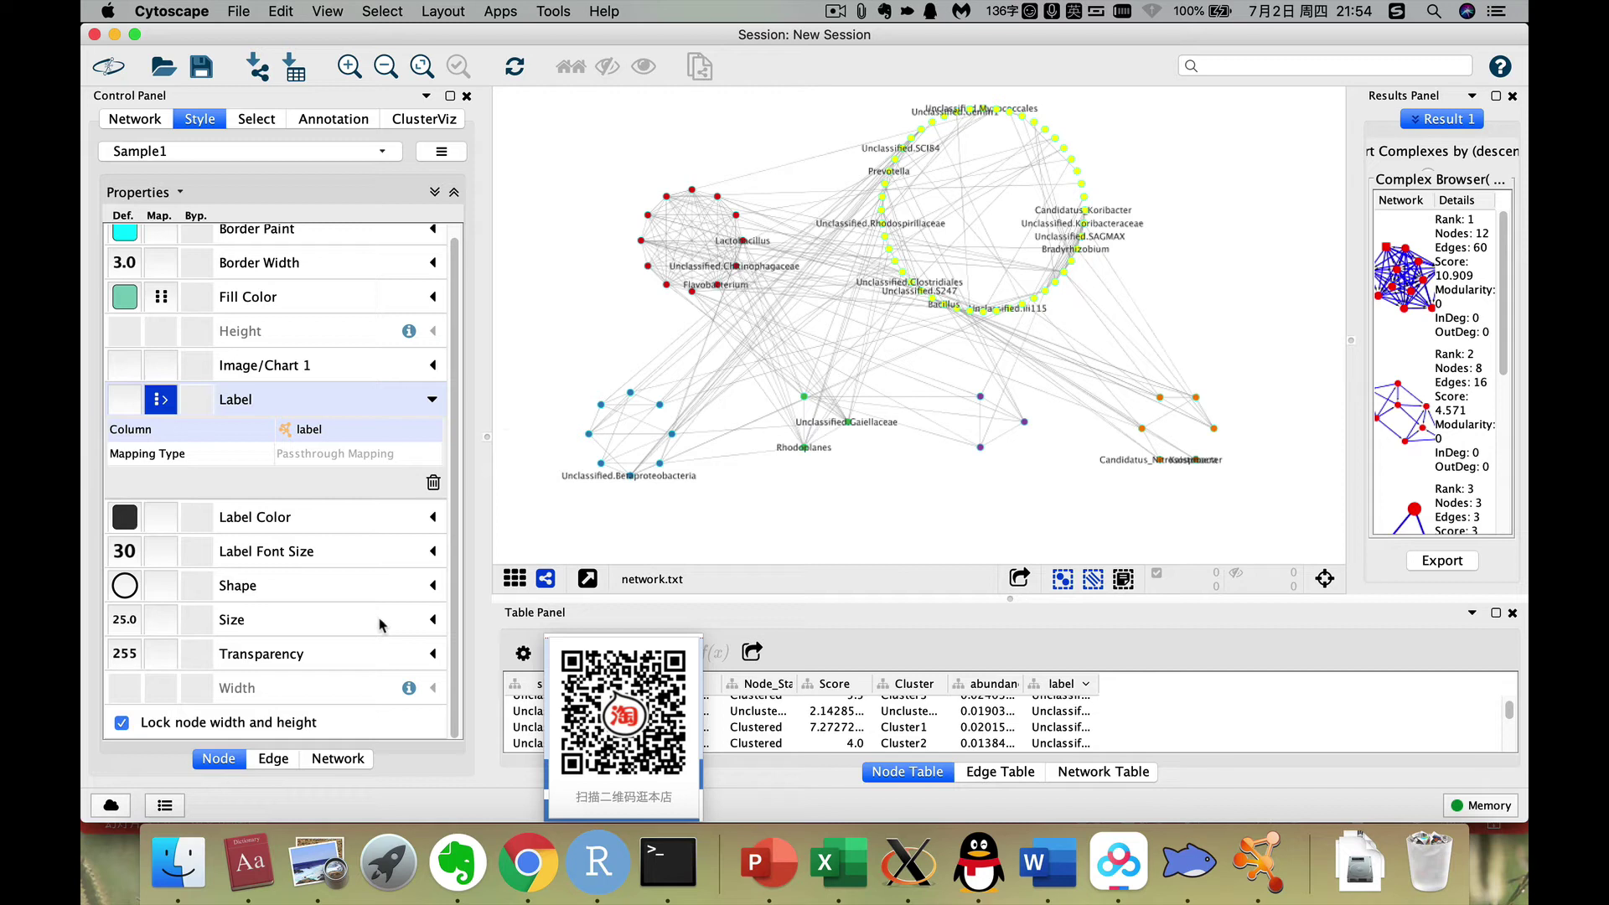
Map node Size to the abundance column with a continuous mapping.
{"action": "left_click", "coordinate": [432, 620]}
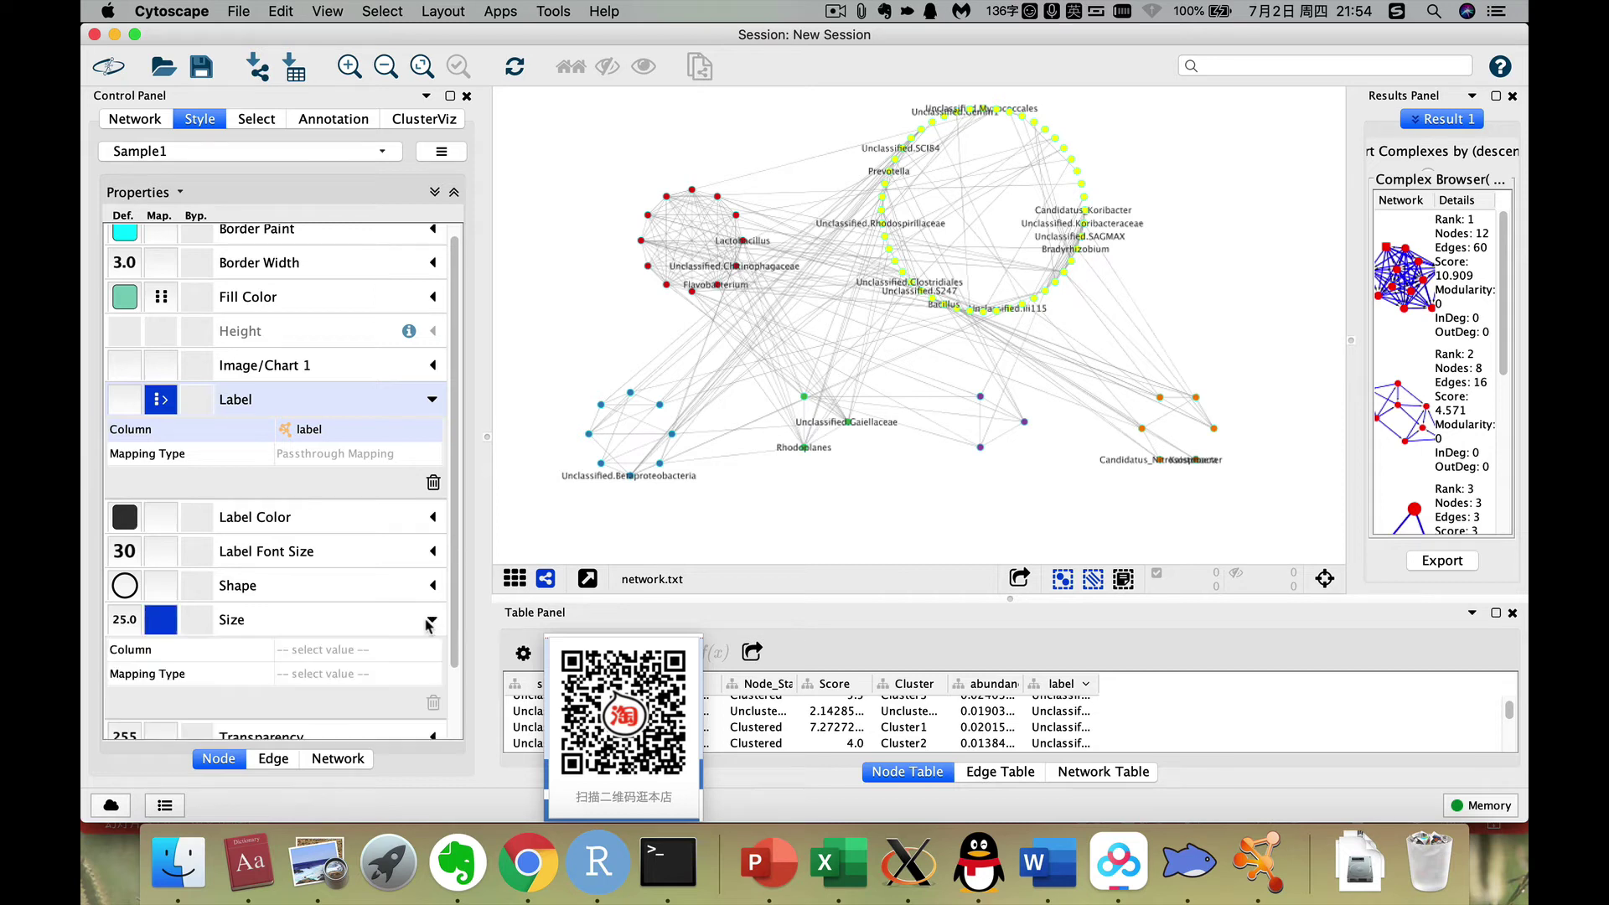
{"action": "left_click", "coordinate": [410, 634]}
{"action": "left_click", "coordinate": [410, 634]}
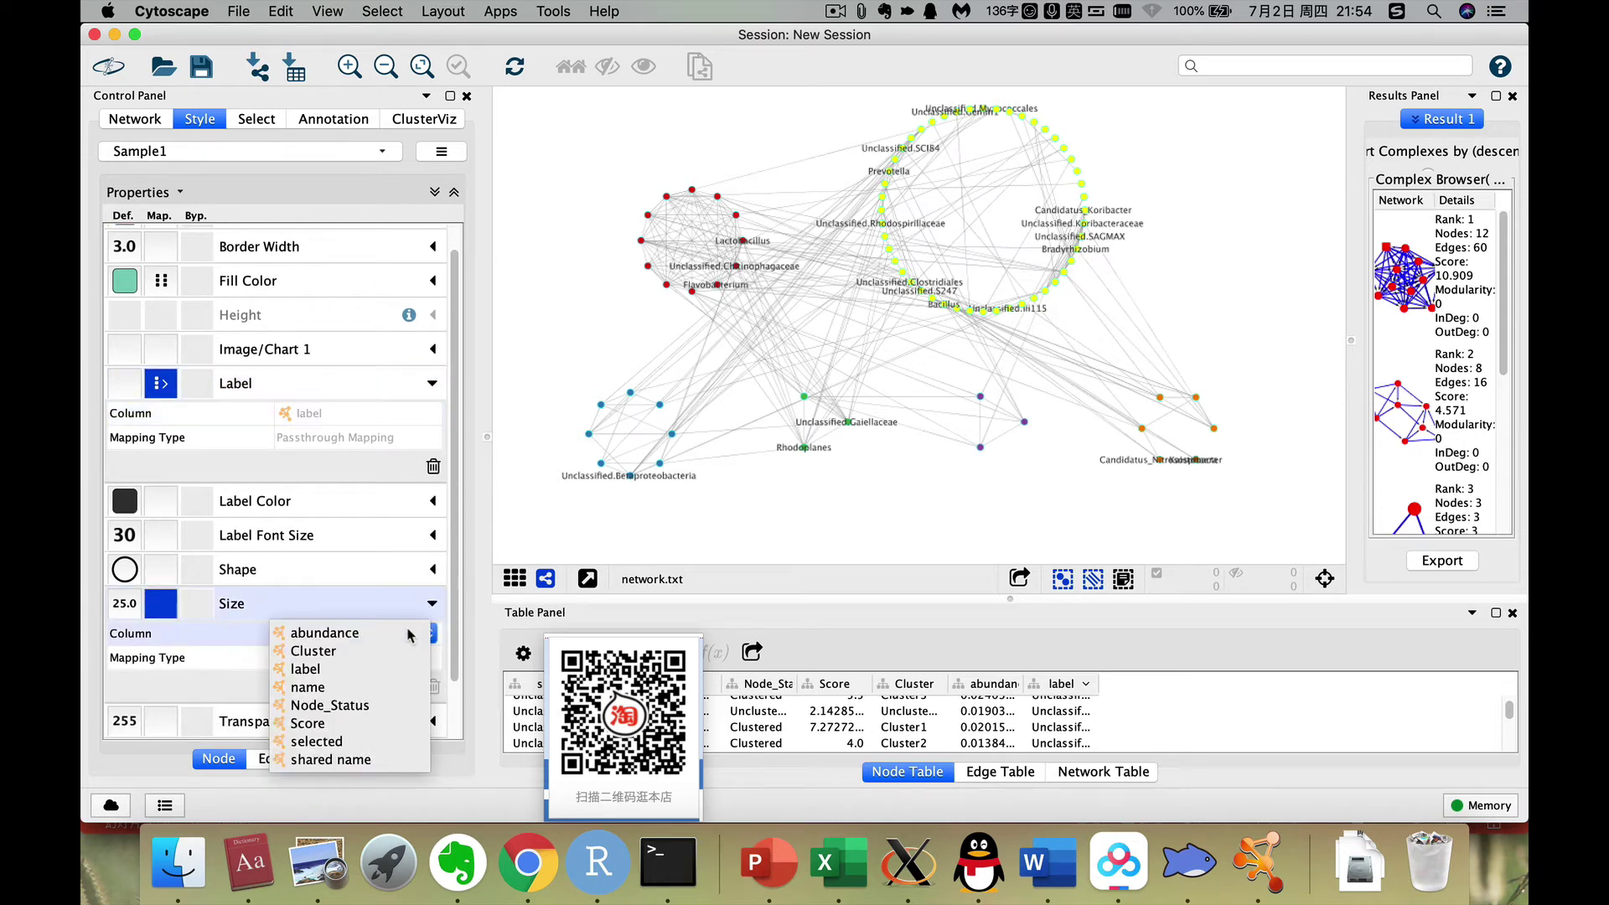
{"action": "left_click", "coordinate": [335, 633]}
{"action": "left_click", "coordinate": [349, 664]}
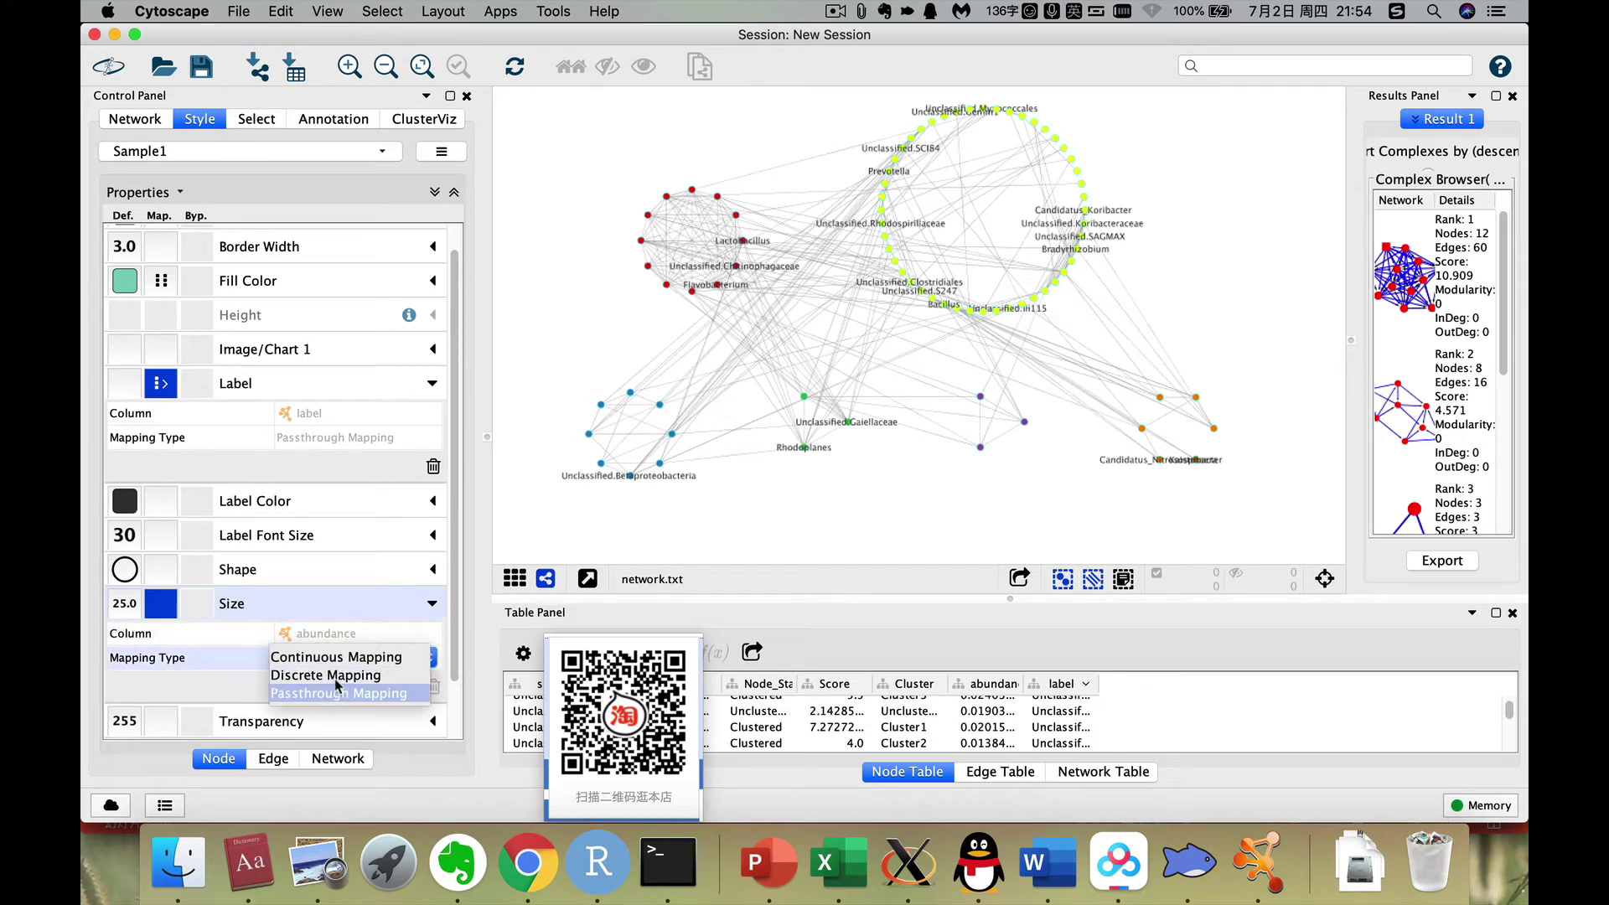
{"action": "left_click", "coordinate": [340, 657]}
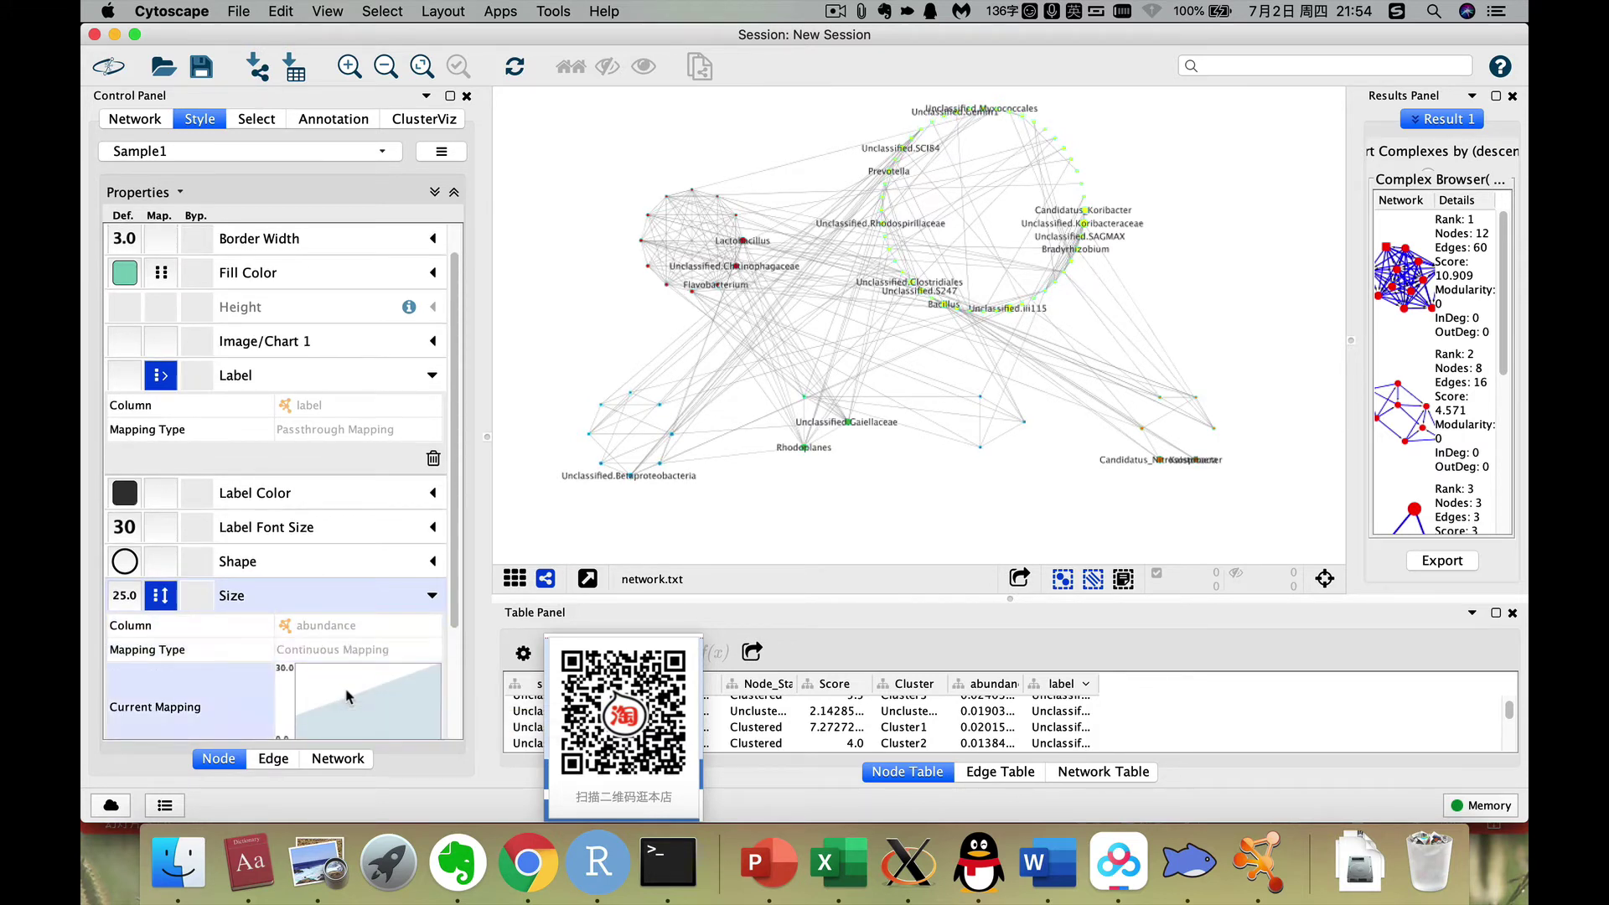
Adjust the size mapping range to about 28.5 minimum and 124.3 maximum.
{"action": "left_click", "coordinate": [348, 695]}
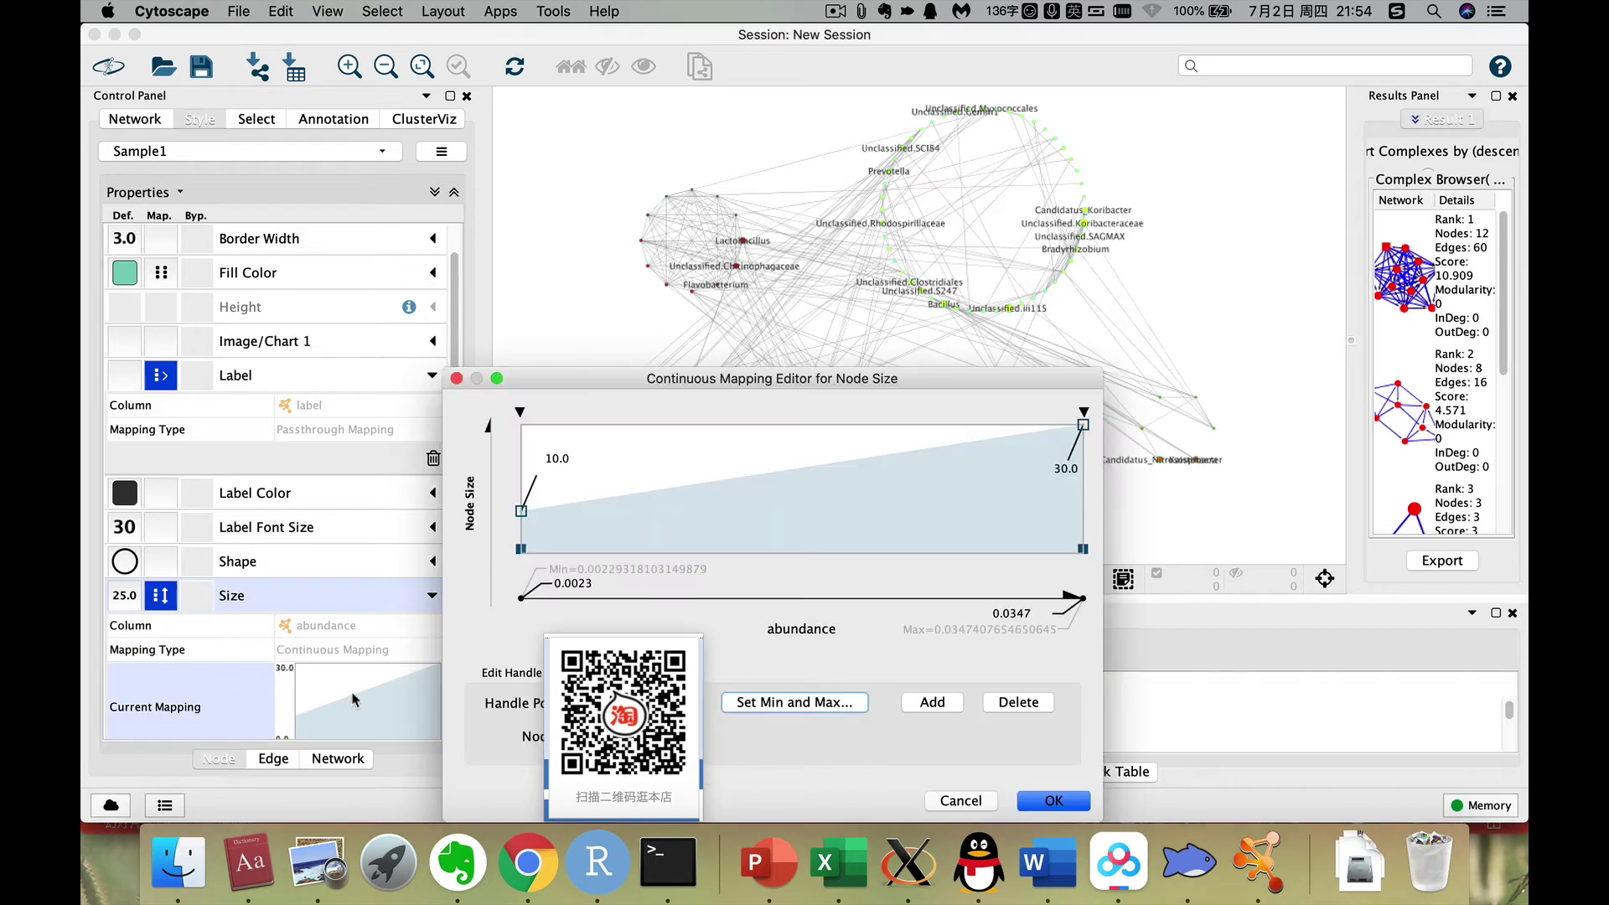
{"action": "left_click_drag", "start_coordinate": [520, 521], "coordinate": [868, 436]}
{"action": "left_click_drag", "start_coordinate": [1086, 427], "coordinate": [1087, 478]}
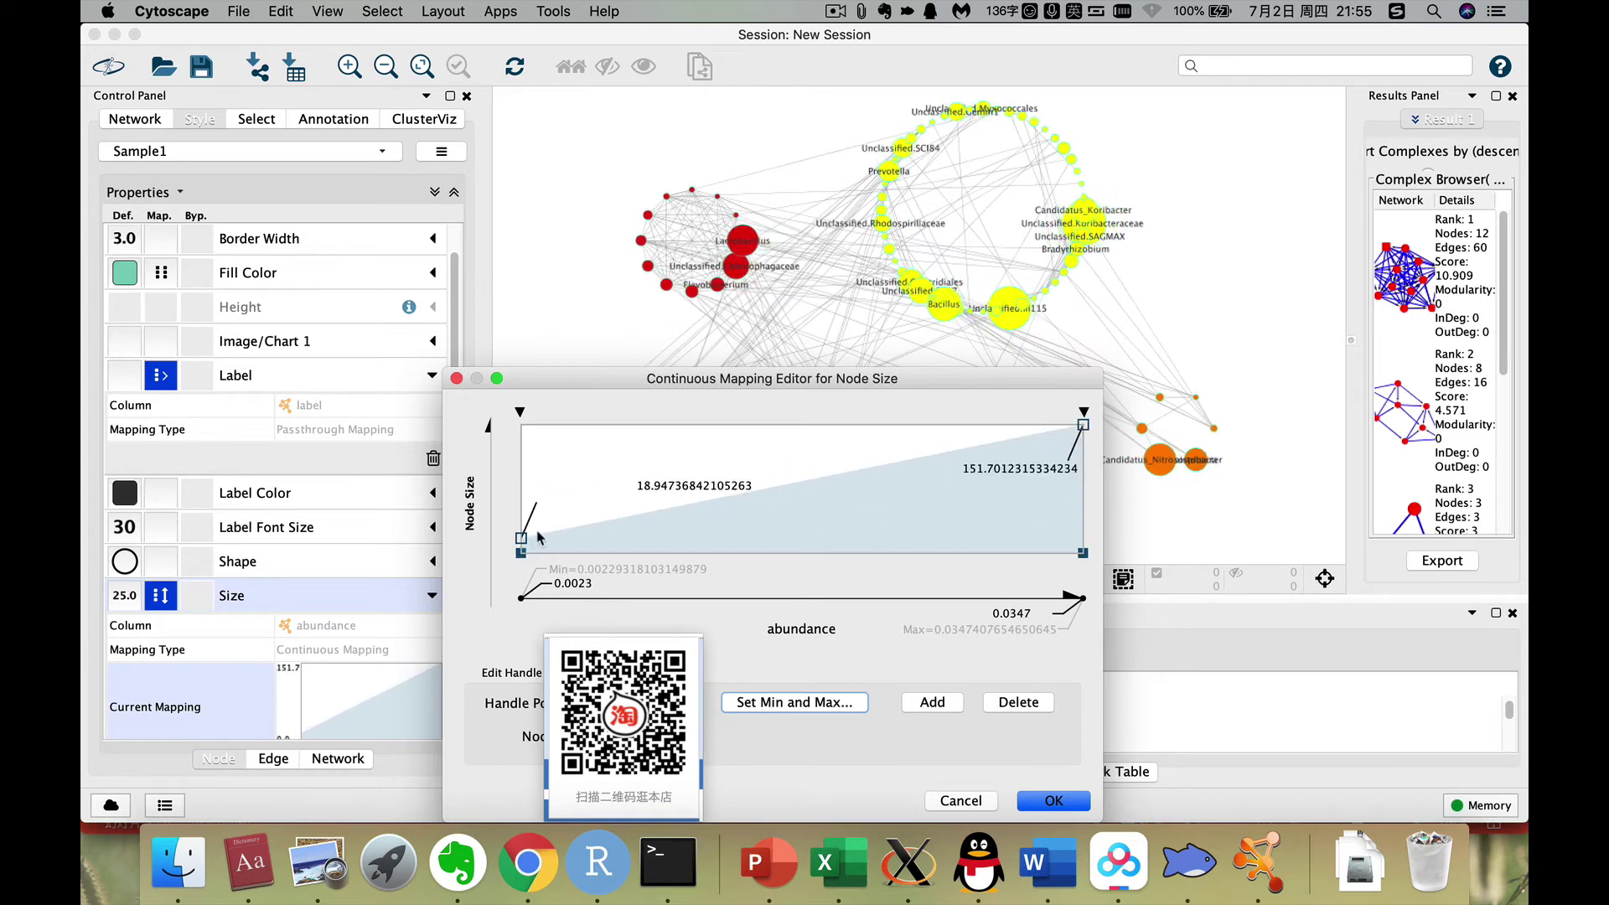
{"action": "mouse_move", "coordinate": [522, 537]}
{"action": "left_mouse_down"}
{"action": "mouse_move", "coordinate": [522, 506]}
{"action": "mouse_move", "coordinate": [521, 528]}
{"action": "left_mouse_up"}
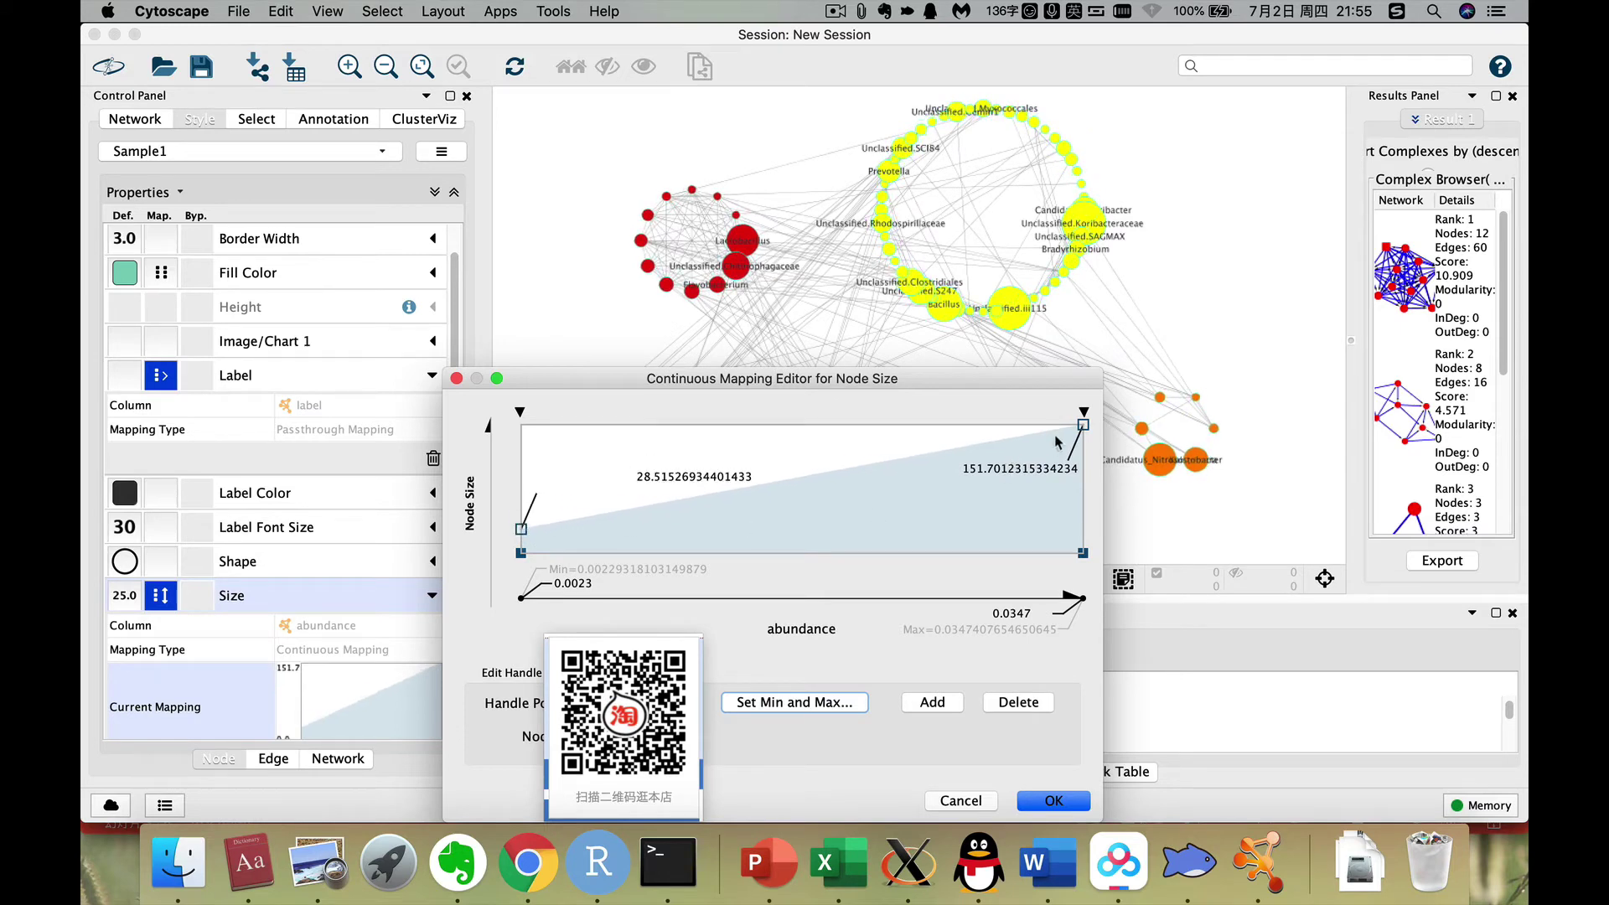
{"action": "left_click_drag", "start_coordinate": [1082, 426], "coordinate": [1091, 437]}
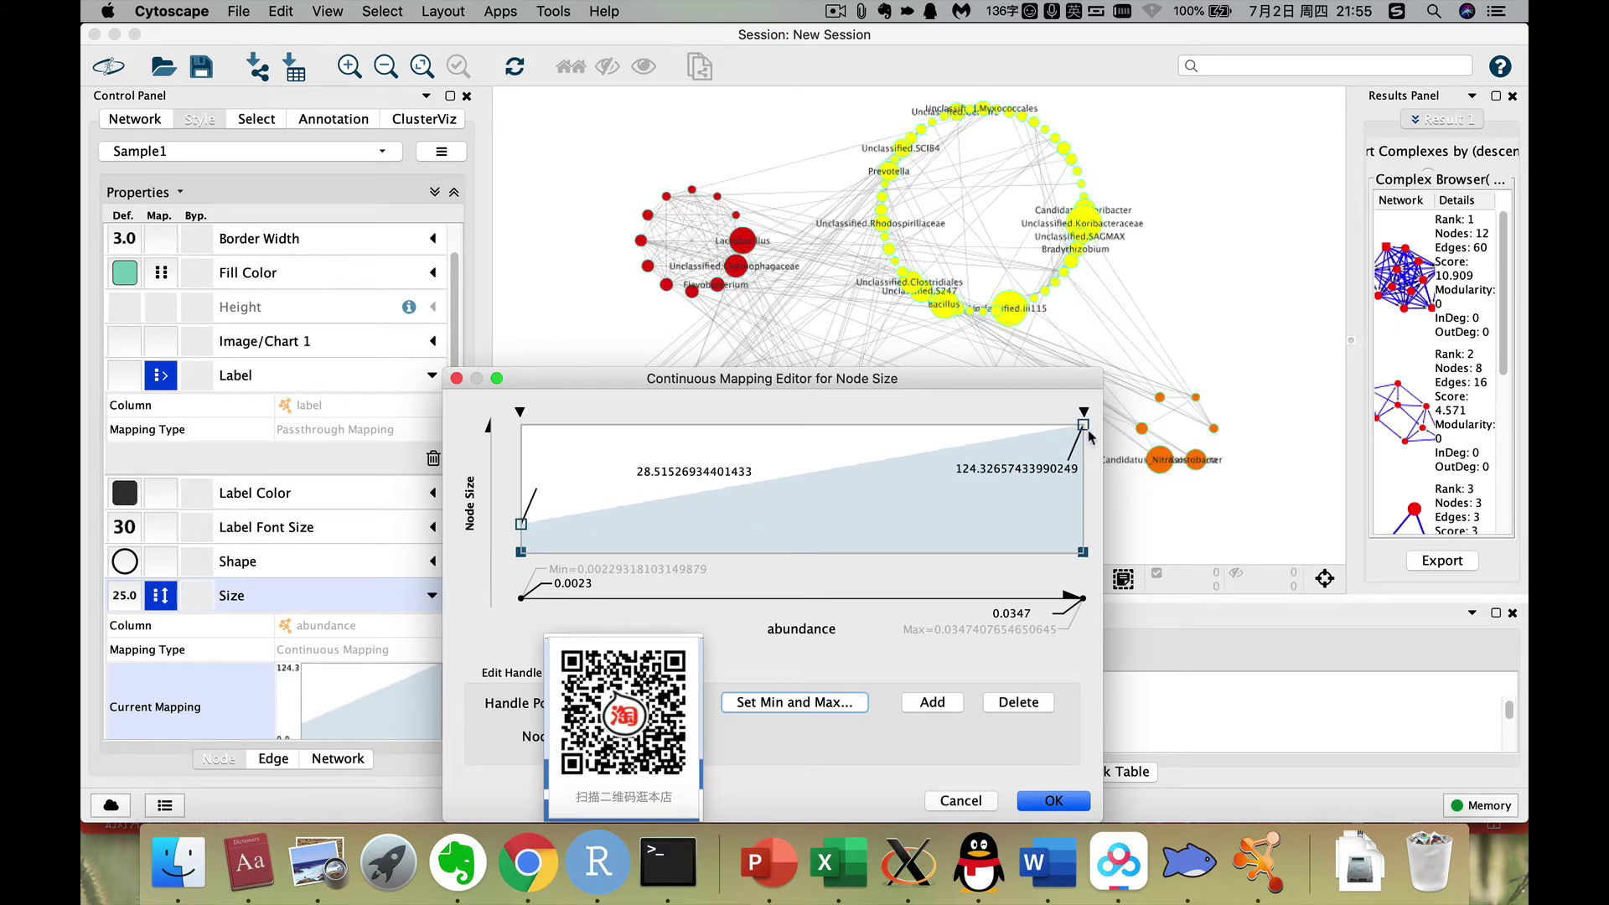
{"action": "left_click", "coordinate": [1052, 801]}
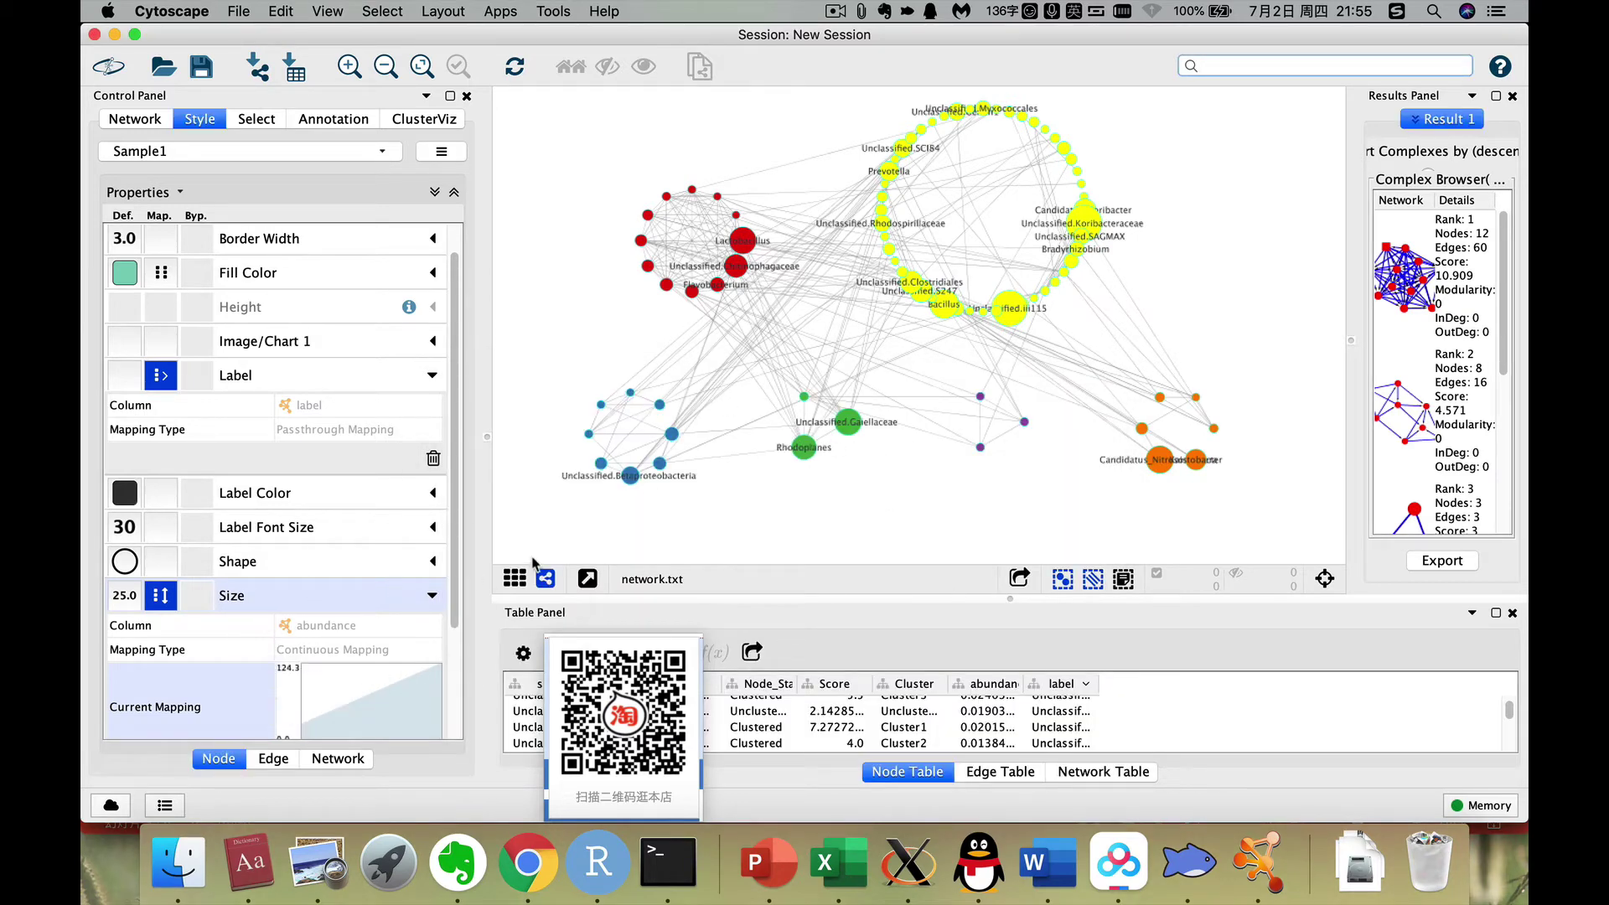
{"action": "left_click_drag", "start_coordinate": [454, 567], "coordinate": [453, 700]}
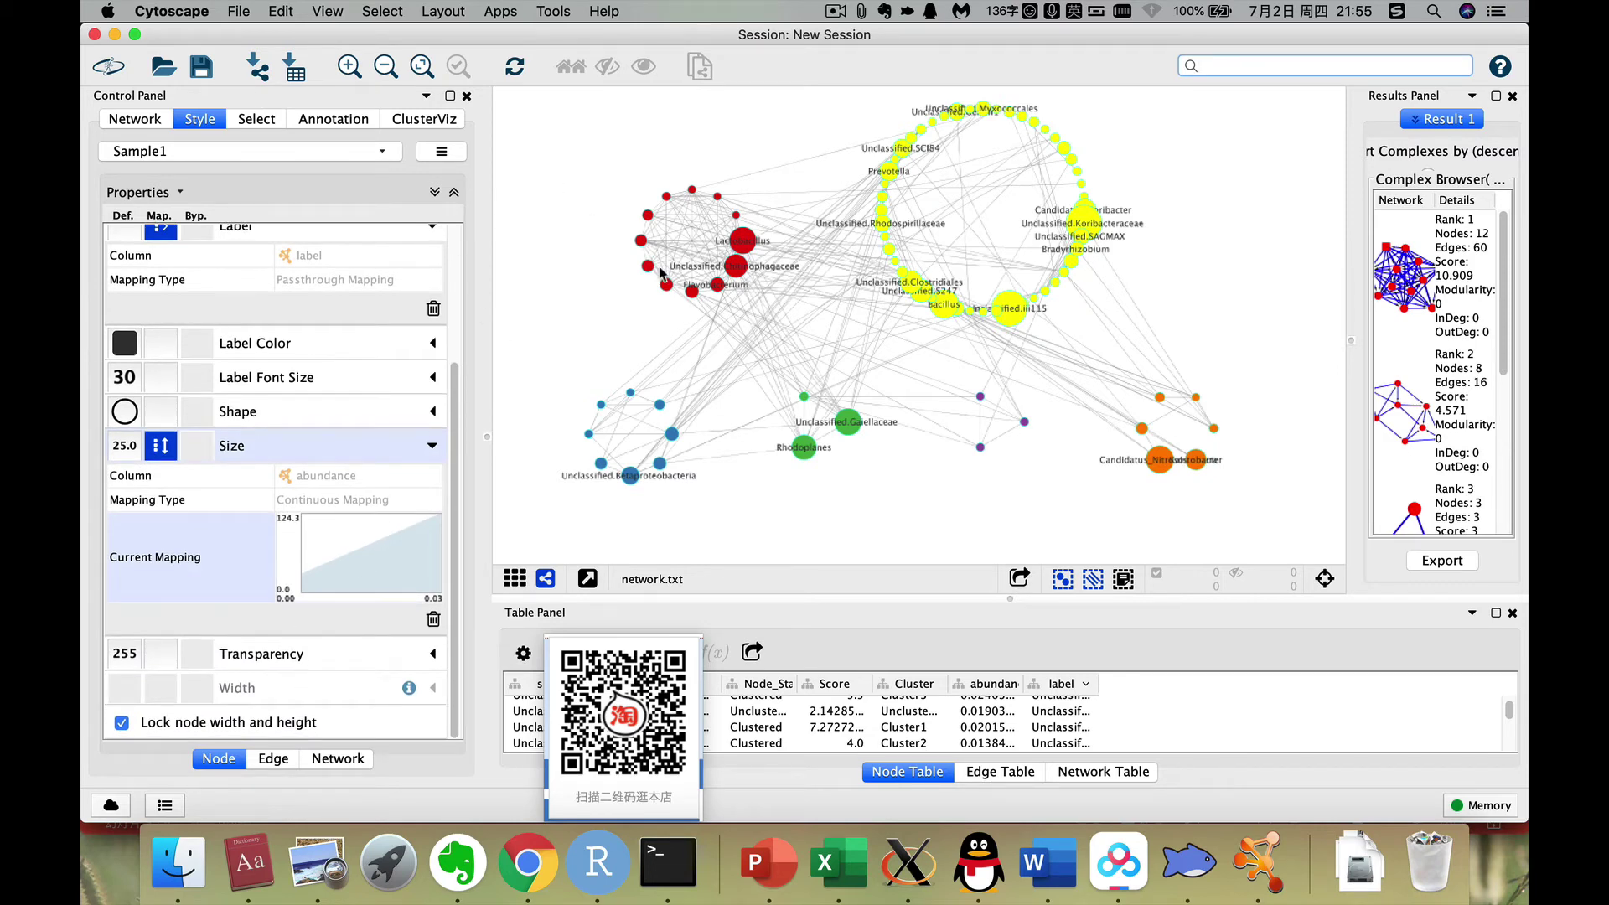
Show the edge style properties and check the reference figure's edge colour legend.
{"action": "left_click", "coordinate": [265, 759]}
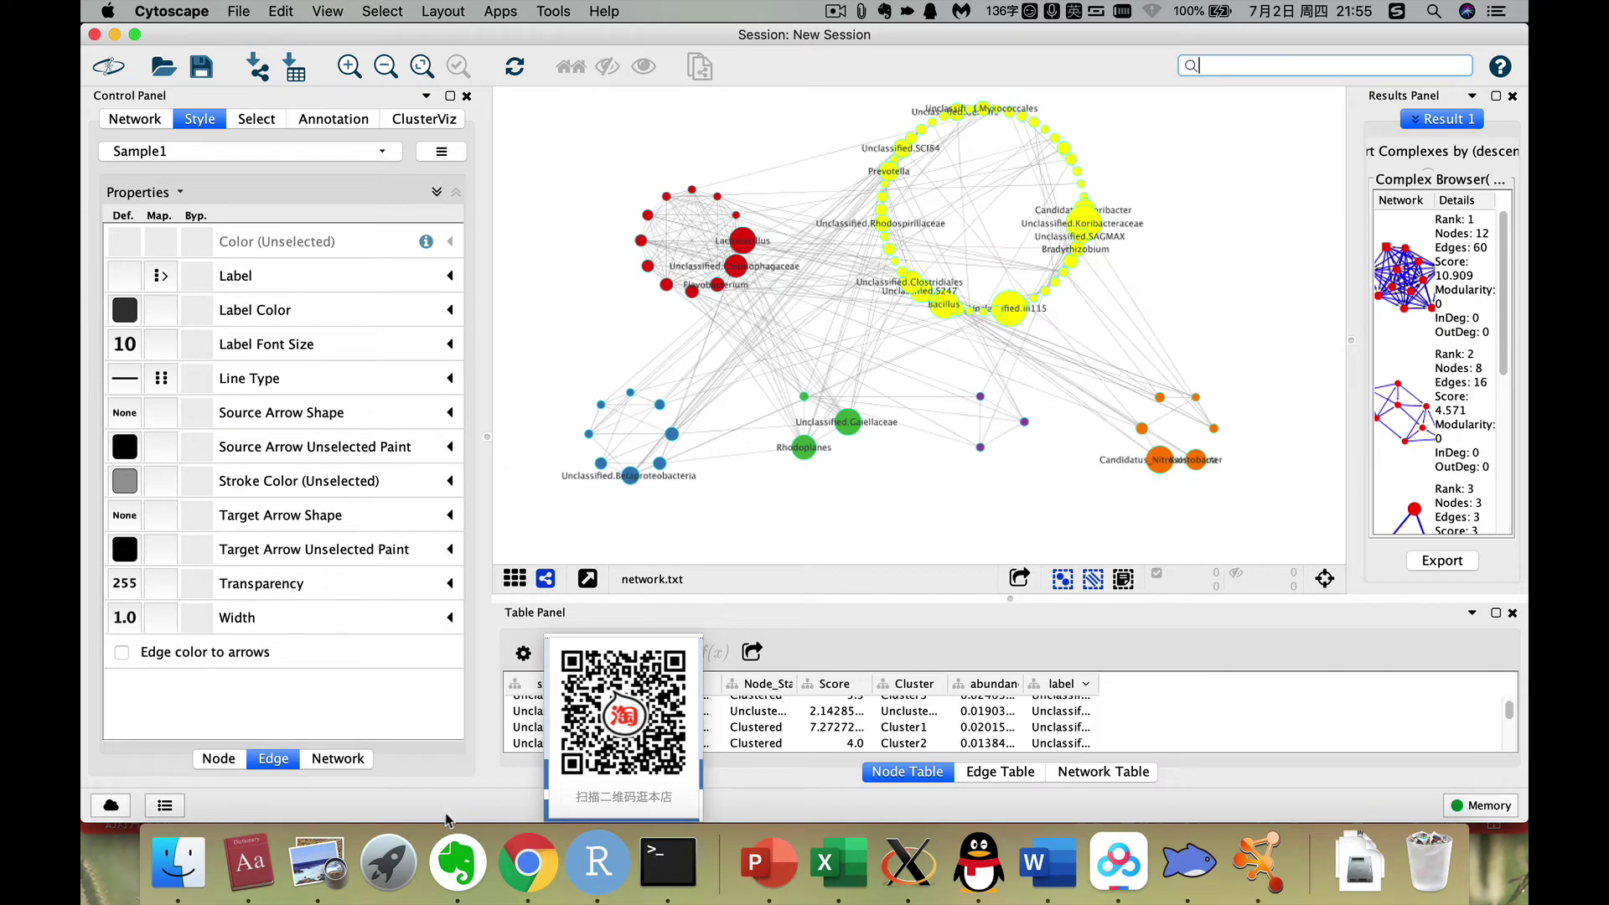
{"action": "left_click", "coordinate": [329, 862]}
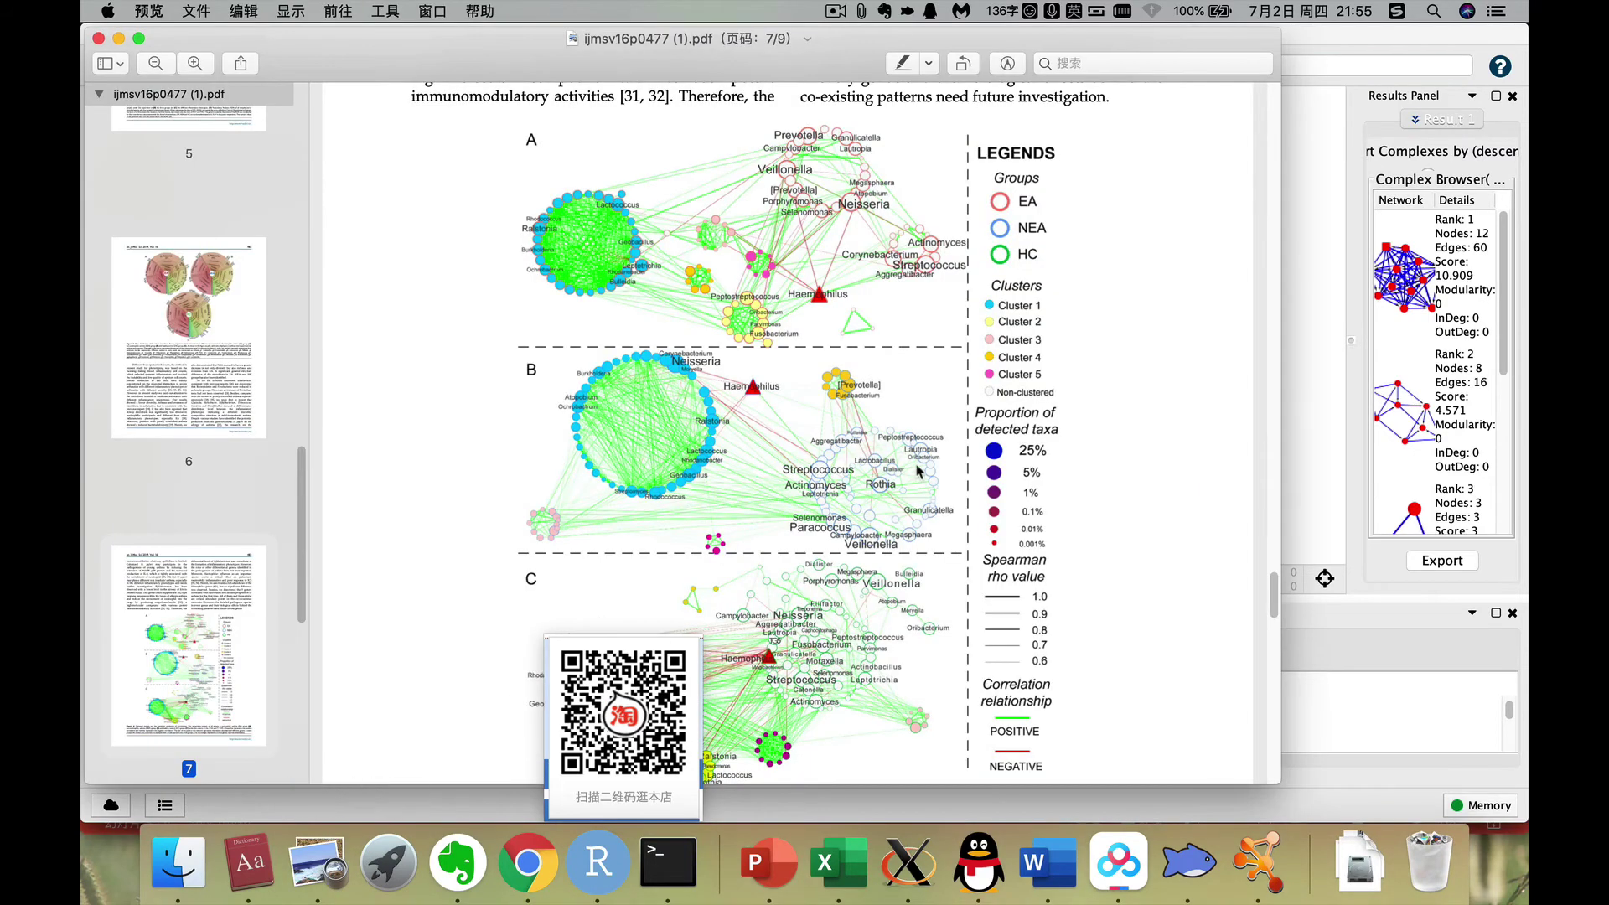
{"action": "scroll", "coordinate": [1010, 688], "scroll_direction": "down", "scroll_amount": 1}
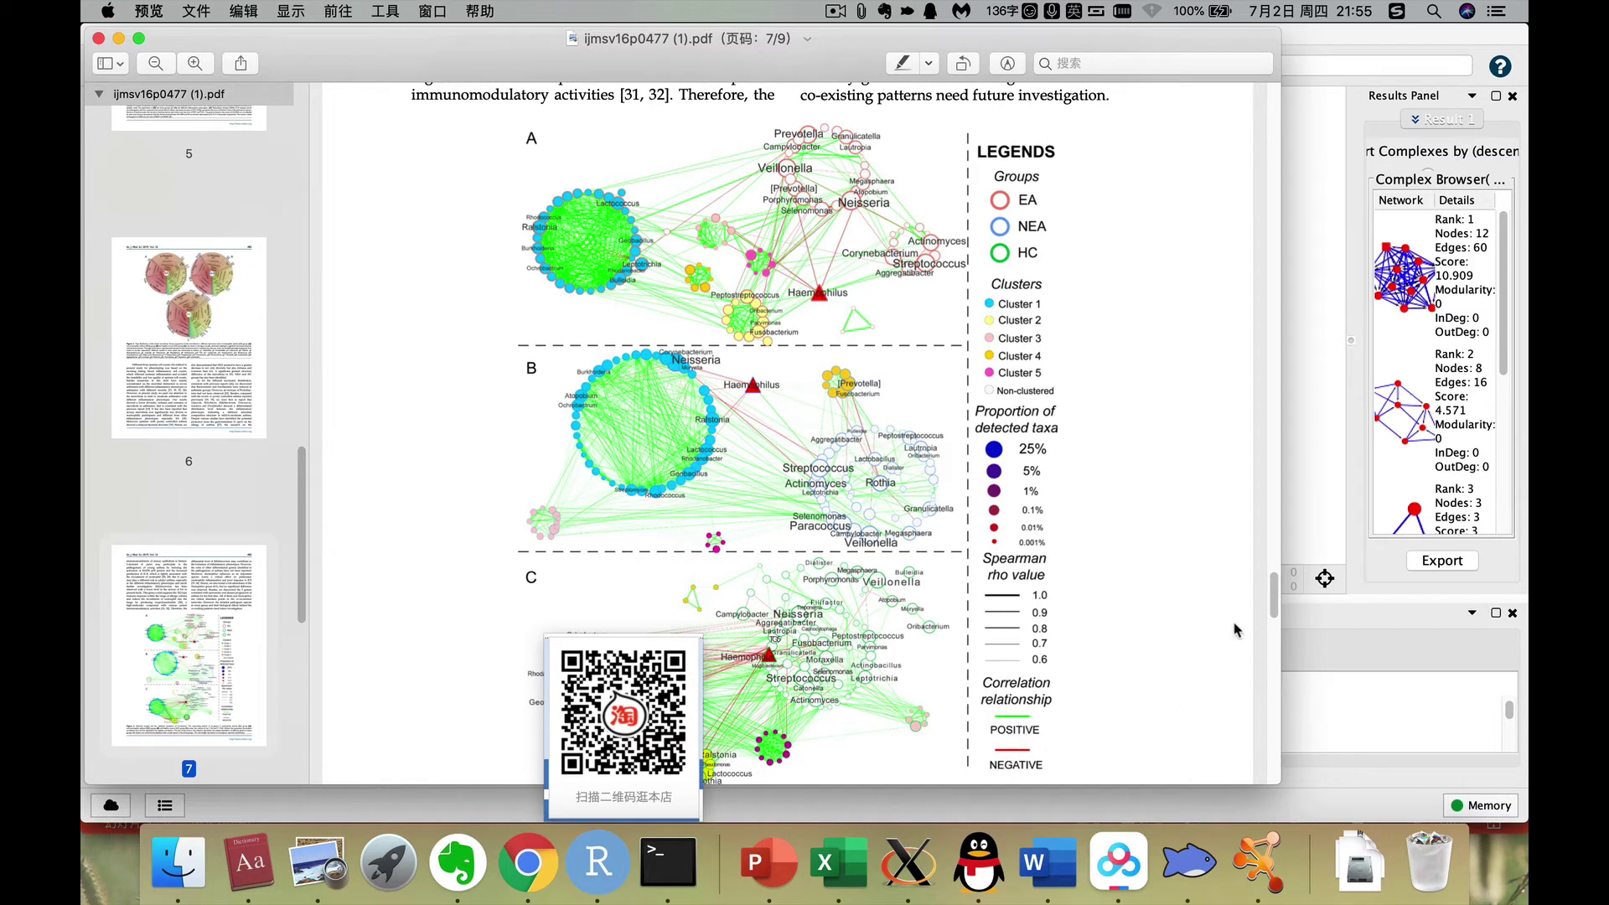
{"action": "left_click", "coordinate": [1336, 162]}
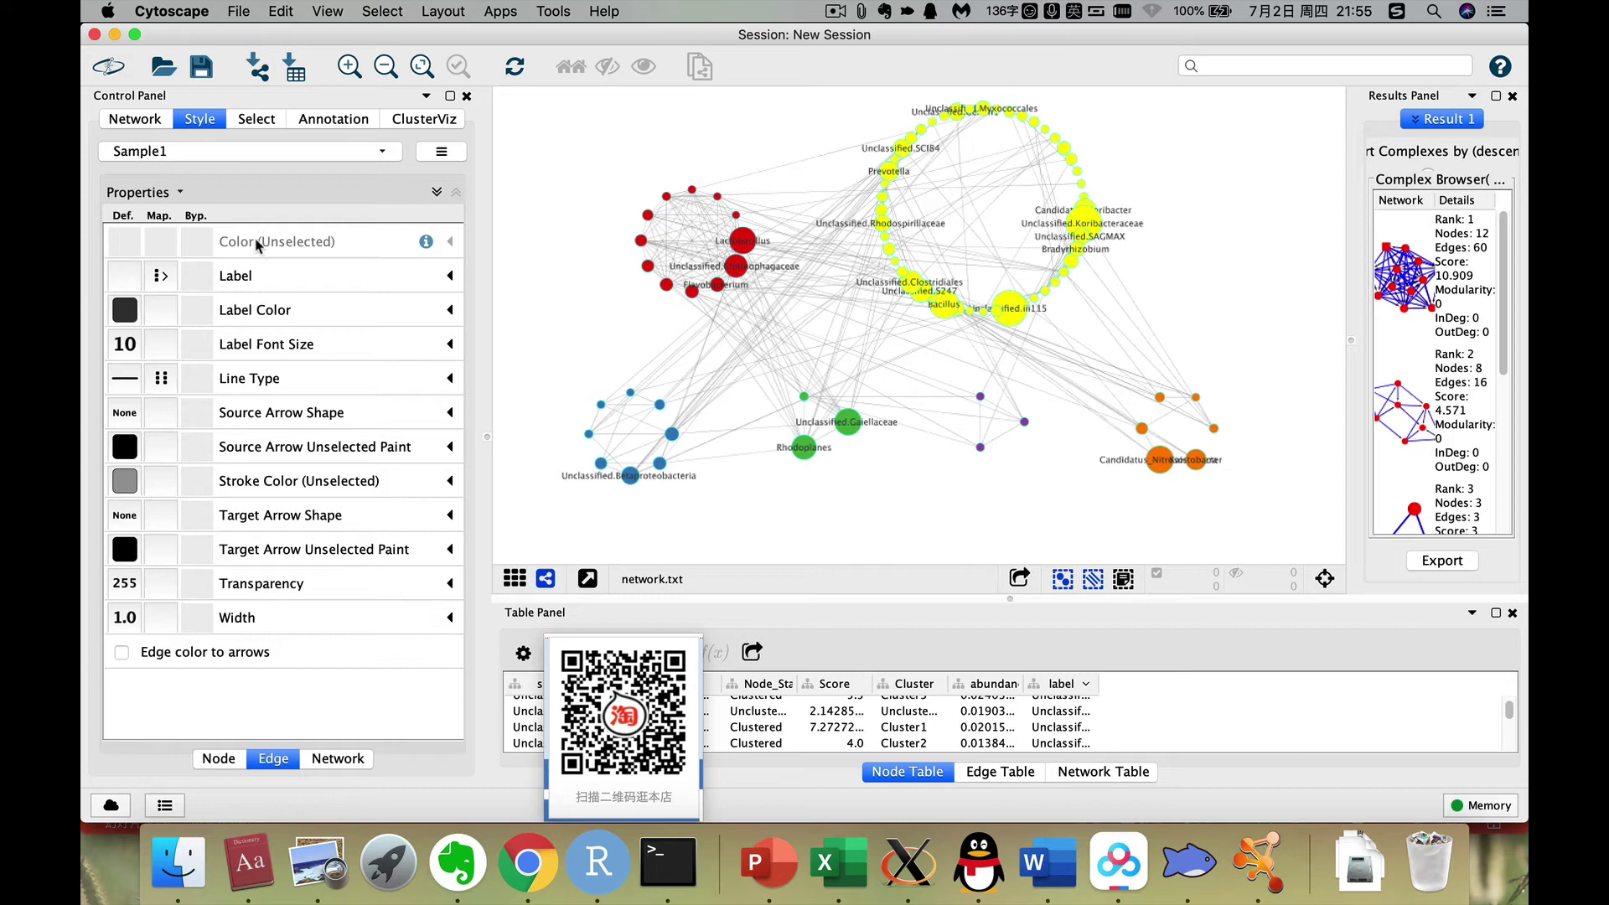
Make arrows match edge colour and map edge colour discretely to po_ne.
{"action": "left_click", "coordinate": [122, 653]}
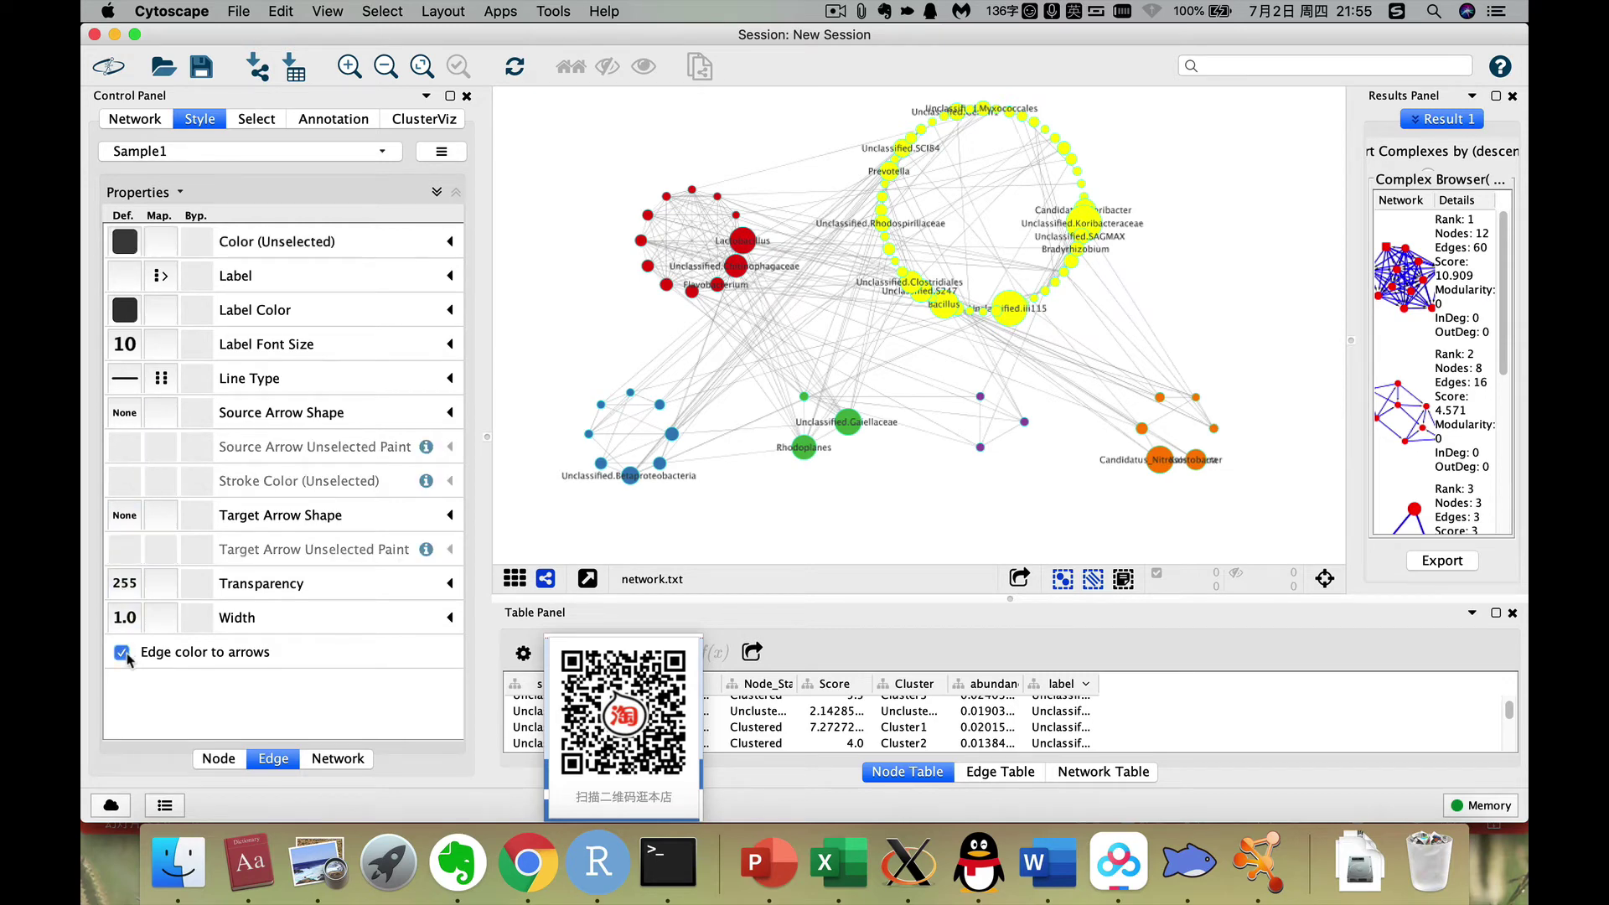
{"action": "left_click", "coordinate": [451, 242]}
{"action": "left_click", "coordinate": [394, 271]}
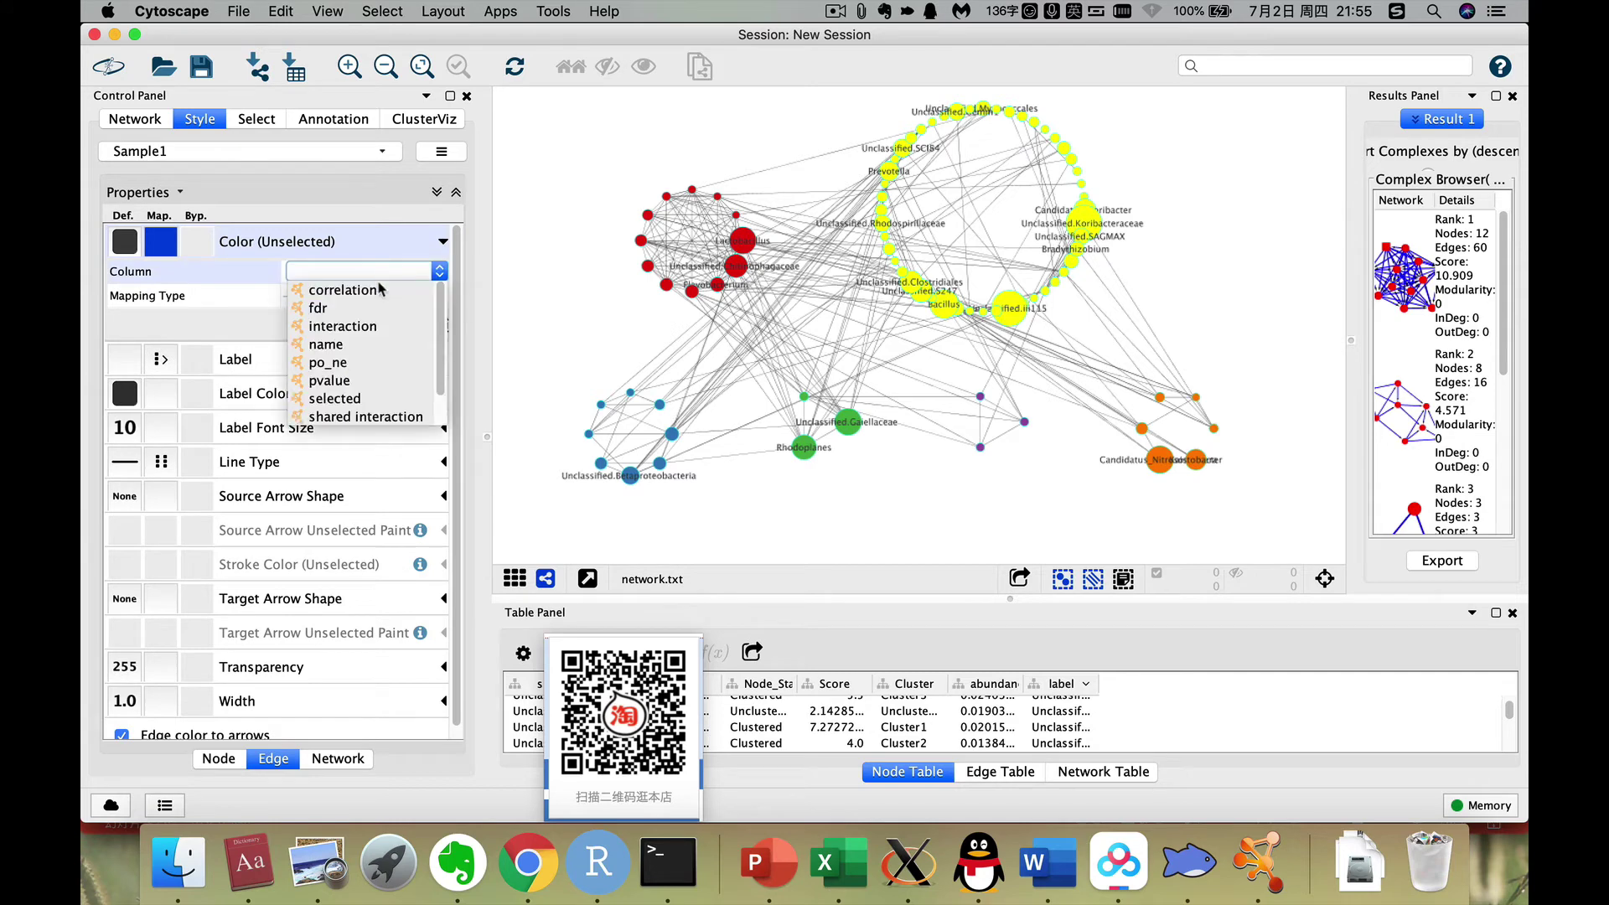
{"action": "left_click", "coordinate": [342, 364]}
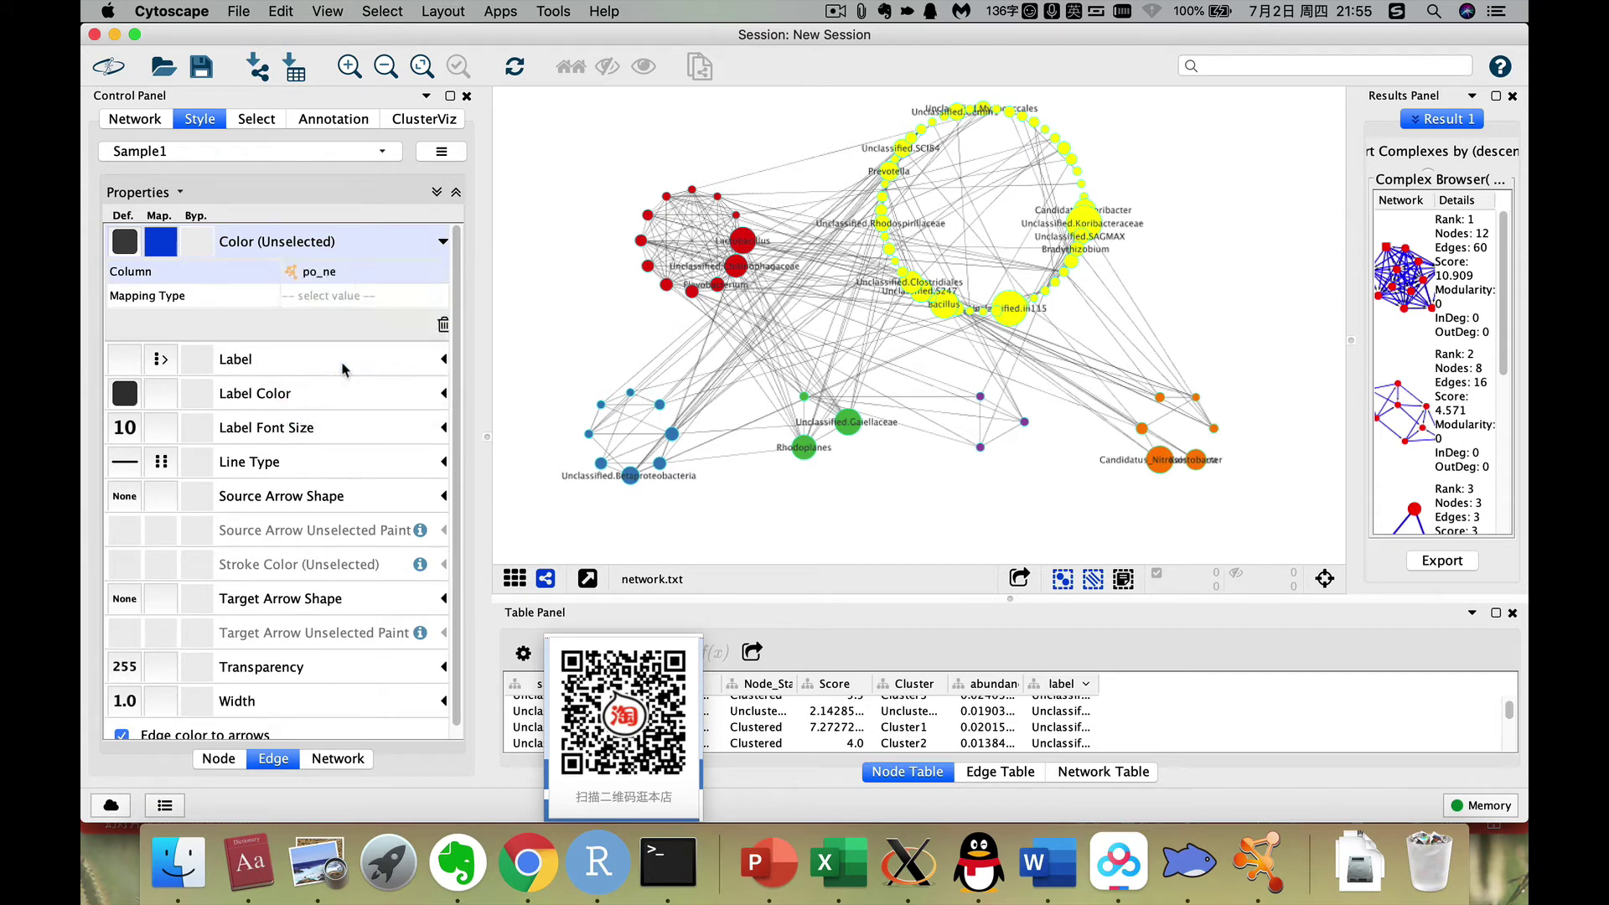
{"action": "left_click", "coordinate": [345, 296]}
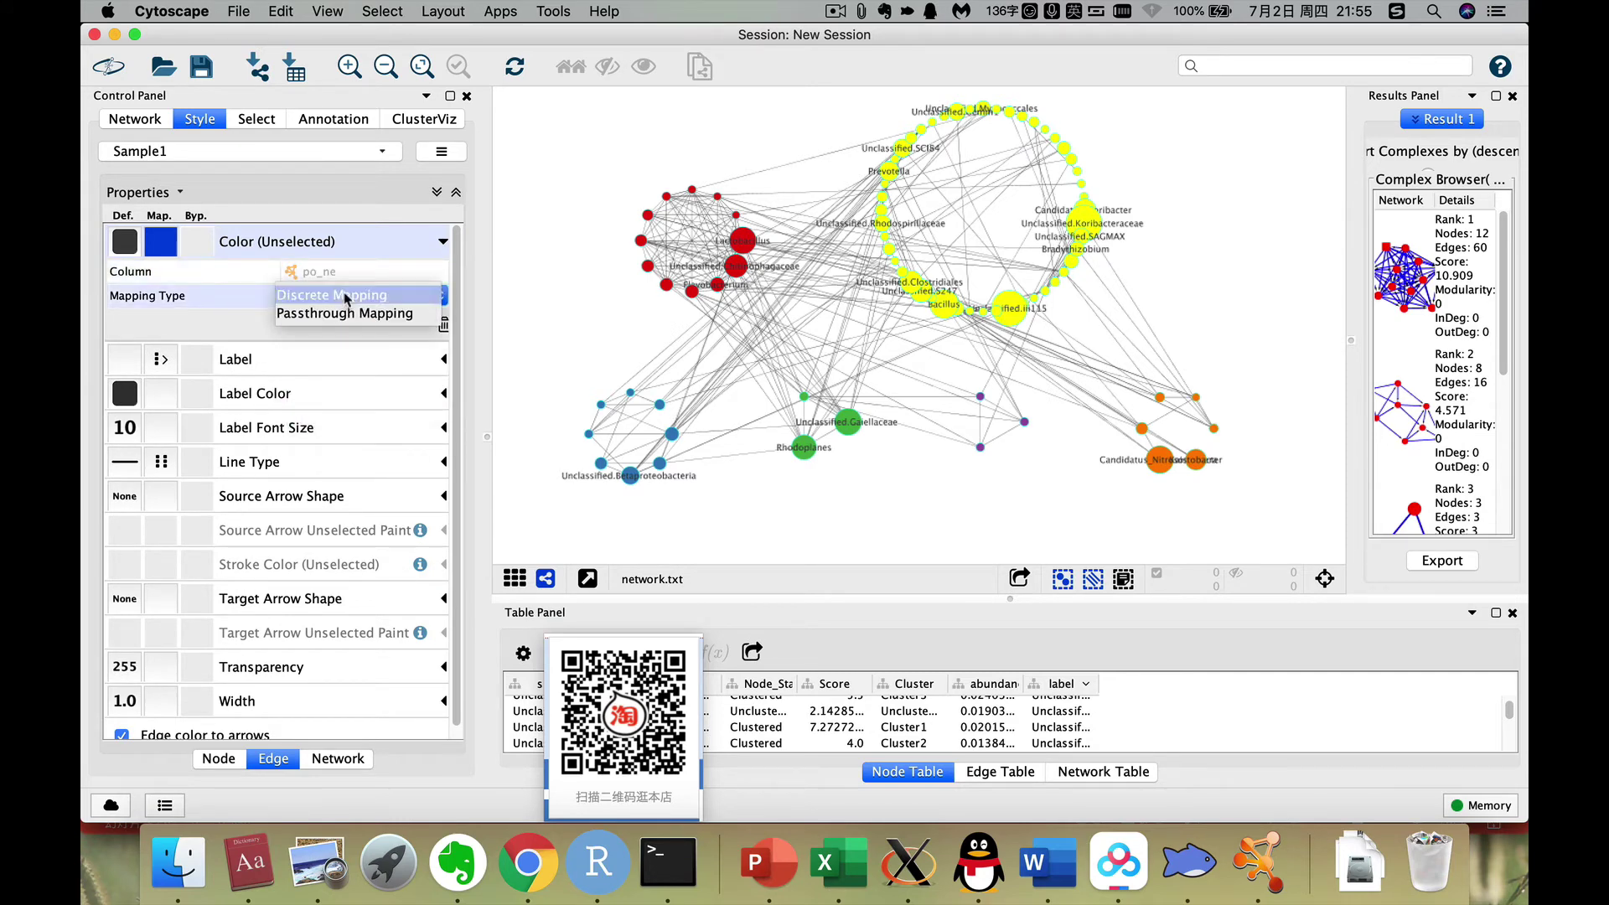
{"action": "left_click", "coordinate": [346, 296]}
Generate Rainbow colours for po_ne, then set negative edges green (#00CC00), positive red.
{"action": "left_click", "coordinate": [340, 318]}
{"action": "right_click", "coordinate": [340, 319]}
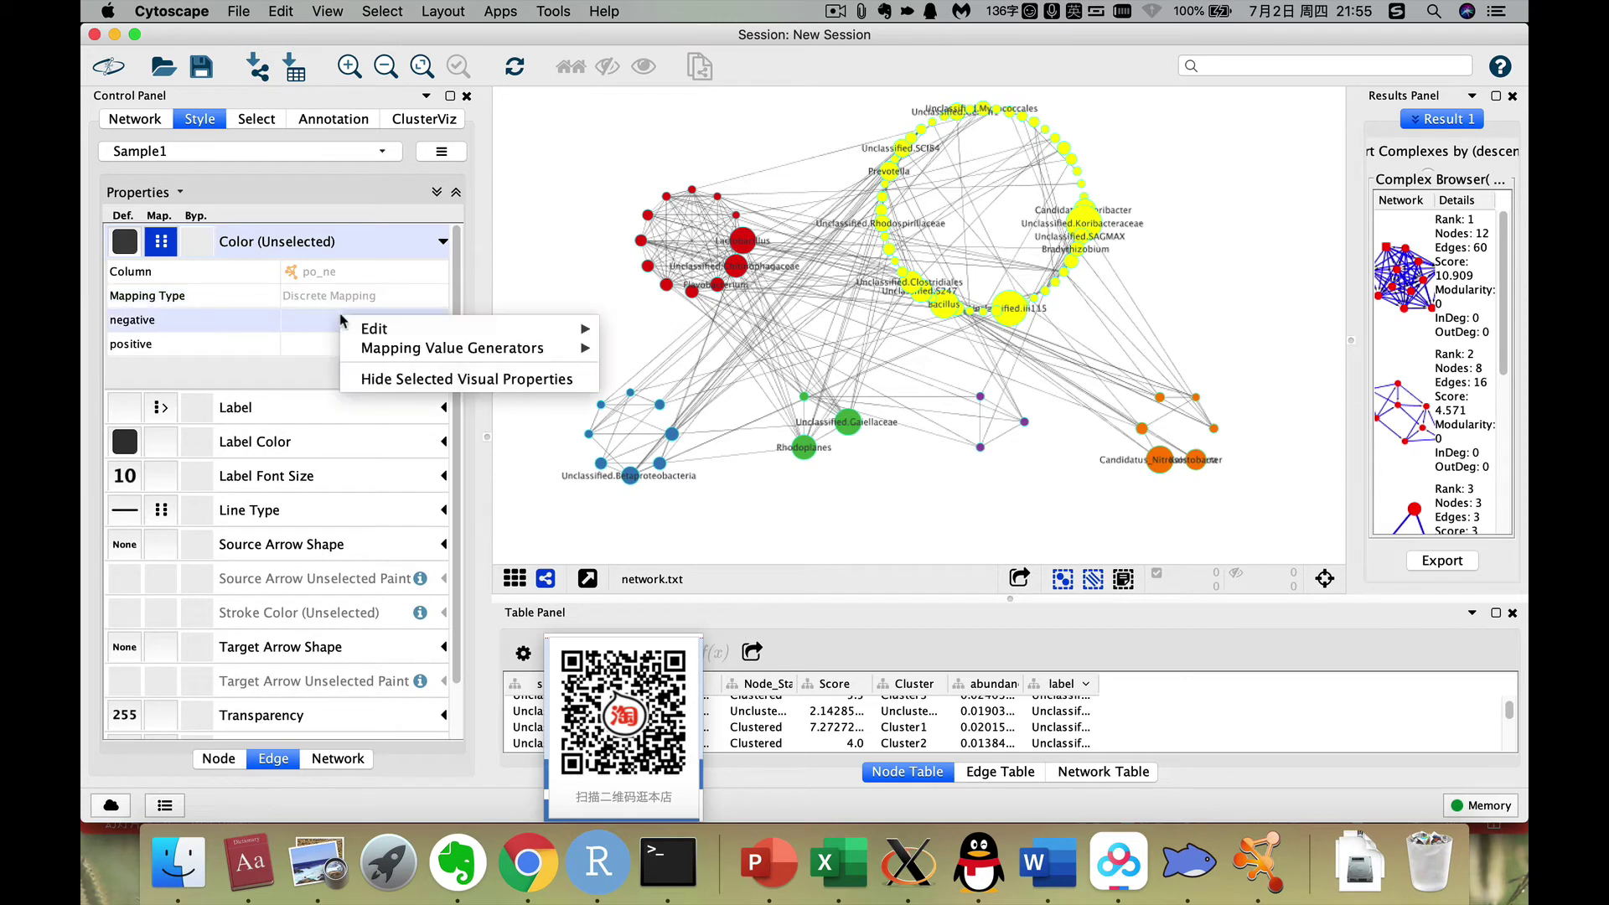
{"action": "mouse_move", "coordinate": [397, 348]}
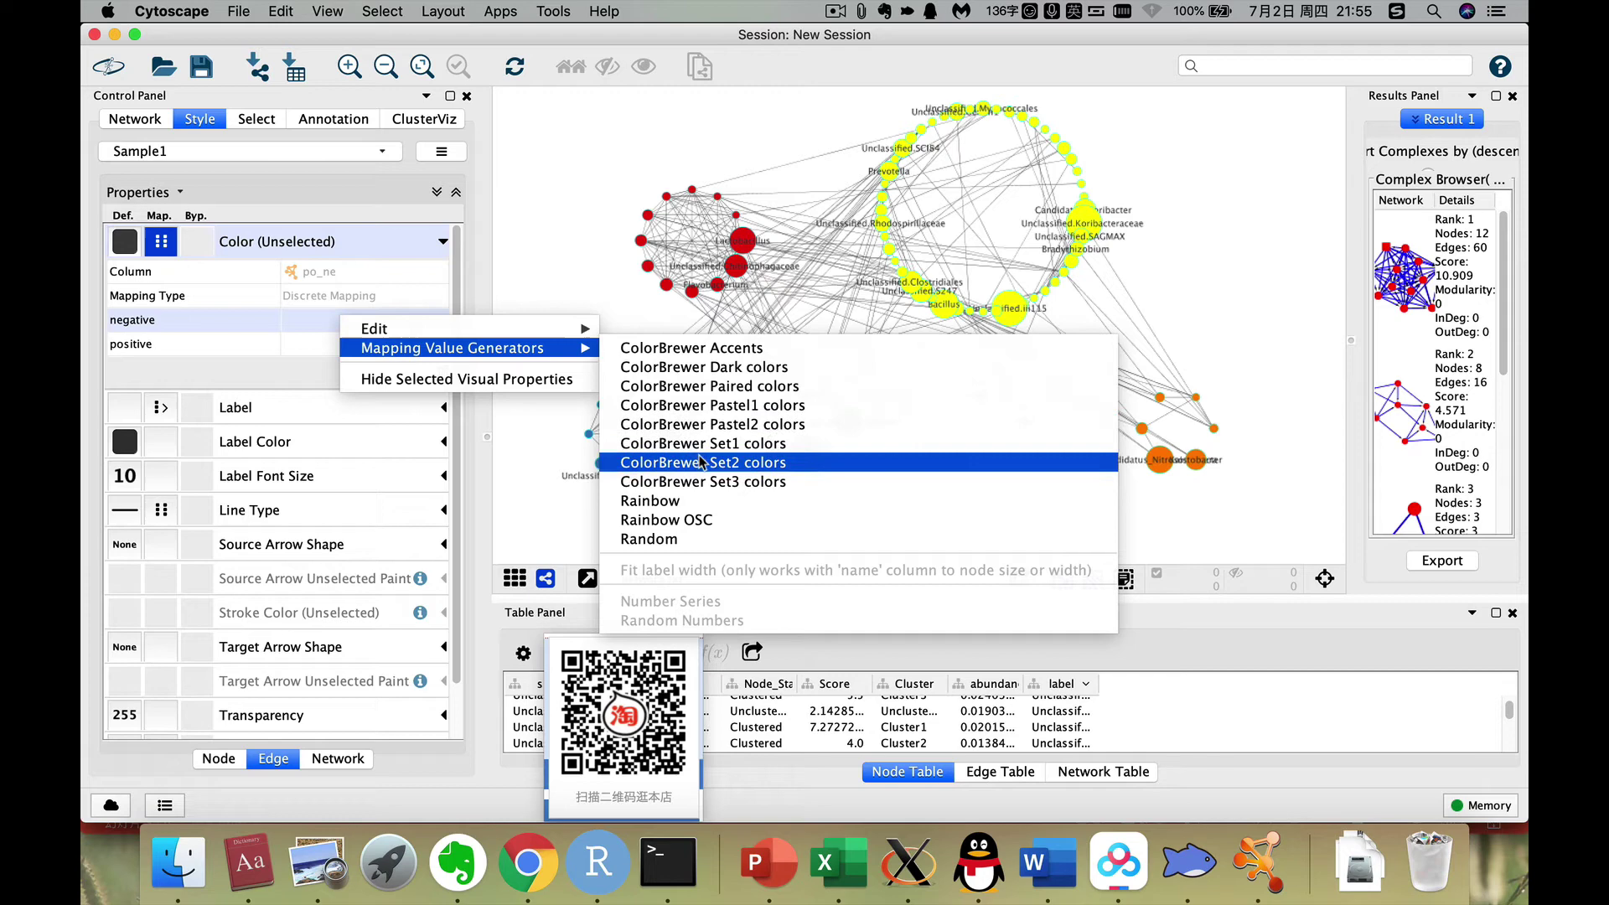
{"action": "left_click", "coordinate": [650, 500]}
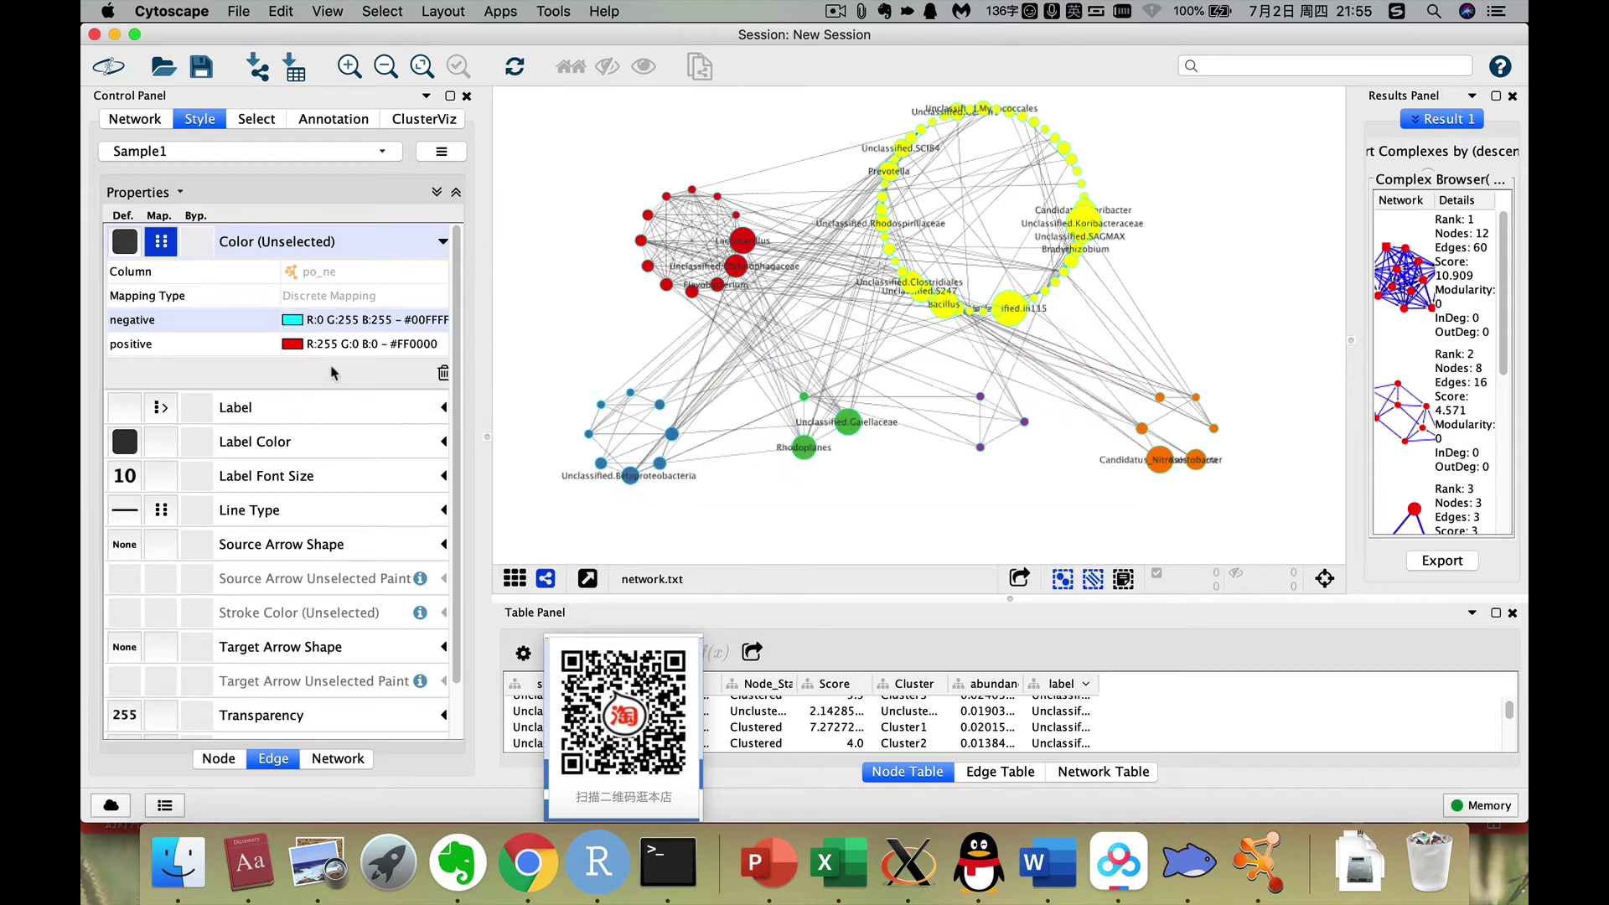
{"action": "left_click", "coordinate": [294, 326]}
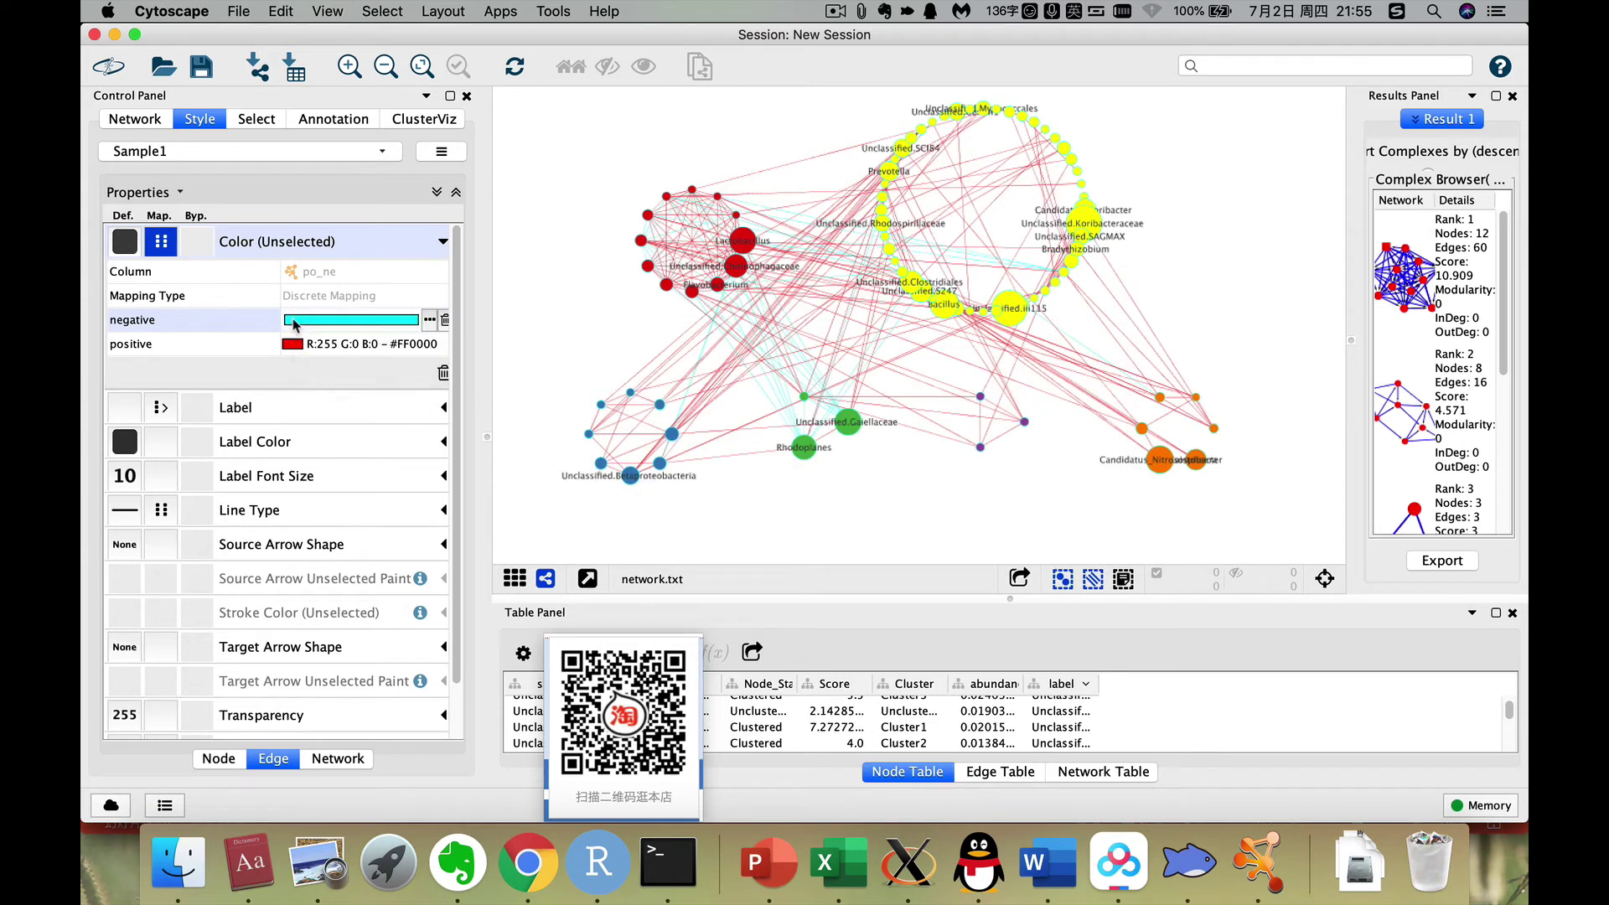
{"action": "left_click", "coordinate": [429, 320]}
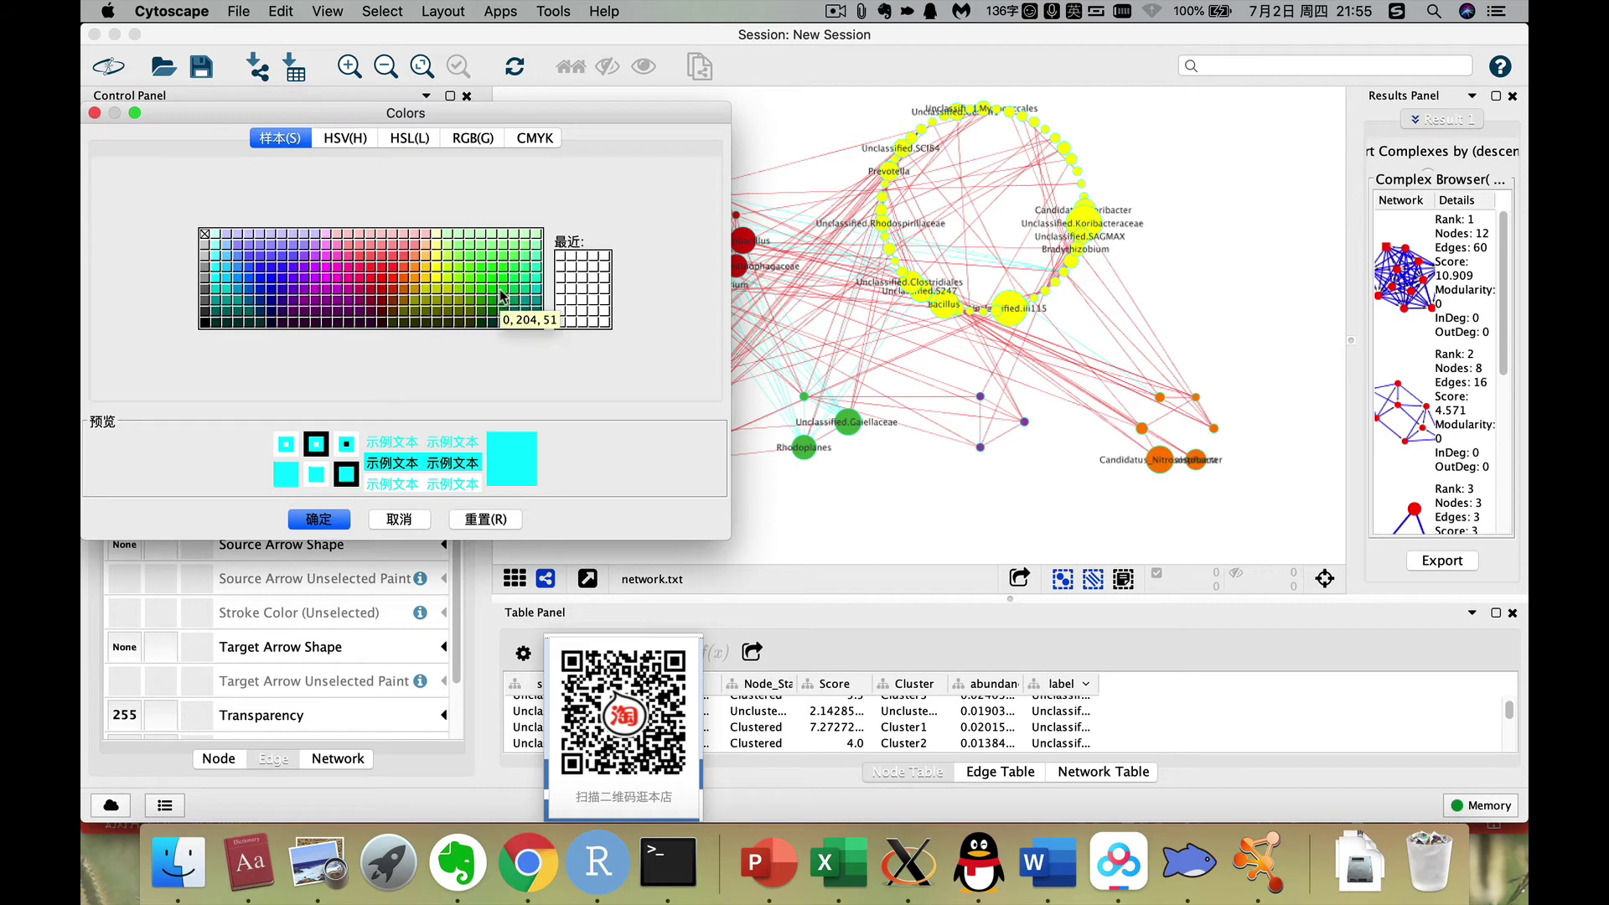
{"action": "left_click", "coordinate": [503, 292]}
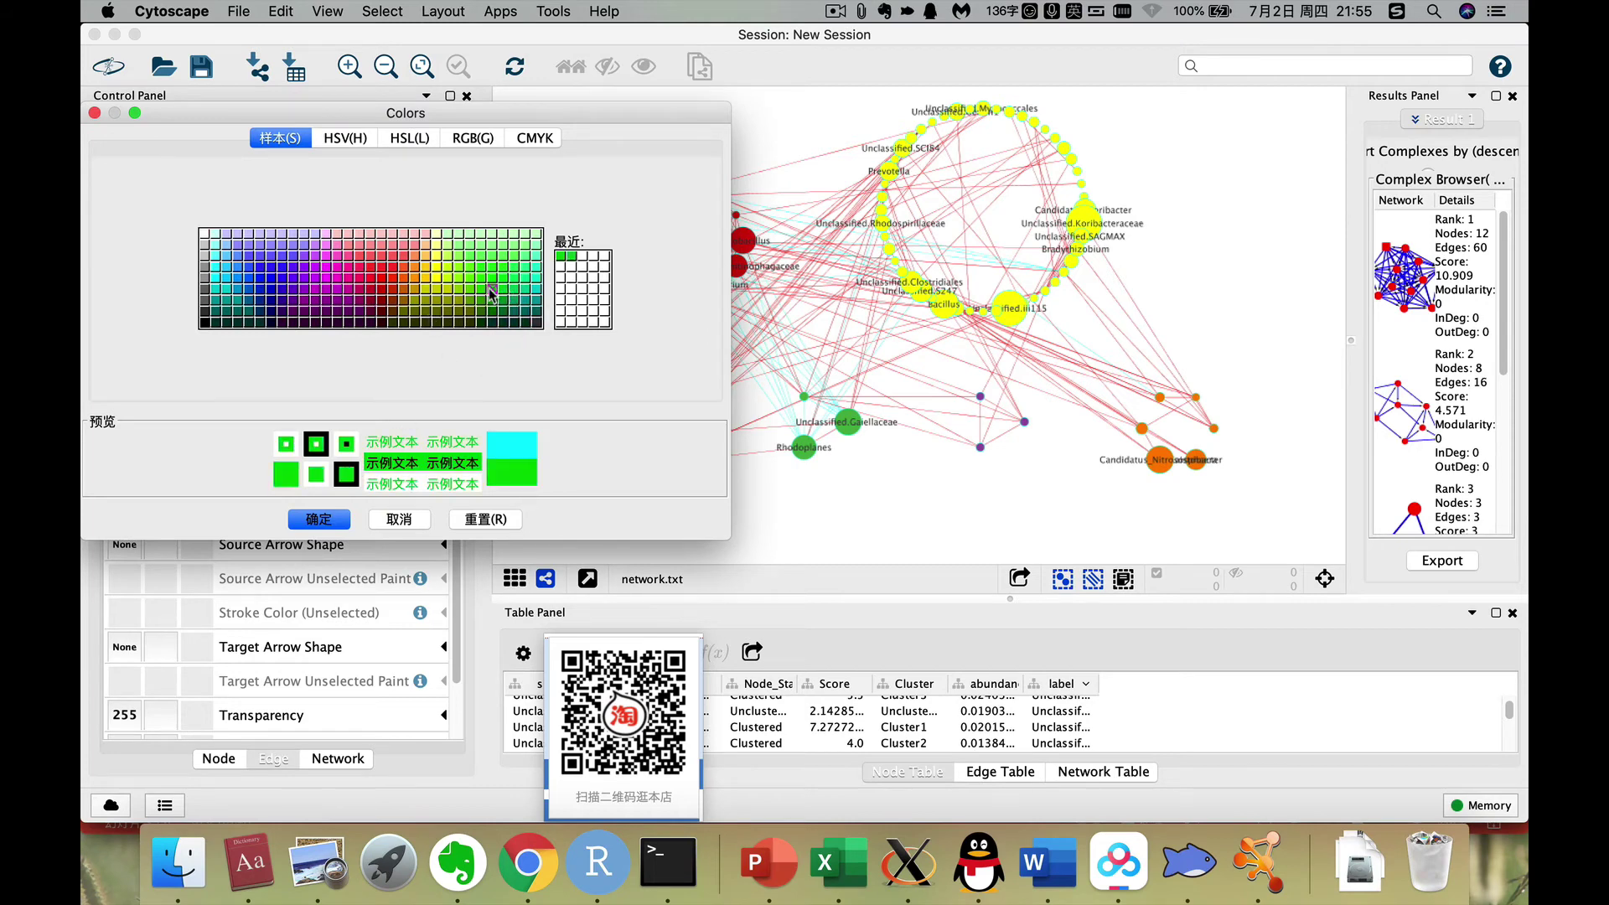
{"action": "left_click", "coordinate": [340, 519]}
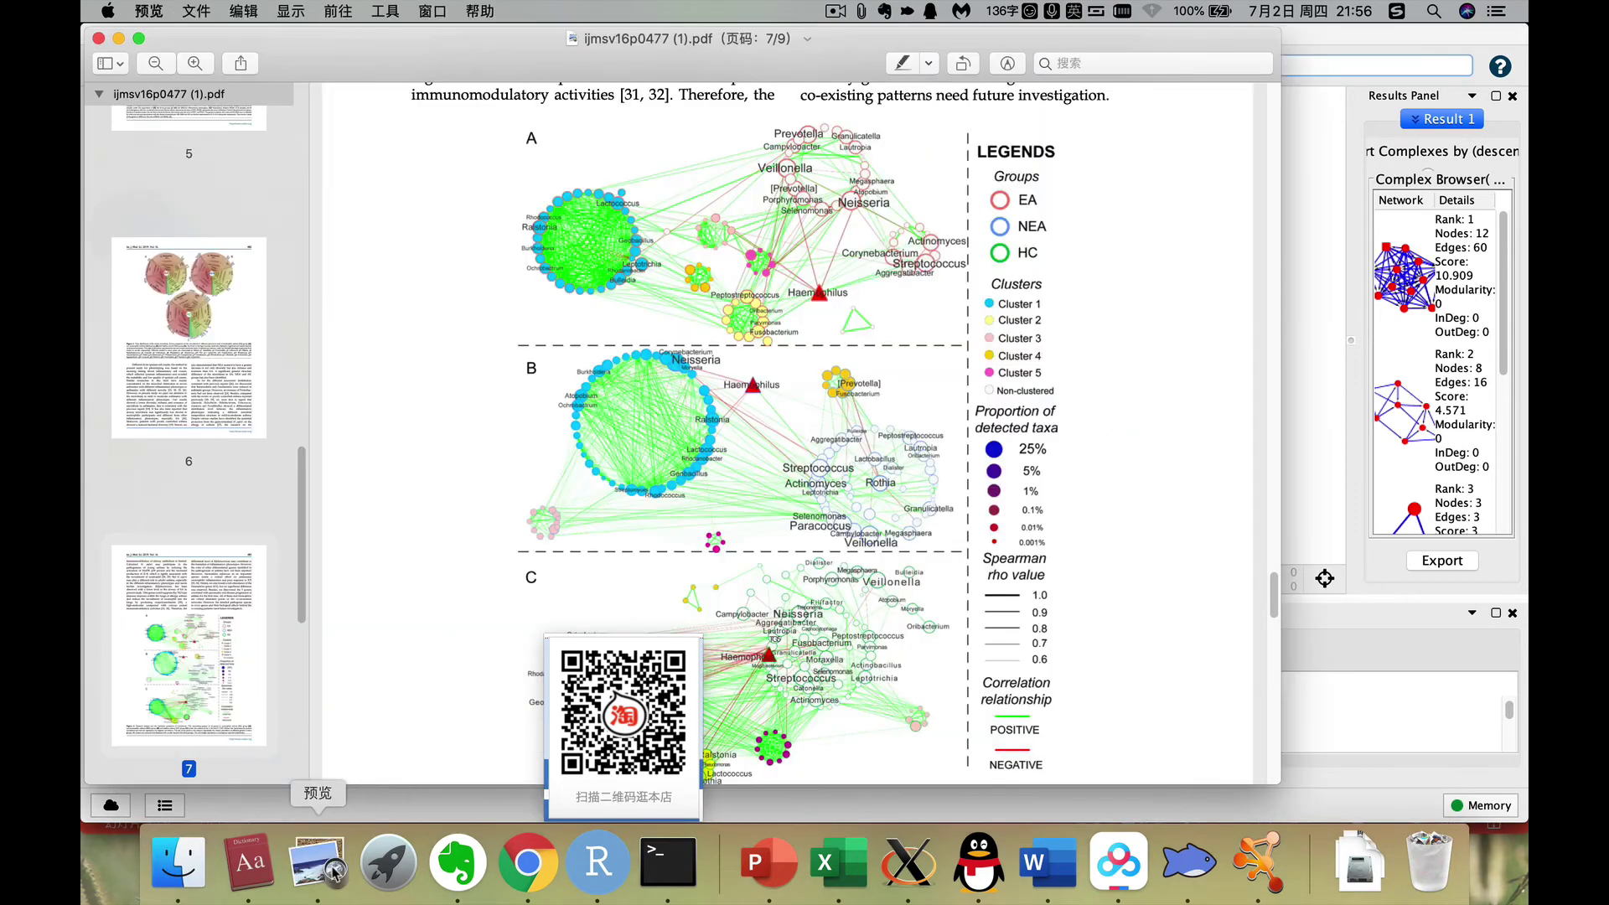
{"action": "left_click", "coordinate": [334, 871]}
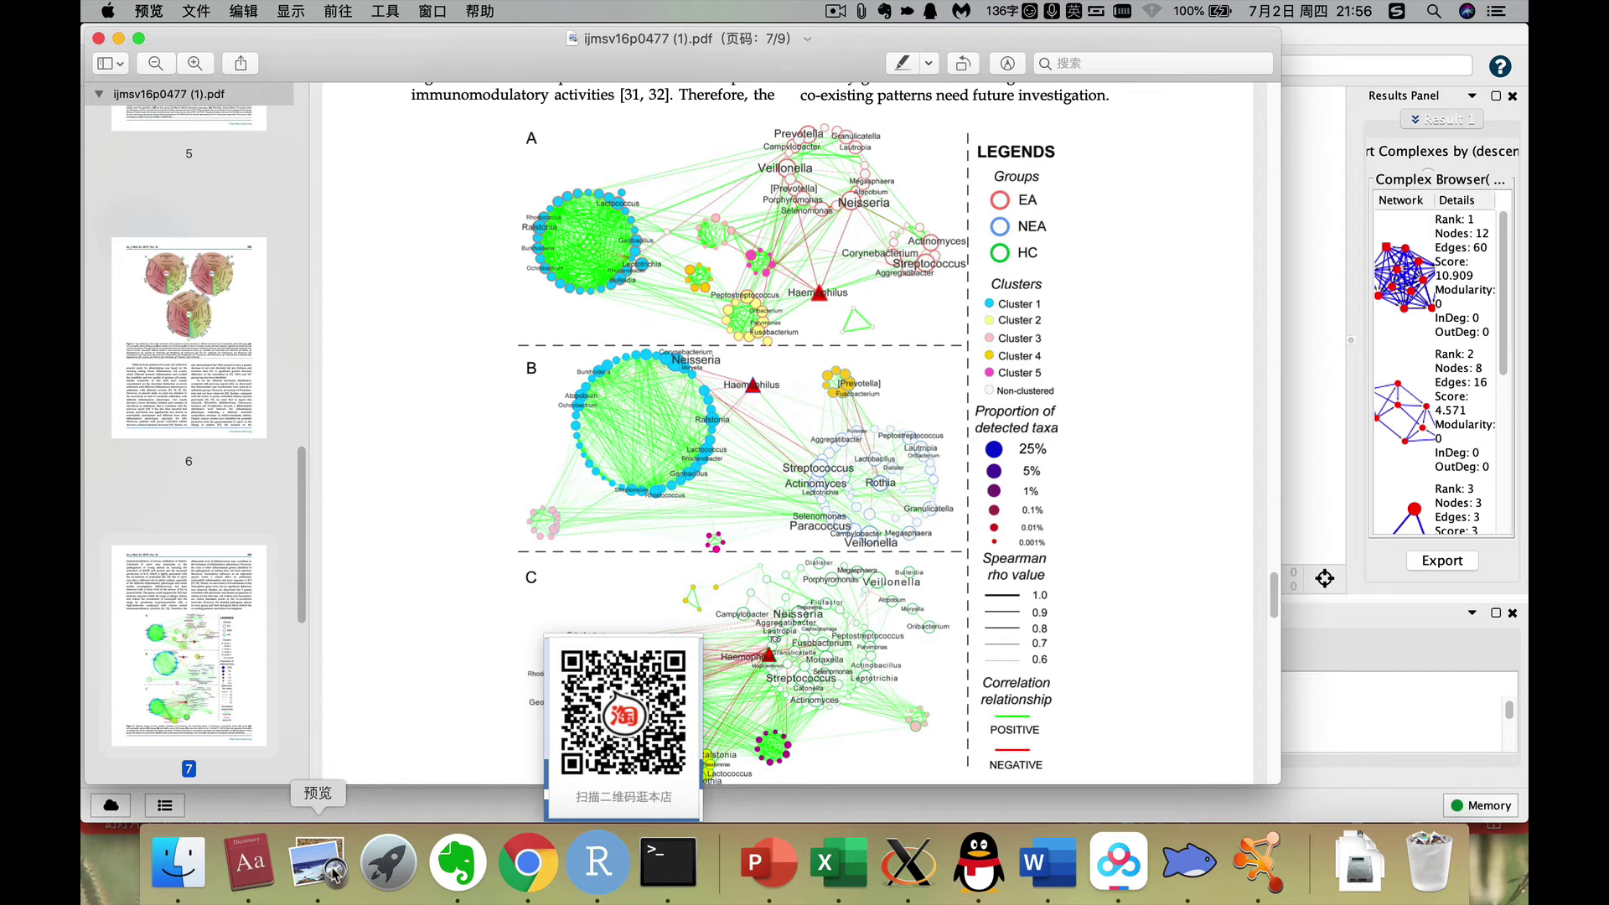
{"action": "left_click", "coordinate": [1259, 863]}
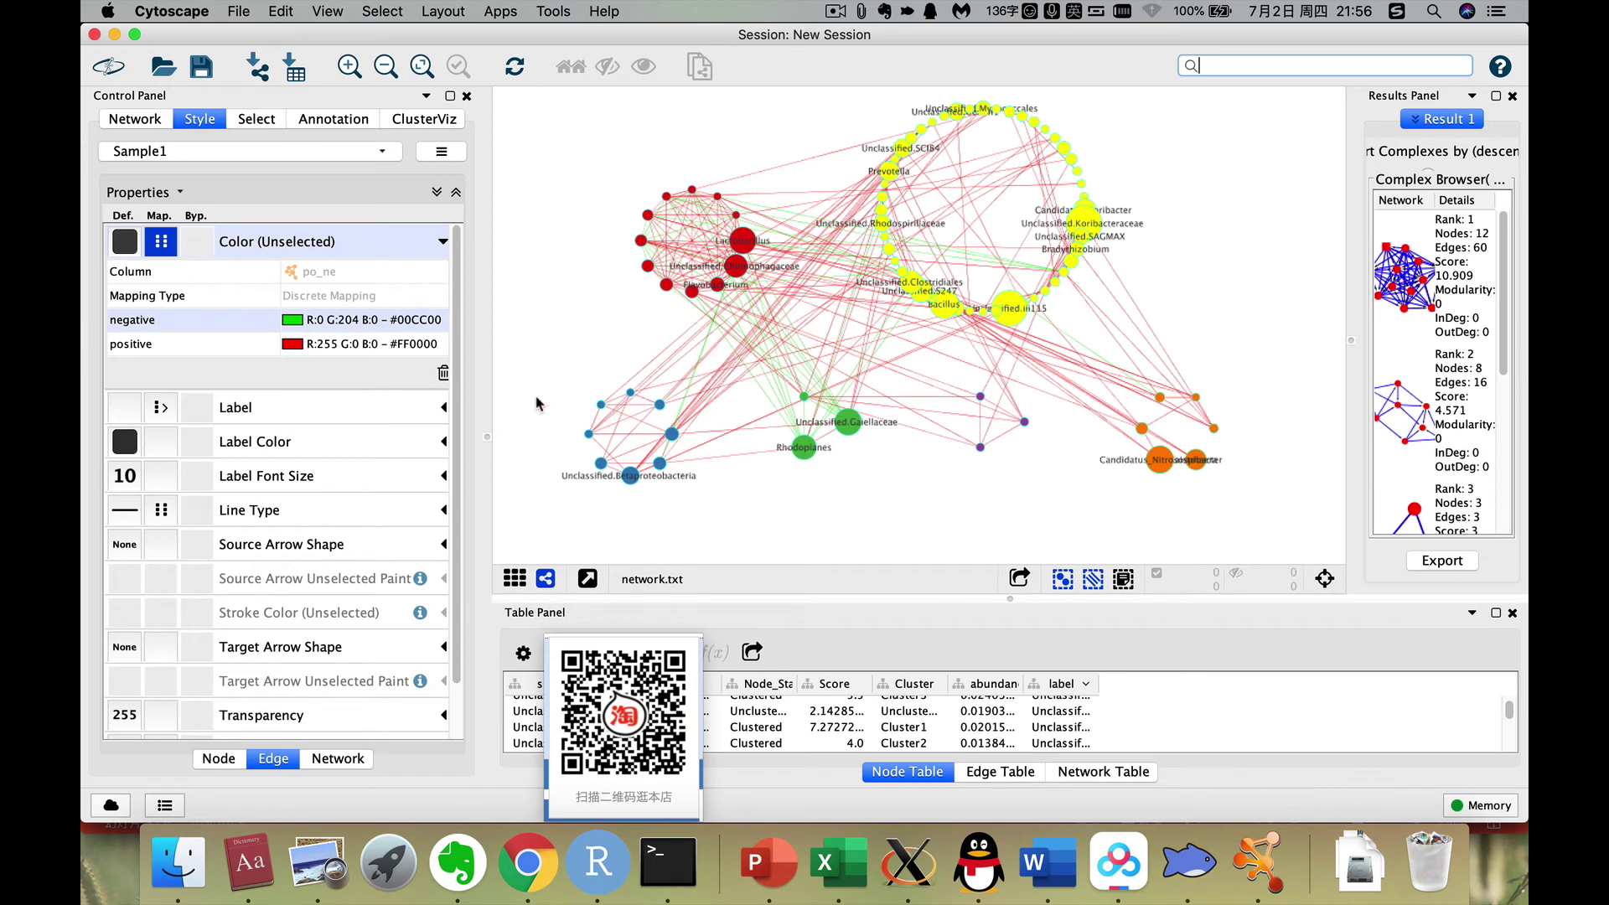
In the Edge Color mapping, make negative edges red #FF0000 and positive edges green #00CC00.
{"action": "left_click", "coordinate": [300, 320]}
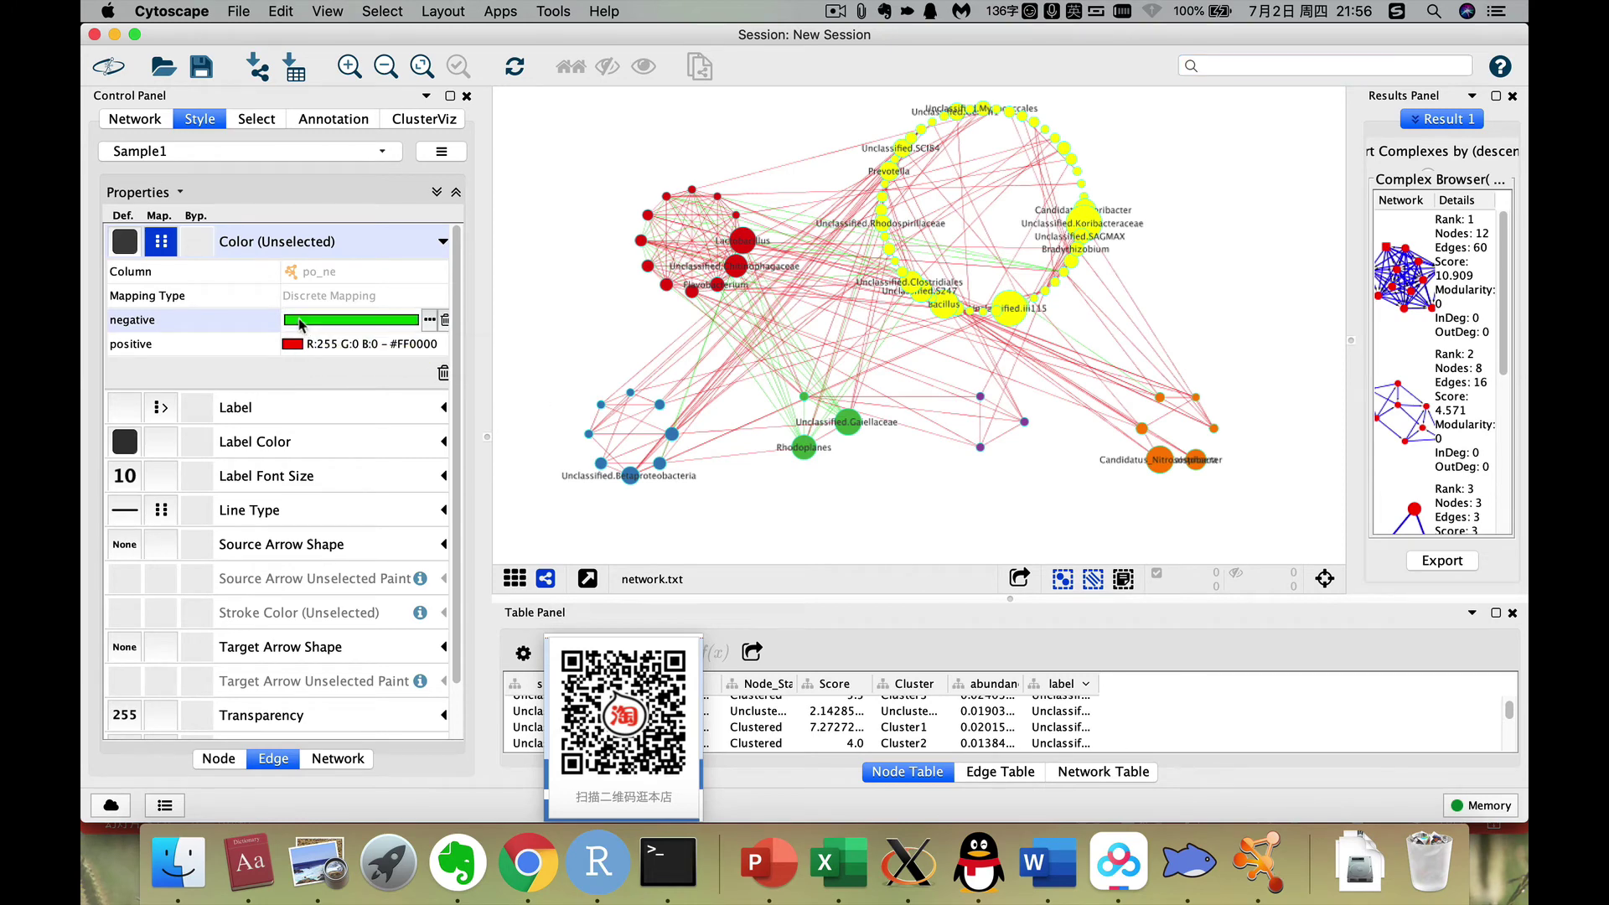
{"action": "left_click", "coordinate": [428, 320]}
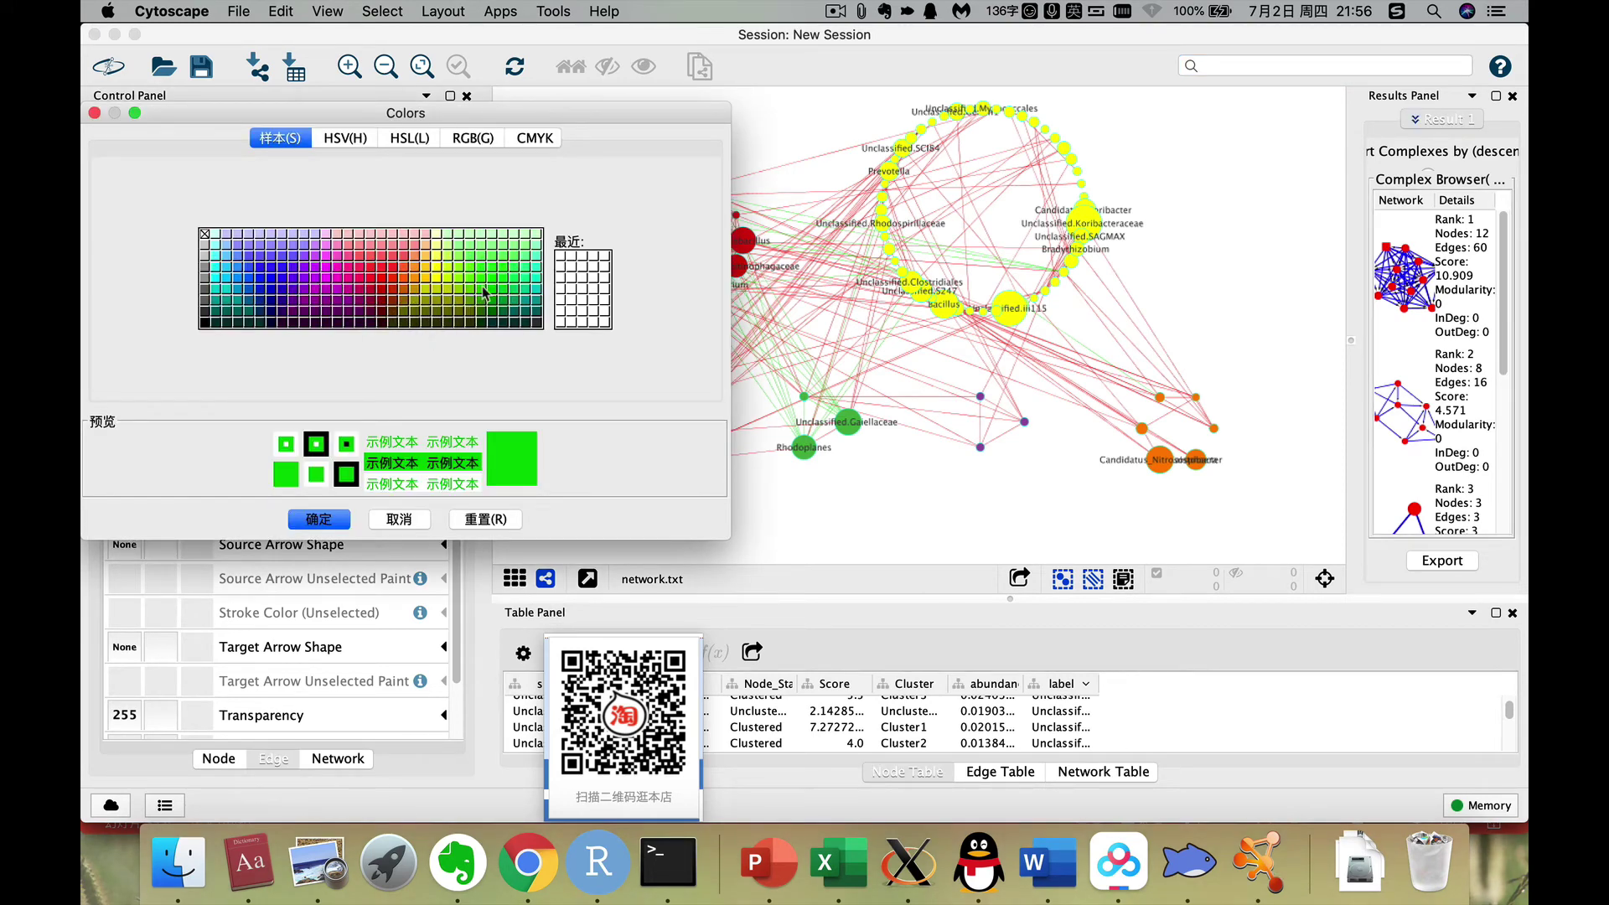
{"action": "left_click", "coordinate": [382, 294]}
{"action": "left_click", "coordinate": [382, 280]}
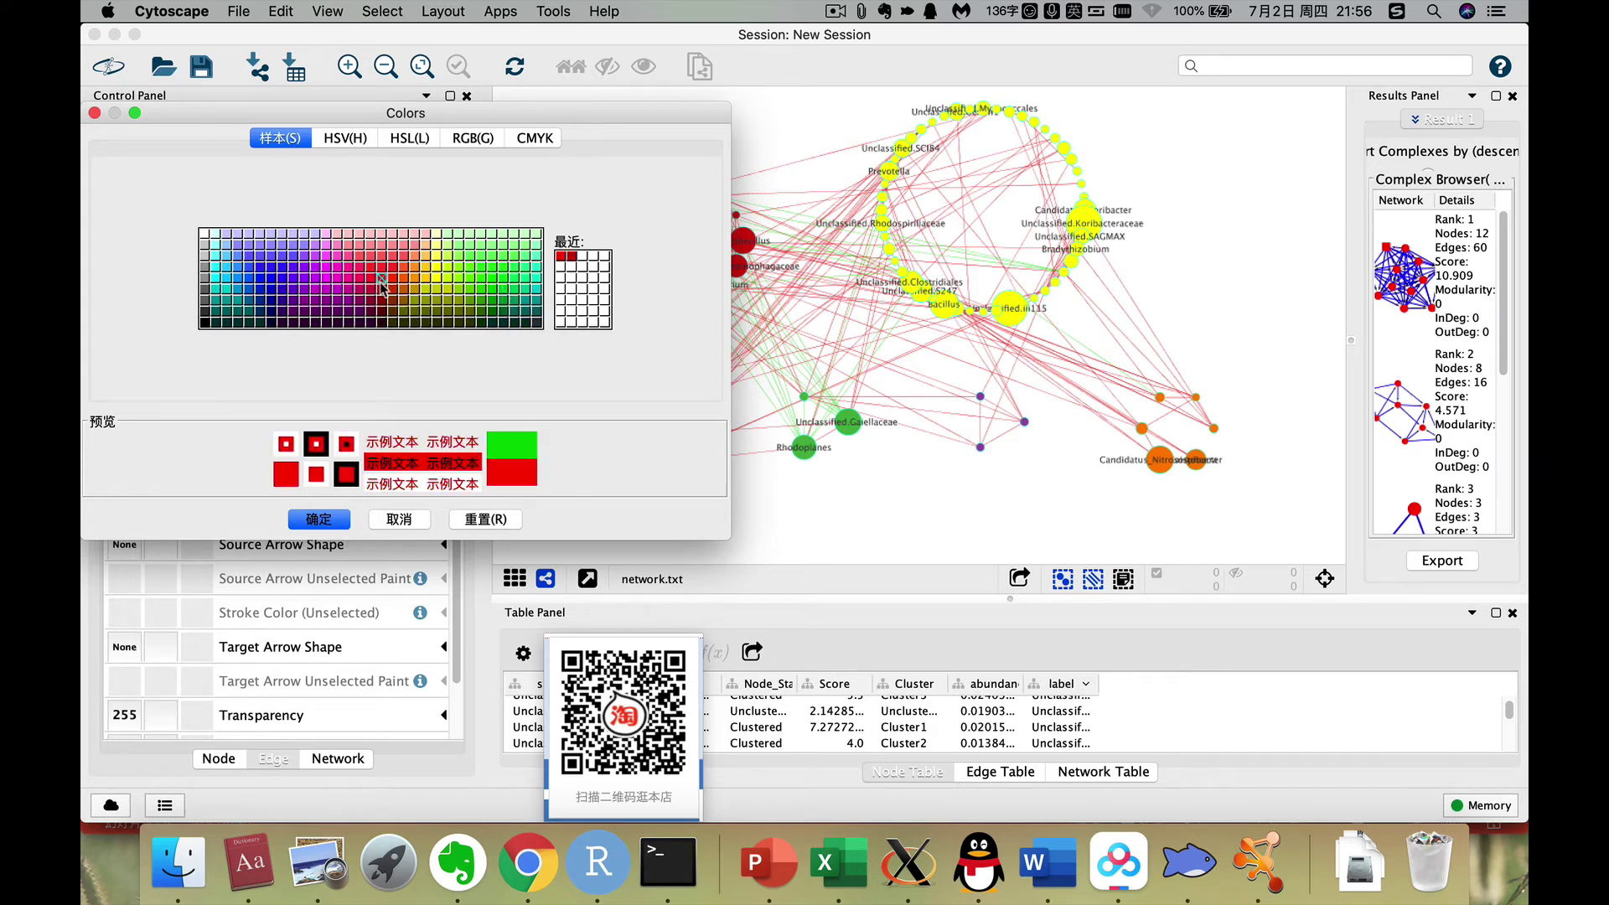
{"action": "left_click", "coordinate": [319, 519]}
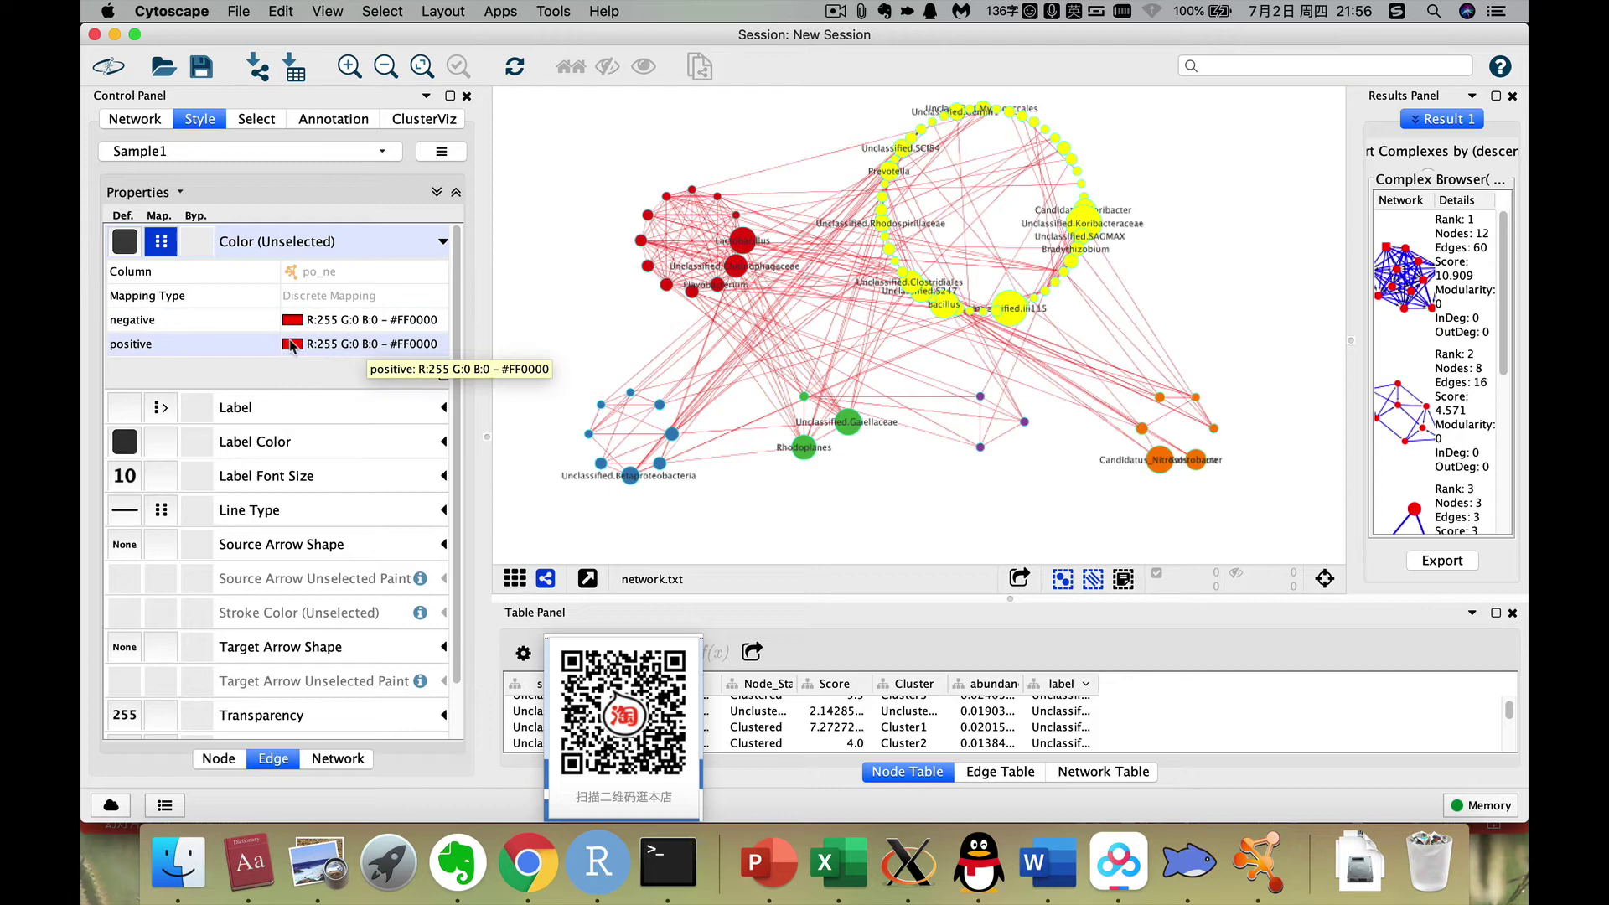
{"action": "left_click", "coordinate": [436, 345]}
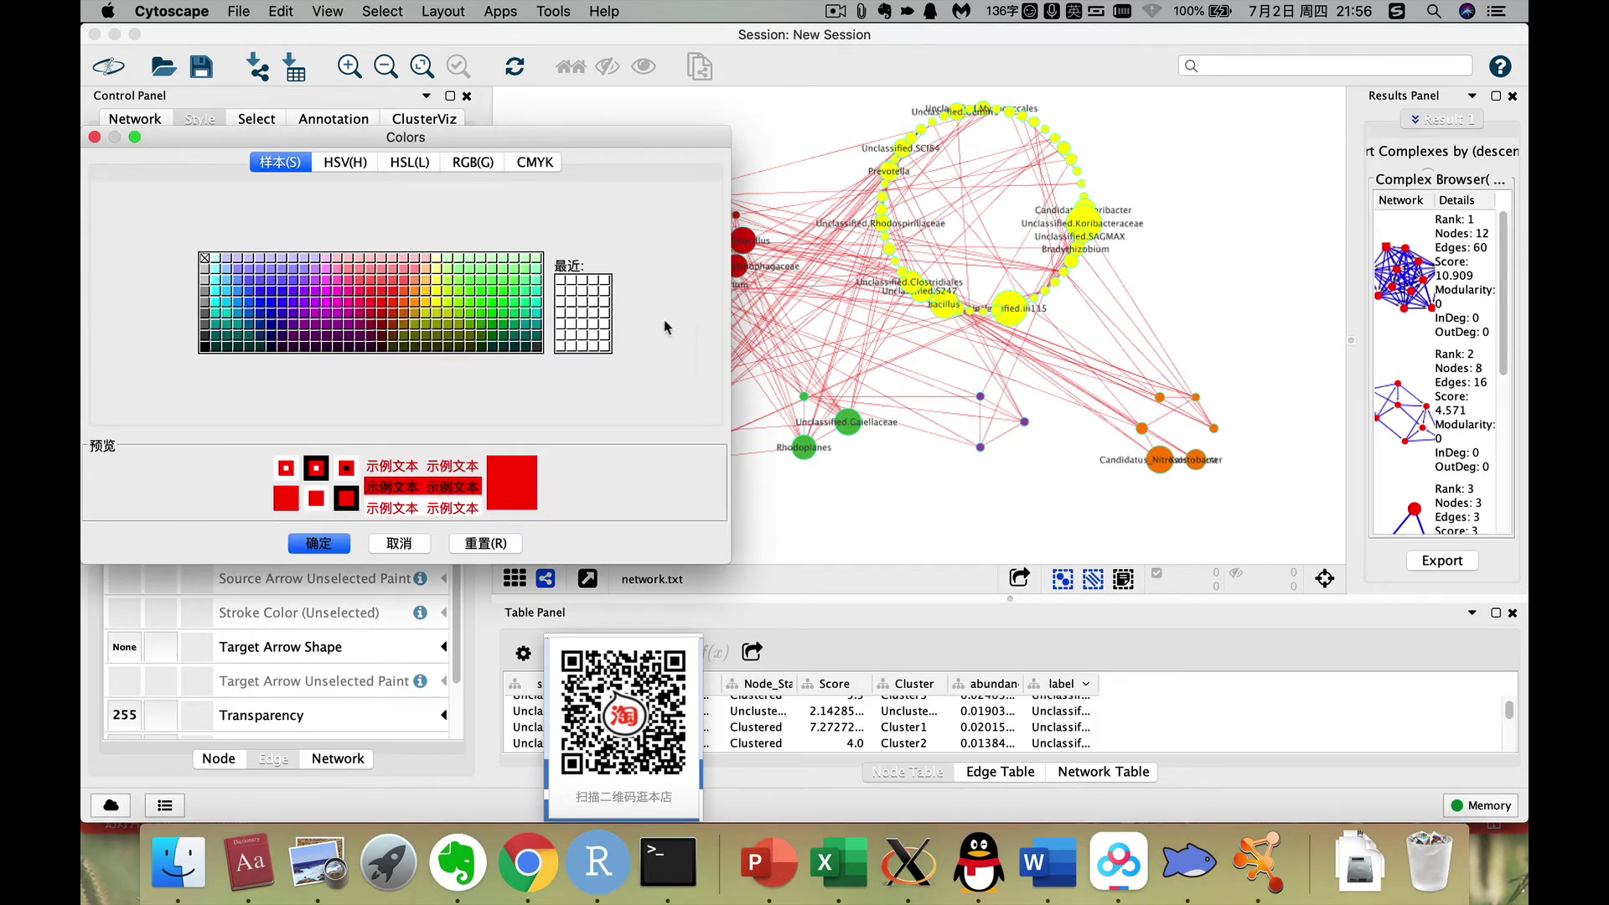
{"action": "left_click", "coordinate": [494, 315]}
{"action": "left_click", "coordinate": [335, 545]}
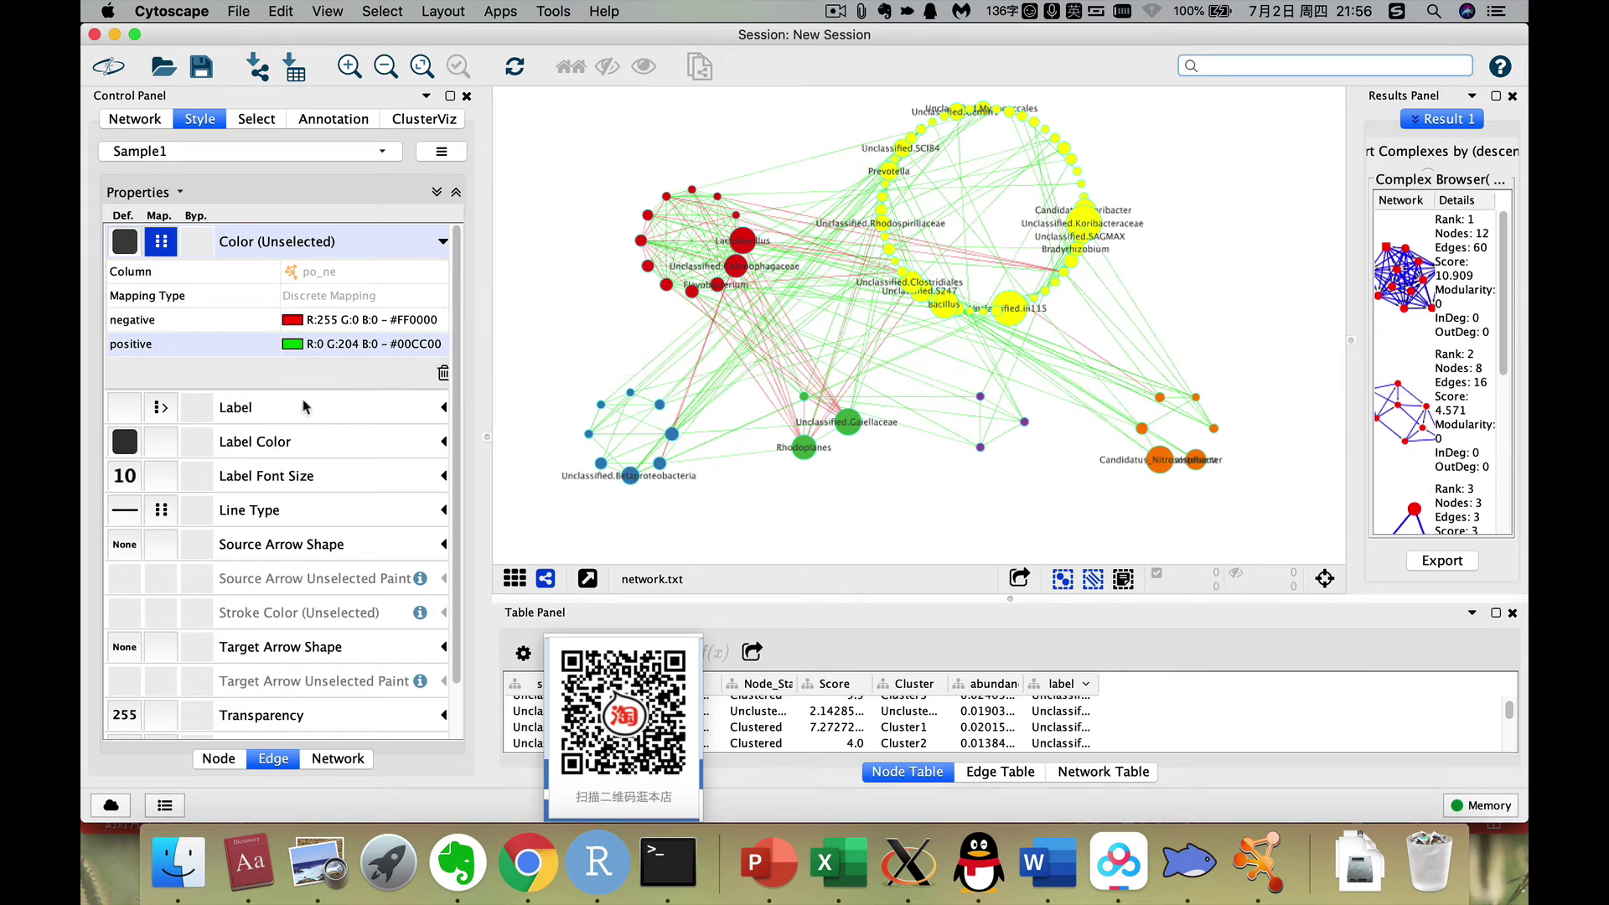
Delete the passthrough mapping from the edge Label property.
{"action": "left_click", "coordinate": [444, 408]}
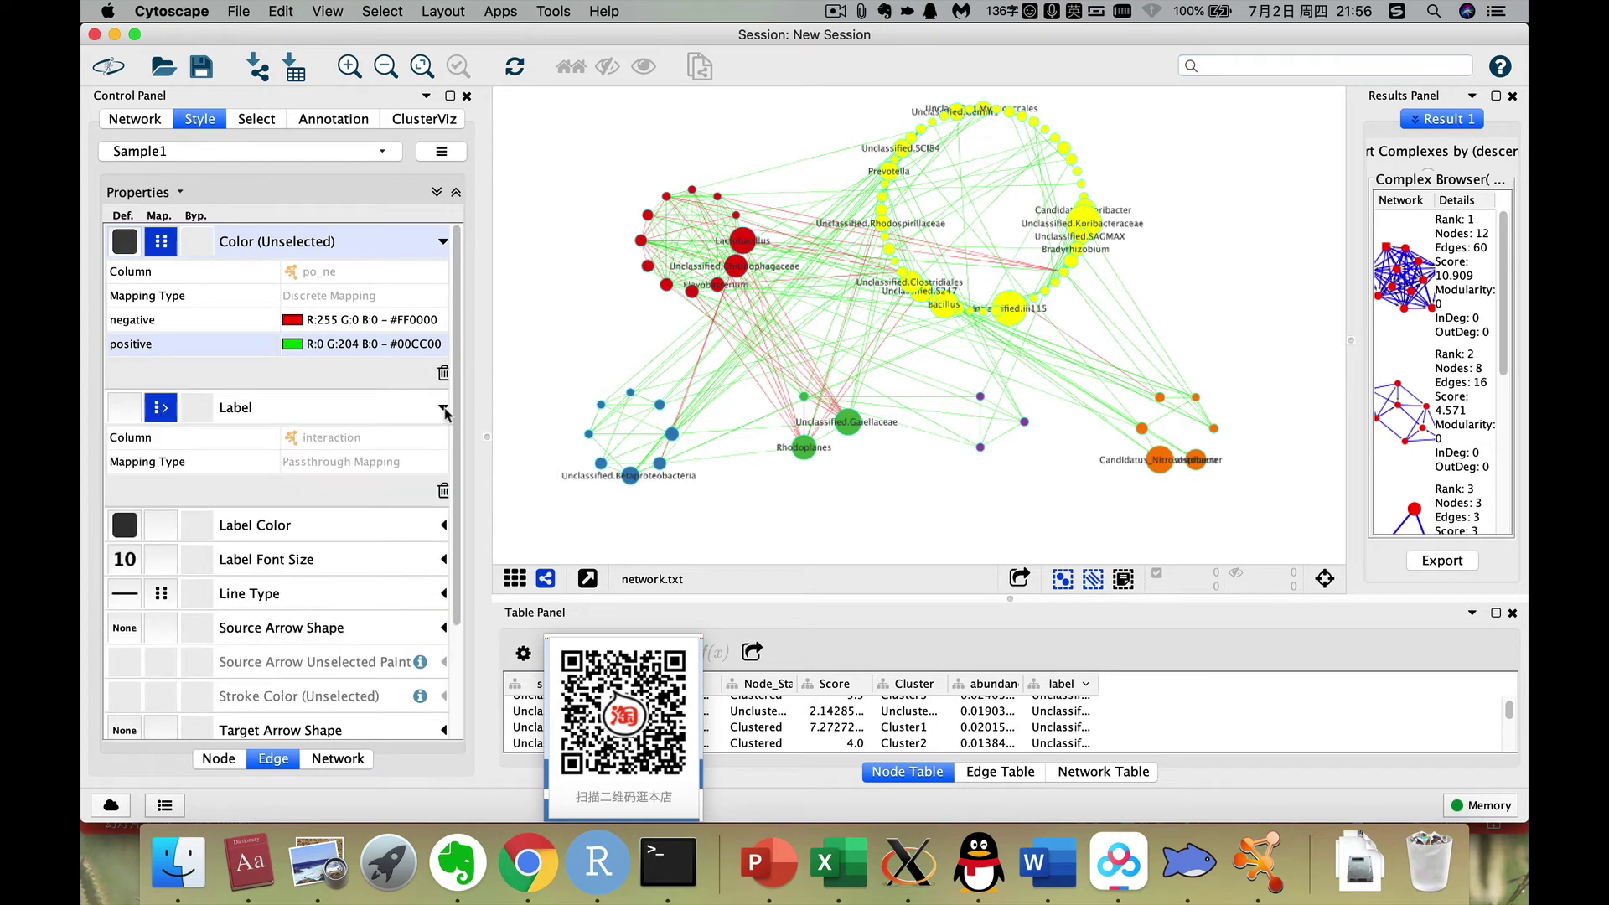
{"action": "left_click", "coordinate": [441, 492]}
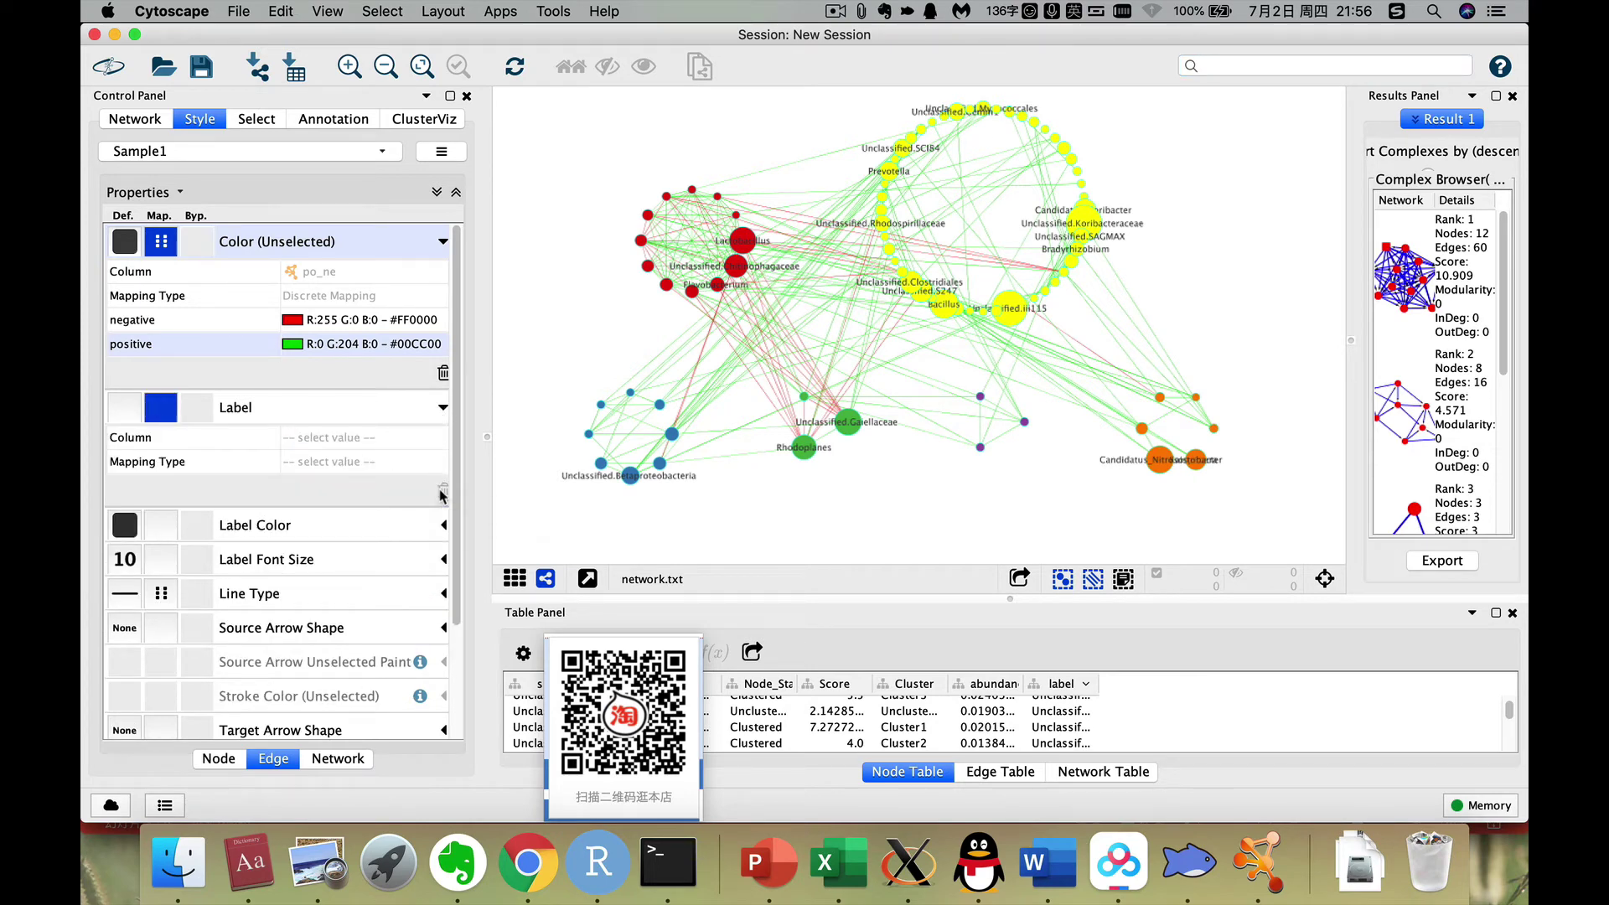
{"action": "left_click", "coordinate": [442, 408]}
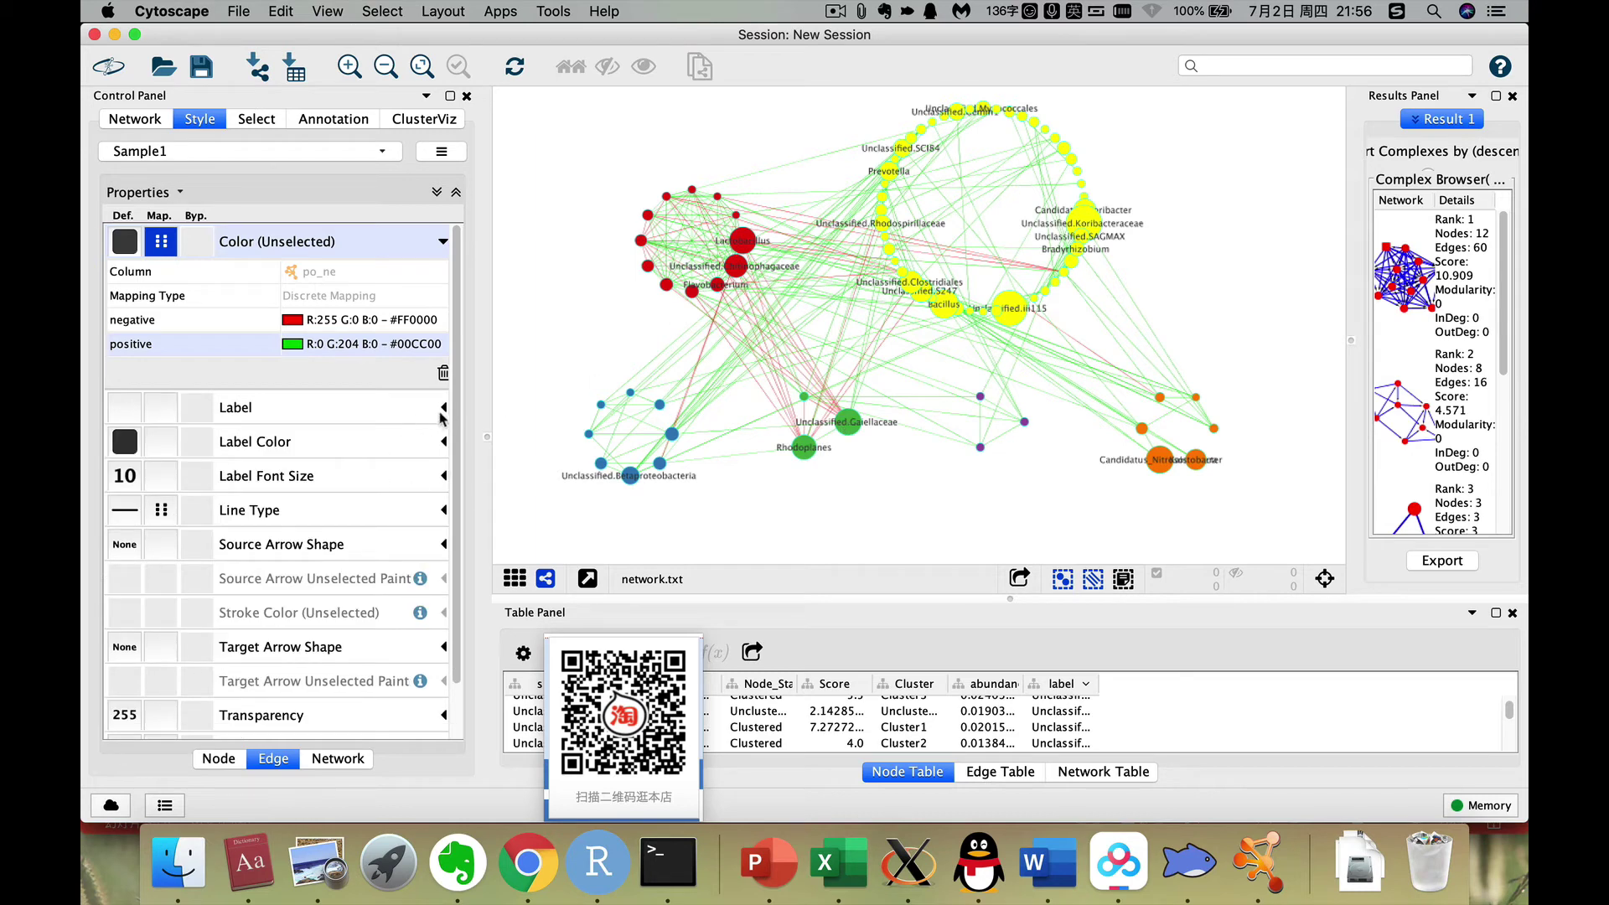
Review the edge Label Color and Line Type mappings against the PDF figure's legend.
{"action": "left_click", "coordinate": [443, 442]}
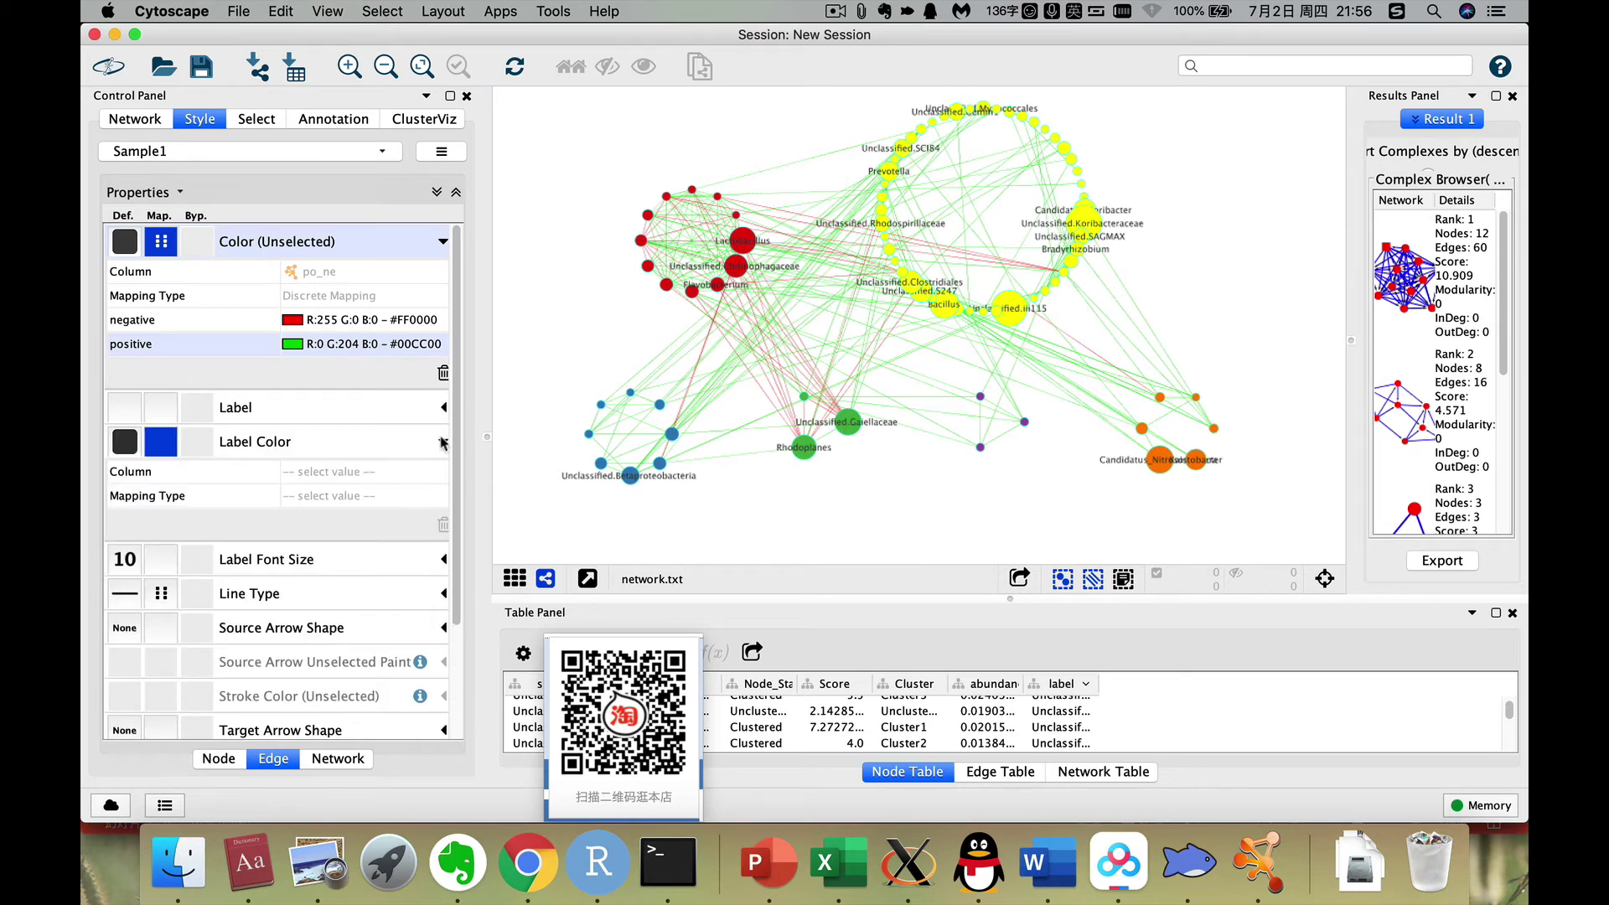
{"action": "left_click", "coordinate": [443, 442]}
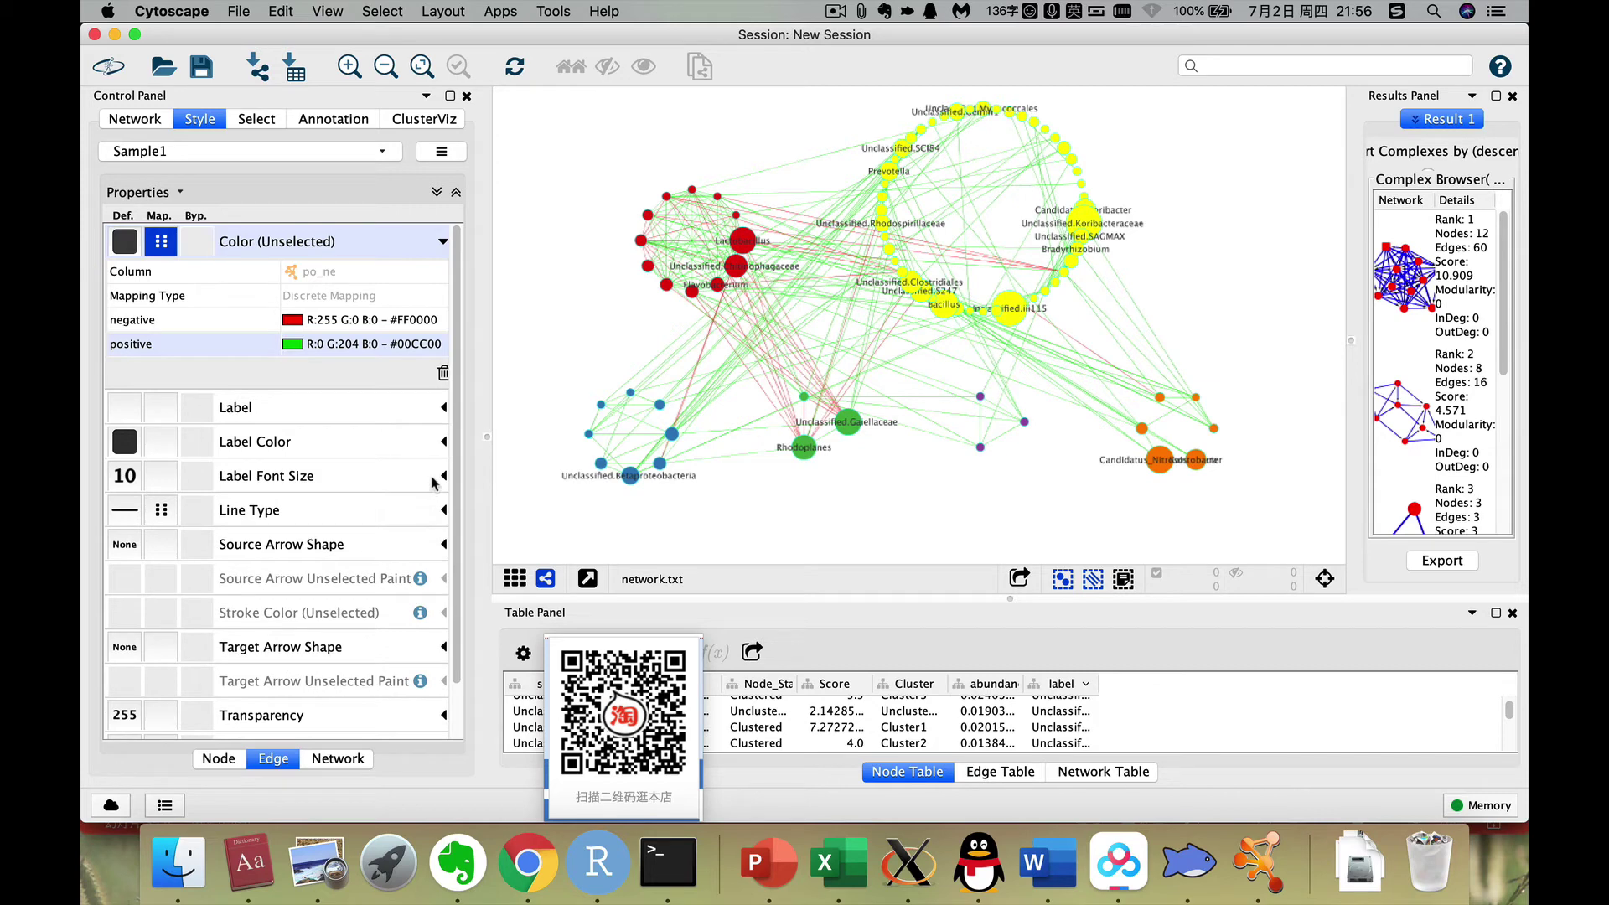
{"action": "scroll", "coordinate": [432, 520], "scroll_direction": "down", "scroll_amount": 1}
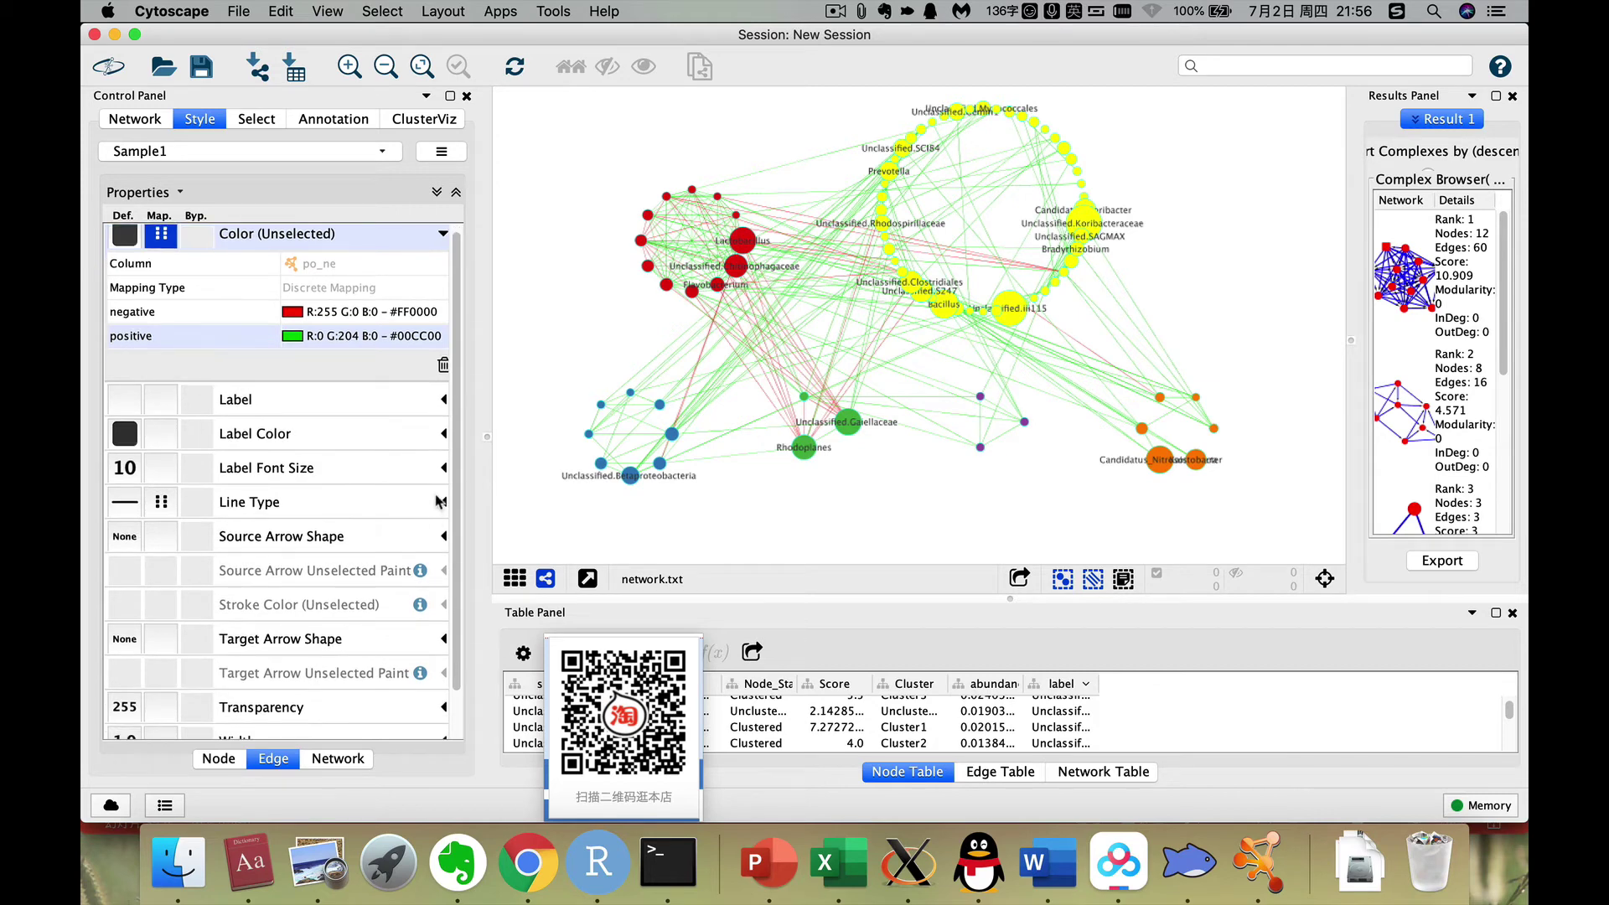
{"action": "scroll", "coordinate": [439, 502], "scroll_direction": "down", "scroll_amount": 1}
{"action": "left_click", "coordinate": [444, 495]}
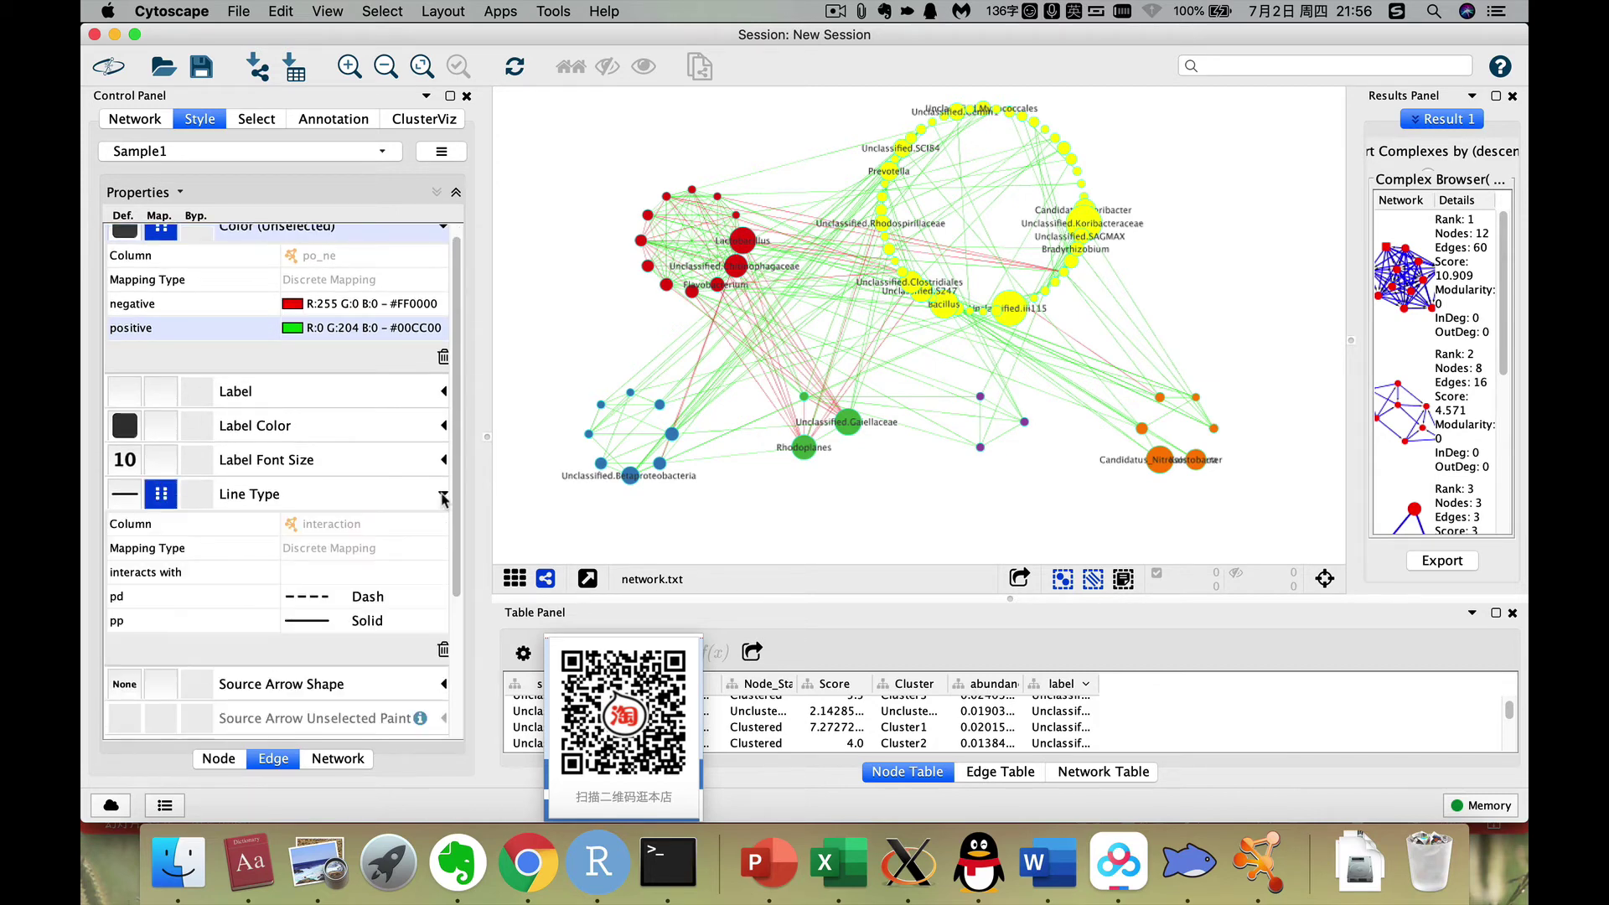
{"action": "left_click", "coordinate": [443, 494]}
{"action": "left_click", "coordinate": [443, 494]}
{"action": "left_click", "coordinate": [443, 495]}
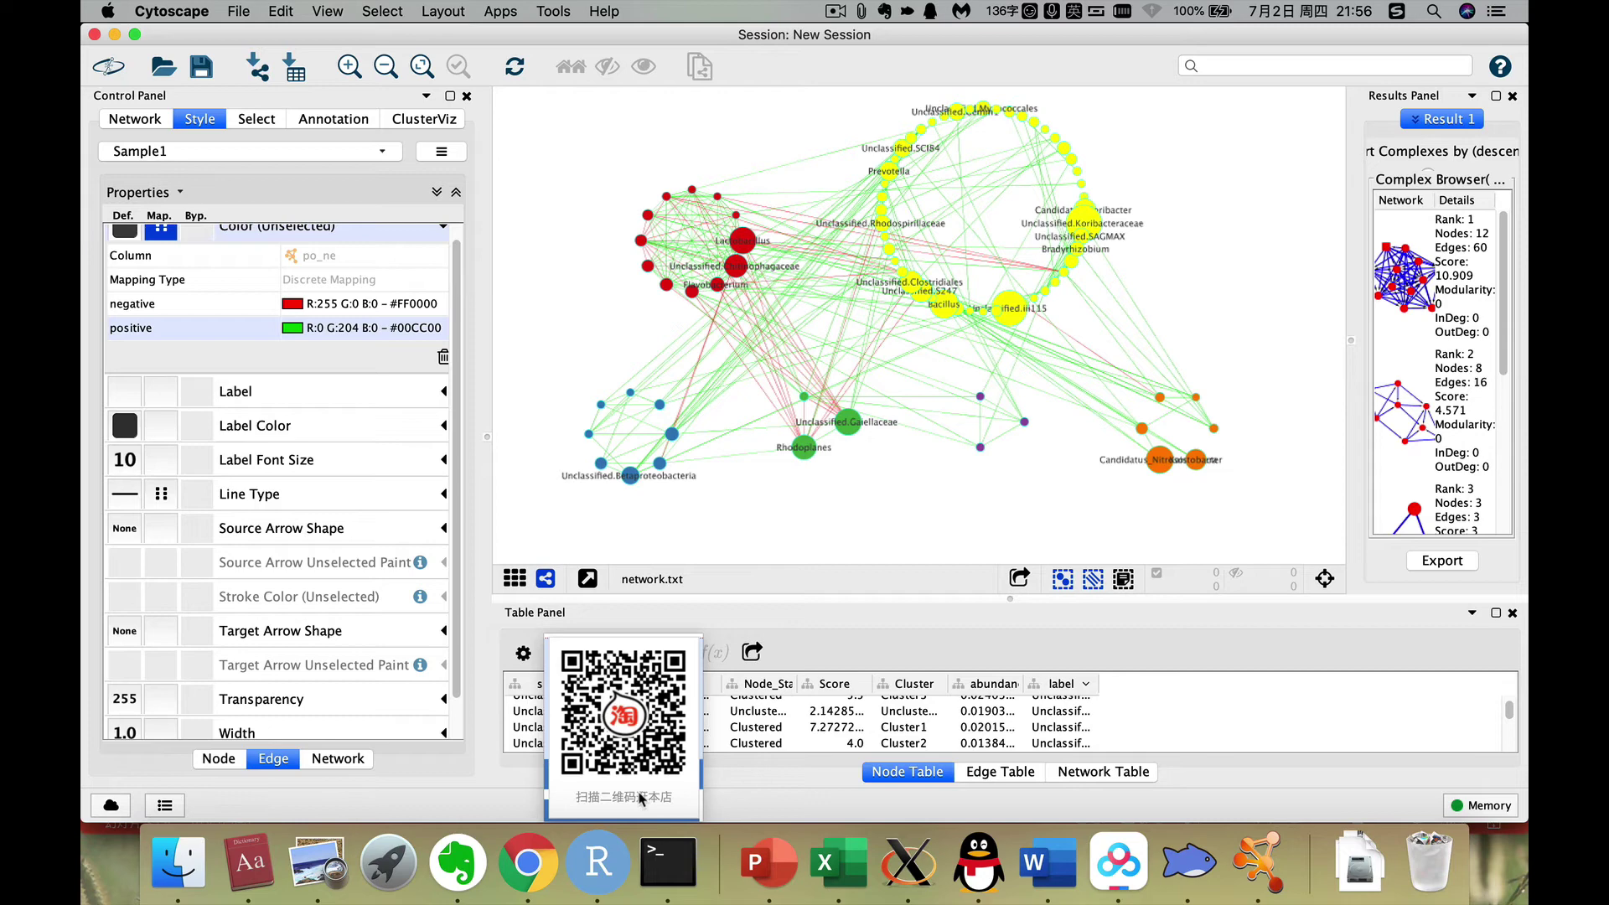
{"action": "left_click", "coordinate": [318, 863]}
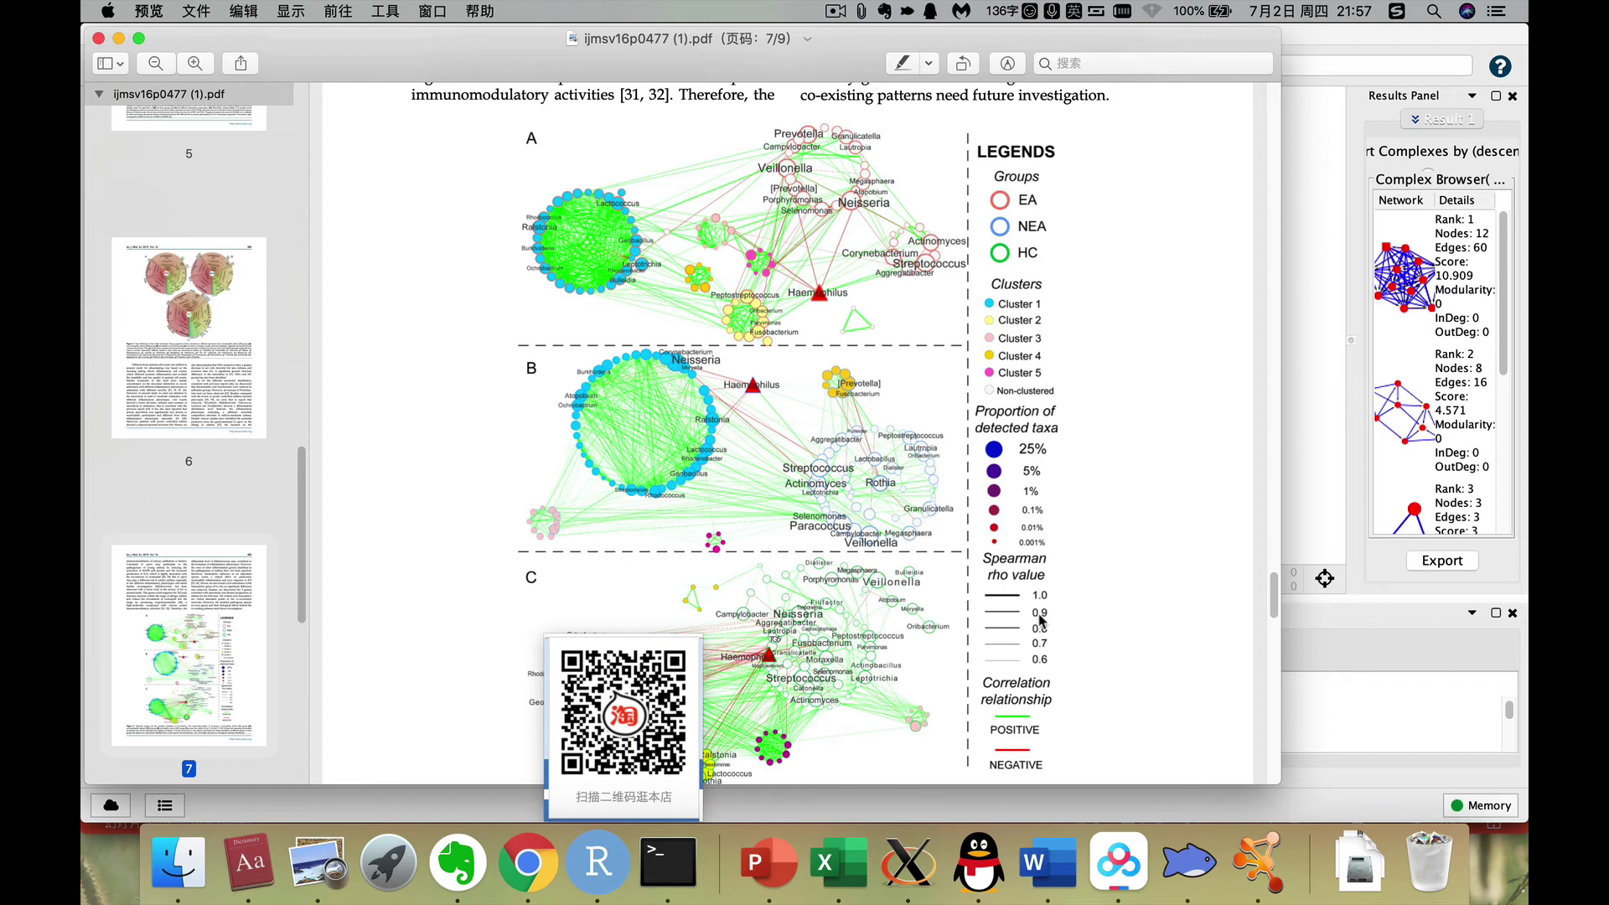
{"action": "left_click", "coordinate": [1284, 448]}
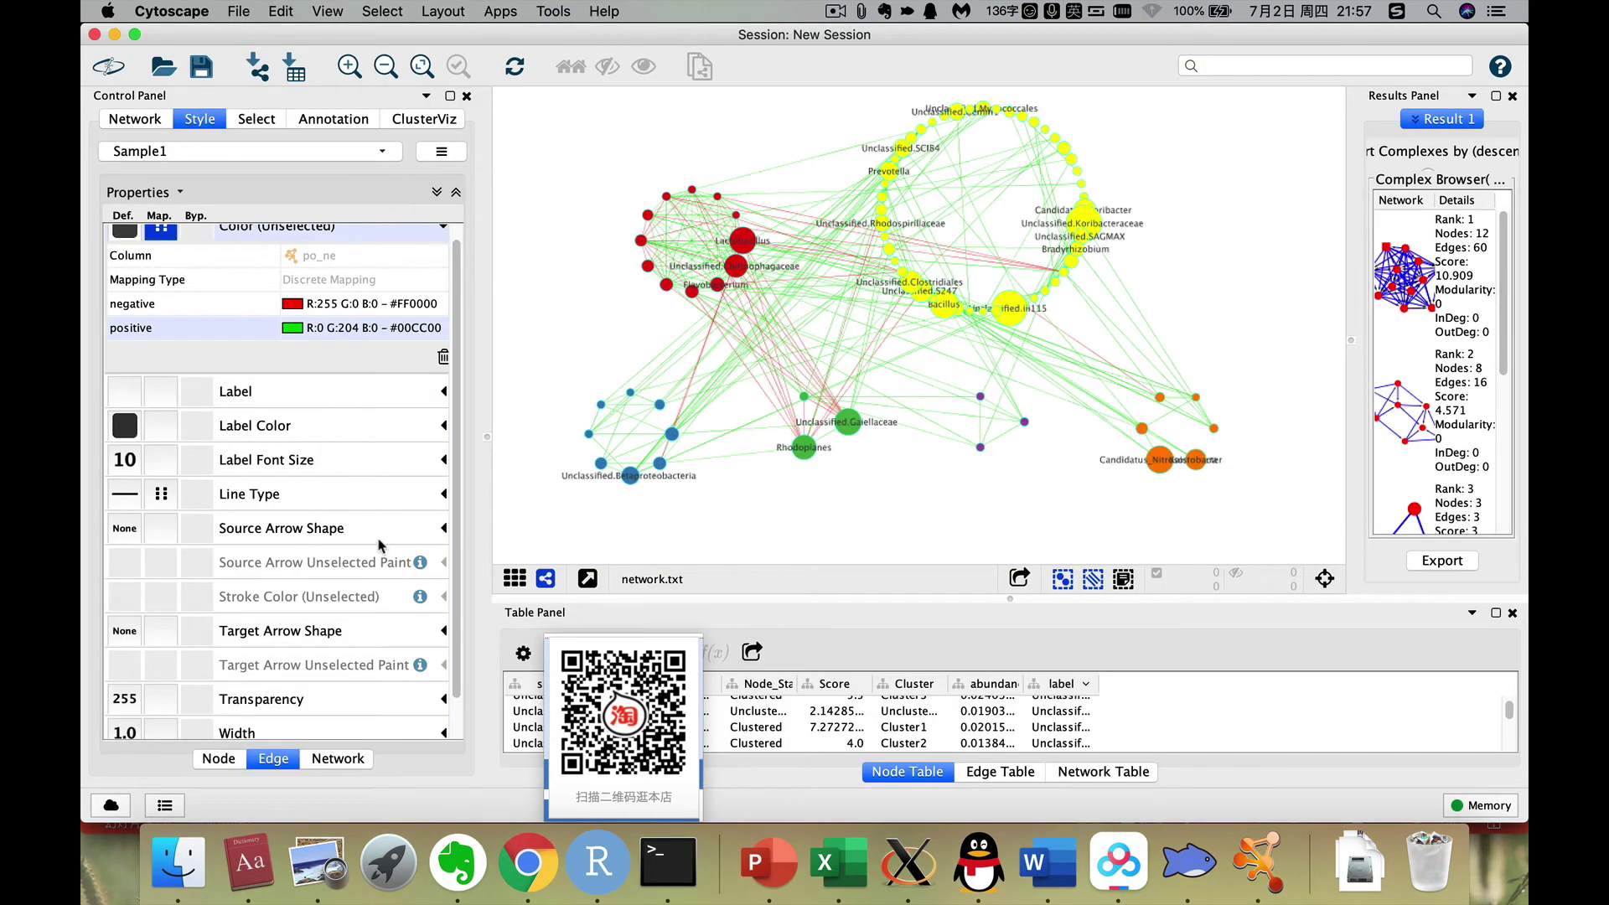
Set the edge Width mapping column to Weight instead of correlation.
{"action": "scroll", "coordinate": [381, 549], "scroll_direction": "down", "scroll_amount": 2}
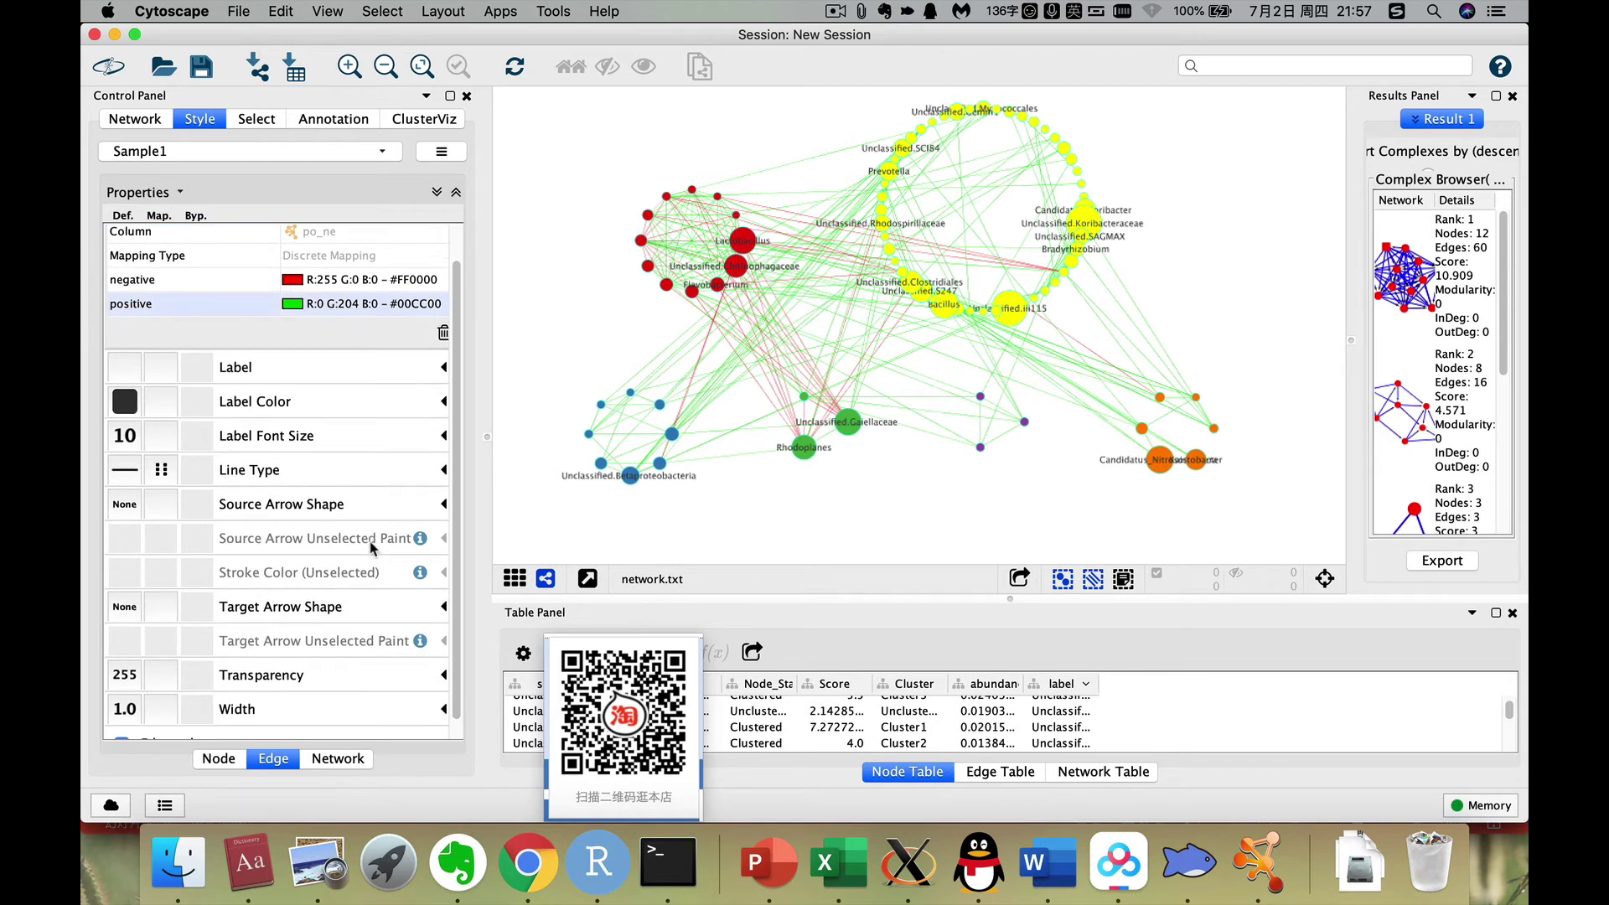
{"action": "scroll", "coordinate": [374, 549], "scroll_direction": "down", "scroll_amount": 1}
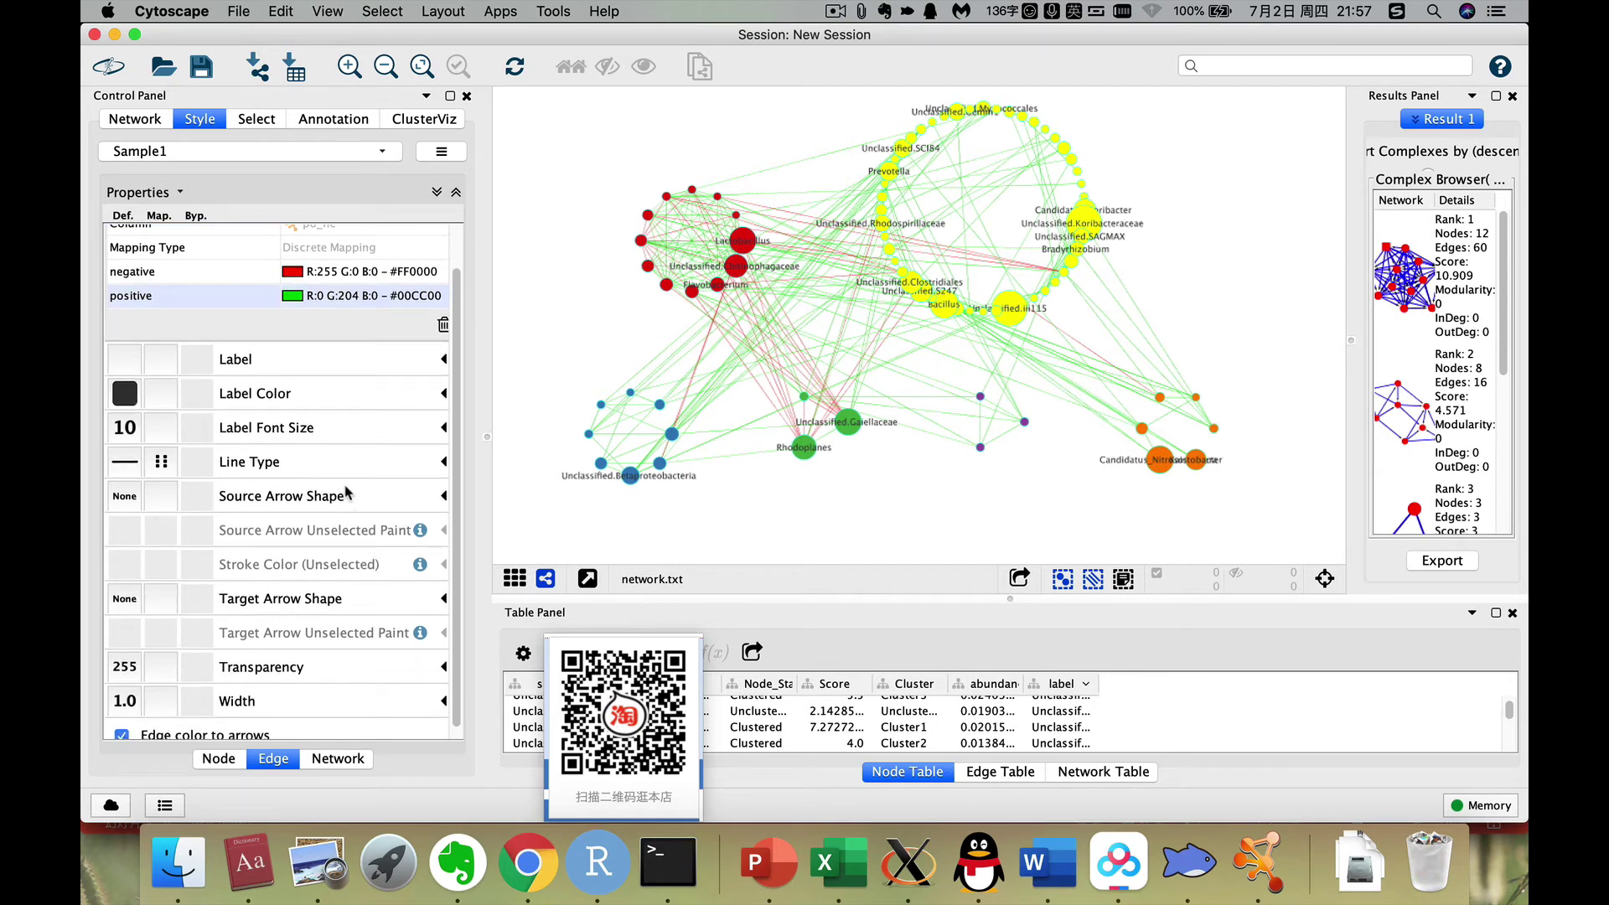
{"action": "scroll", "coordinate": [360, 641], "scroll_direction": "down", "scroll_amount": 2}
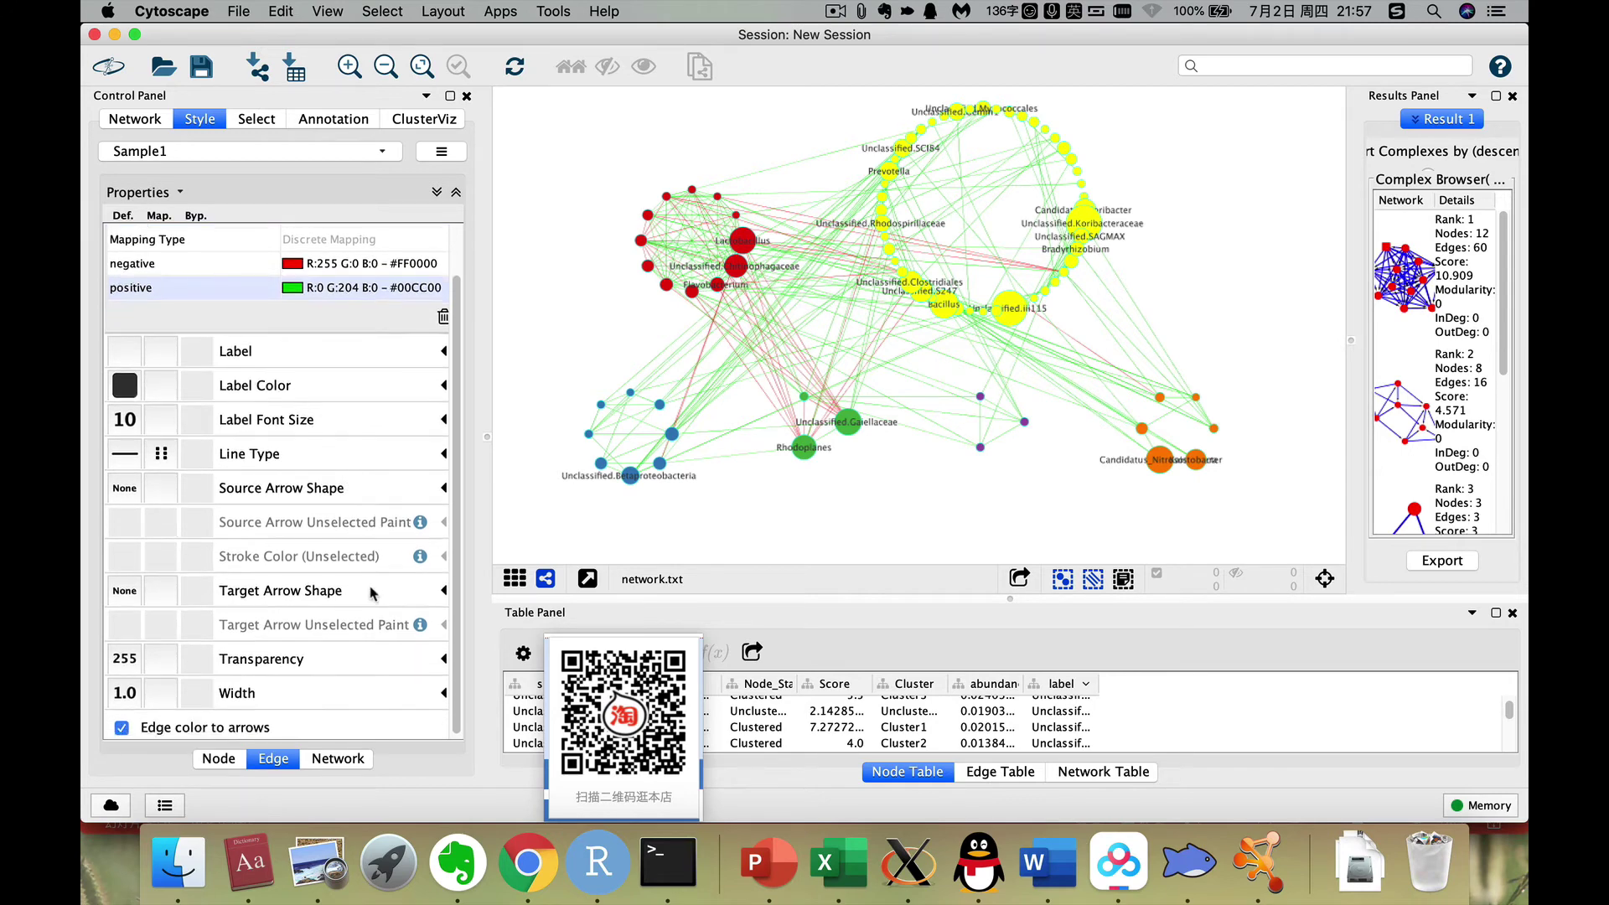
{"action": "left_click", "coordinate": [443, 691]}
{"action": "scroll", "coordinate": [442, 691], "scroll_direction": "down", "scroll_amount": 1}
{"action": "scroll", "coordinate": [385, 652], "scroll_direction": "down", "scroll_amount": 4}
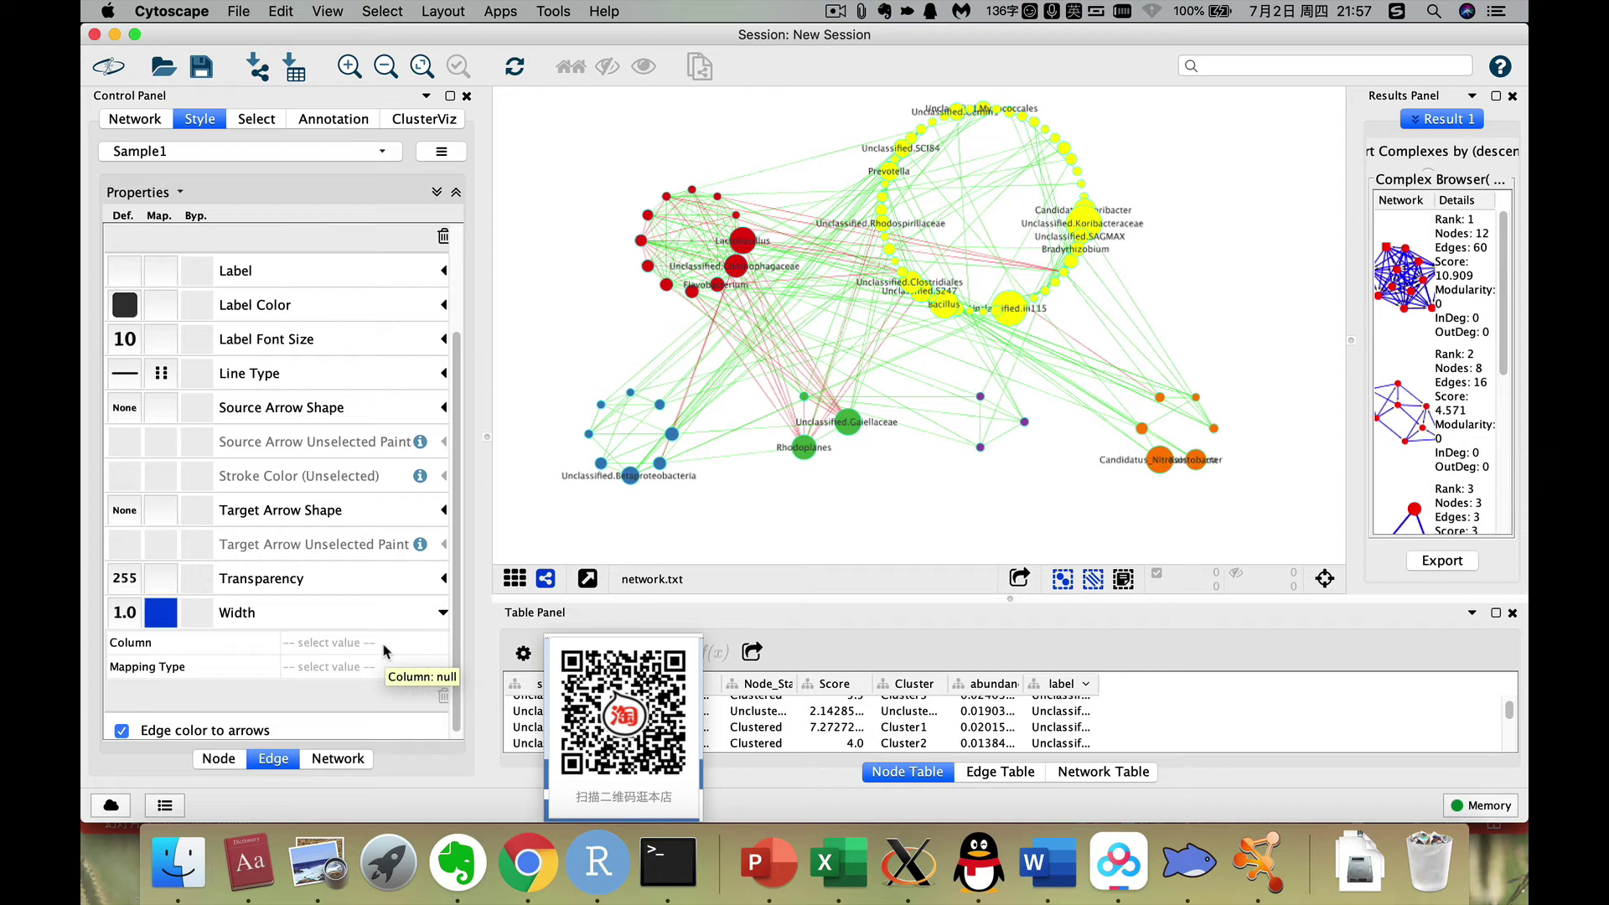
{"action": "left_click", "coordinate": [373, 650]}
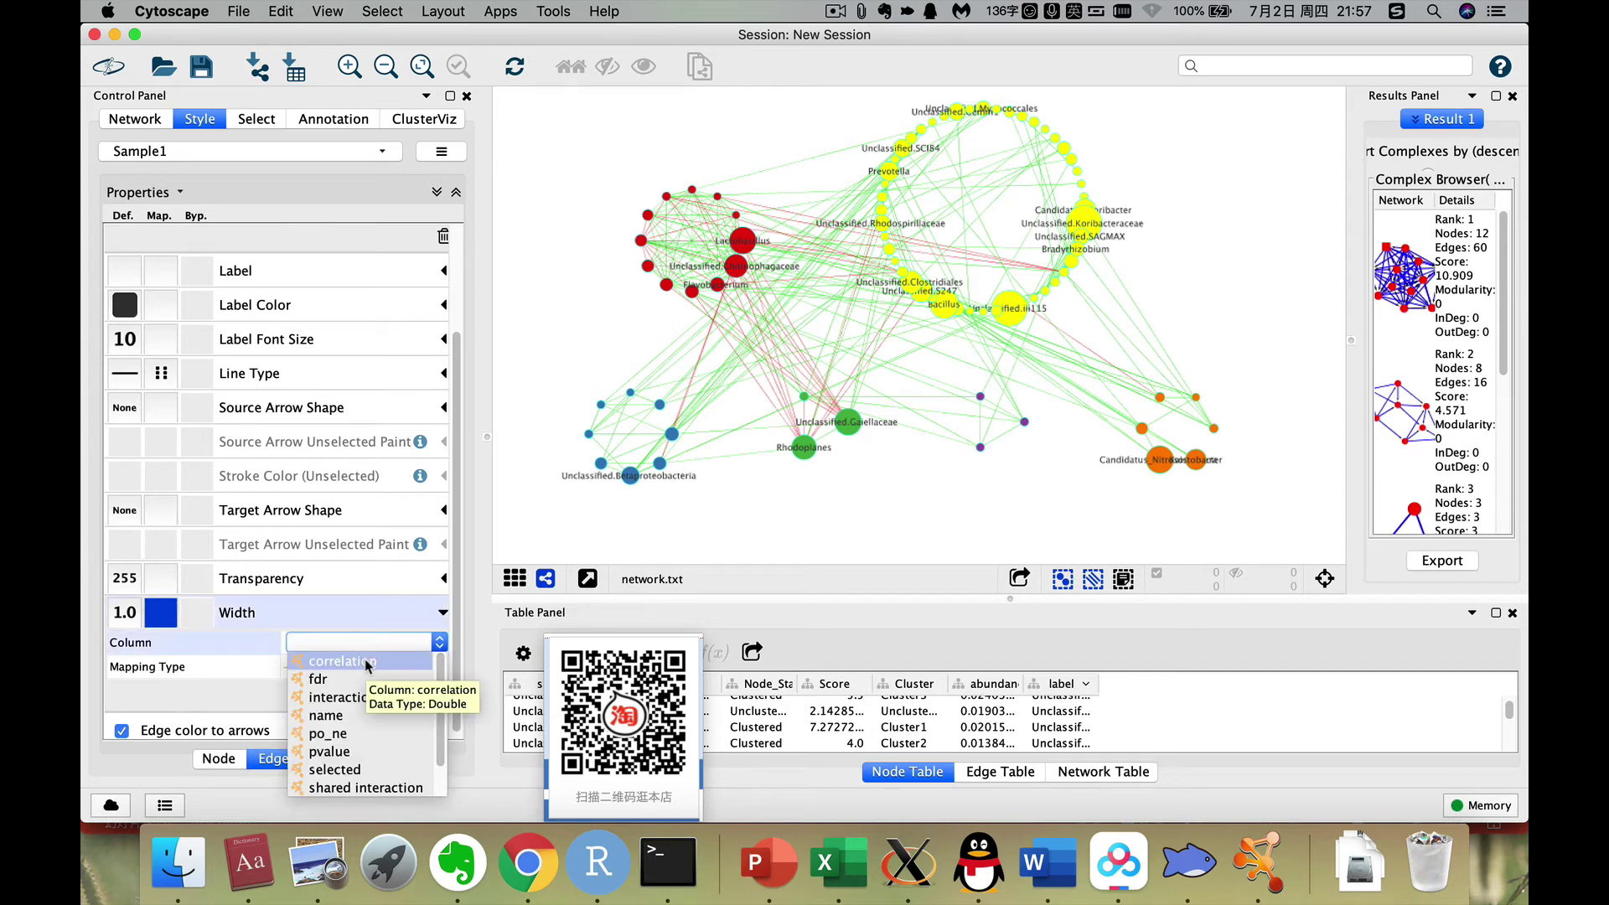
{"action": "left_click", "coordinate": [366, 661]}
{"action": "left_click", "coordinate": [371, 638]}
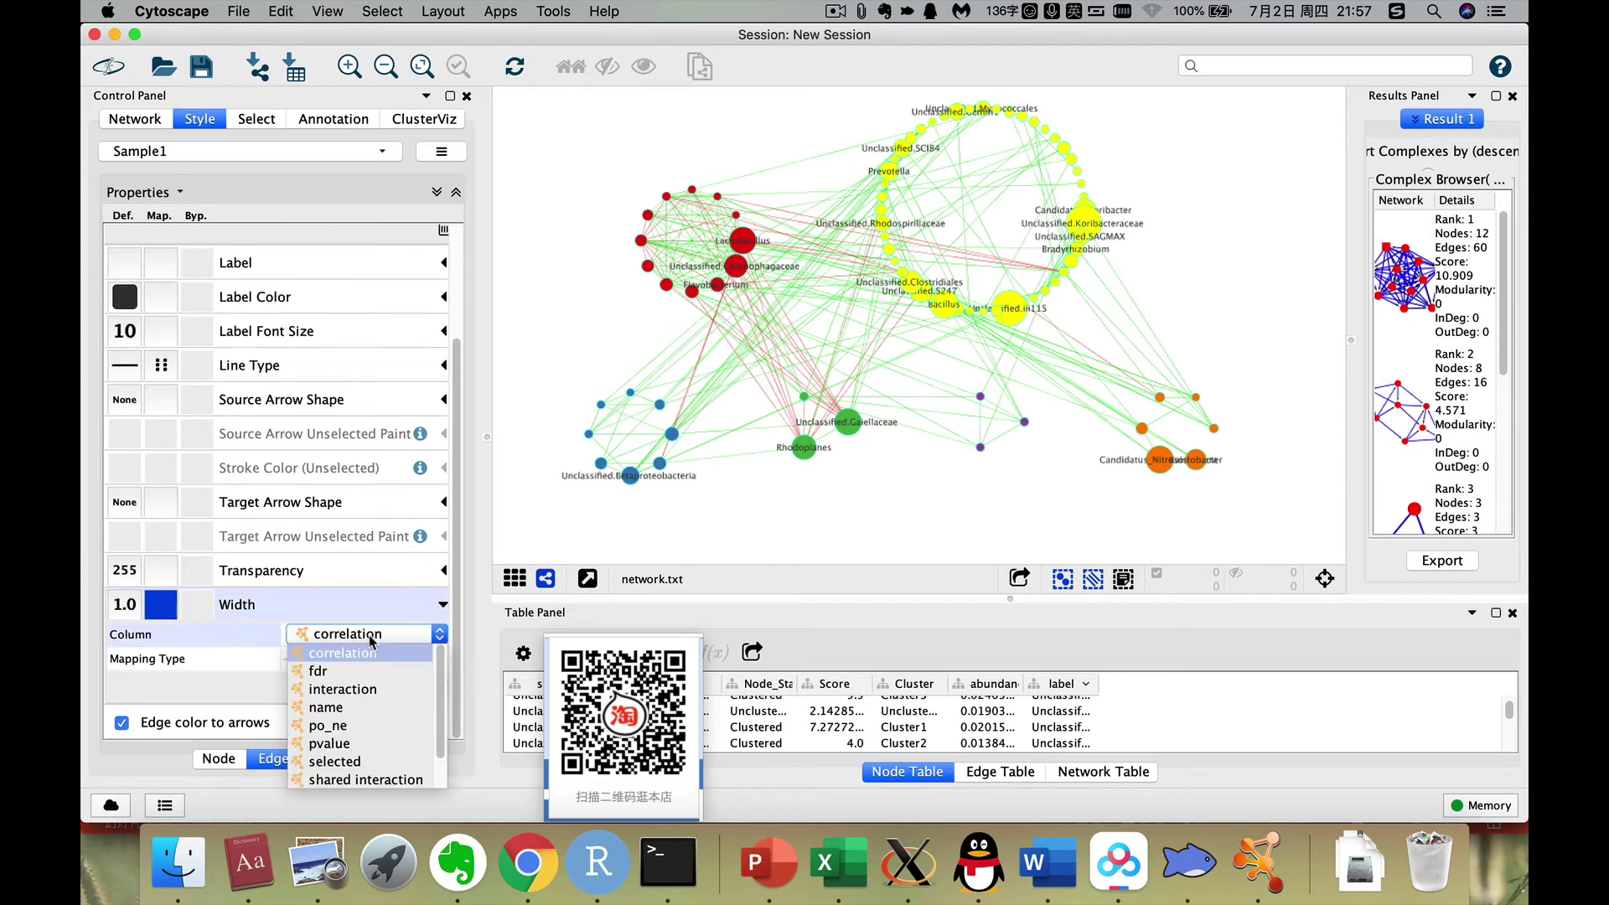
{"action": "scroll", "coordinate": [363, 788], "scroll_direction": "down", "scroll_amount": 2}
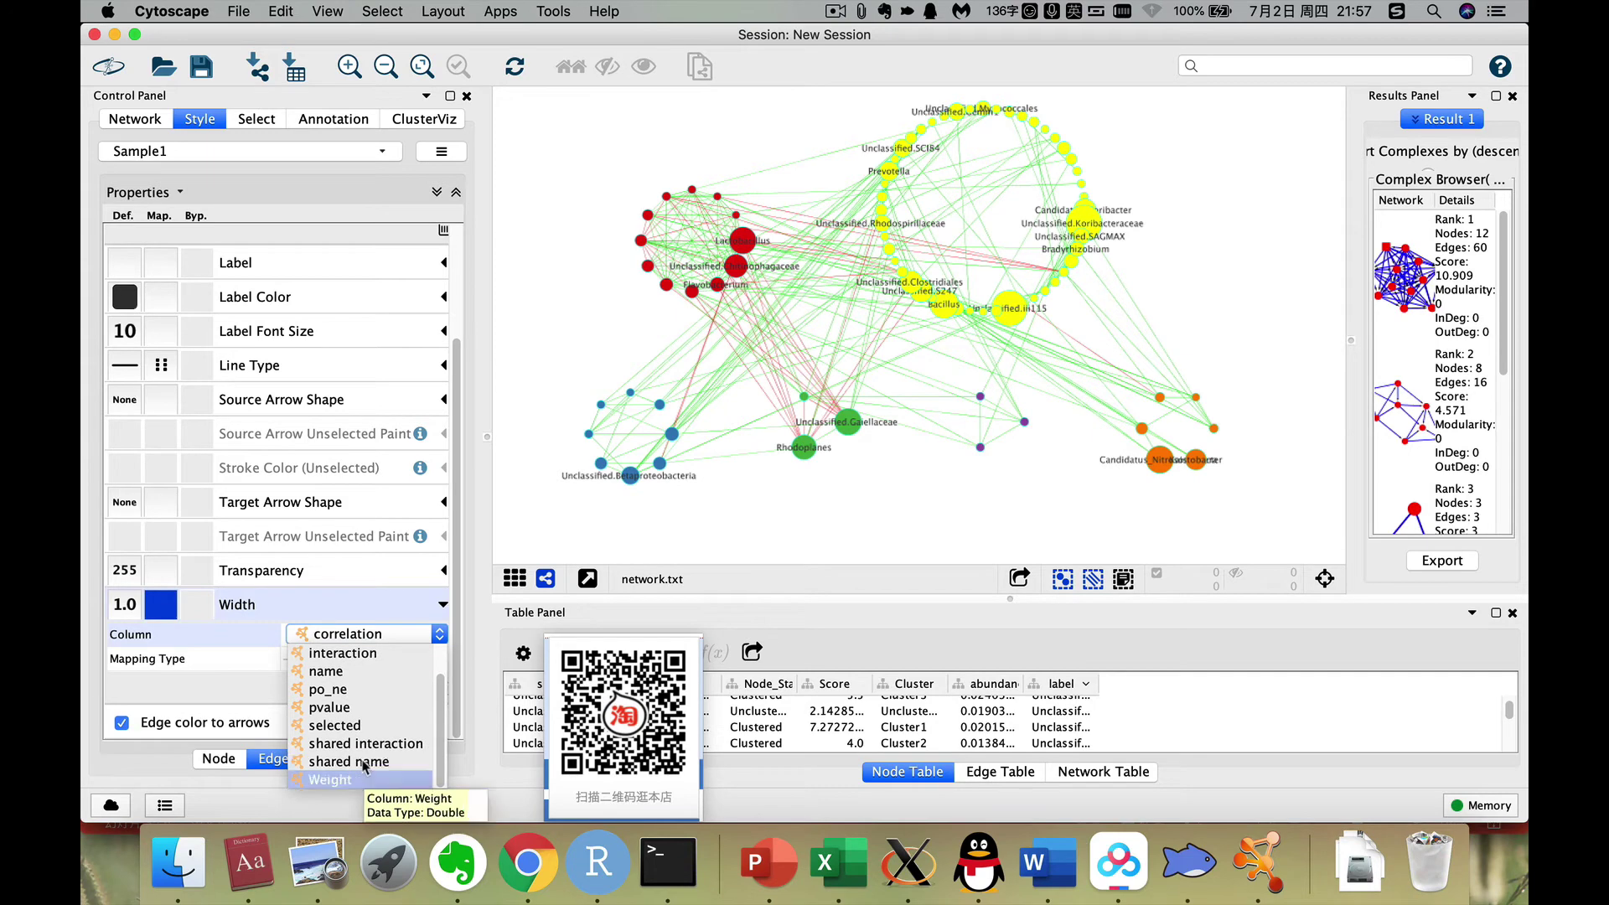
{"action": "left_click", "coordinate": [358, 778]}
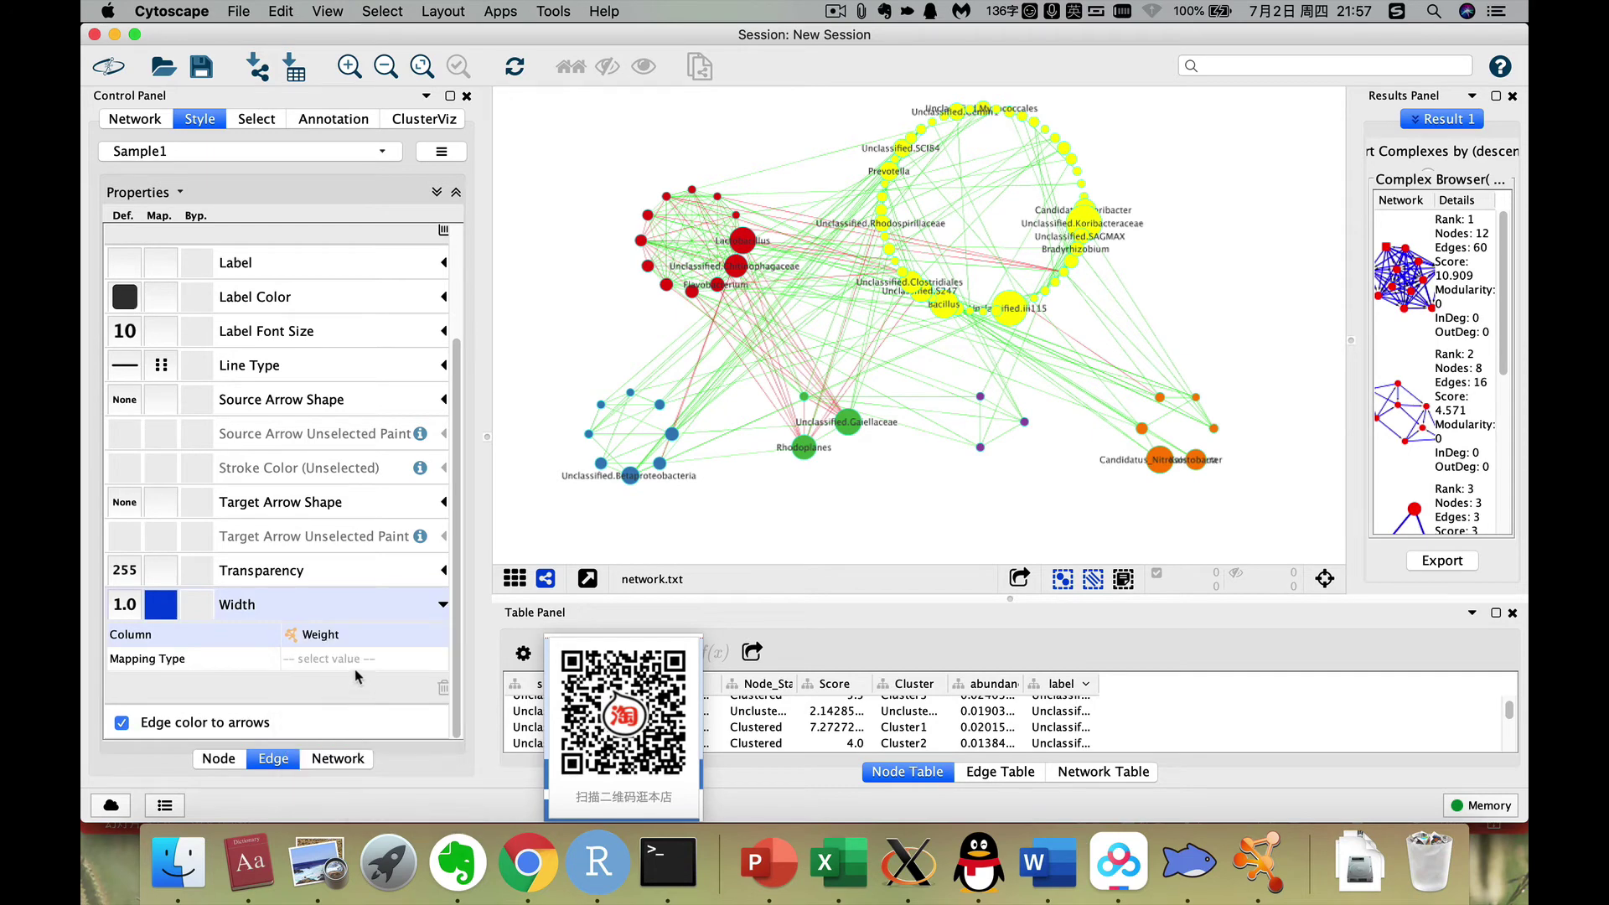
Make edge width a Continuous Mapping and open its mapping editor.
{"action": "left_click", "coordinate": [354, 666]}
{"action": "scroll", "coordinate": [348, 678], "scroll_direction": "up", "scroll_amount": 1}
{"action": "scroll", "coordinate": [348, 679], "scroll_direction": "down", "scroll_amount": 1}
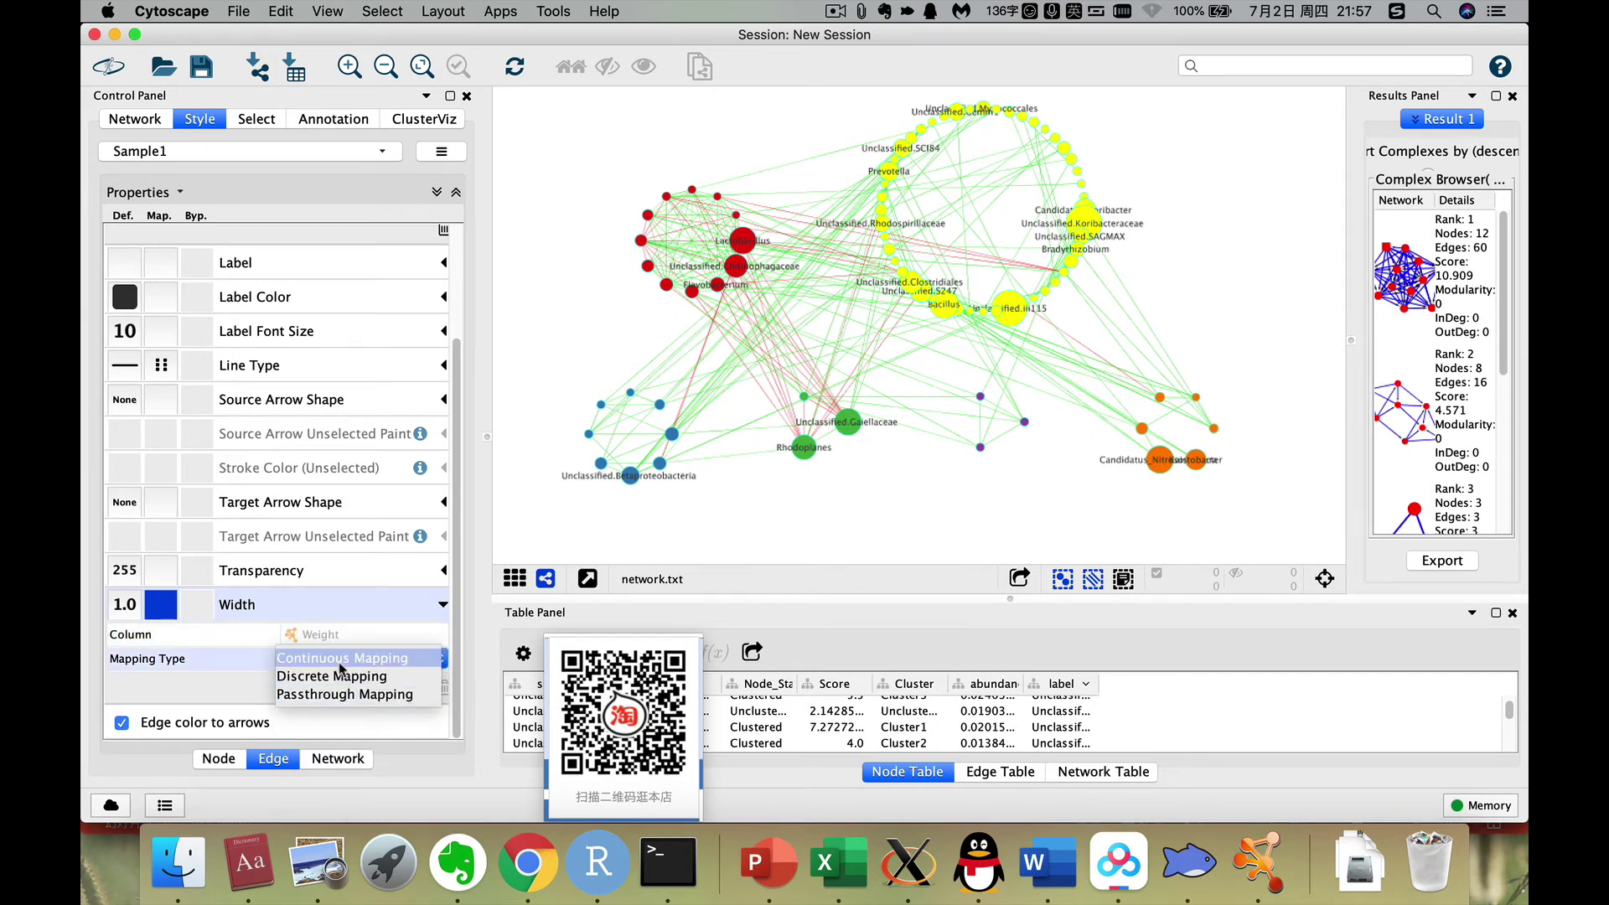
{"action": "scroll", "coordinate": [349, 679], "scroll_direction": "up", "scroll_amount": 1}
{"action": "left_click", "coordinate": [340, 689]}
{"action": "left_click", "coordinate": [353, 706]}
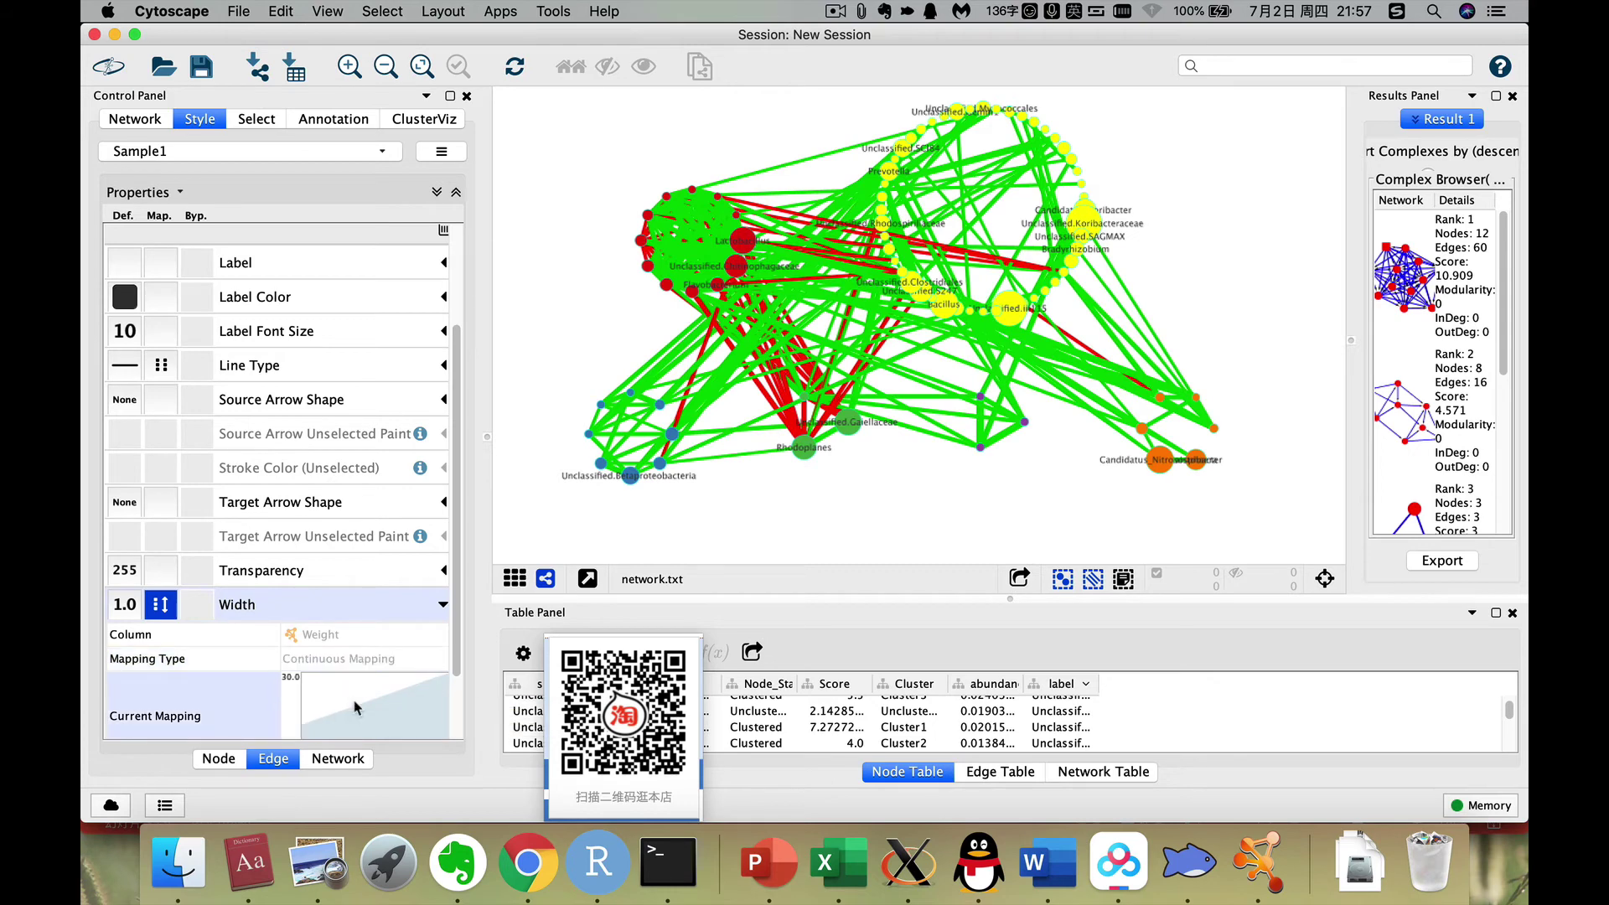
Make edge width run from about 2.25 at lowest Weight to about 6.25 at highest, then apply.
{"action": "left_click_drag", "start_coordinate": [534, 514], "coordinate": [534, 537]}
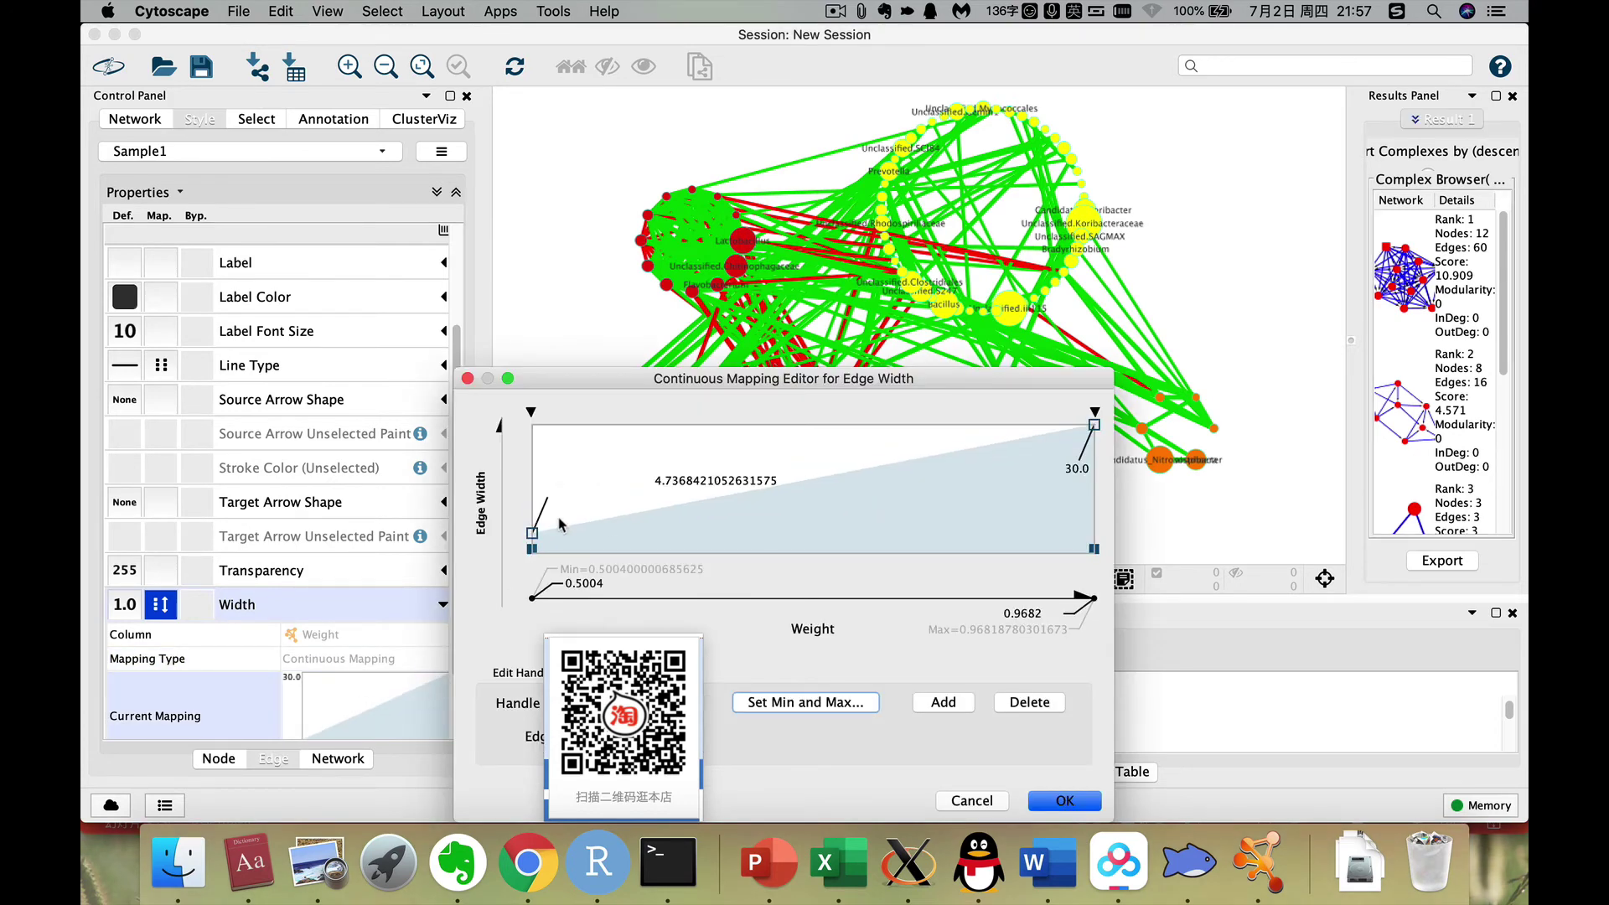
{"action": "mouse_move", "coordinate": [1094, 432]}
{"action": "left_mouse_down"}
{"action": "mouse_move", "coordinate": [1093, 526]}
{"action": "mouse_move", "coordinate": [1095, 462]}
{"action": "left_mouse_up"}
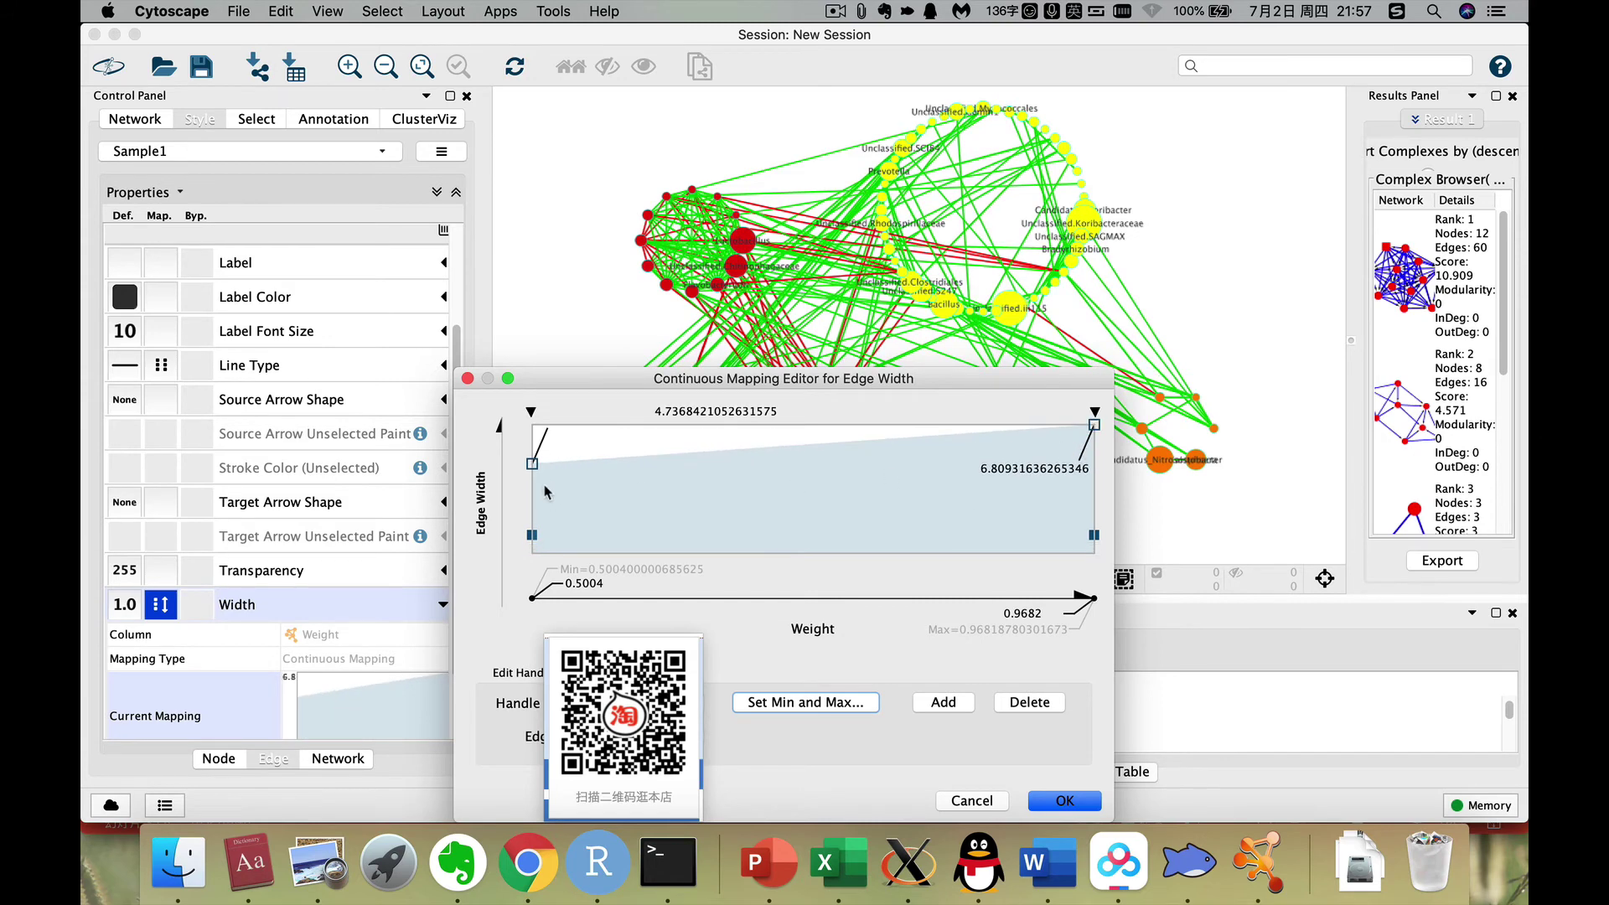
{"action": "left_click_drag", "start_coordinate": [534, 466], "coordinate": [530, 512]}
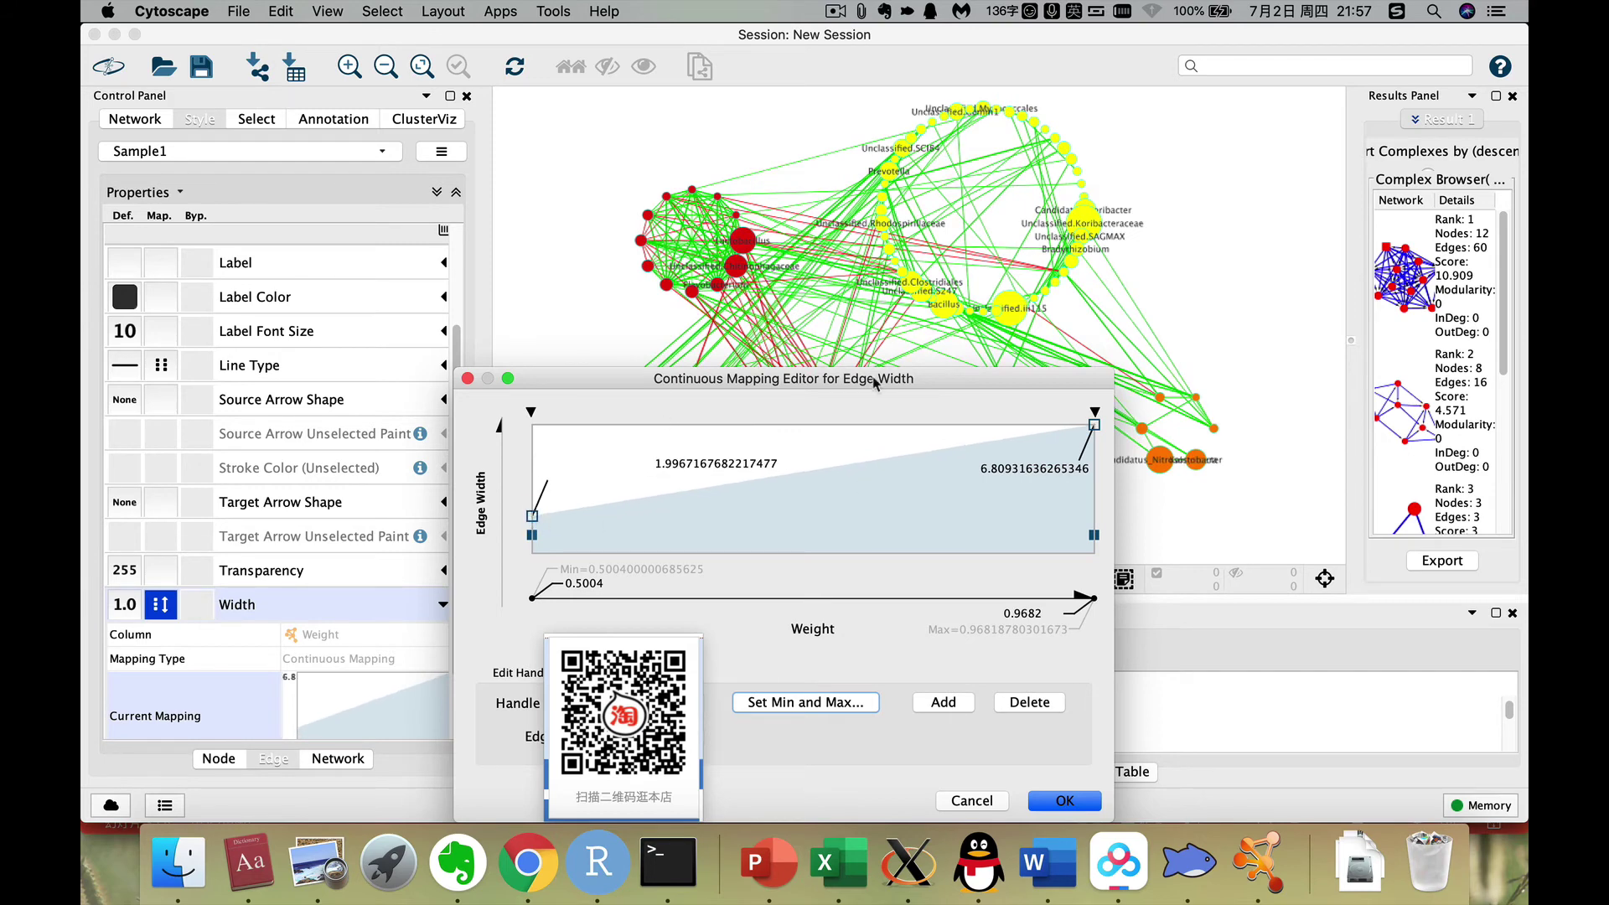
{"action": "left_click_drag", "start_coordinate": [1094, 426], "coordinate": [1094, 437]}
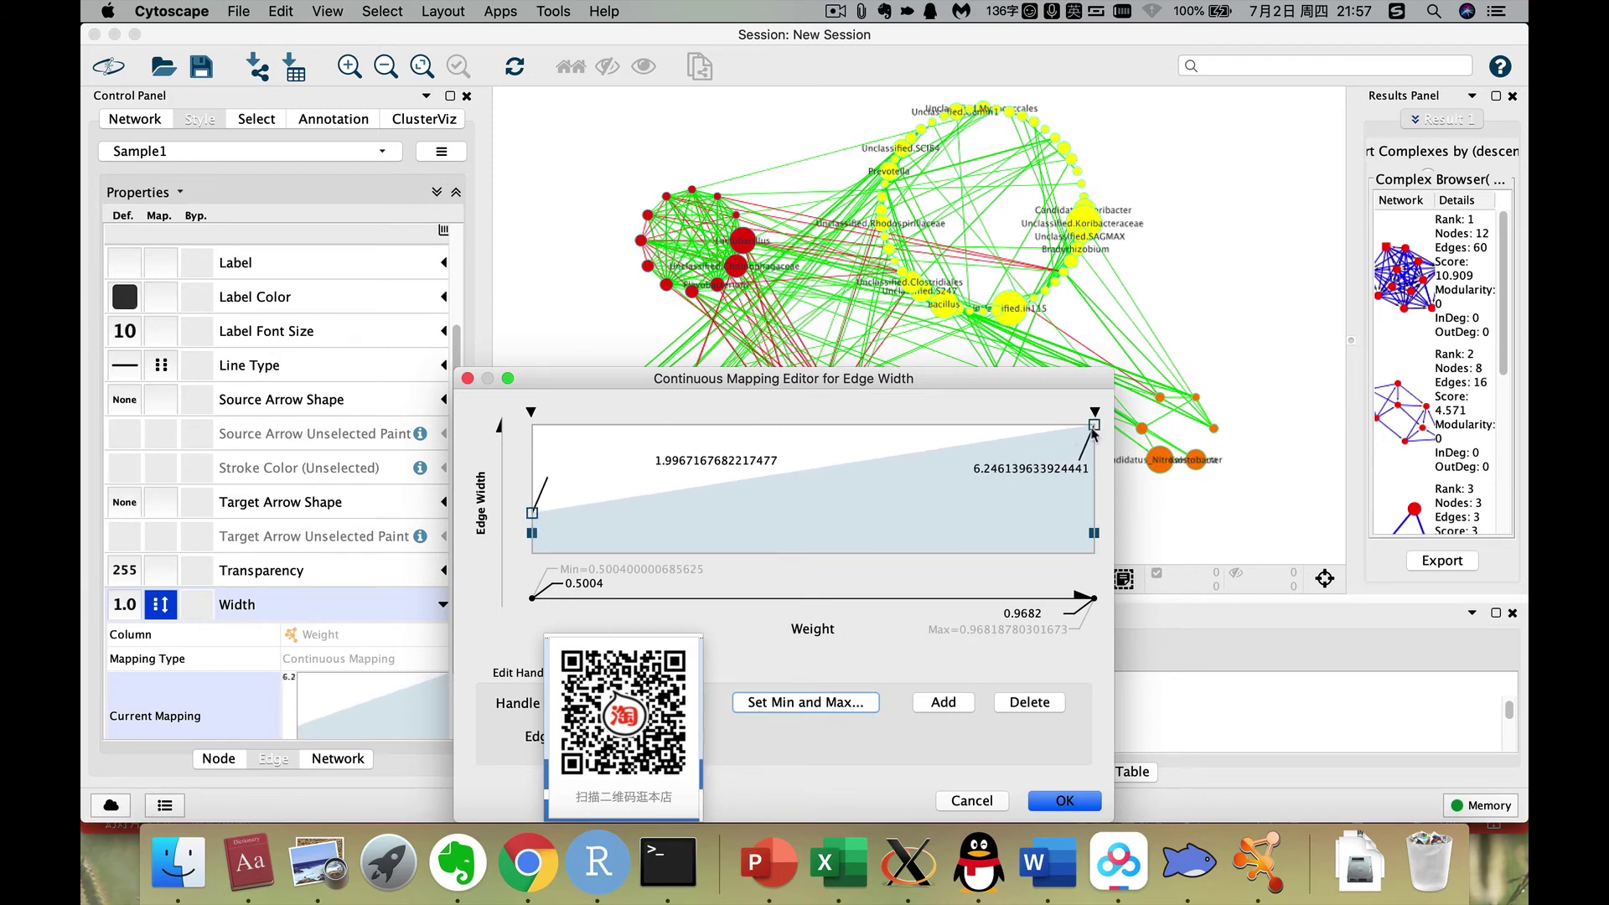
{"action": "left_click_drag", "start_coordinate": [534, 518], "coordinate": [531, 506]}
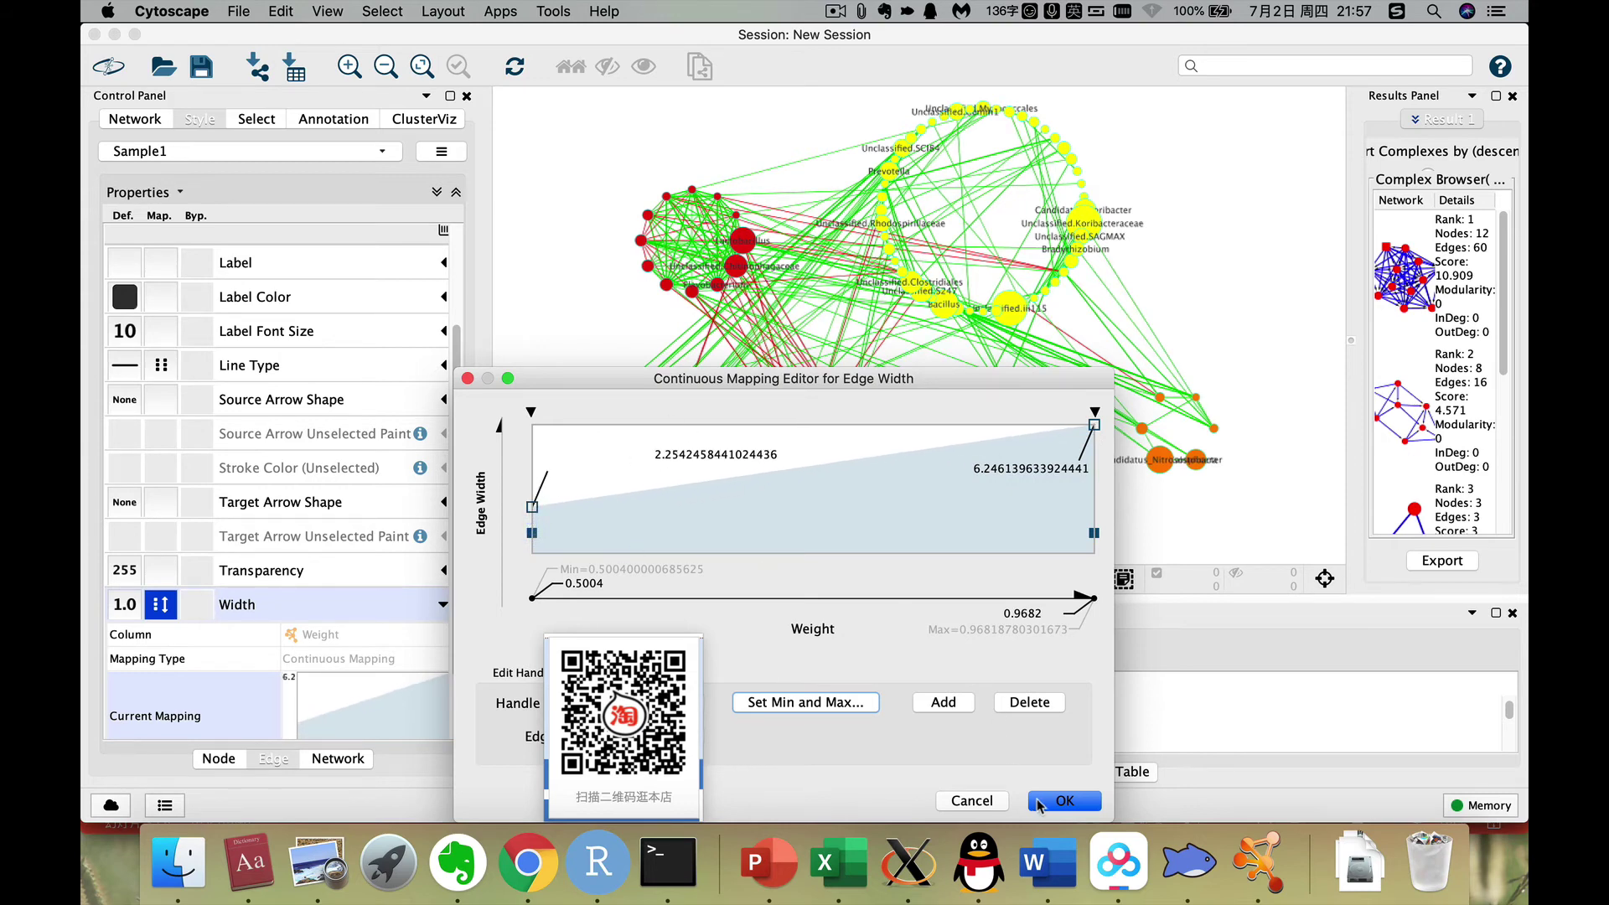
{"action": "left_click", "coordinate": [1039, 805]}
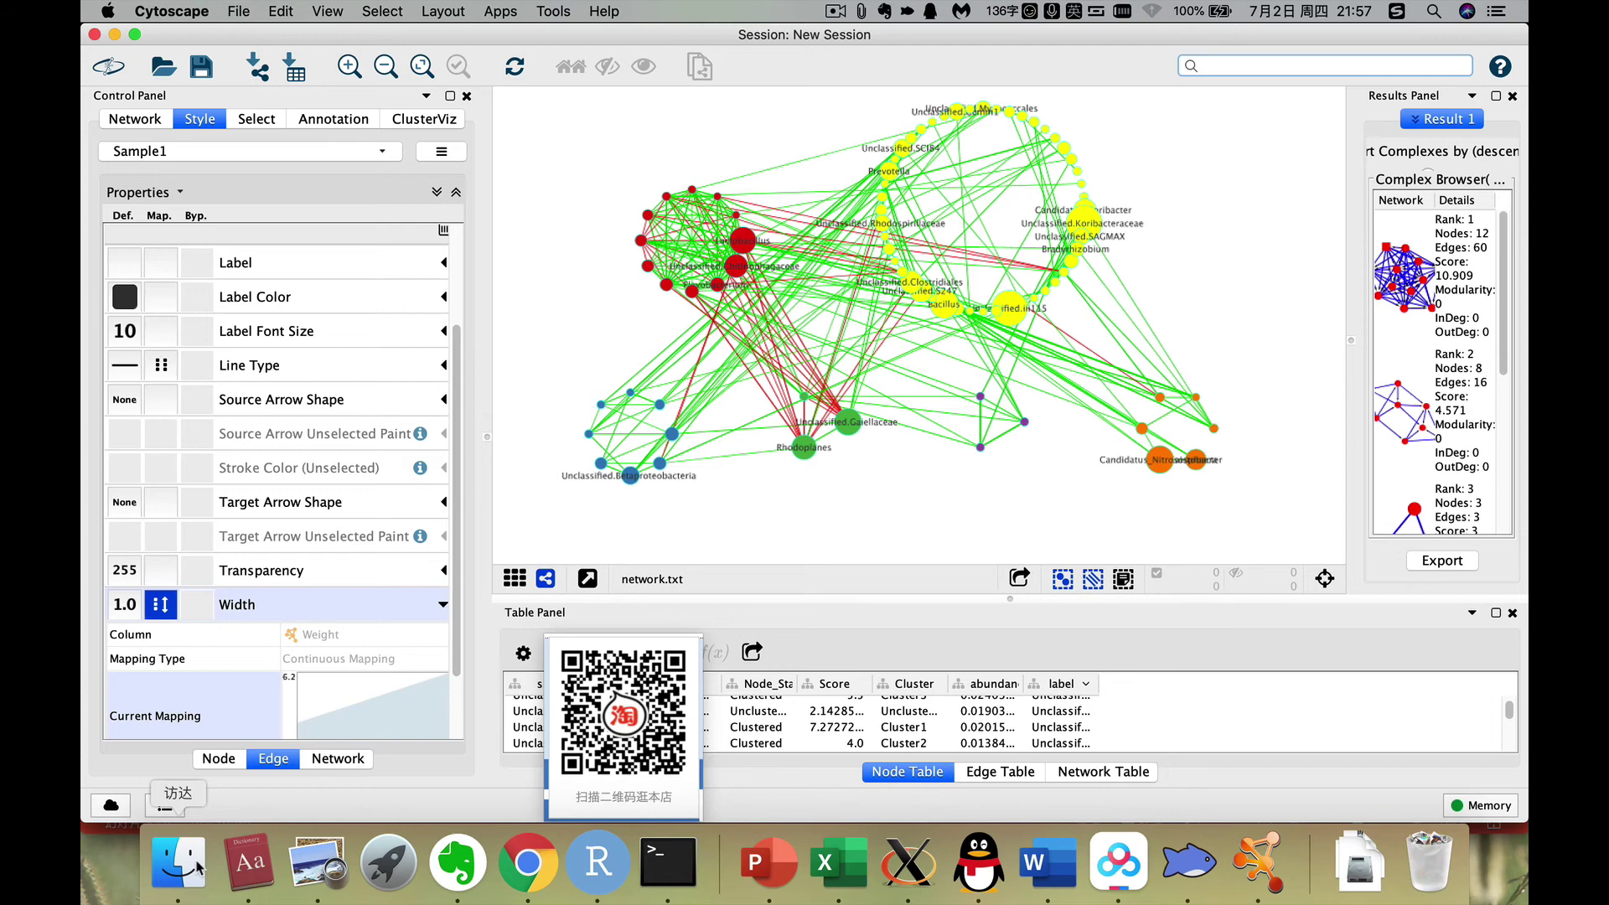
Show the Edge Table sorted by correlation descending, topping out at about 0.968.
{"action": "left_click_drag", "start_coordinate": [595, 737], "coordinate": [1419, 736]}
{"action": "left_click", "coordinate": [997, 772]}
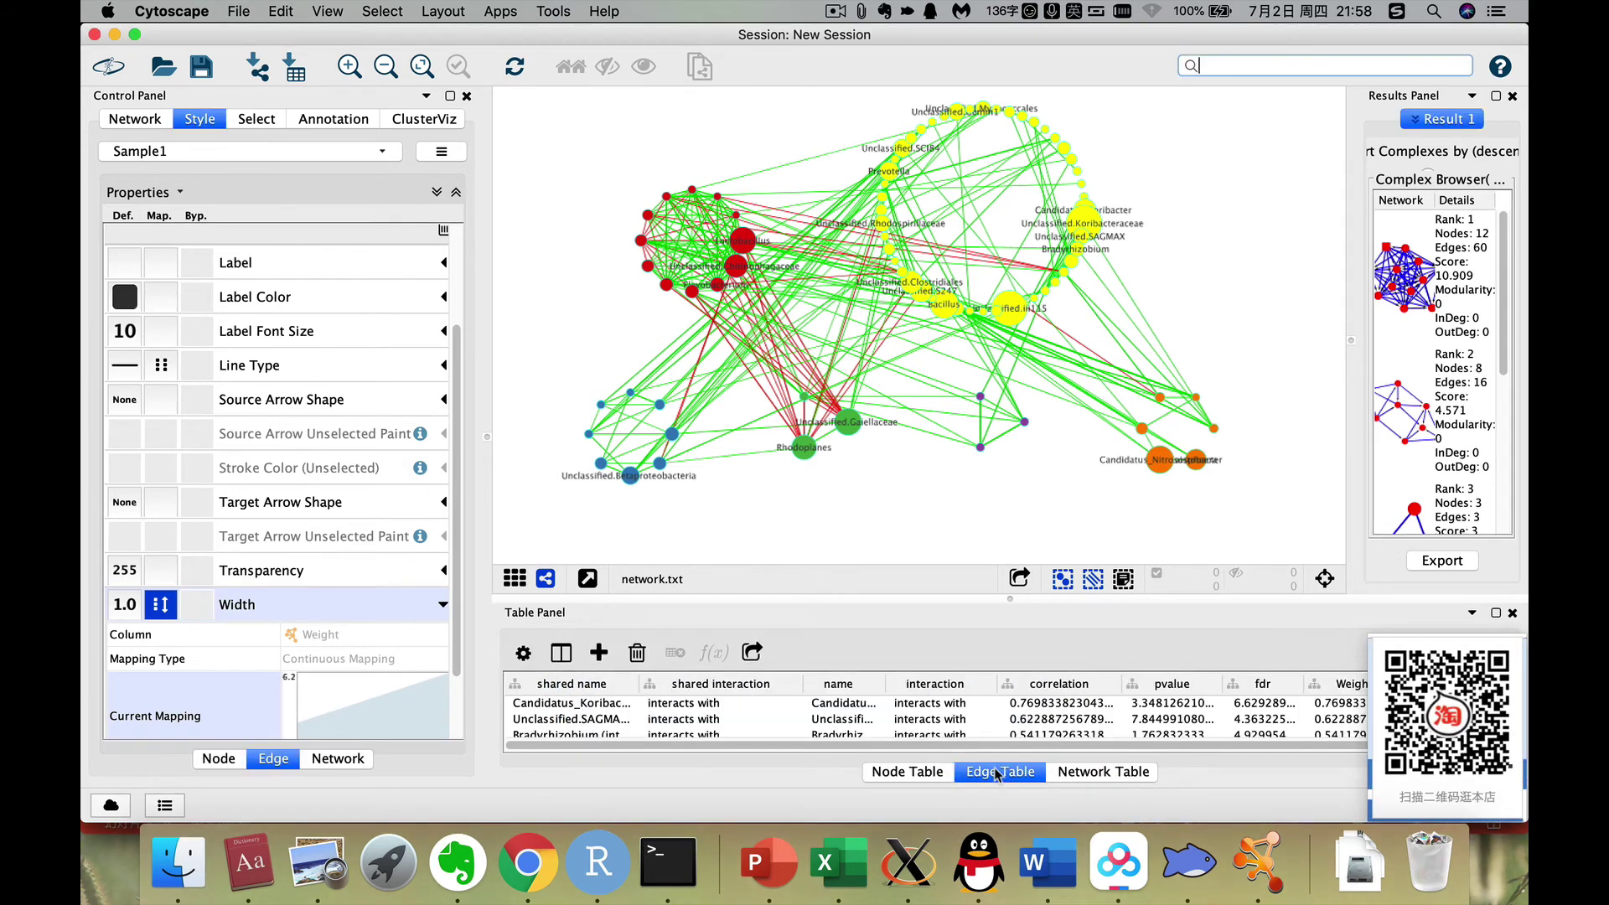
{"action": "scroll", "coordinate": [1046, 748], "scroll_direction": "right", "scroll_amount": 1}
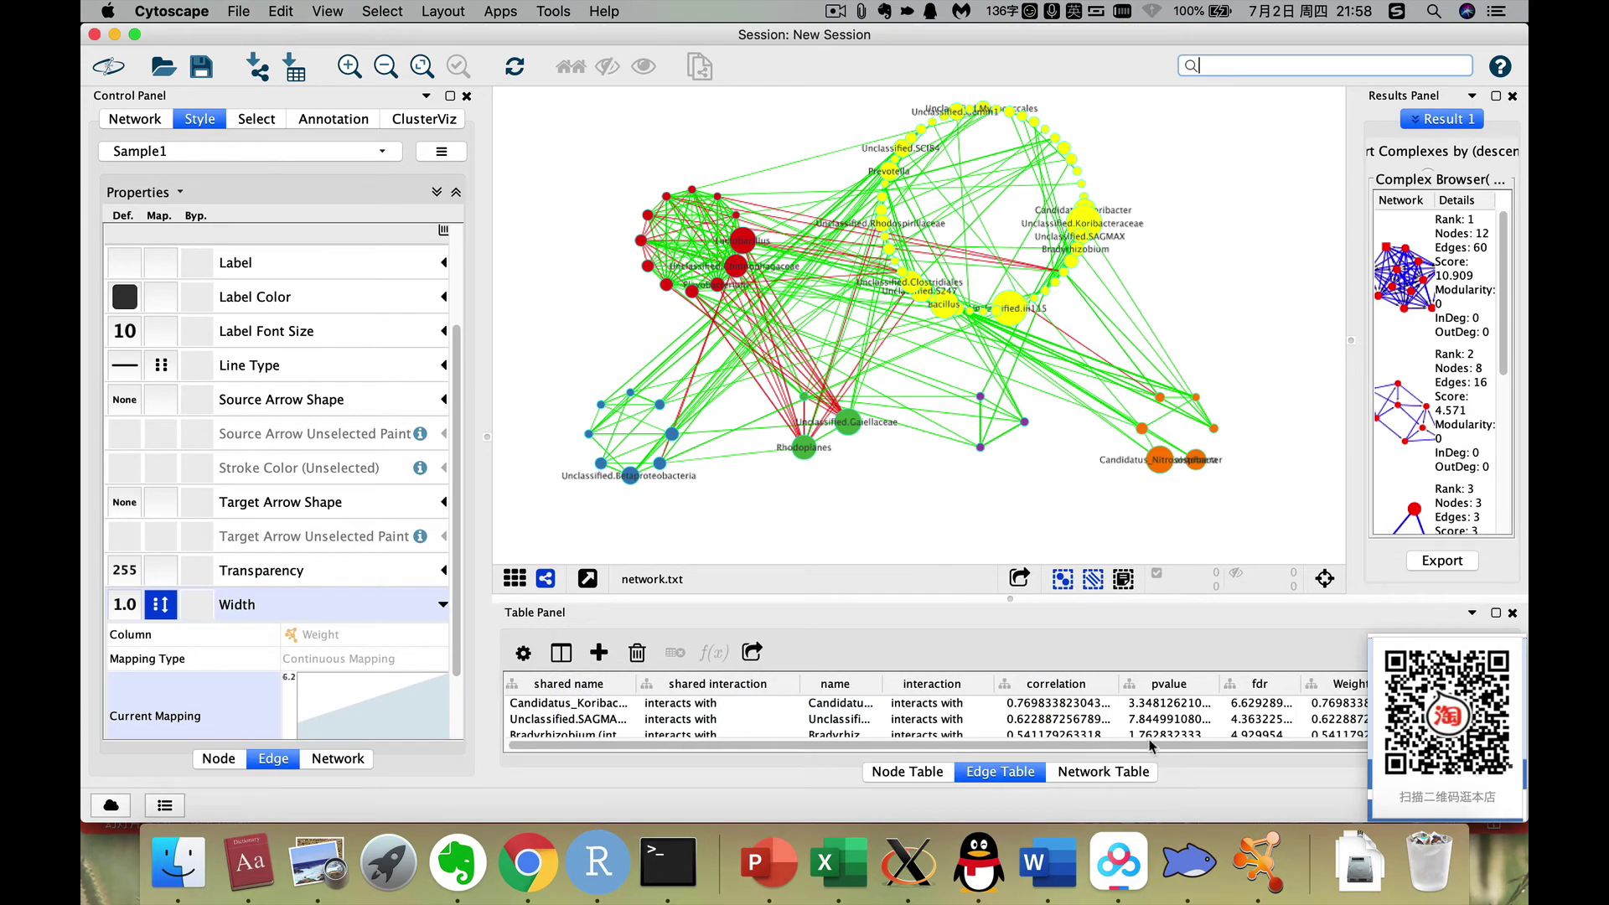
{"action": "left_click", "coordinate": [1056, 684]}
{"action": "left_click", "coordinate": [1056, 684]}
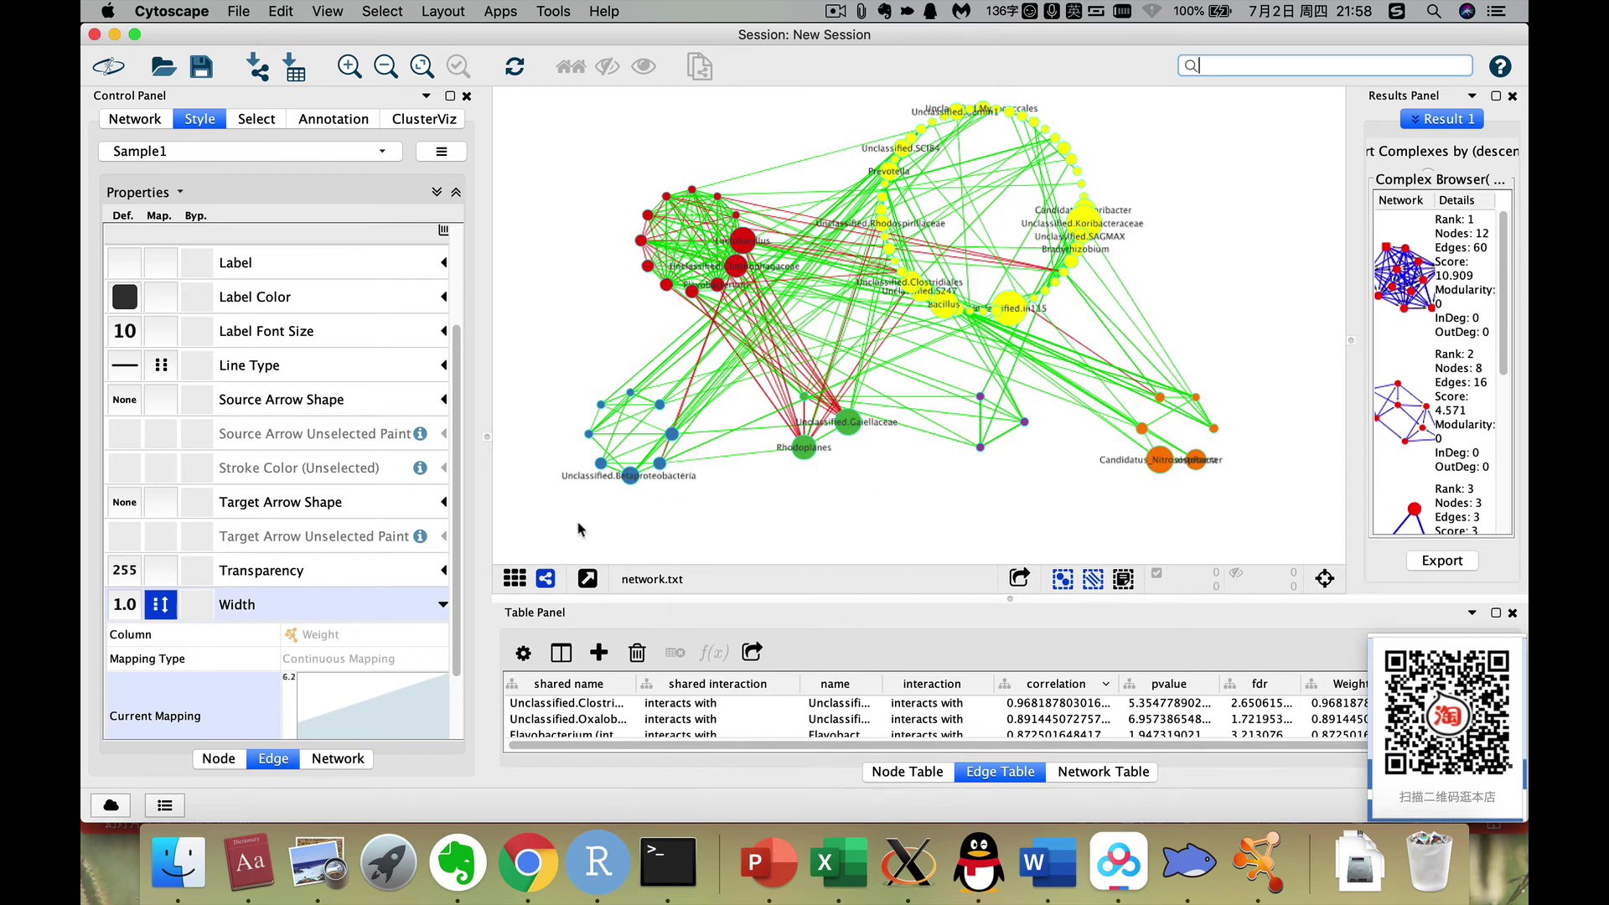
{"action": "scroll", "coordinate": [457, 596], "scroll_direction": "down", "scroll_amount": 3}
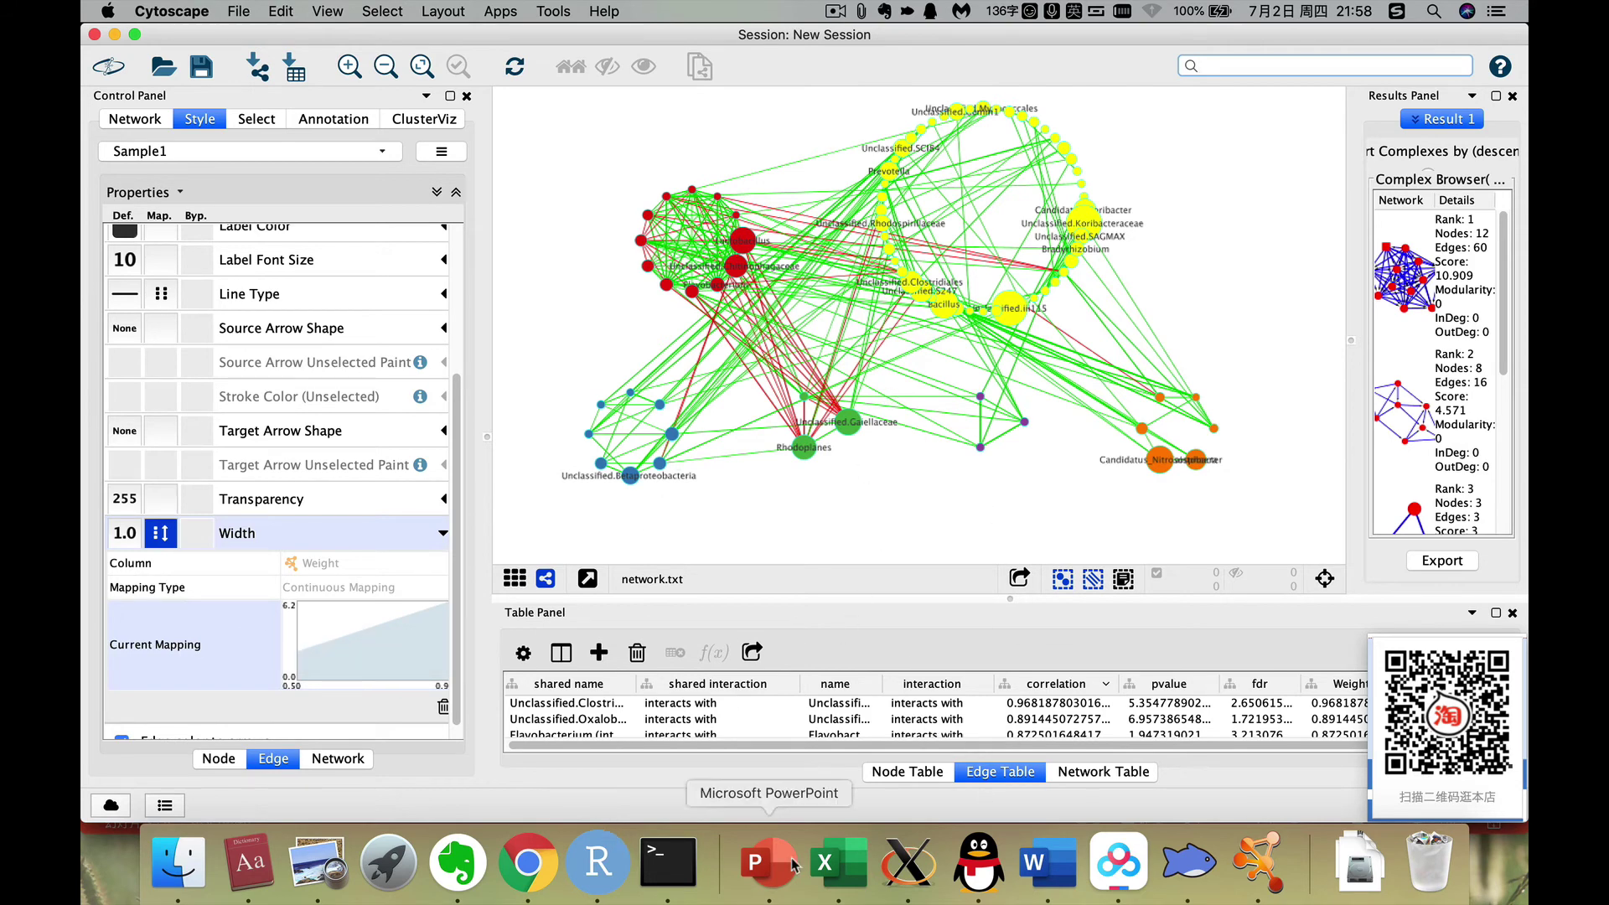
In Terminal, list the folder with ll and open it in Finder with 'open .'.
{"action": "left_click", "coordinate": [661, 866]}
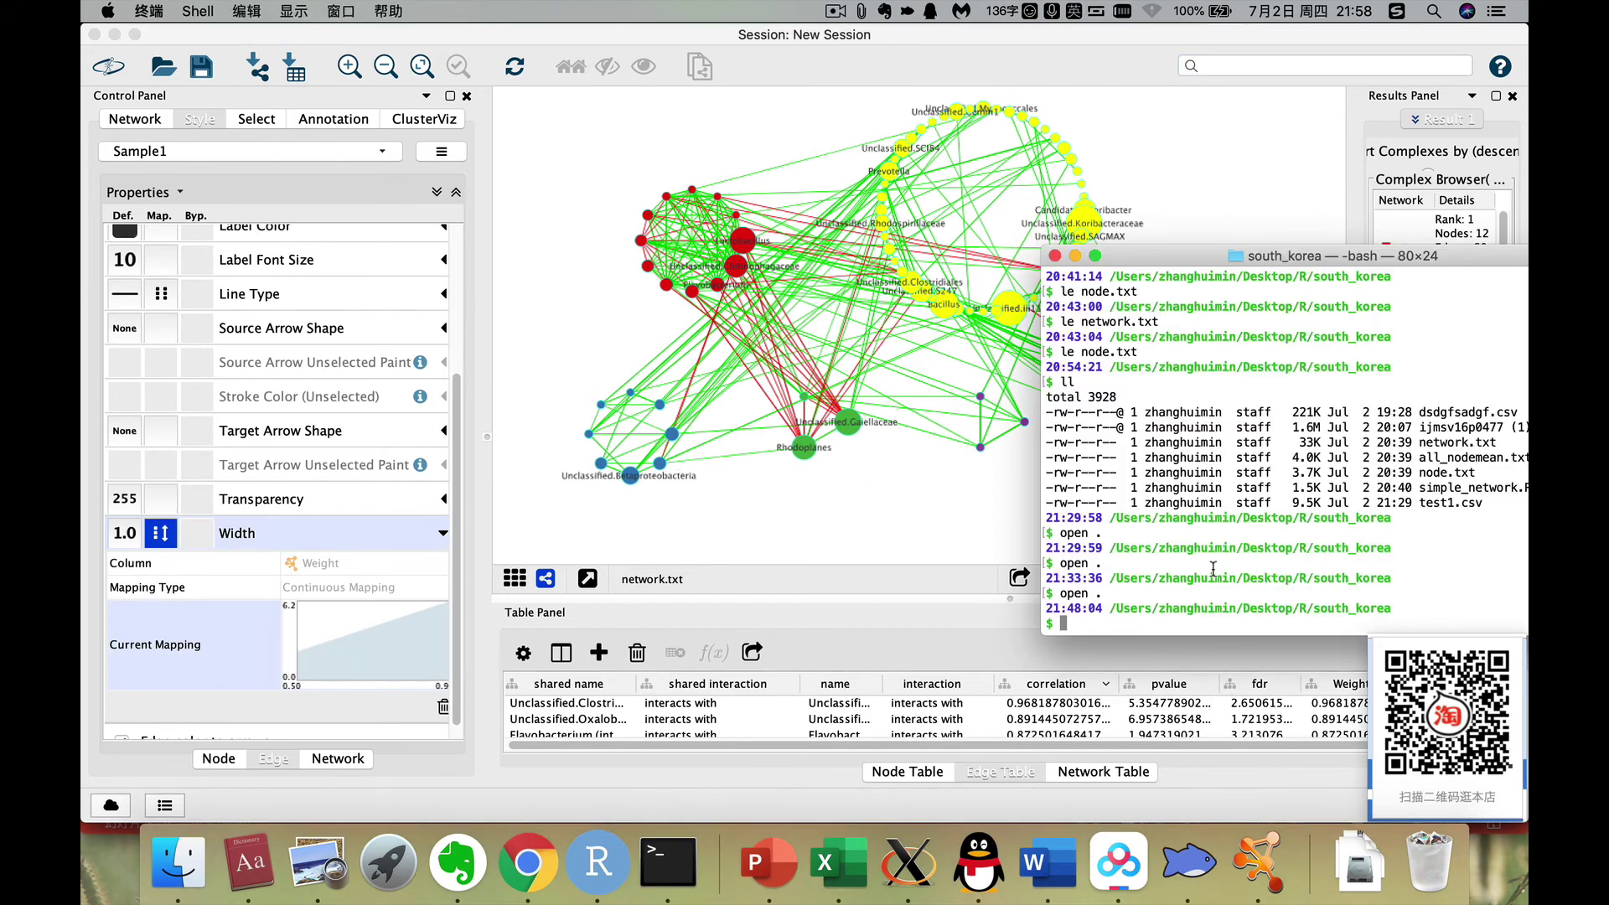
{"action": "type", "text": "ll"}
{"action": "key", "text": "Return"}
{"action": "type", "text": "open ."}
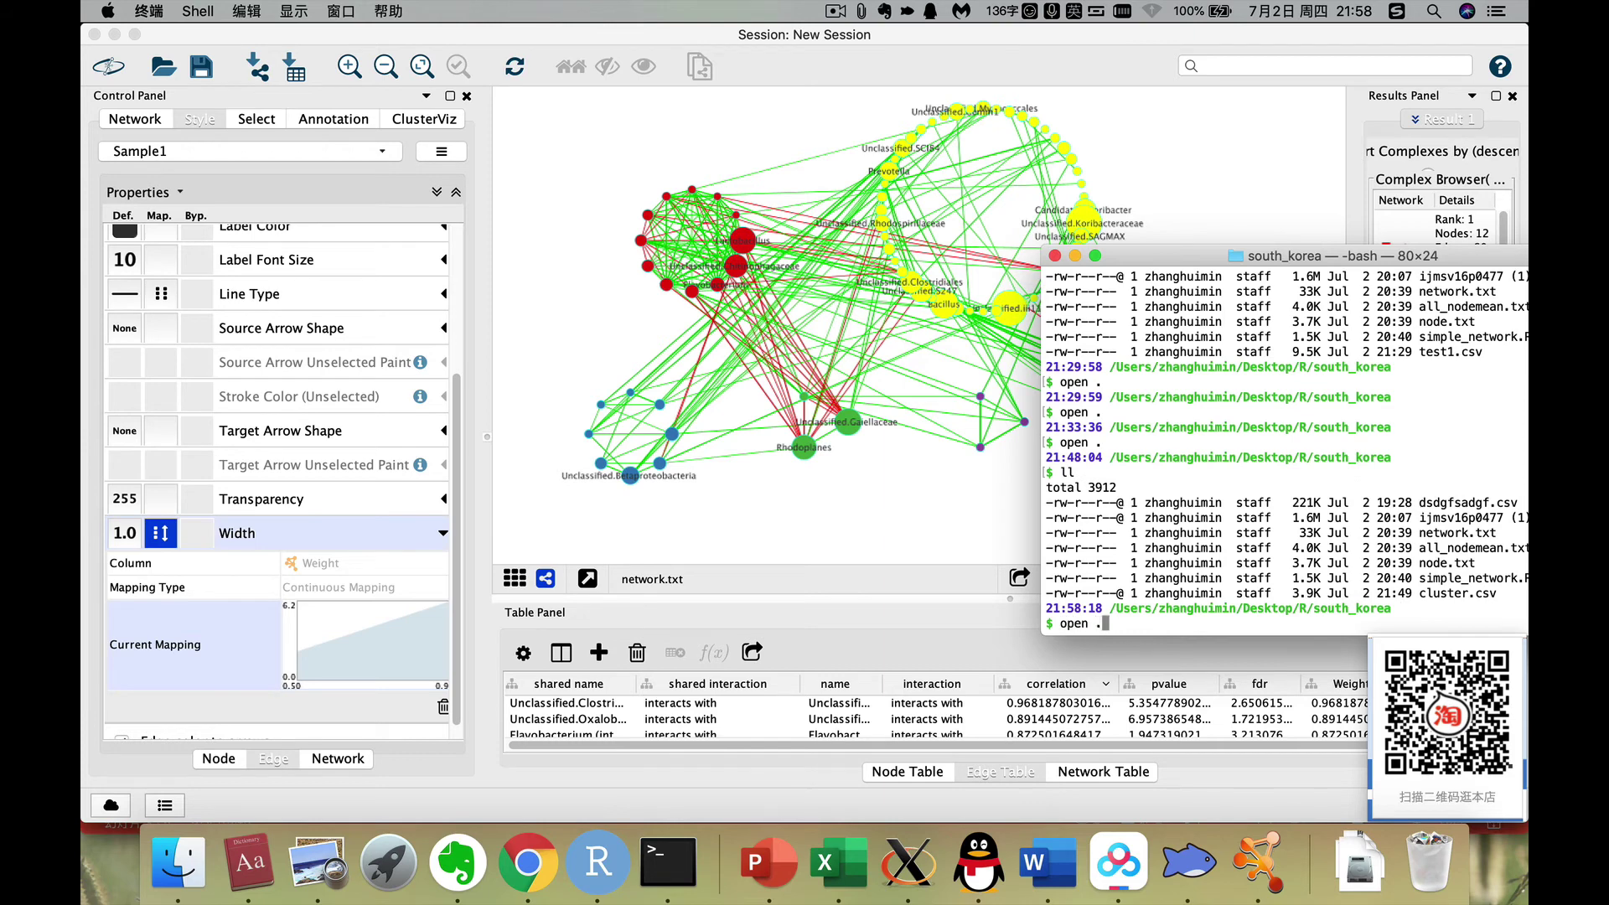
{"action": "key", "text": "Return"}
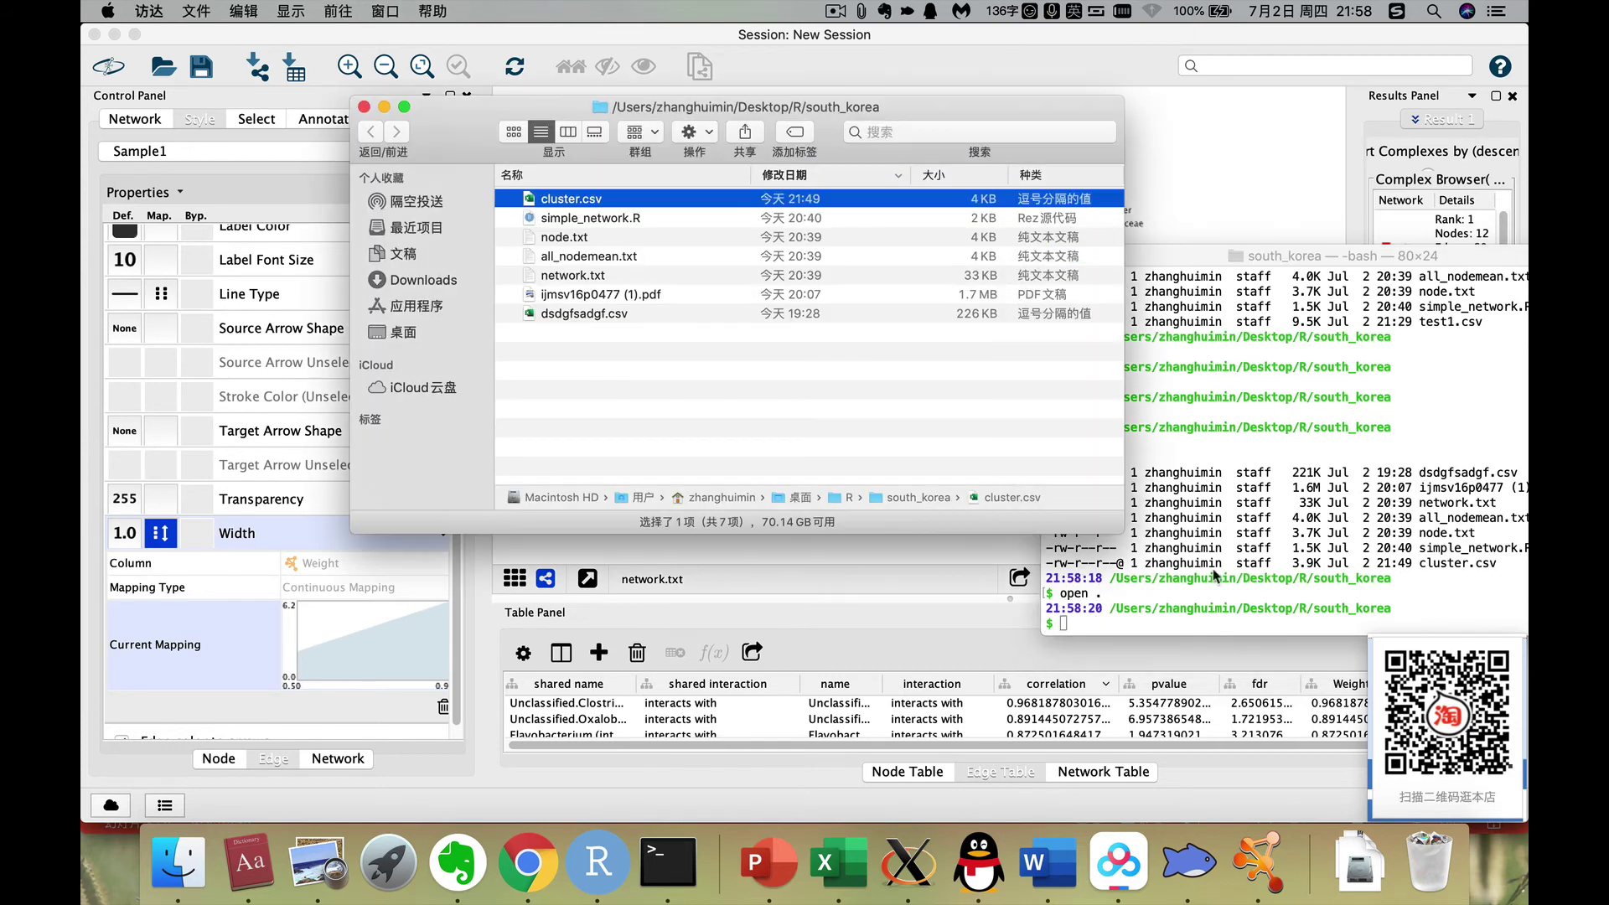
Open network.txt with Microsoft Excel.app from Finder's 打开方式 menu.
{"action": "left_click", "coordinate": [647, 276]}
{"action": "right_click", "coordinate": [649, 276]}
{"action": "mouse_move", "coordinate": [754, 301]}
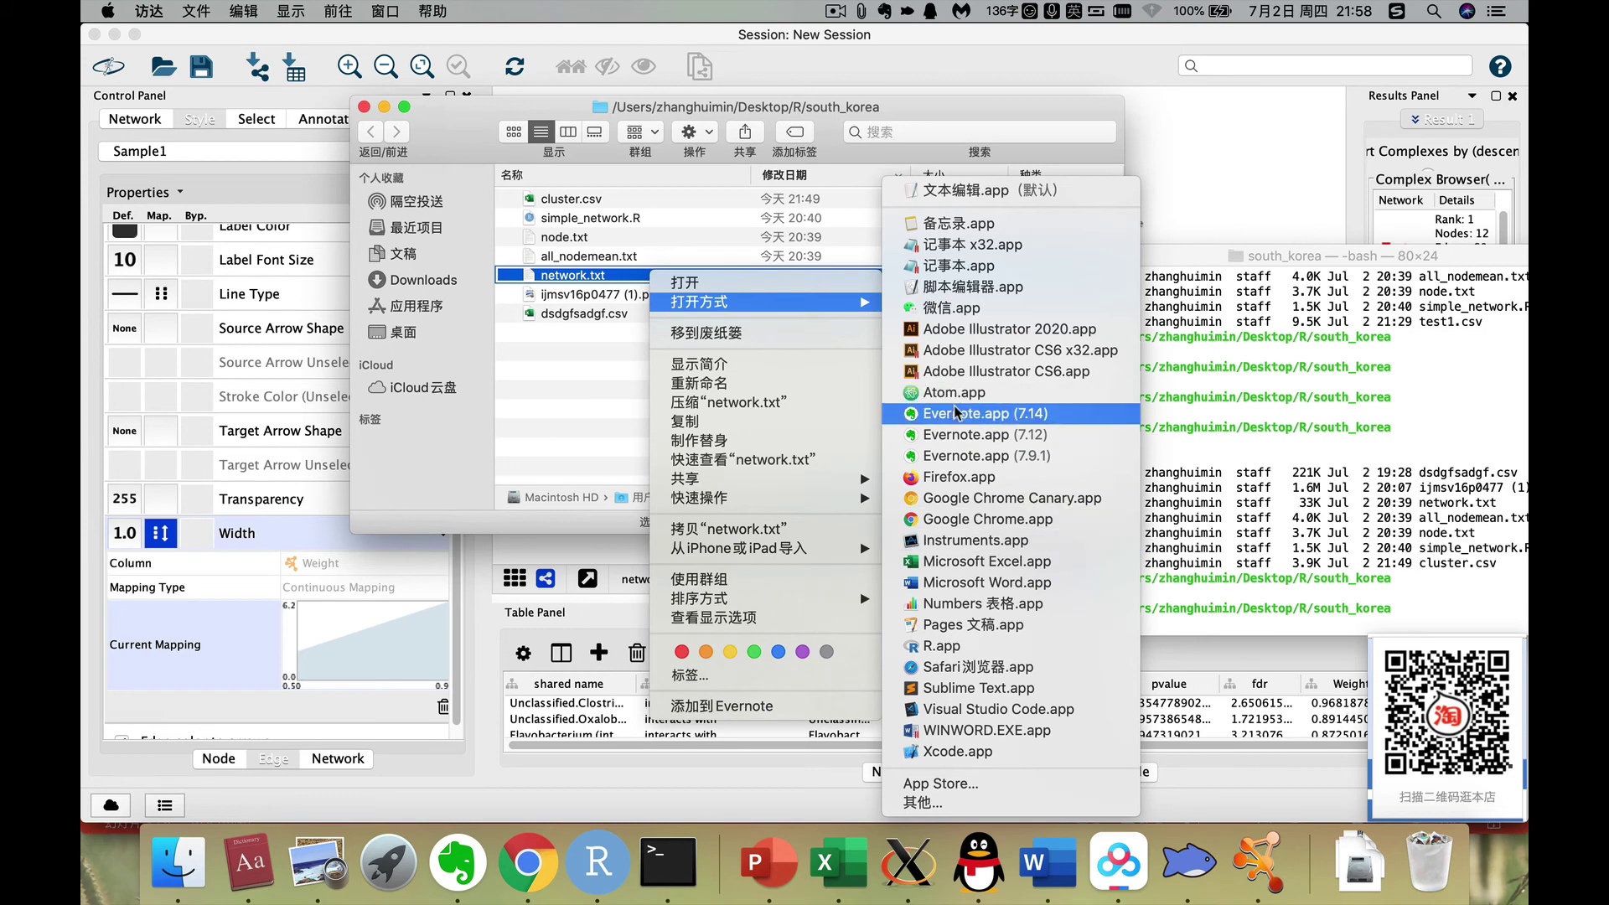
{"action": "left_click", "coordinate": [959, 562]}
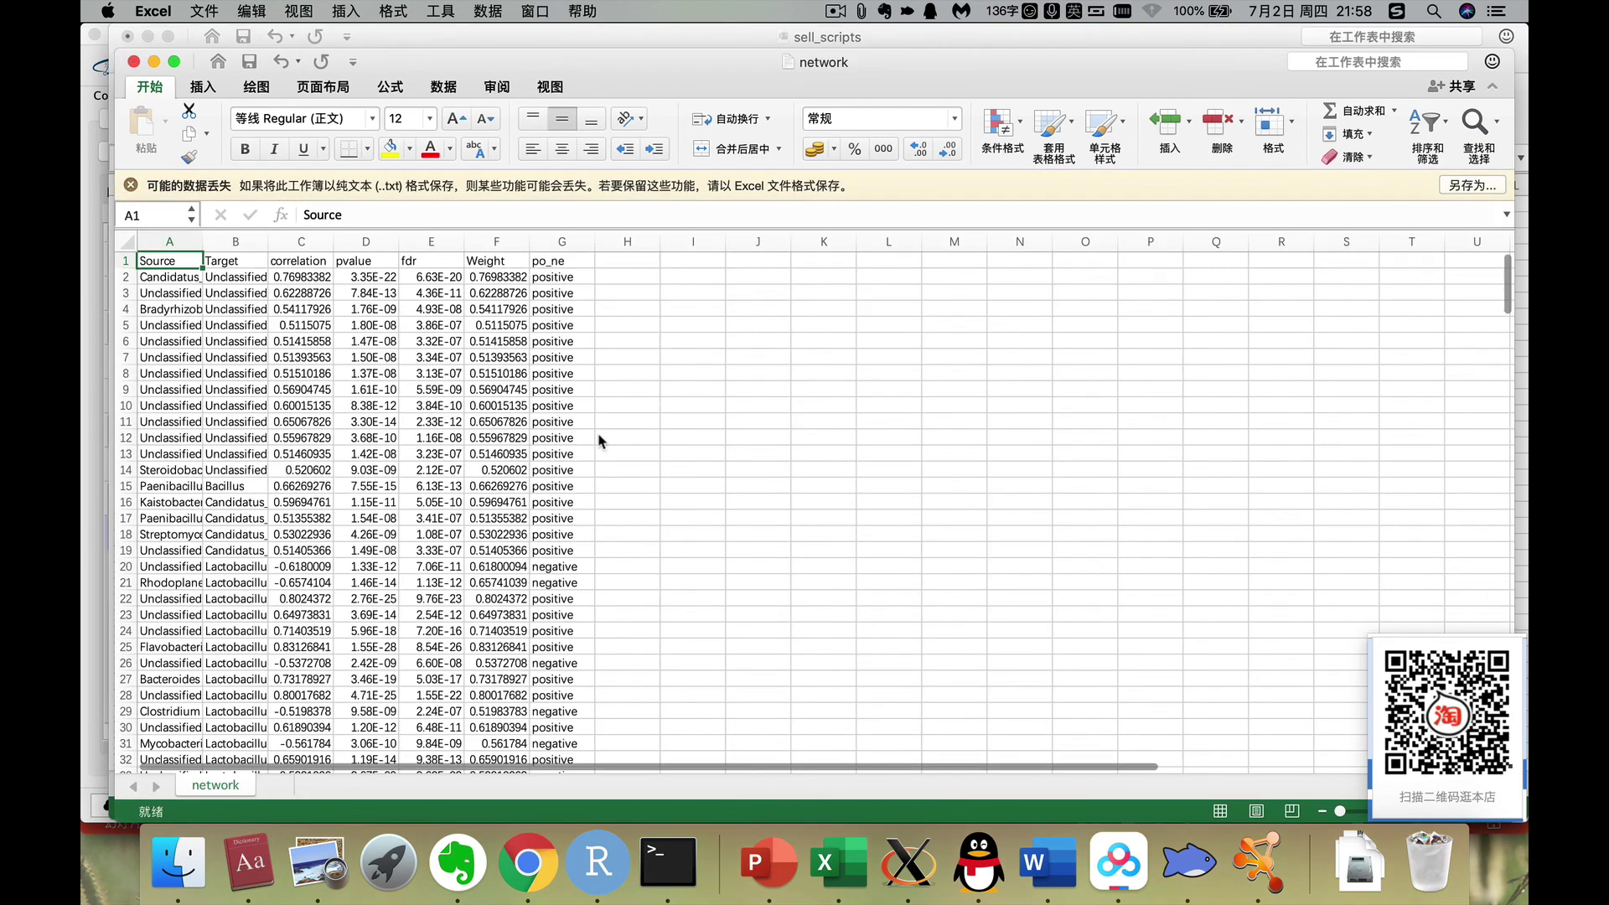
Inspect the network.txt columns in Excel, then bring up the PDF network figure in Preview.
{"action": "left_click", "coordinate": [494, 290]}
{"action": "left_click", "coordinate": [624, 258]}
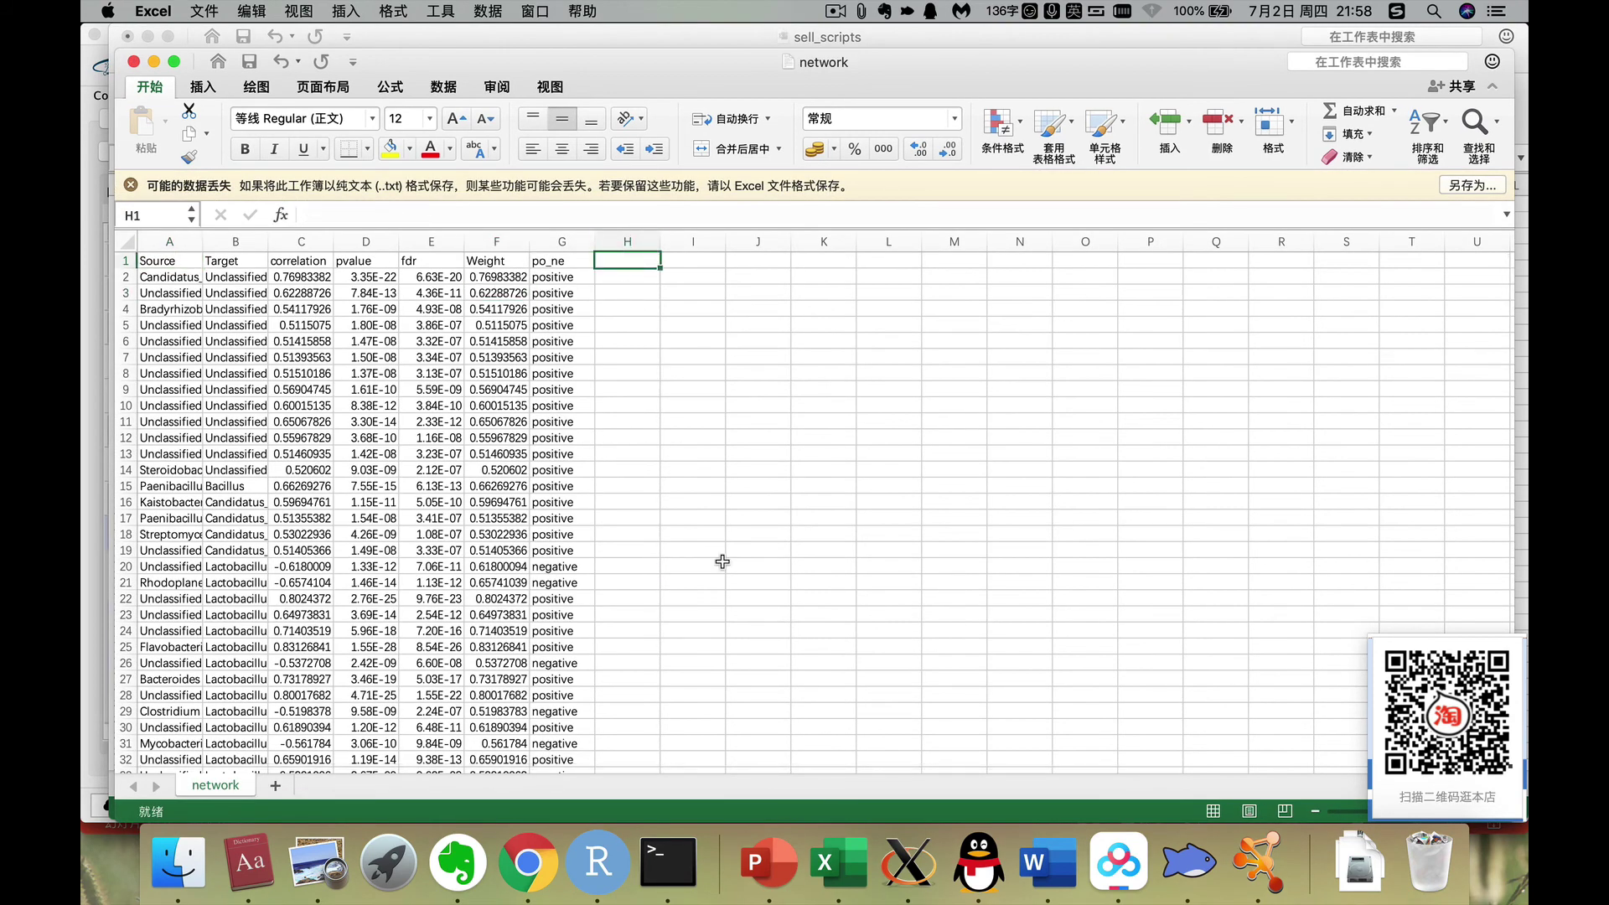
{"action": "left_click", "coordinate": [317, 863]}
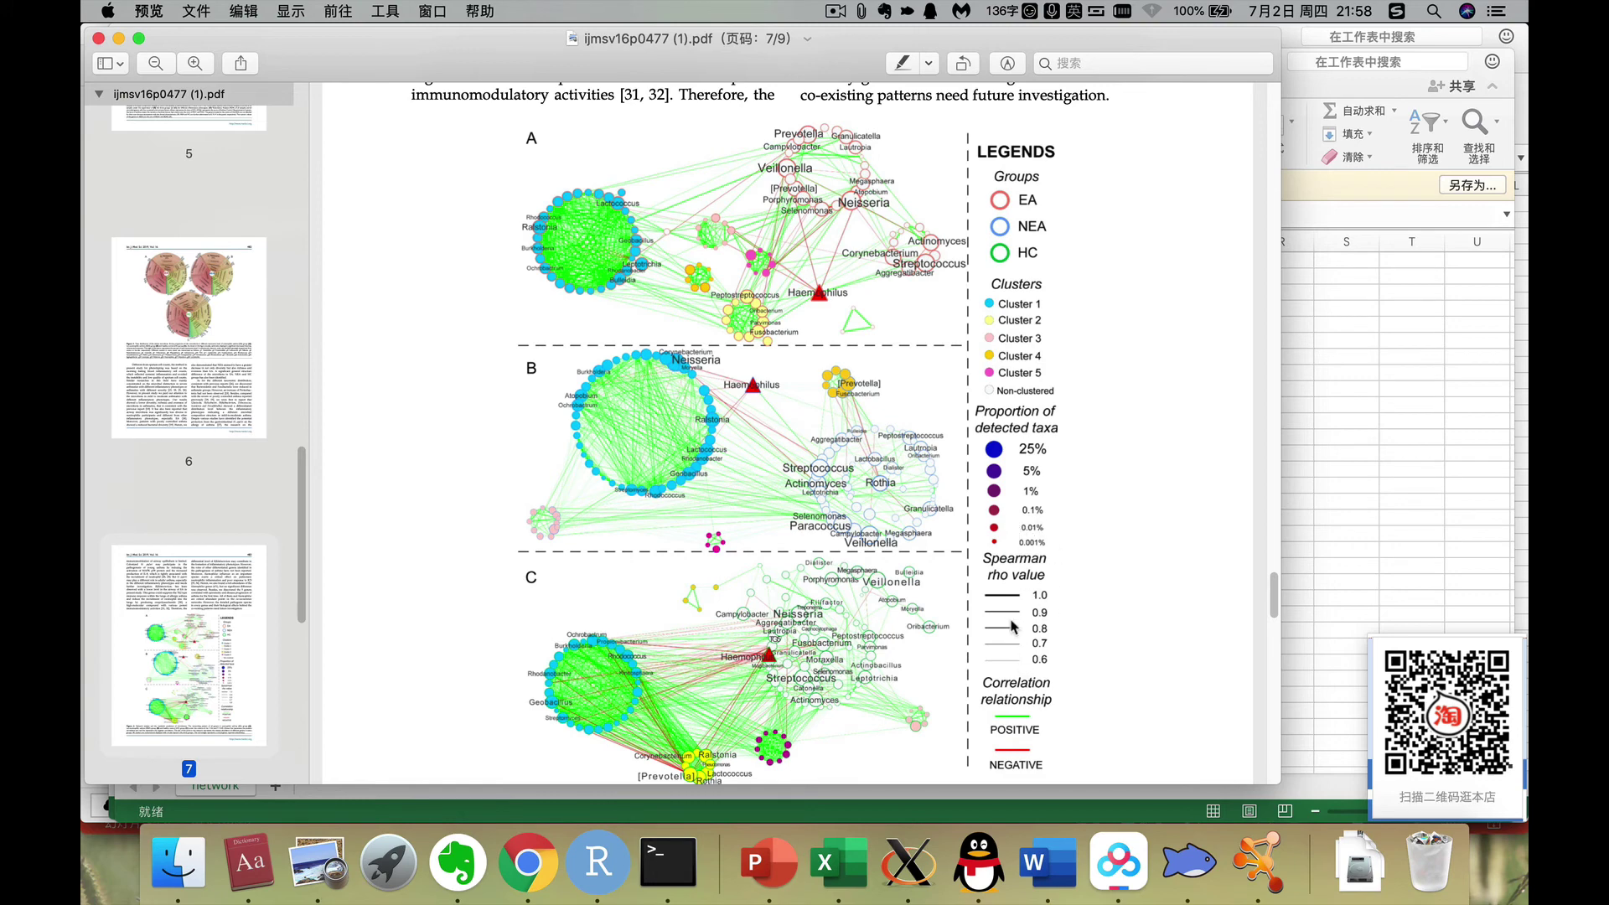
Scroll through the published network figure, then go back to the Cytoscape network.
{"action": "scroll", "coordinate": [1017, 634], "scroll_direction": "down", "scroll_amount": 1}
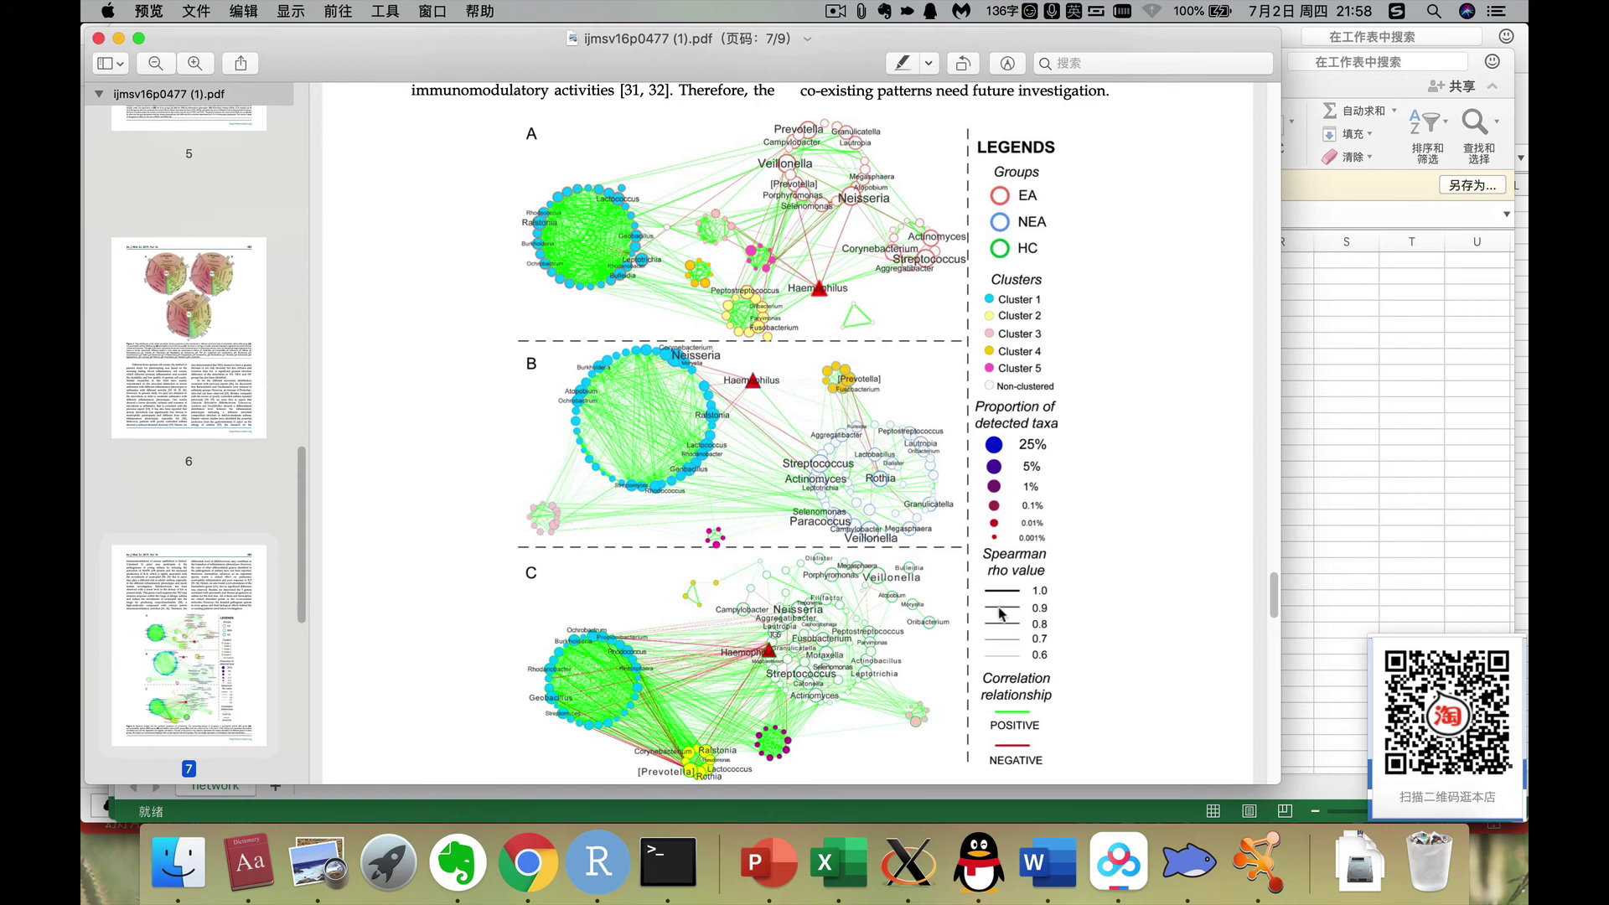
{"action": "left_click", "coordinate": [1314, 475]}
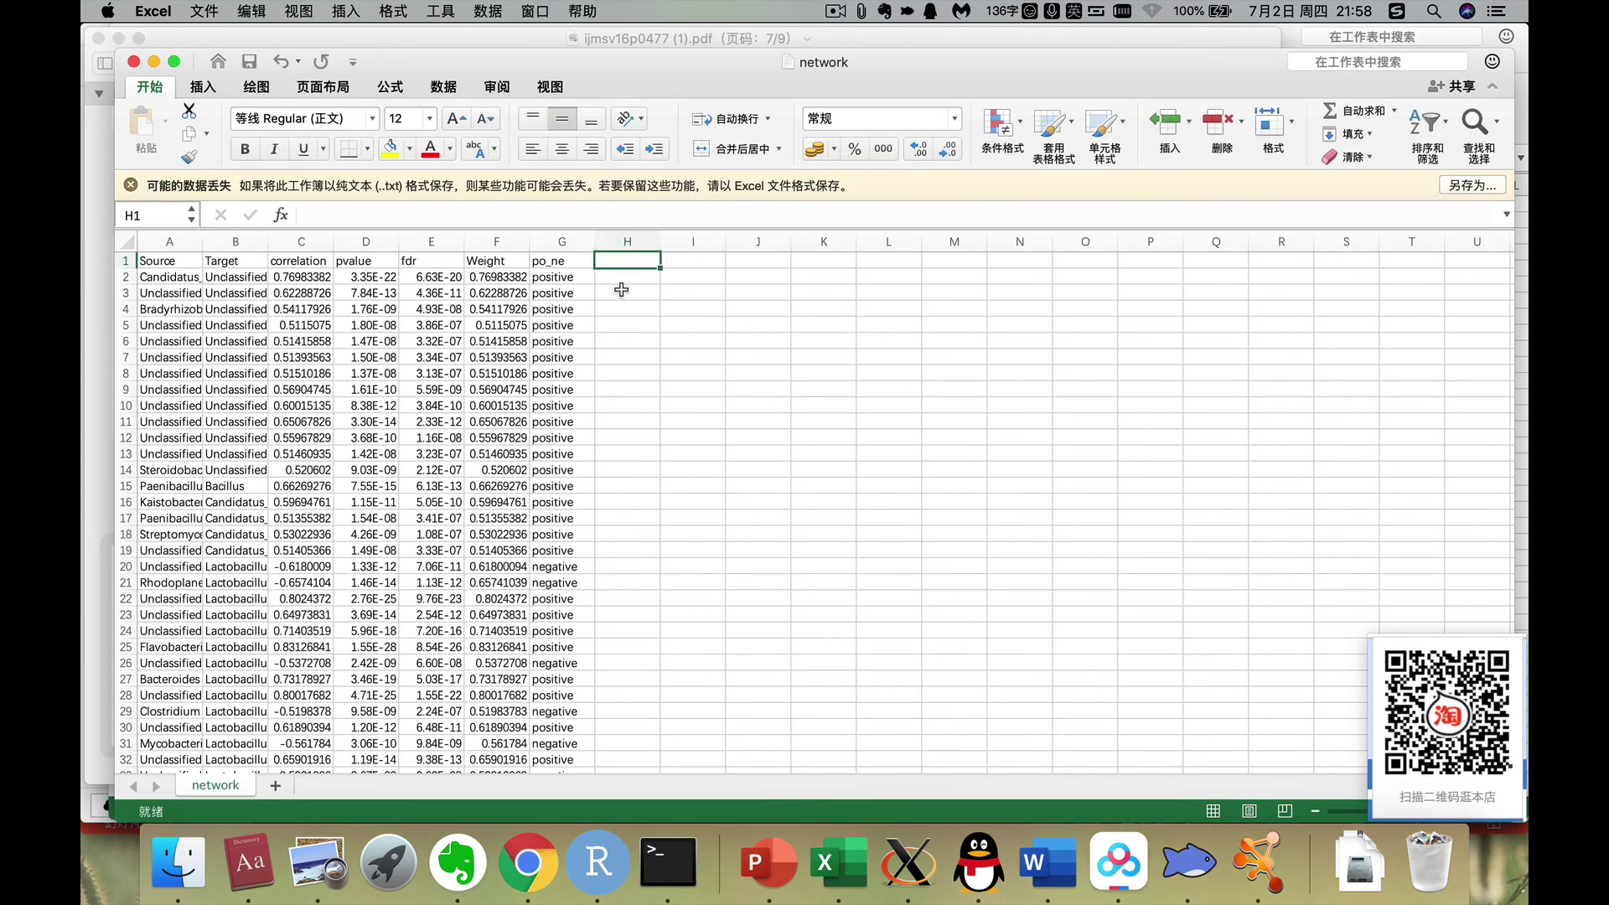
{"action": "left_click", "coordinate": [1244, 883]}
Create a visual legend for the Sample1 style and scroll through it.
{"action": "scroll", "coordinate": [842, 480], "scroll_direction": "down", "scroll_amount": 1}
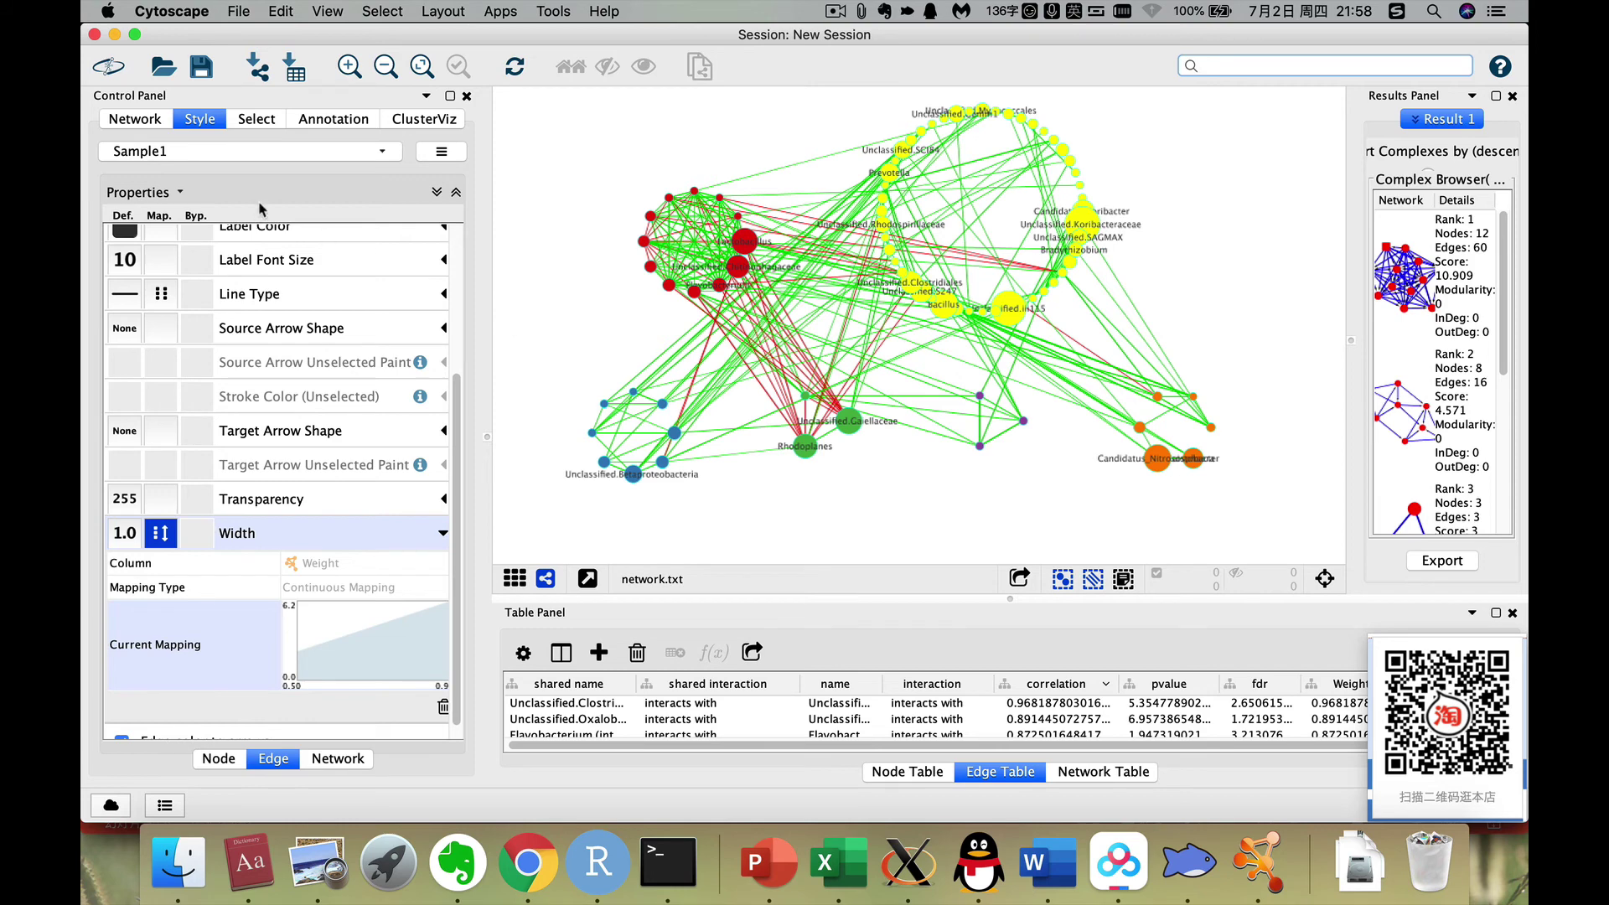
{"action": "left_click", "coordinate": [426, 155]}
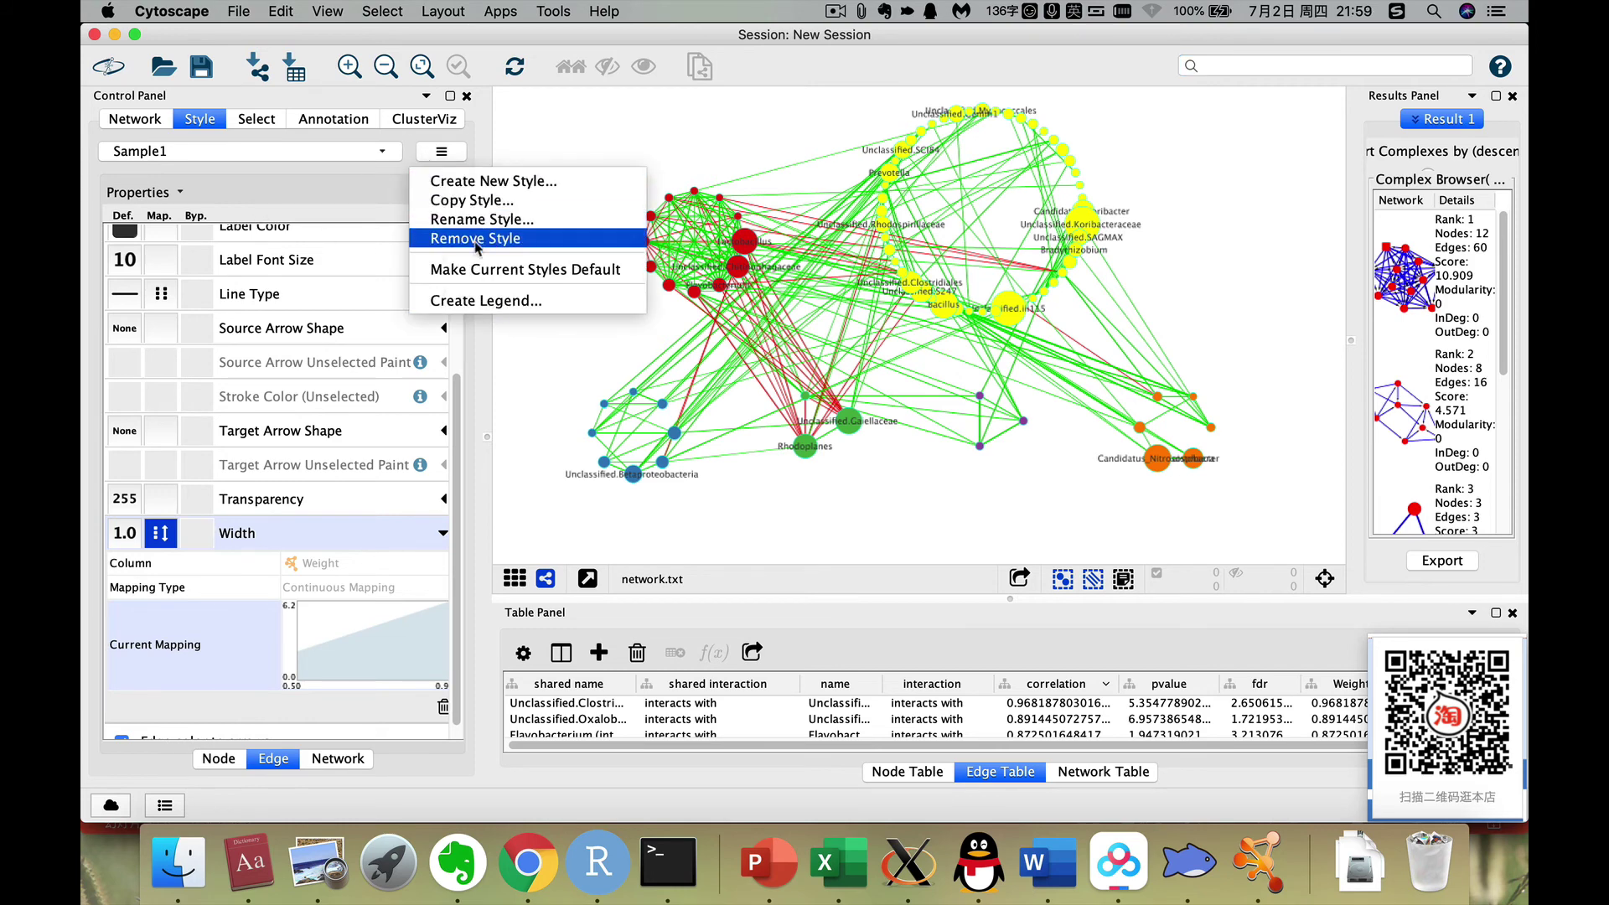
{"action": "left_click", "coordinate": [479, 300]}
{"action": "scroll", "coordinate": [863, 338], "scroll_direction": "down", "scroll_amount": 5}
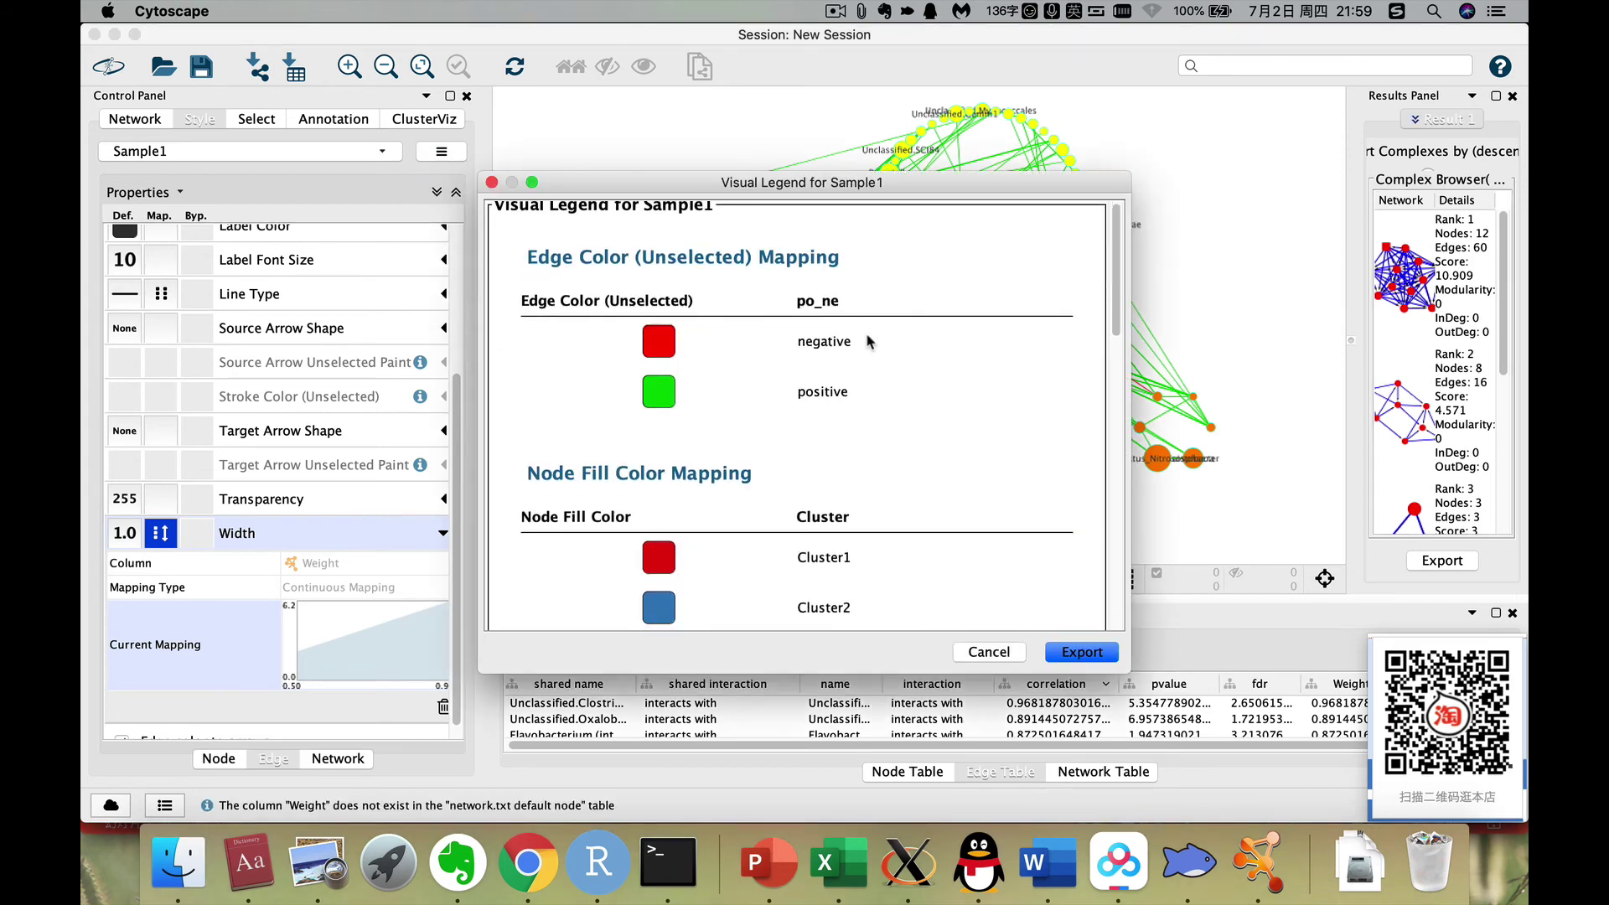
{"action": "scroll", "coordinate": [995, 423], "scroll_direction": "down", "scroll_amount": 6}
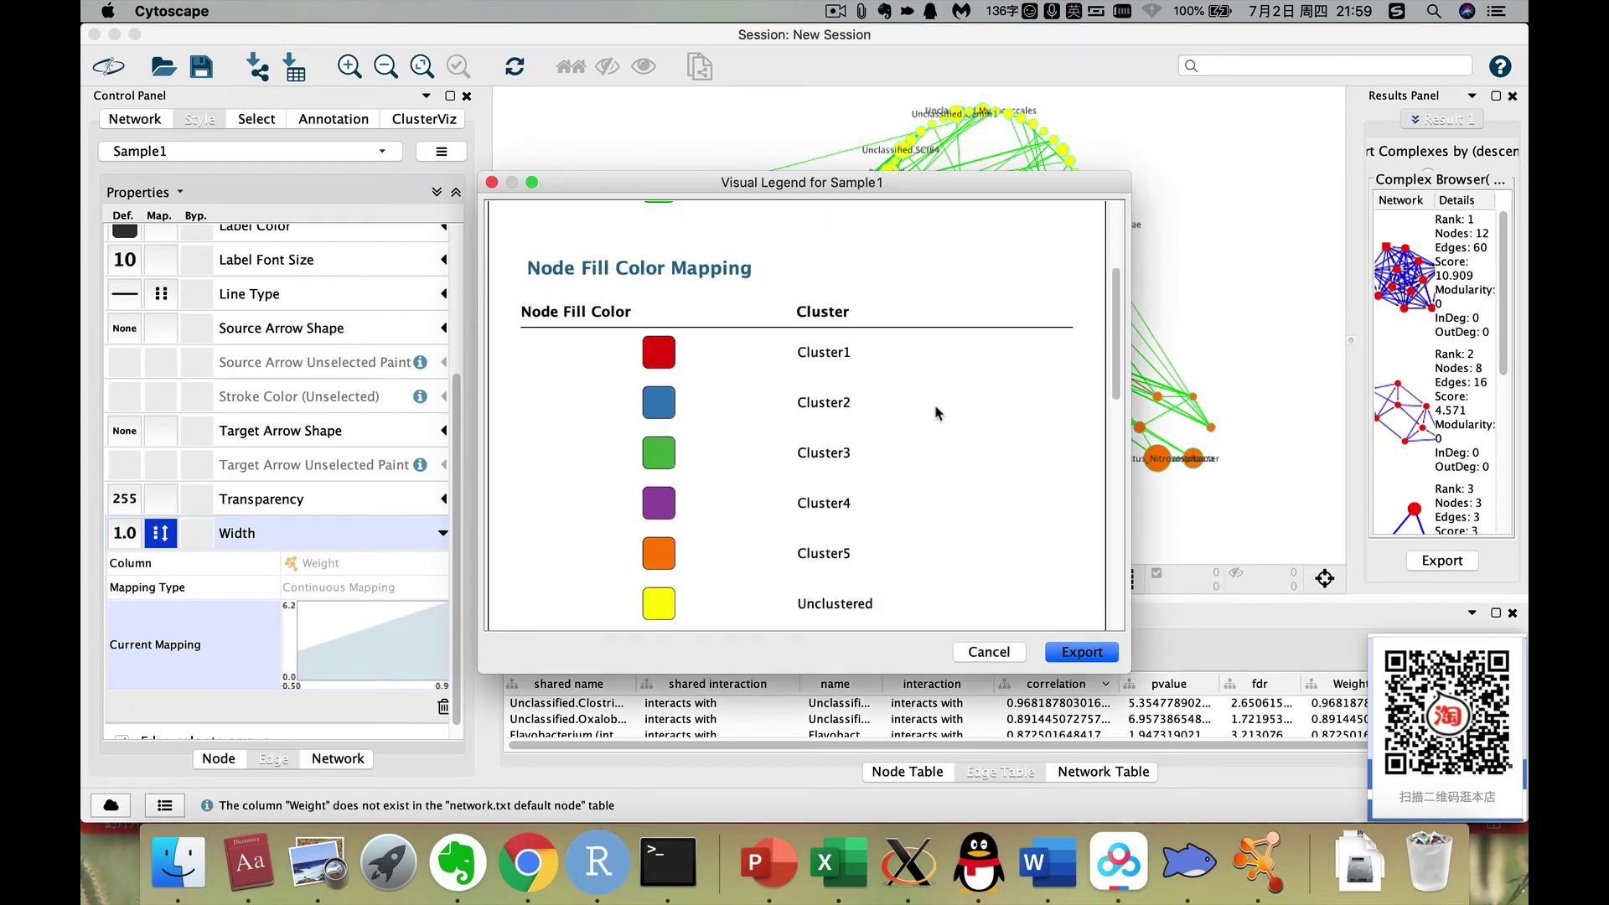
{"action": "scroll", "coordinate": [936, 530], "scroll_direction": "down", "scroll_amount": 6}
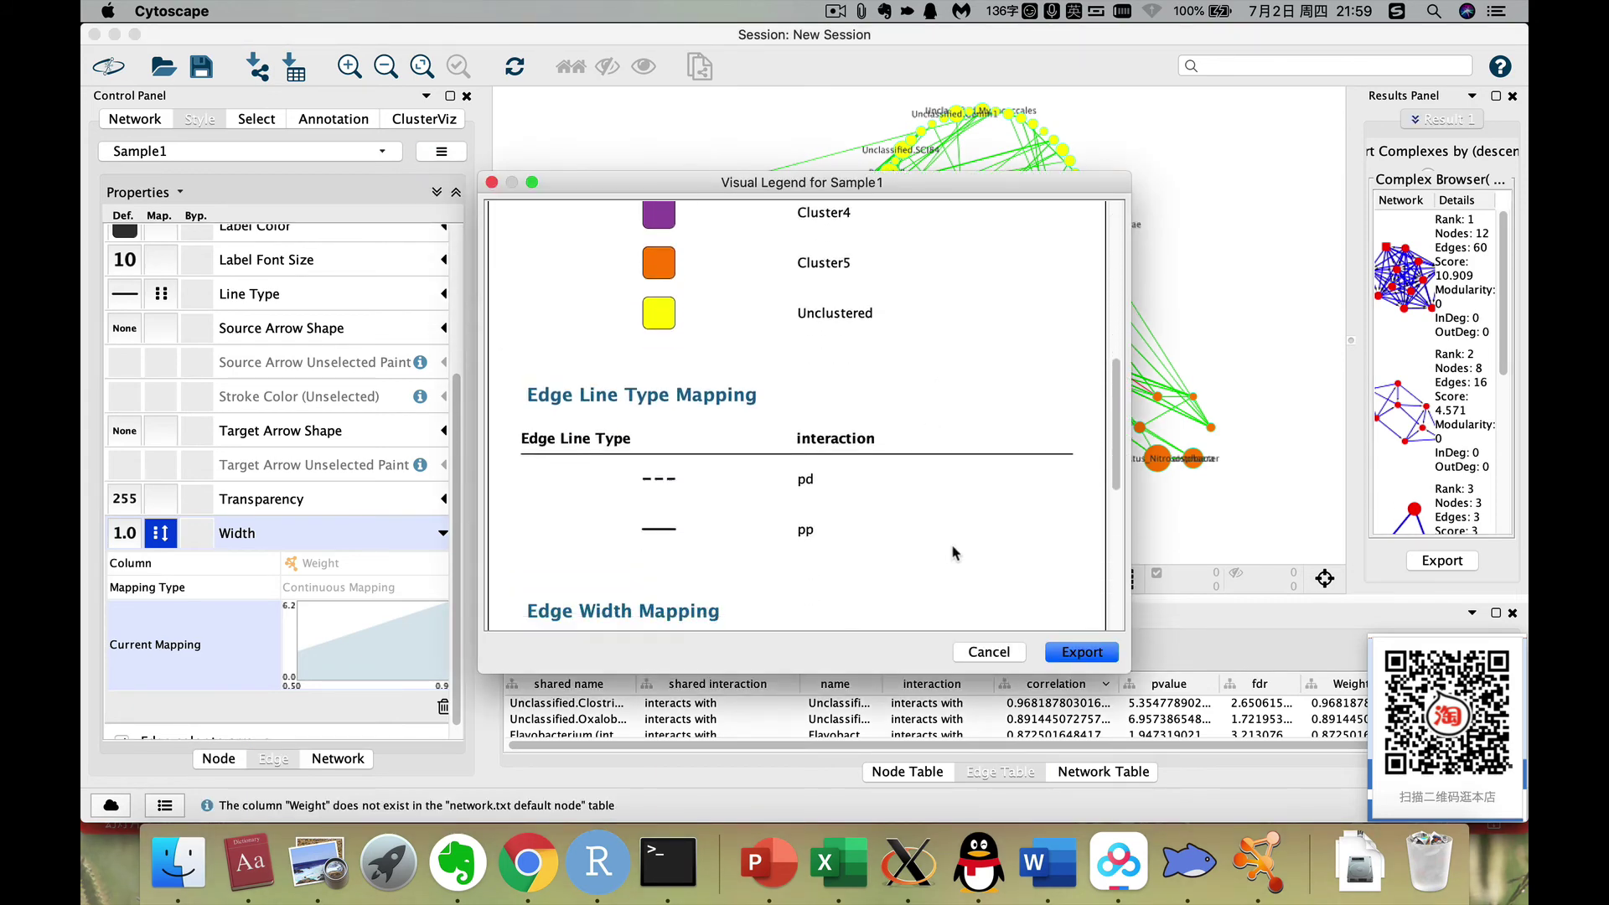
{"action": "scroll", "coordinate": [966, 568], "scroll_direction": "down", "scroll_amount": 4}
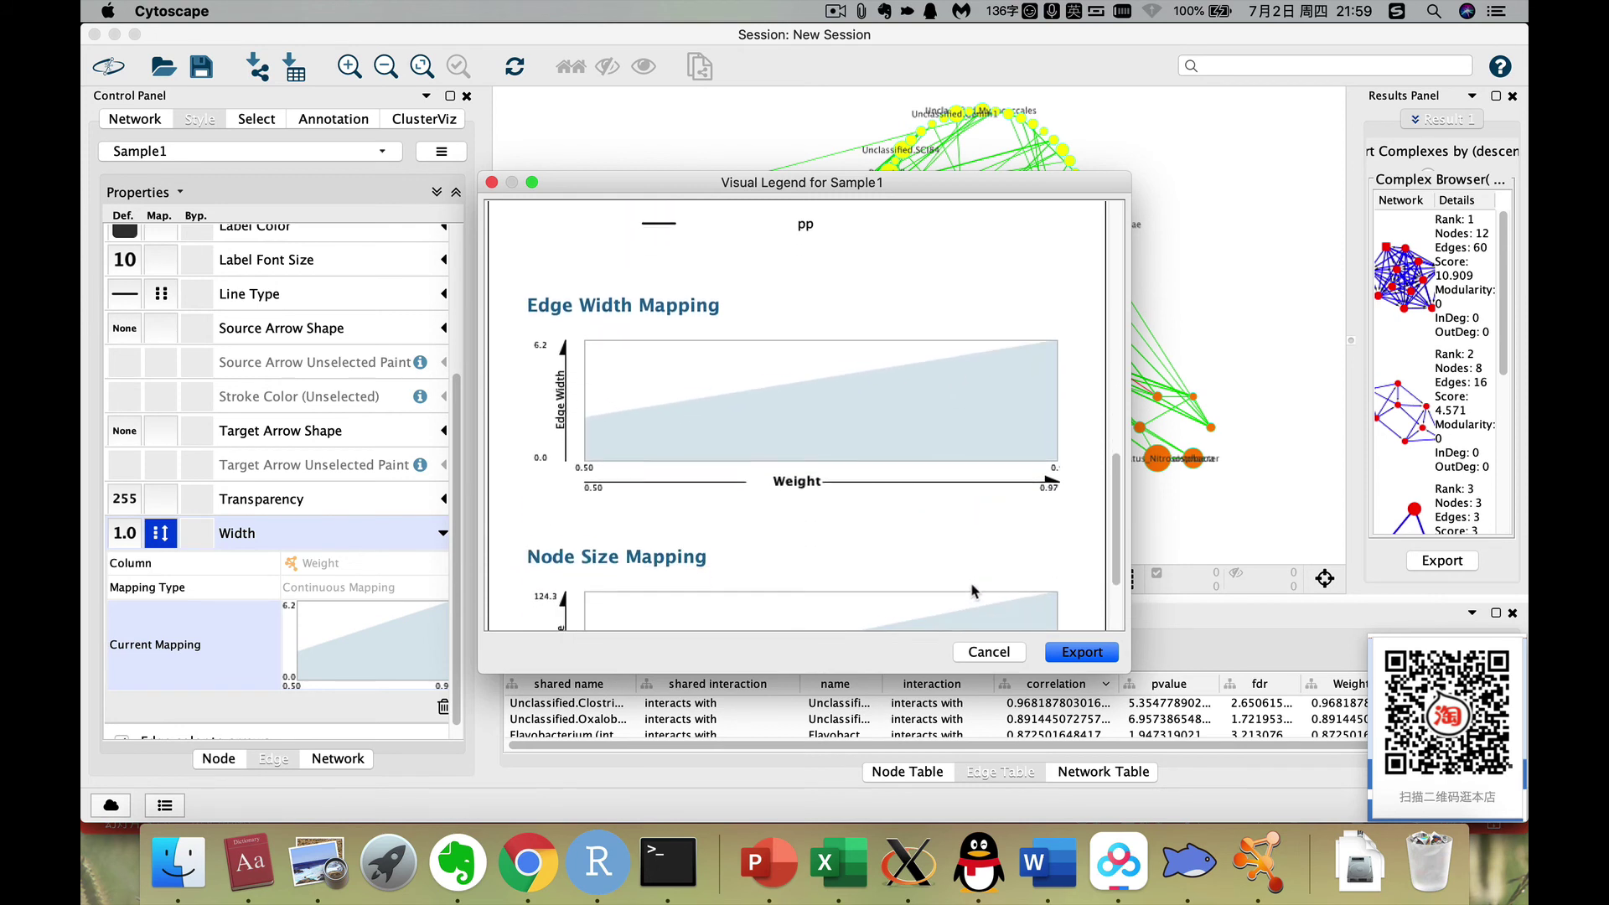
{"action": "scroll", "coordinate": [1004, 616], "scroll_direction": "down", "scroll_amount": 2}
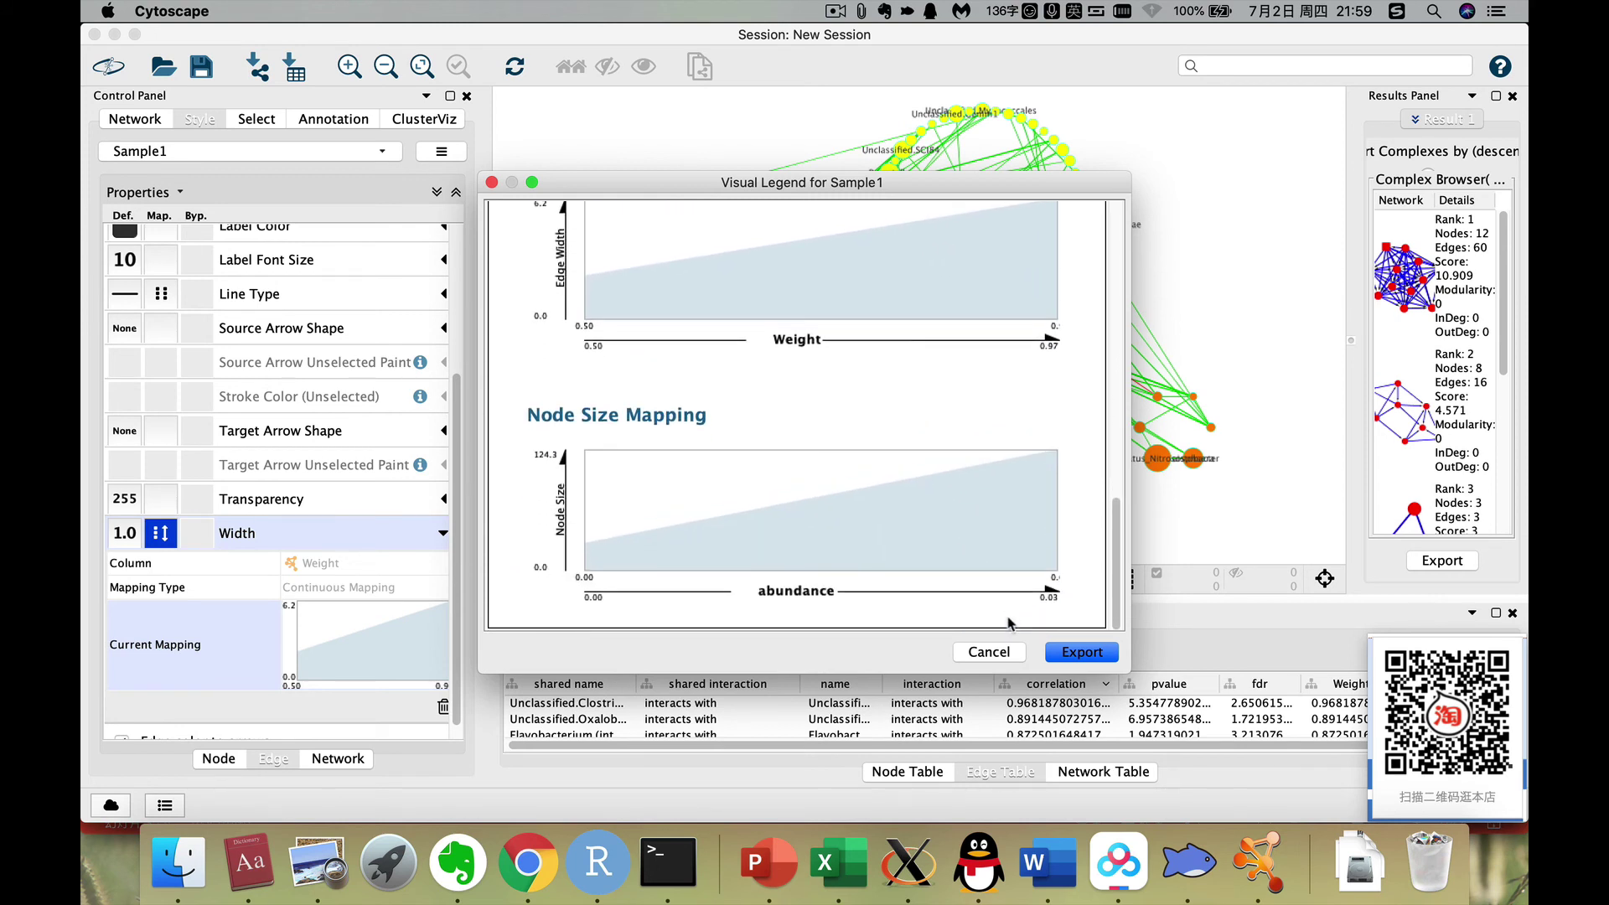
Start exporting the legend and change the format from GIF to Portable Document Format (.pdf).
{"action": "left_click", "coordinate": [1071, 653]}
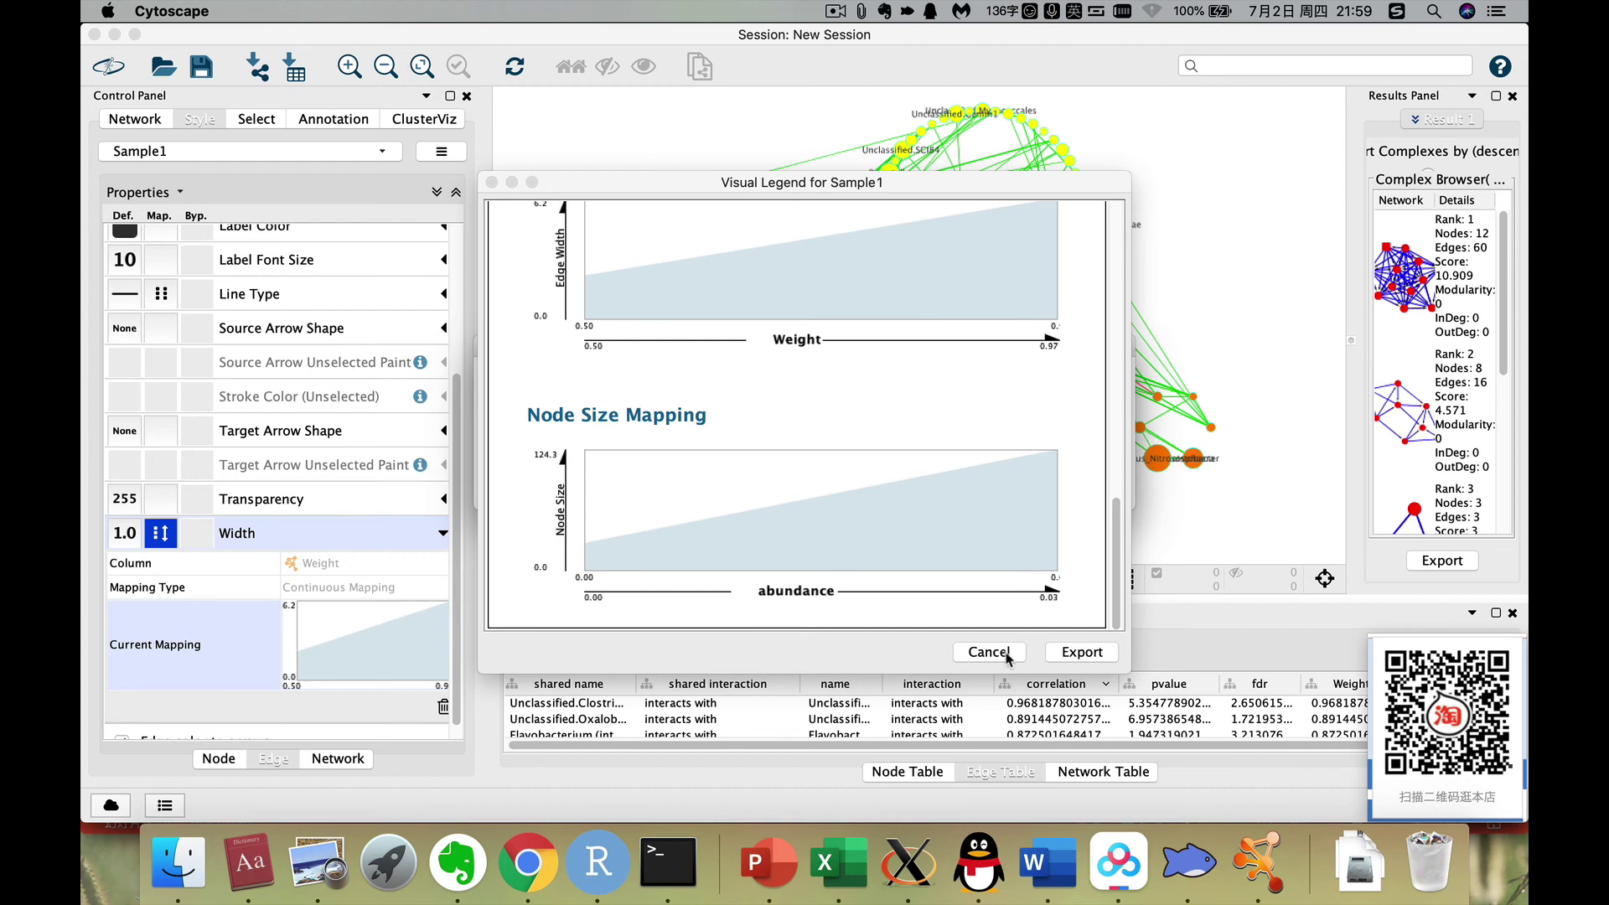
{"action": "left_click", "coordinate": [1064, 654]}
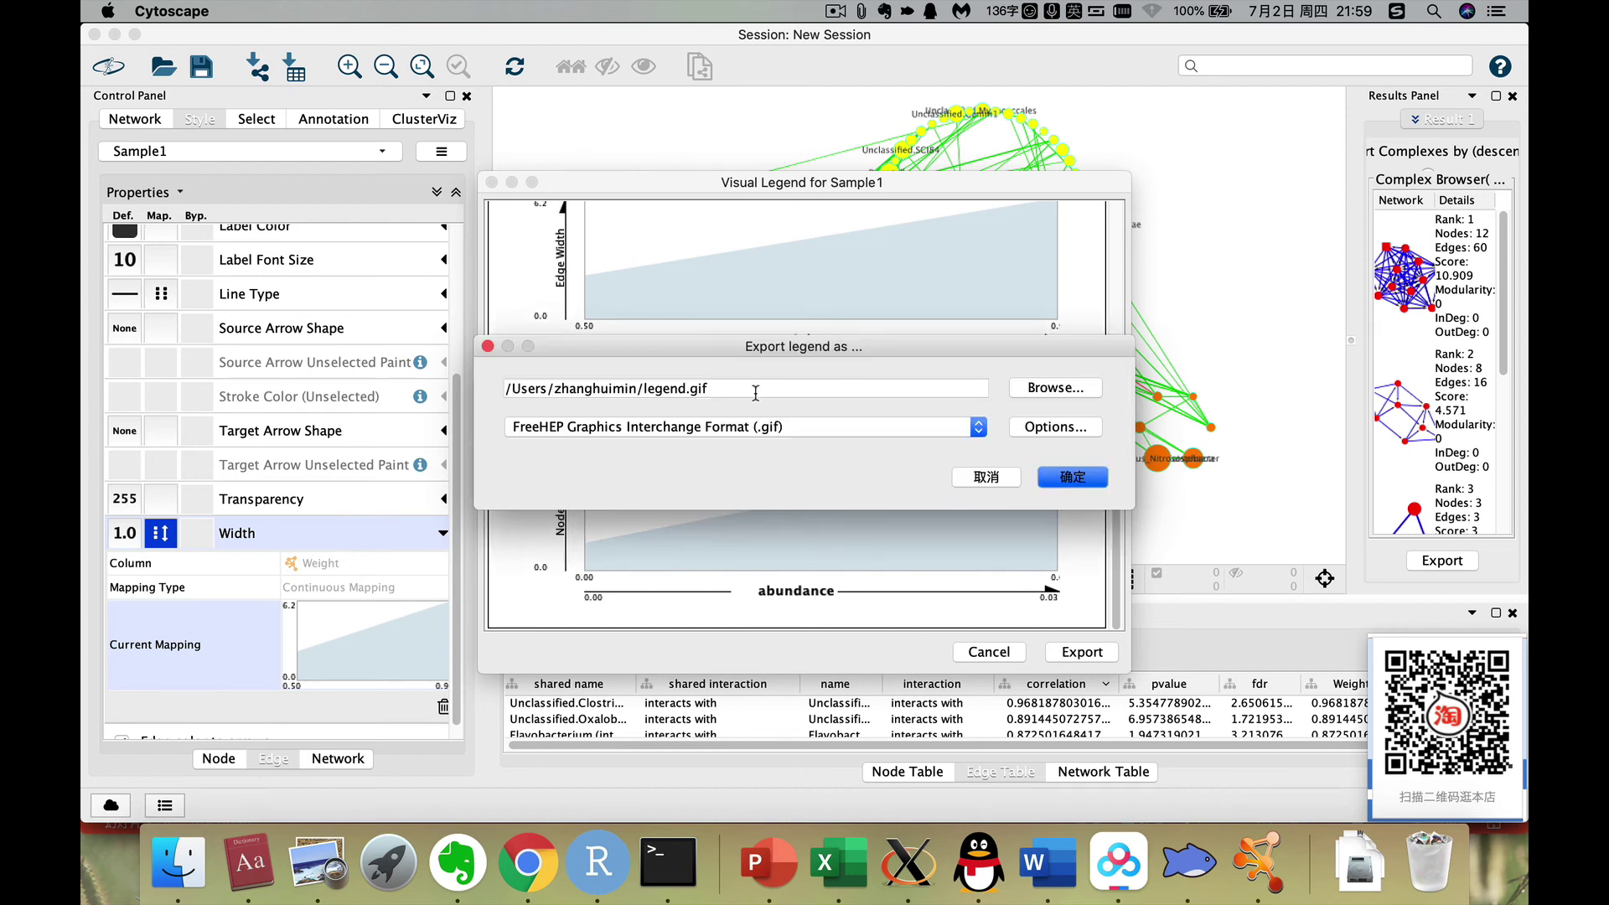
{"action": "left_click", "coordinate": [775, 427]}
{"action": "left_click", "coordinate": [700, 442]}
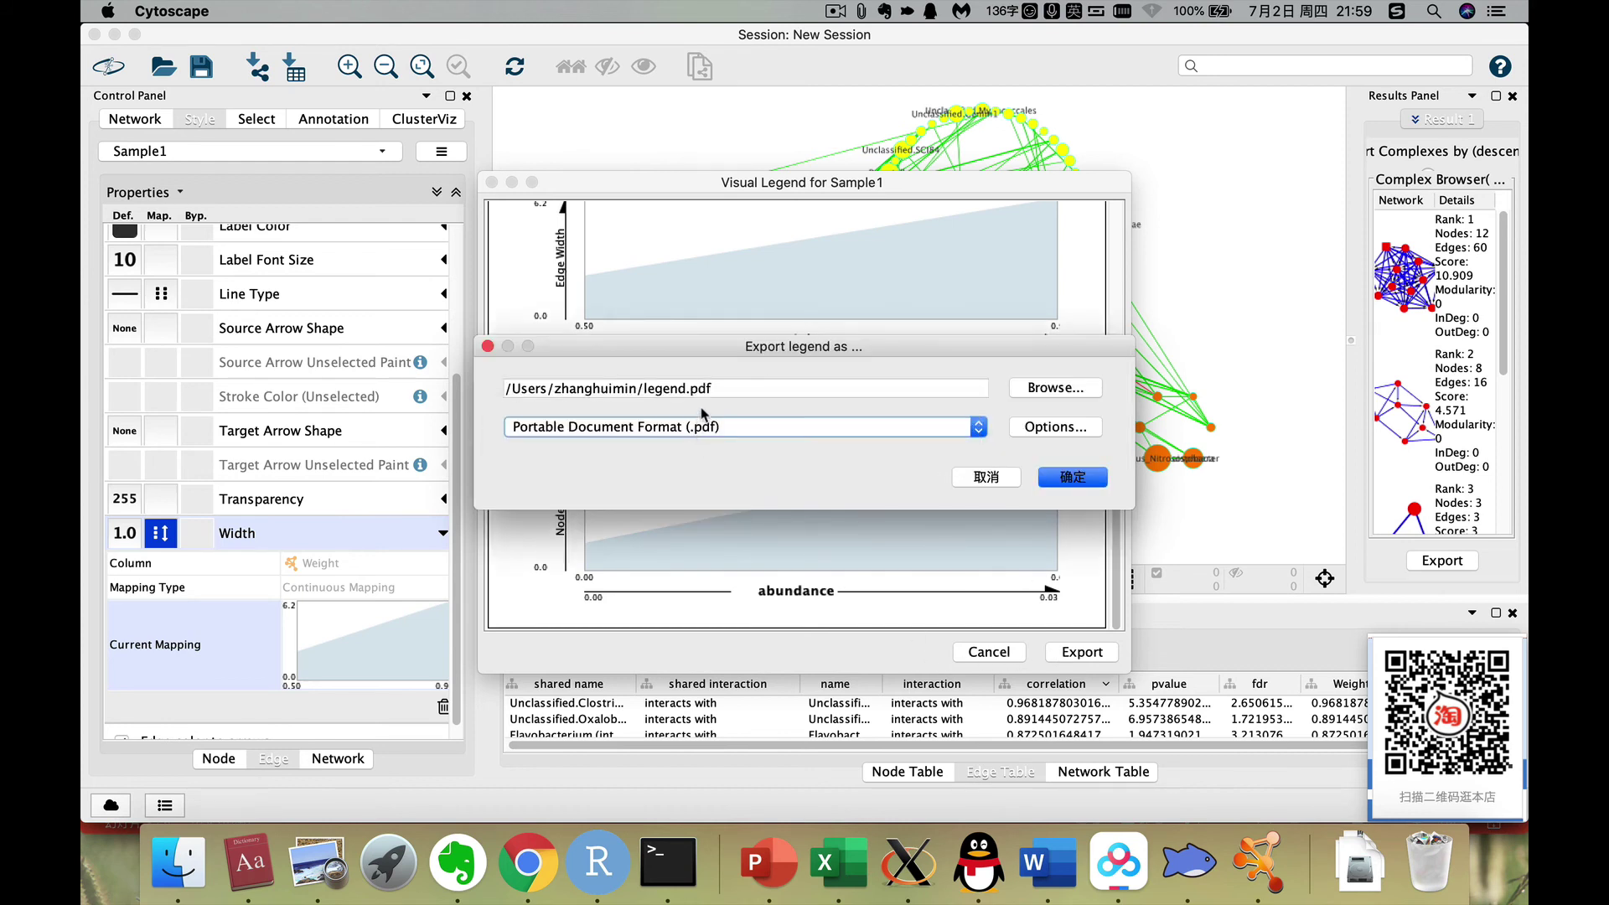
Choose the Downloads folder as location and export the legend as legend.pdf.
{"action": "left_click", "coordinate": [814, 391]}
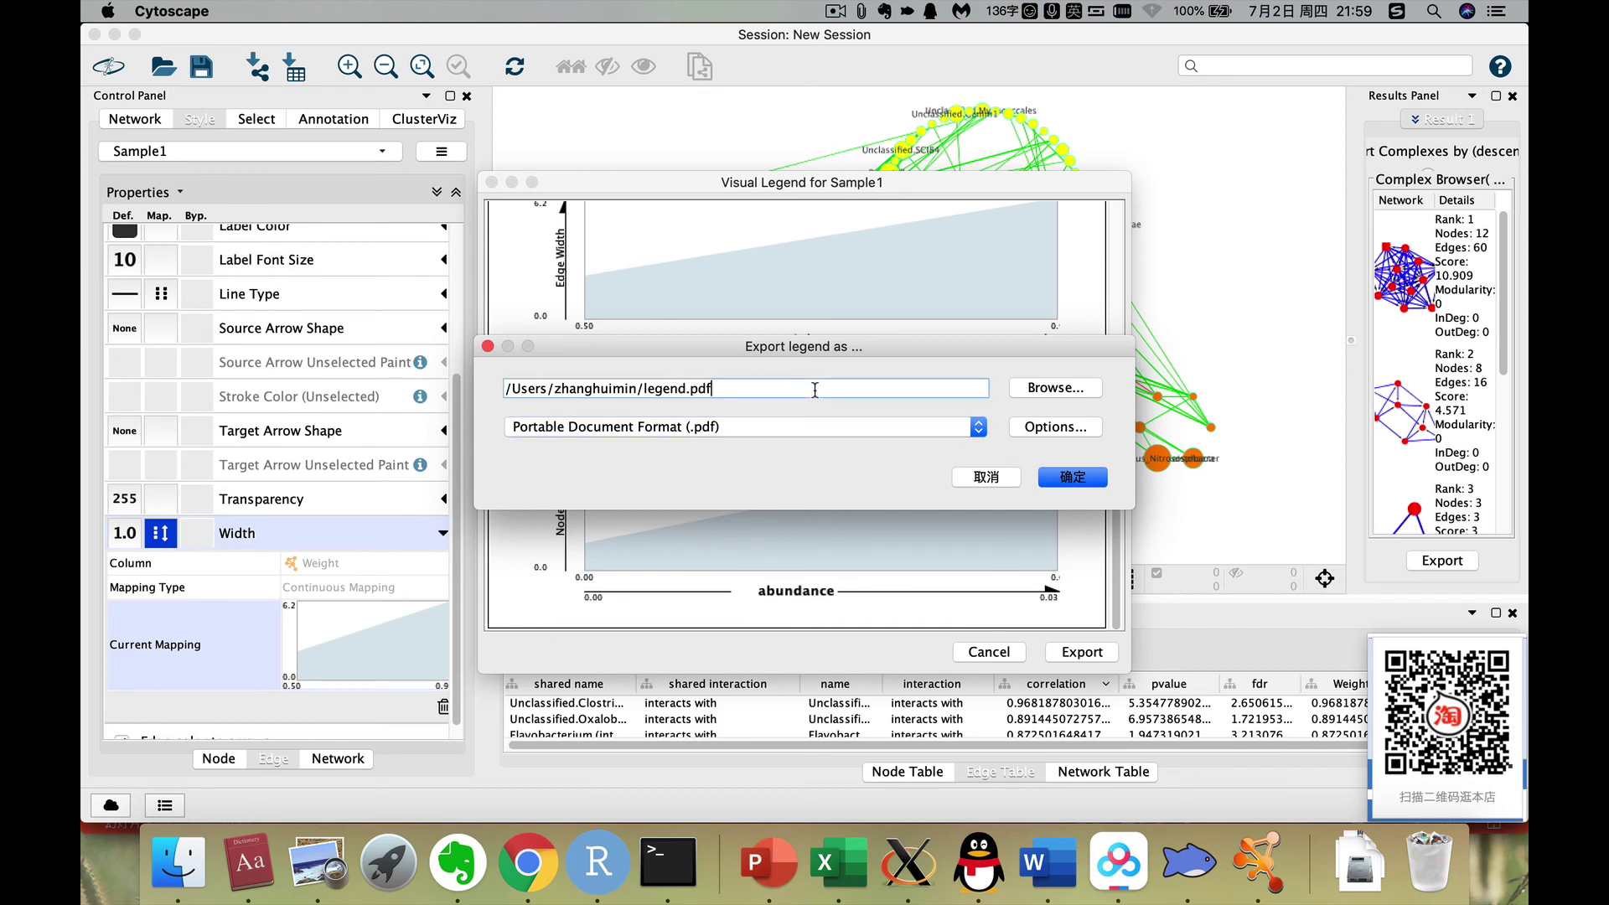
{"action": "left_click", "coordinate": [1042, 393]}
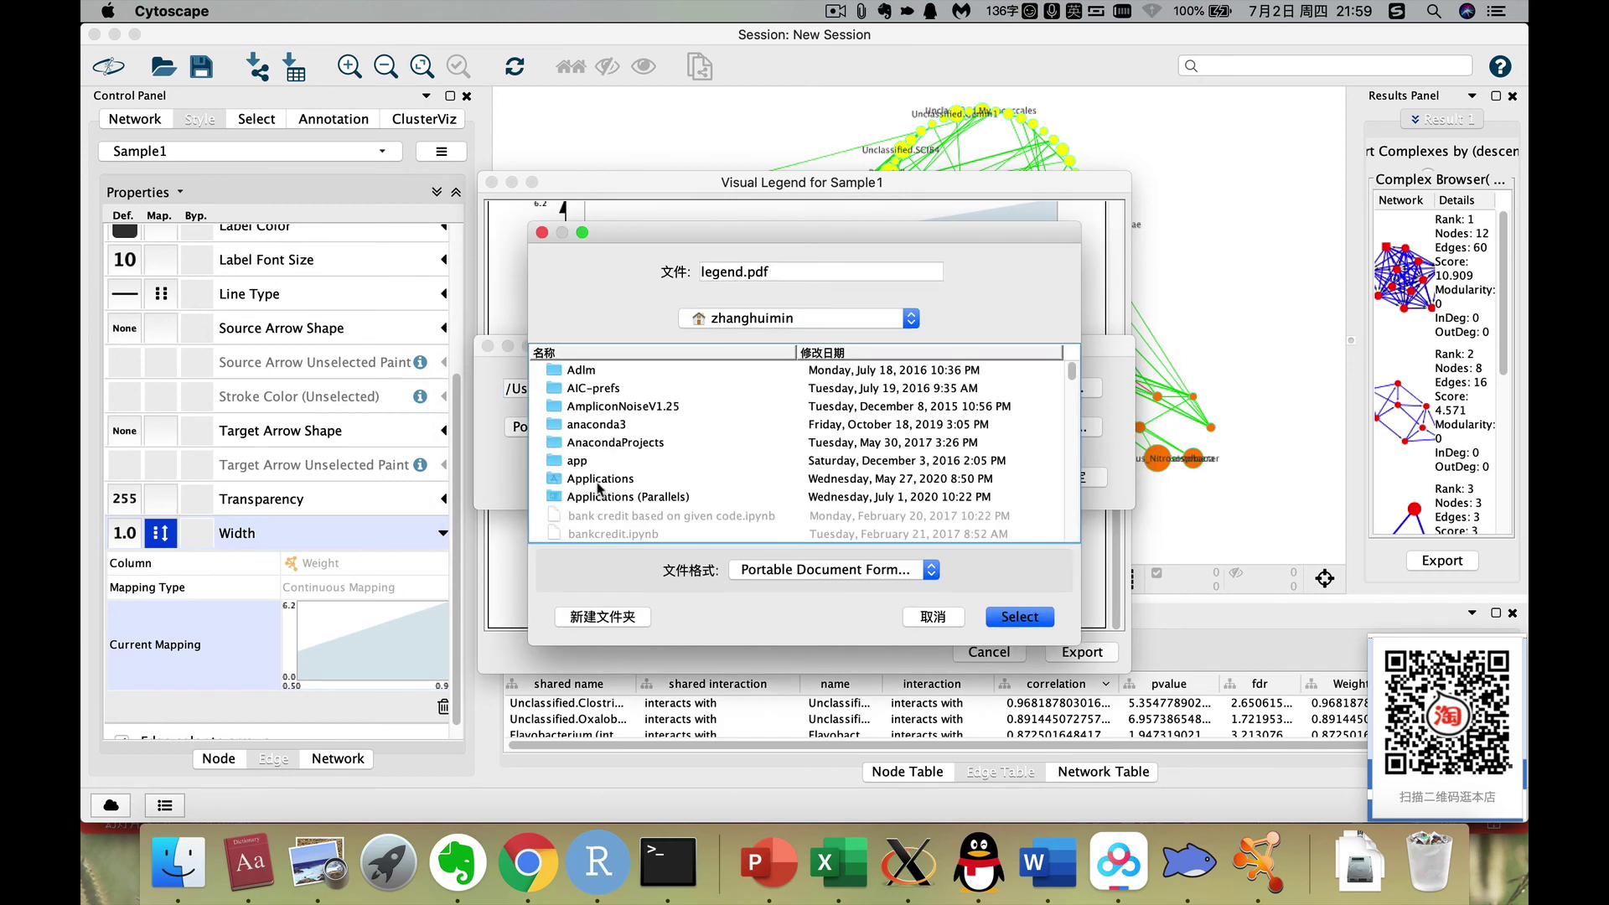
{"action": "scroll", "coordinate": [591, 459], "scroll_direction": "down", "scroll_amount": 8}
{"action": "scroll", "coordinate": [589, 486], "scroll_direction": "up", "scroll_amount": 1}
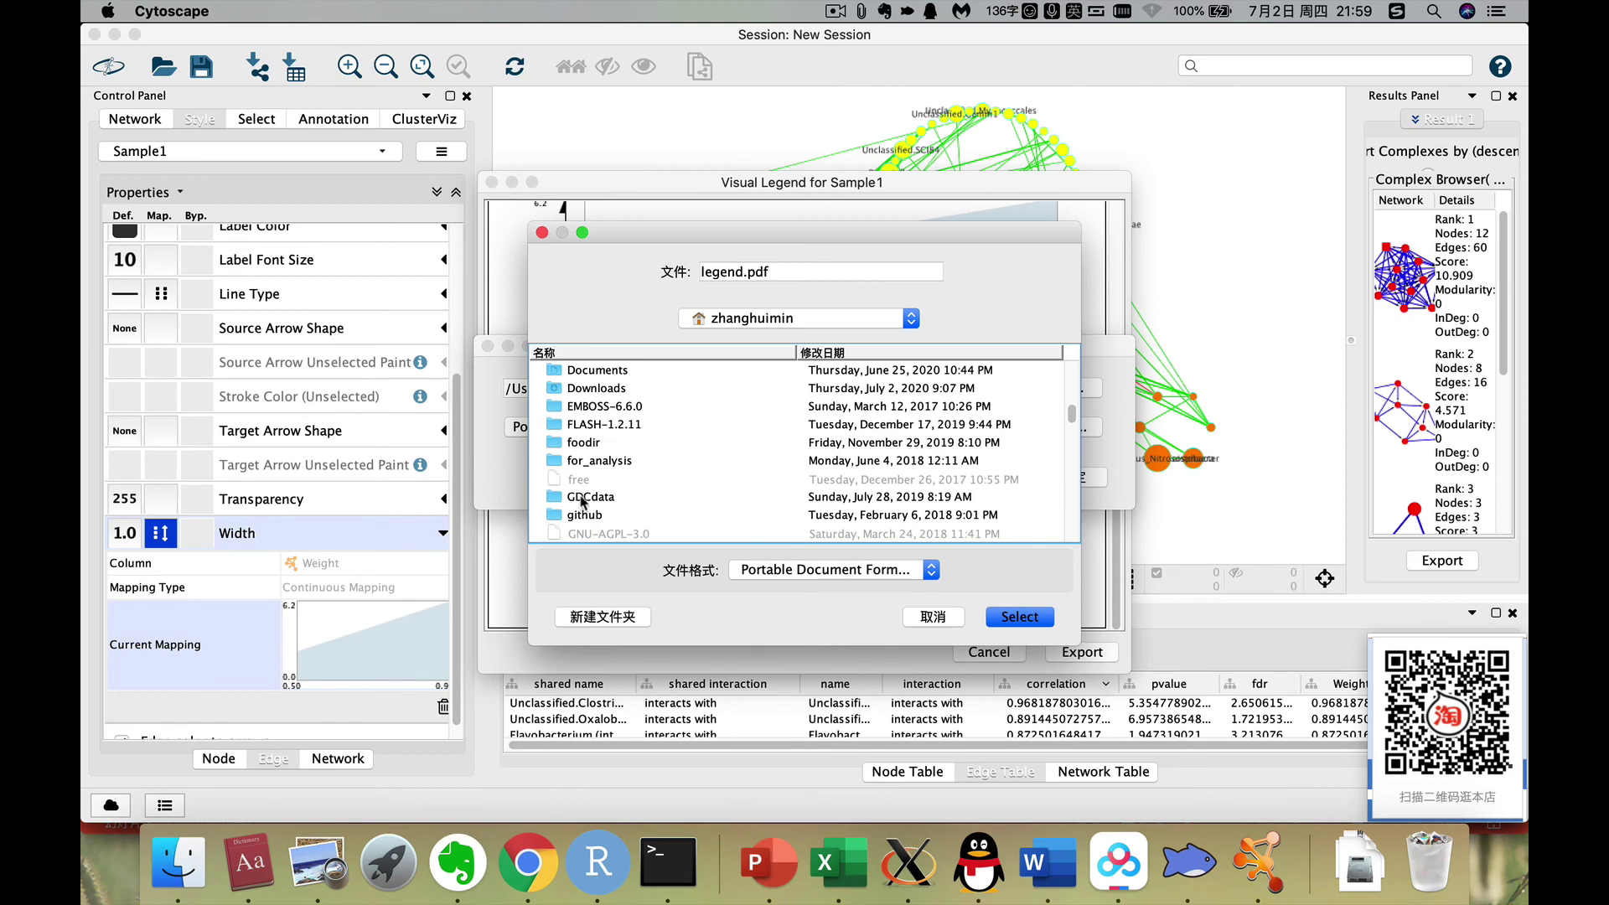
{"action": "scroll", "coordinate": [584, 502], "scroll_direction": "down", "scroll_amount": 1}
{"action": "scroll", "coordinate": [584, 503], "scroll_direction": "down", "scroll_amount": 3}
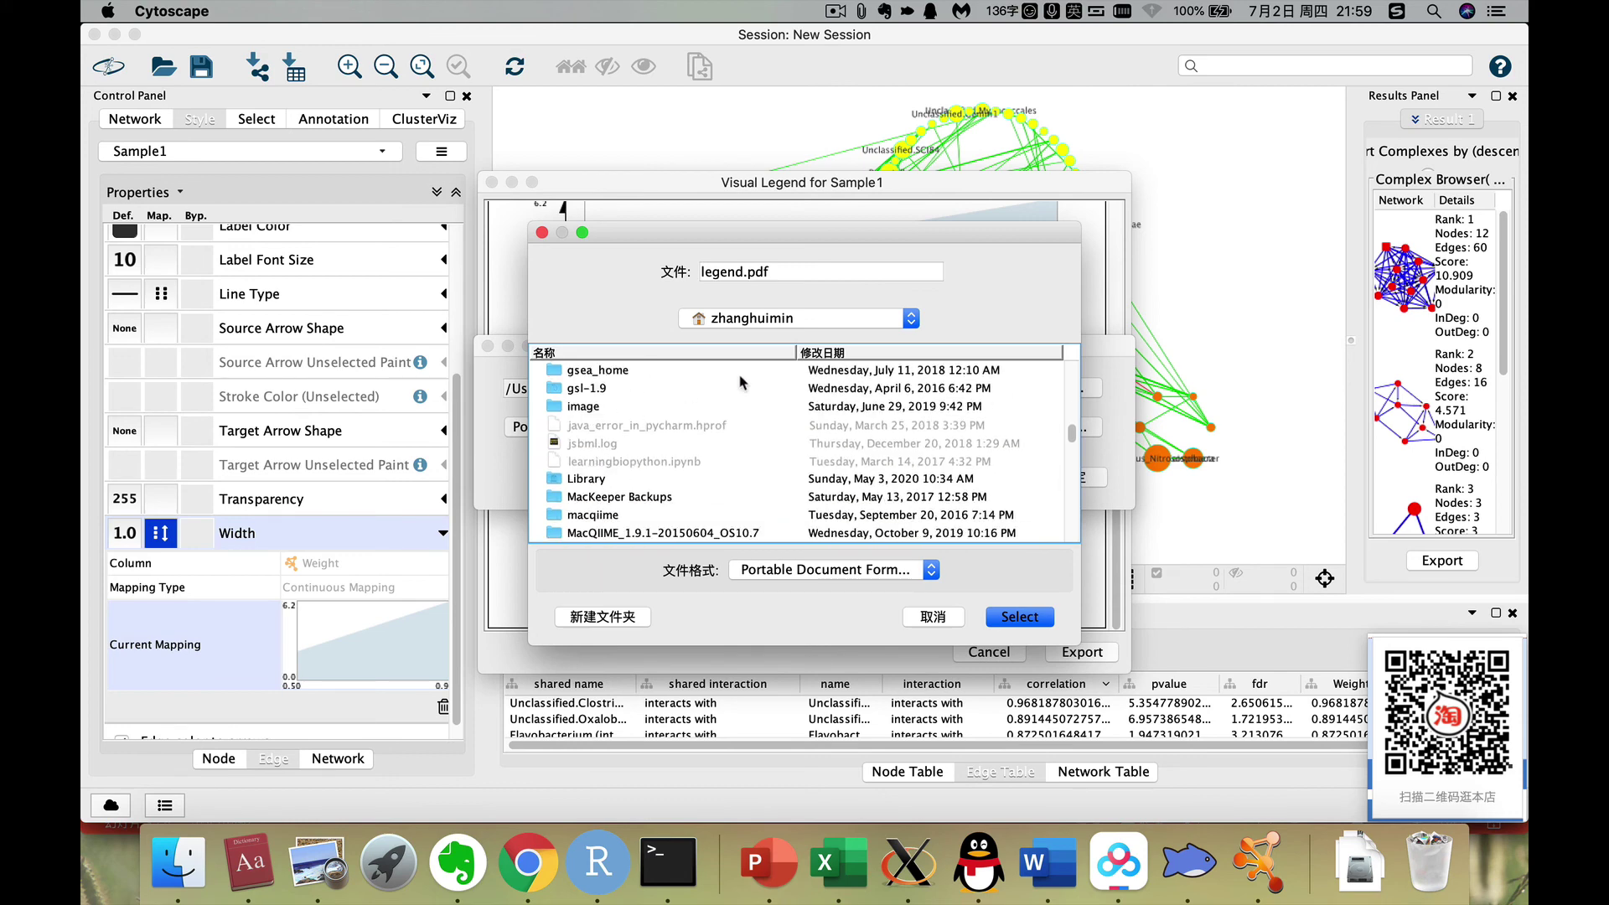
{"action": "scroll", "coordinate": [637, 420], "scroll_direction": "up", "scroll_amount": 15}
{"action": "scroll", "coordinate": [581, 471], "scroll_direction": "down", "scroll_amount": 5}
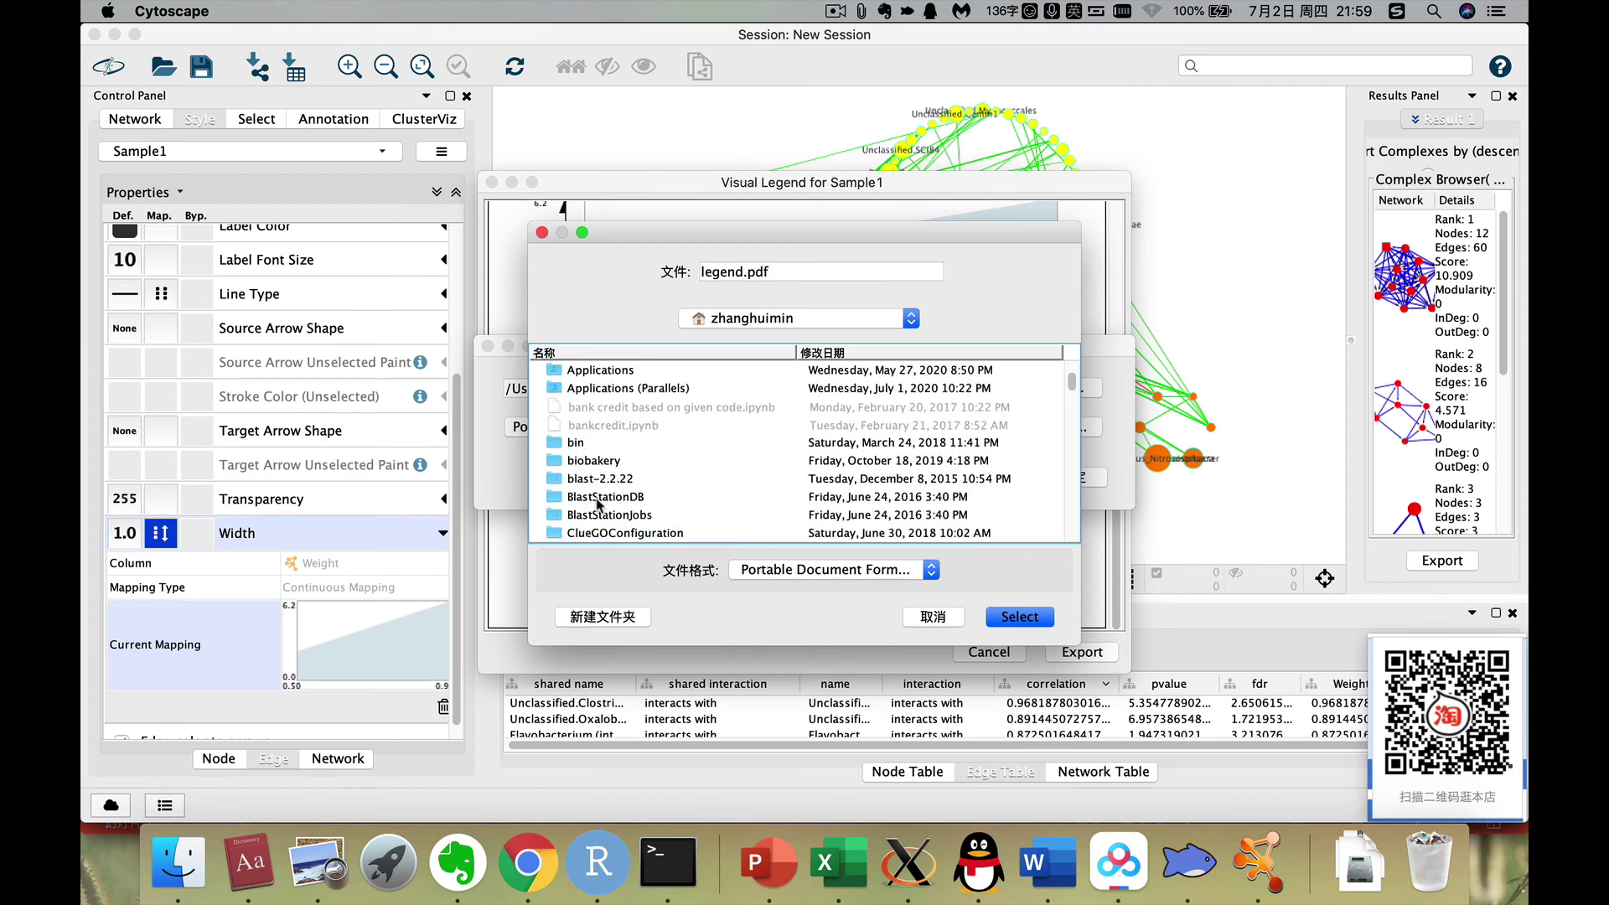
{"action": "left_click", "coordinate": [600, 501]}
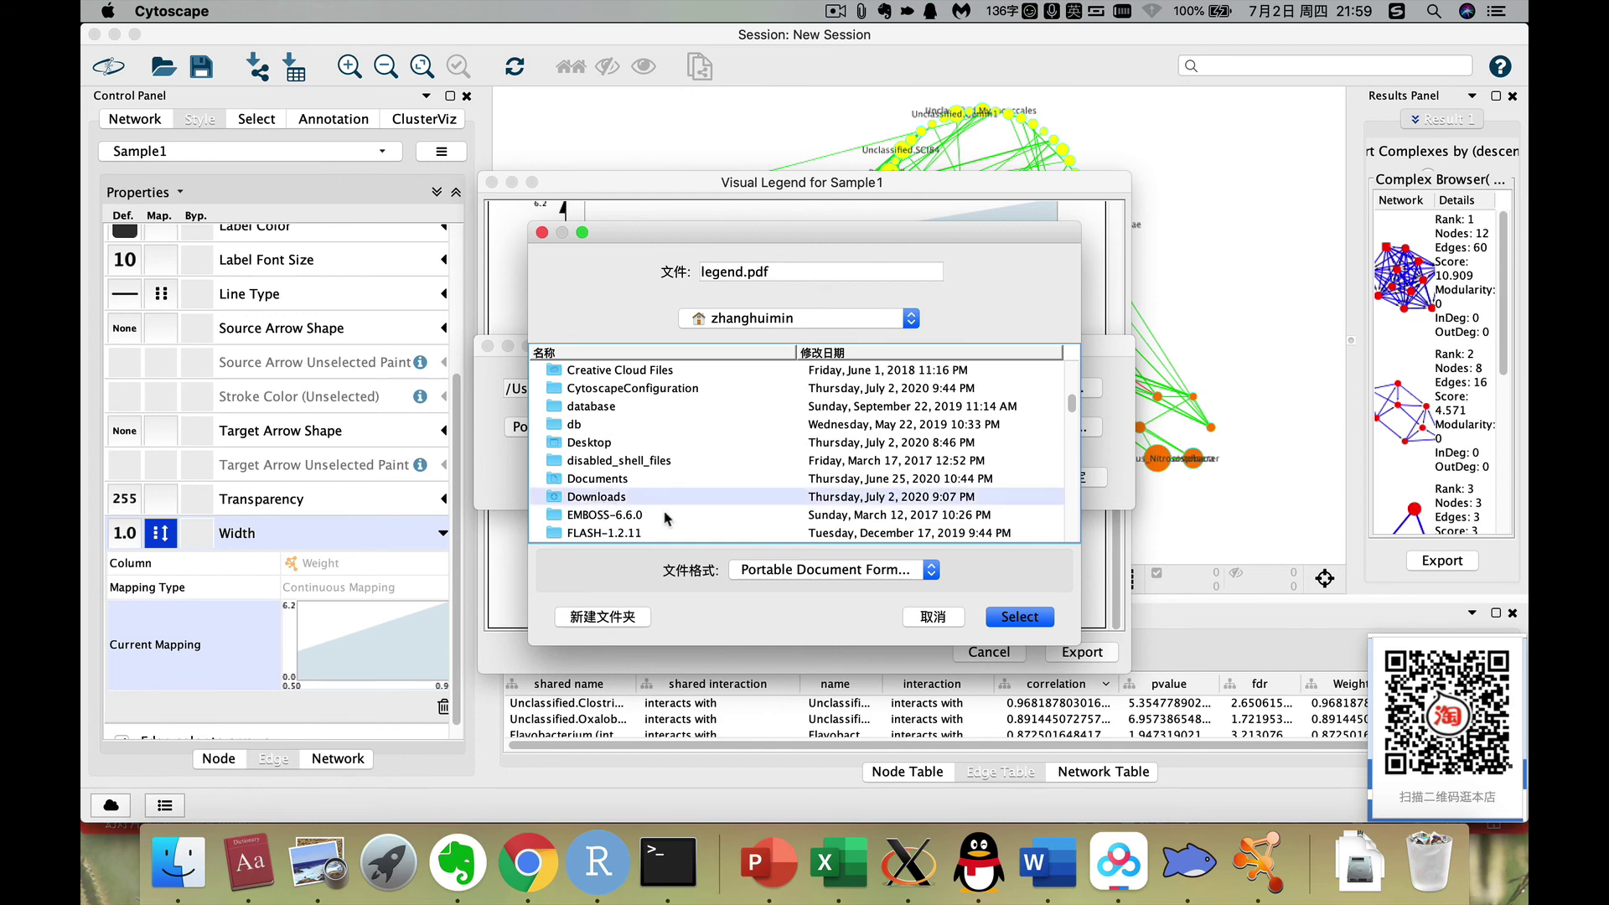
{"action": "left_click", "coordinate": [1000, 618]}
{"action": "left_click", "coordinate": [1052, 479]}
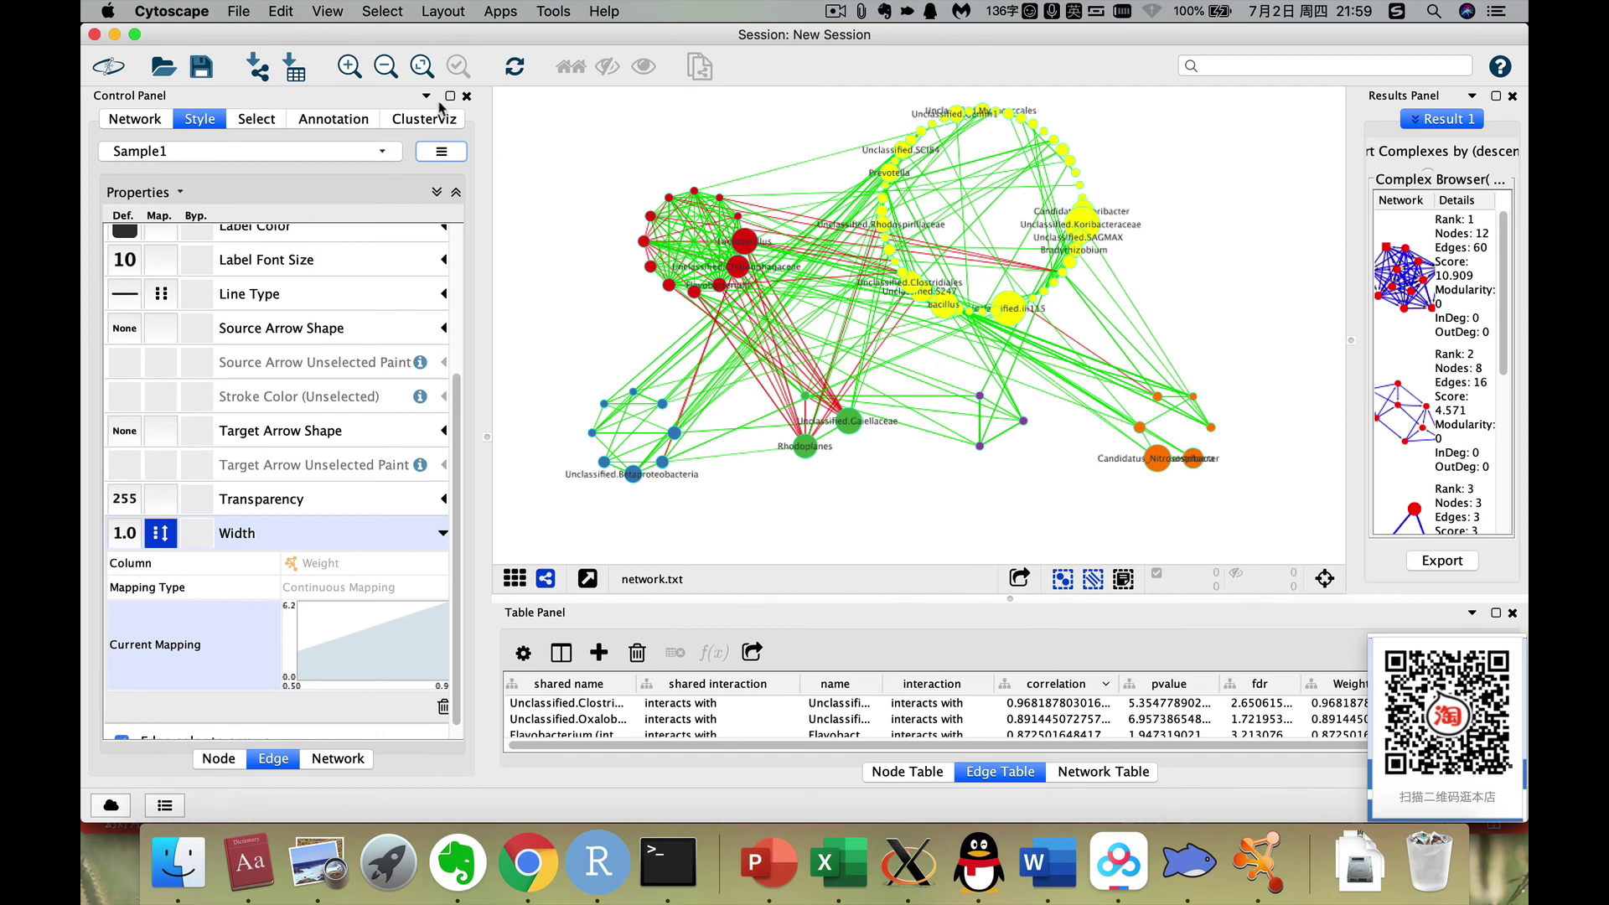
Recreate the Sample1 legend and export it as legend.gif into Downloads.
{"action": "left_click", "coordinate": [441, 151]}
{"action": "left_click", "coordinate": [512, 301]}
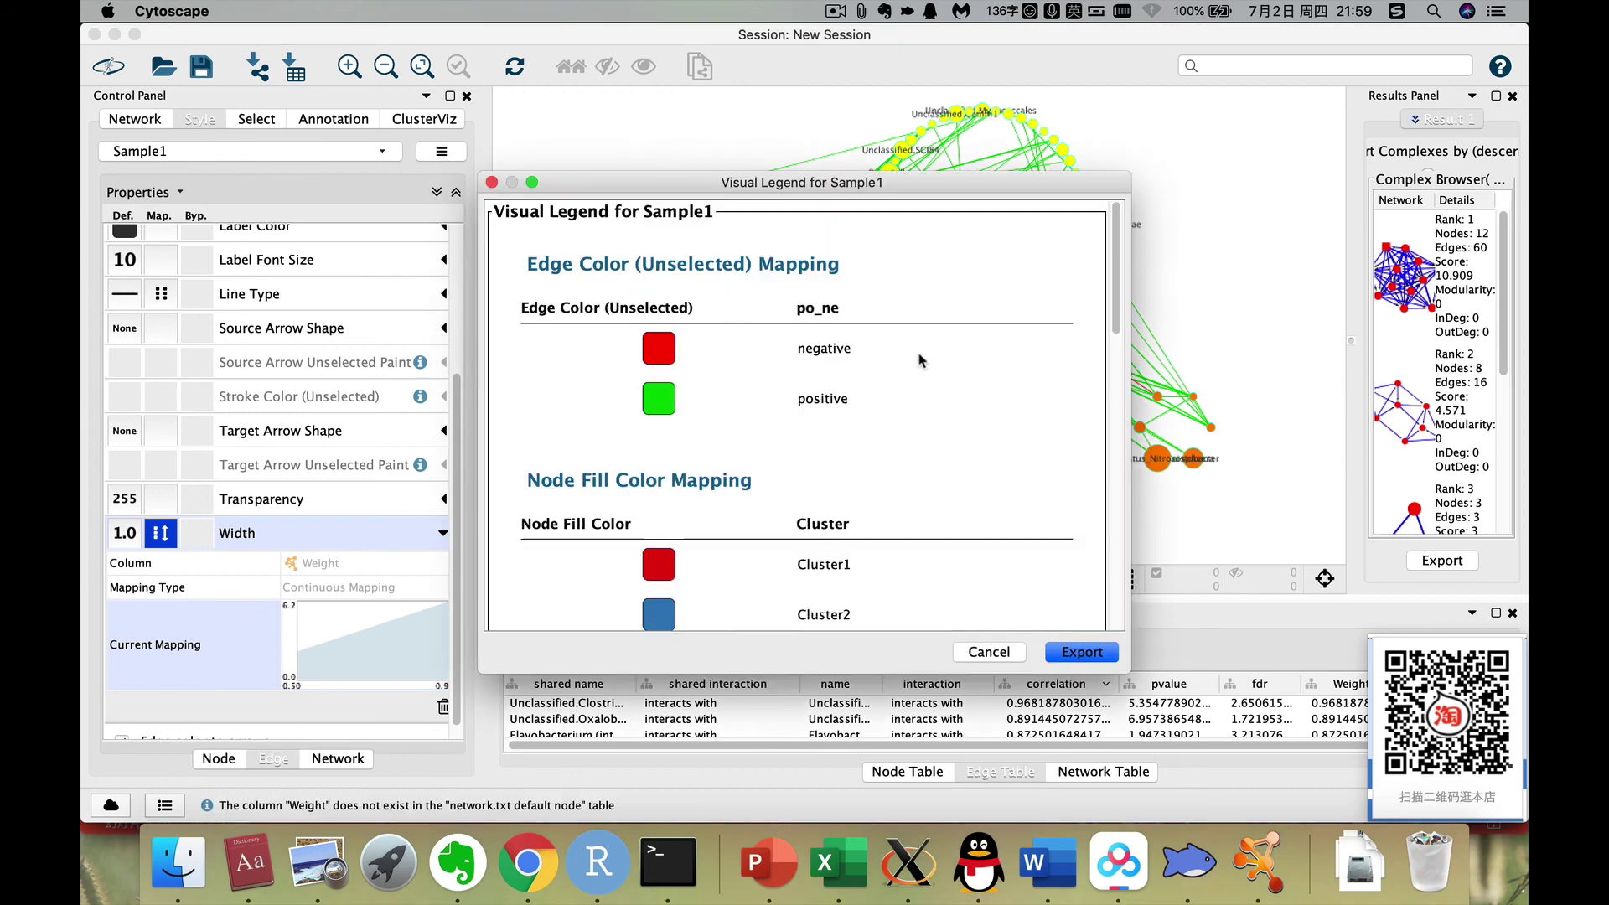
{"action": "left_click", "coordinate": [1086, 650]}
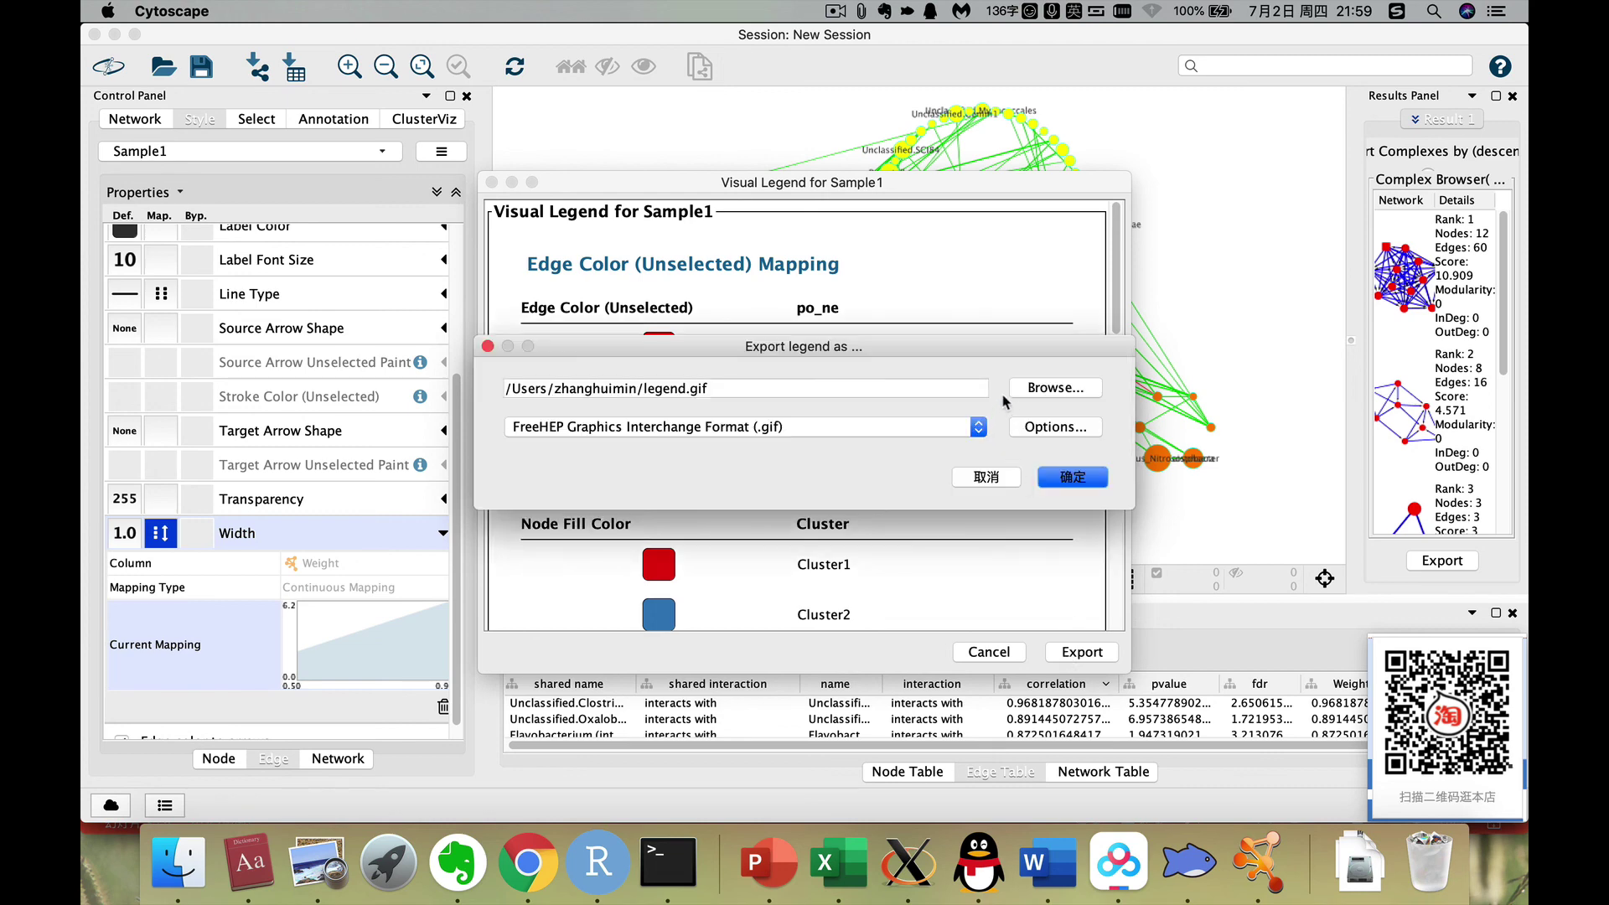
{"action": "left_click", "coordinate": [1039, 388]}
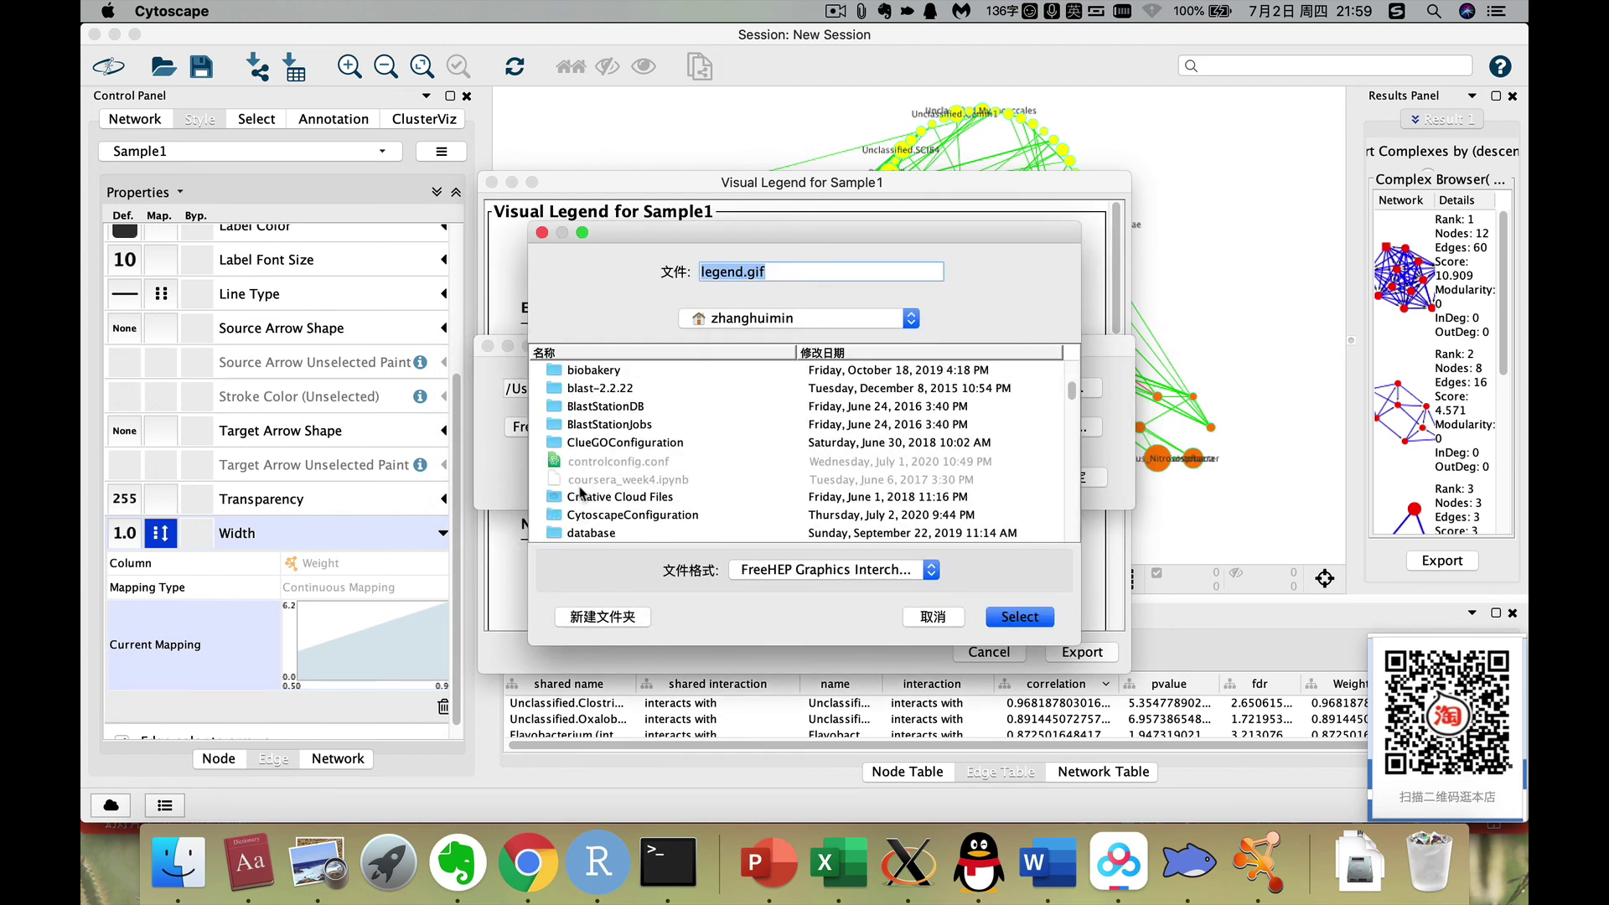
{"action": "scroll", "coordinate": [581, 492], "scroll_direction": "down", "scroll_amount": 5}
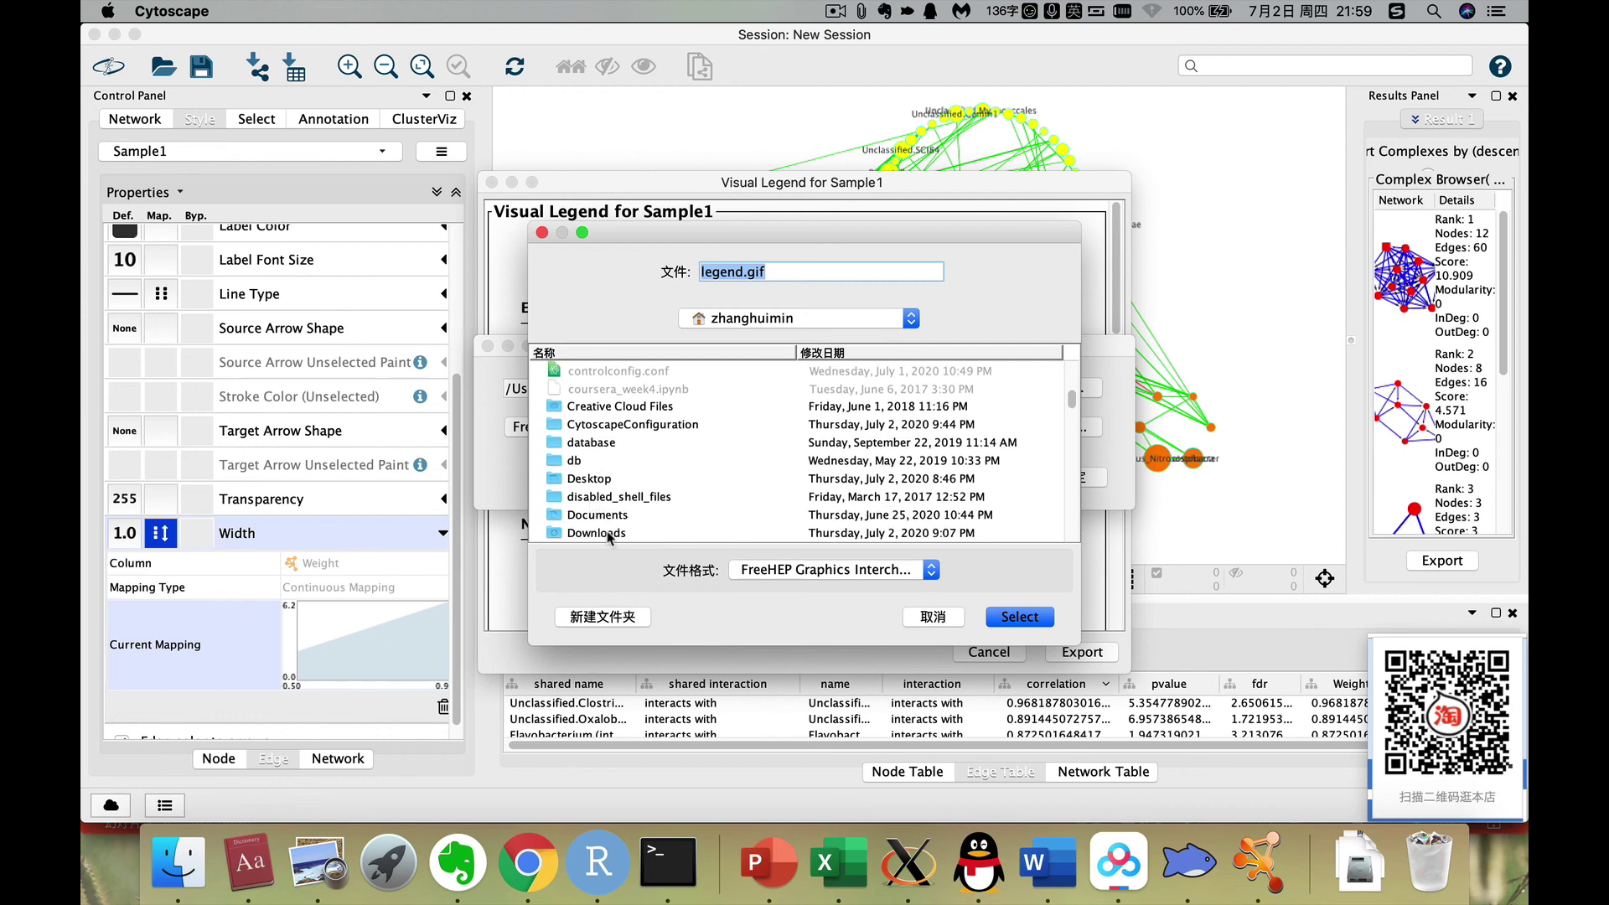
{"action": "double_click", "coordinate": [608, 535]}
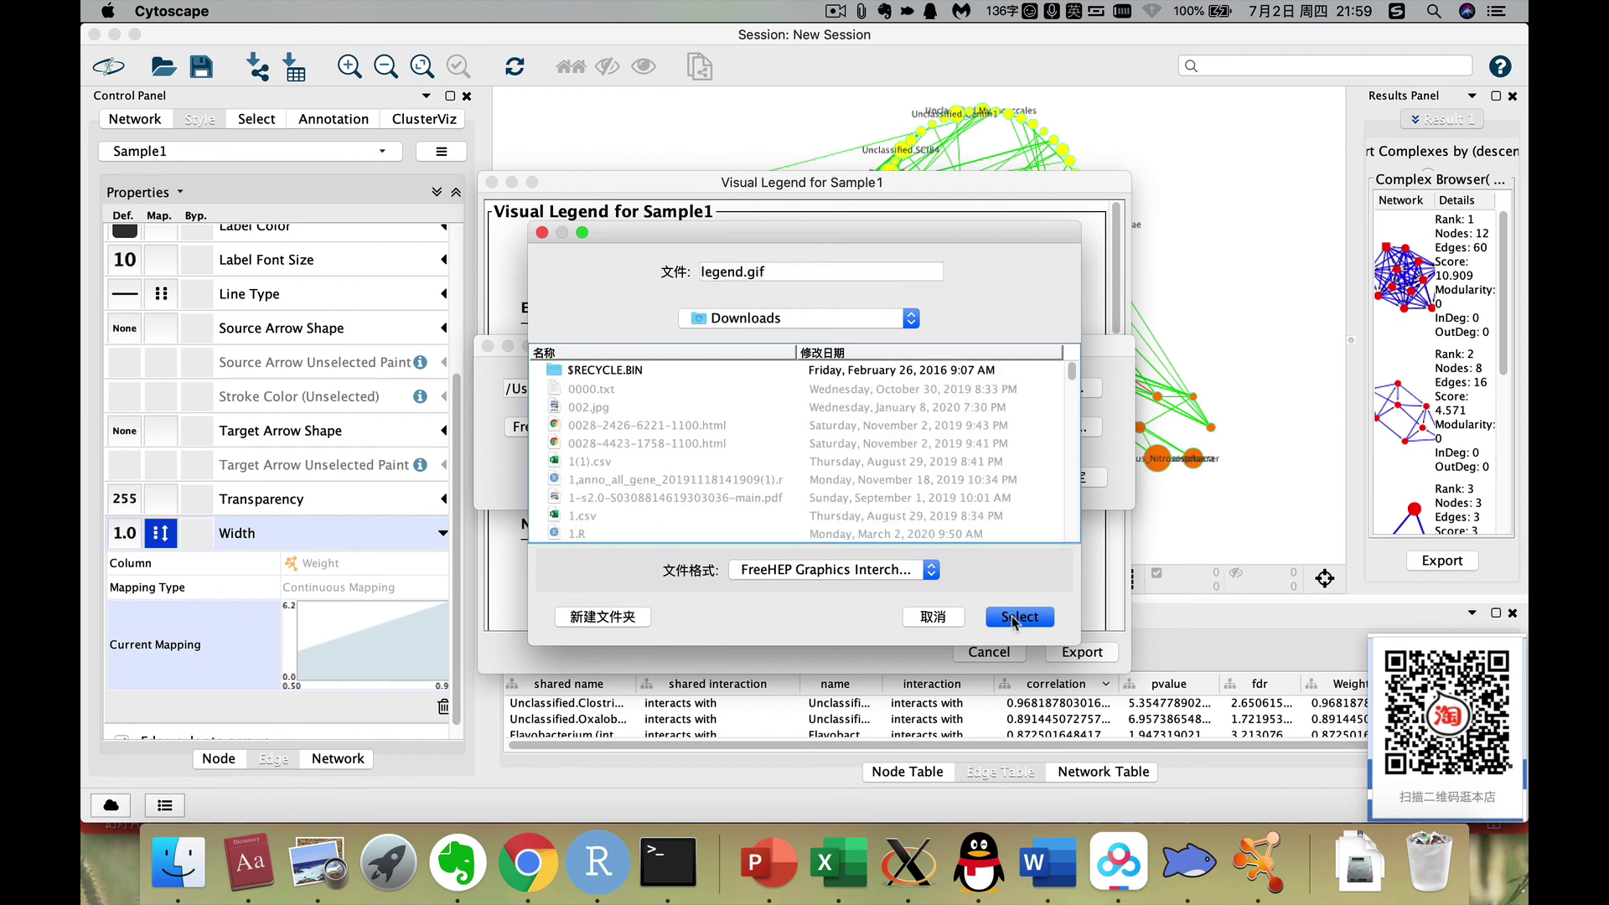
{"action": "left_click", "coordinate": [1013, 618]}
{"action": "left_click", "coordinate": [1073, 477]}
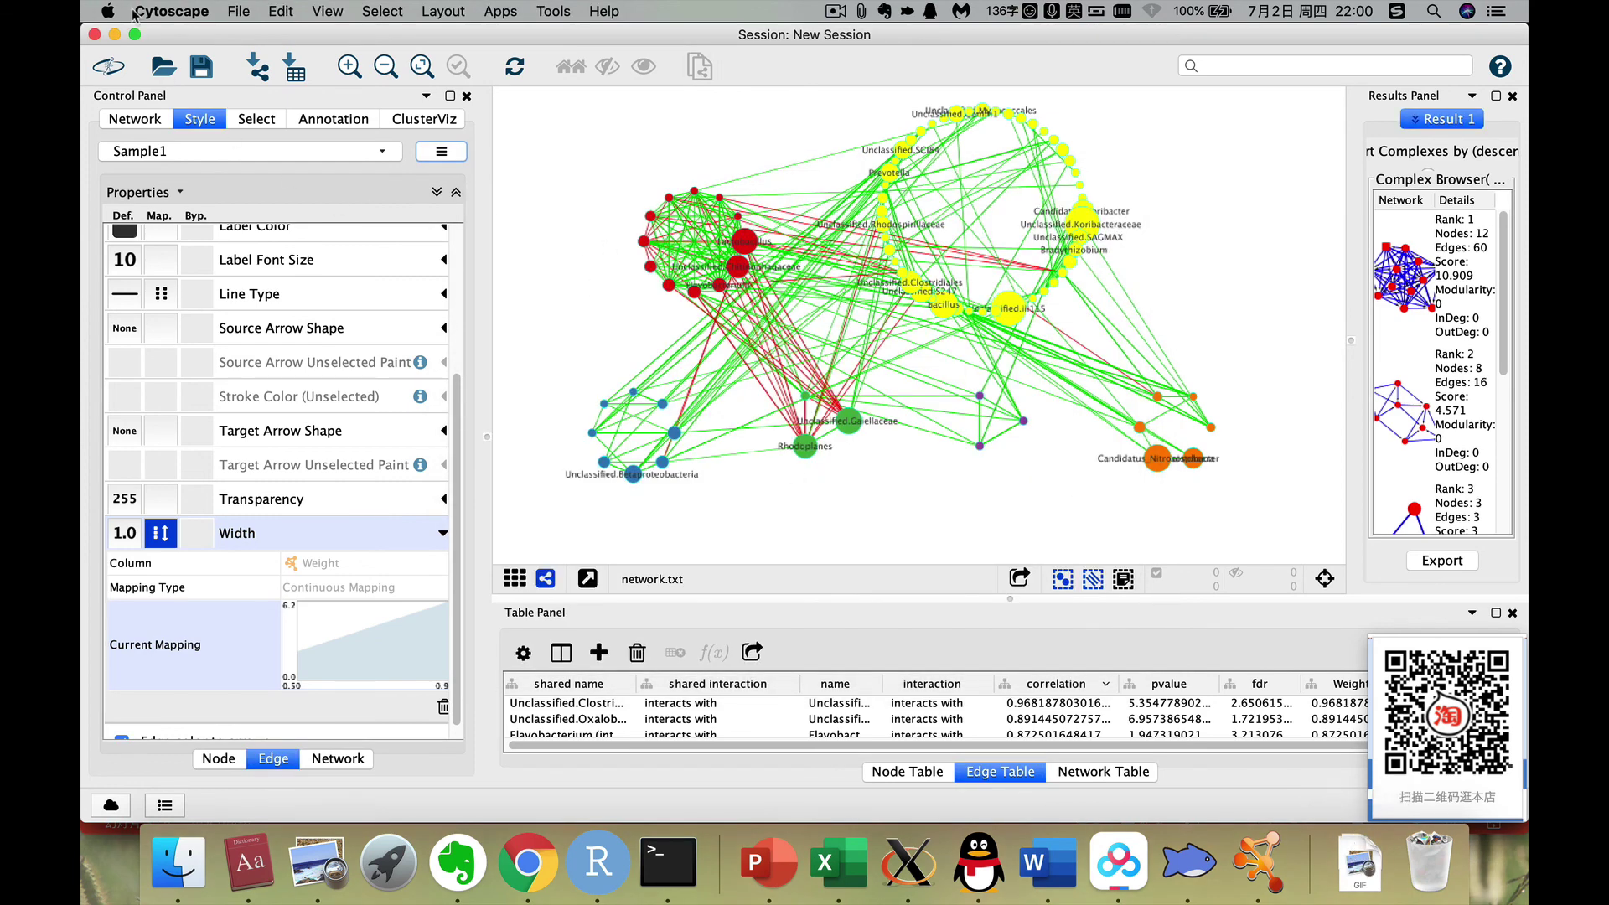
Export the network view to an image in PDF format, saved as network.txt.pdf.
{"action": "left_click", "coordinate": [238, 13]}
{"action": "mouse_move", "coordinate": [240, 198]}
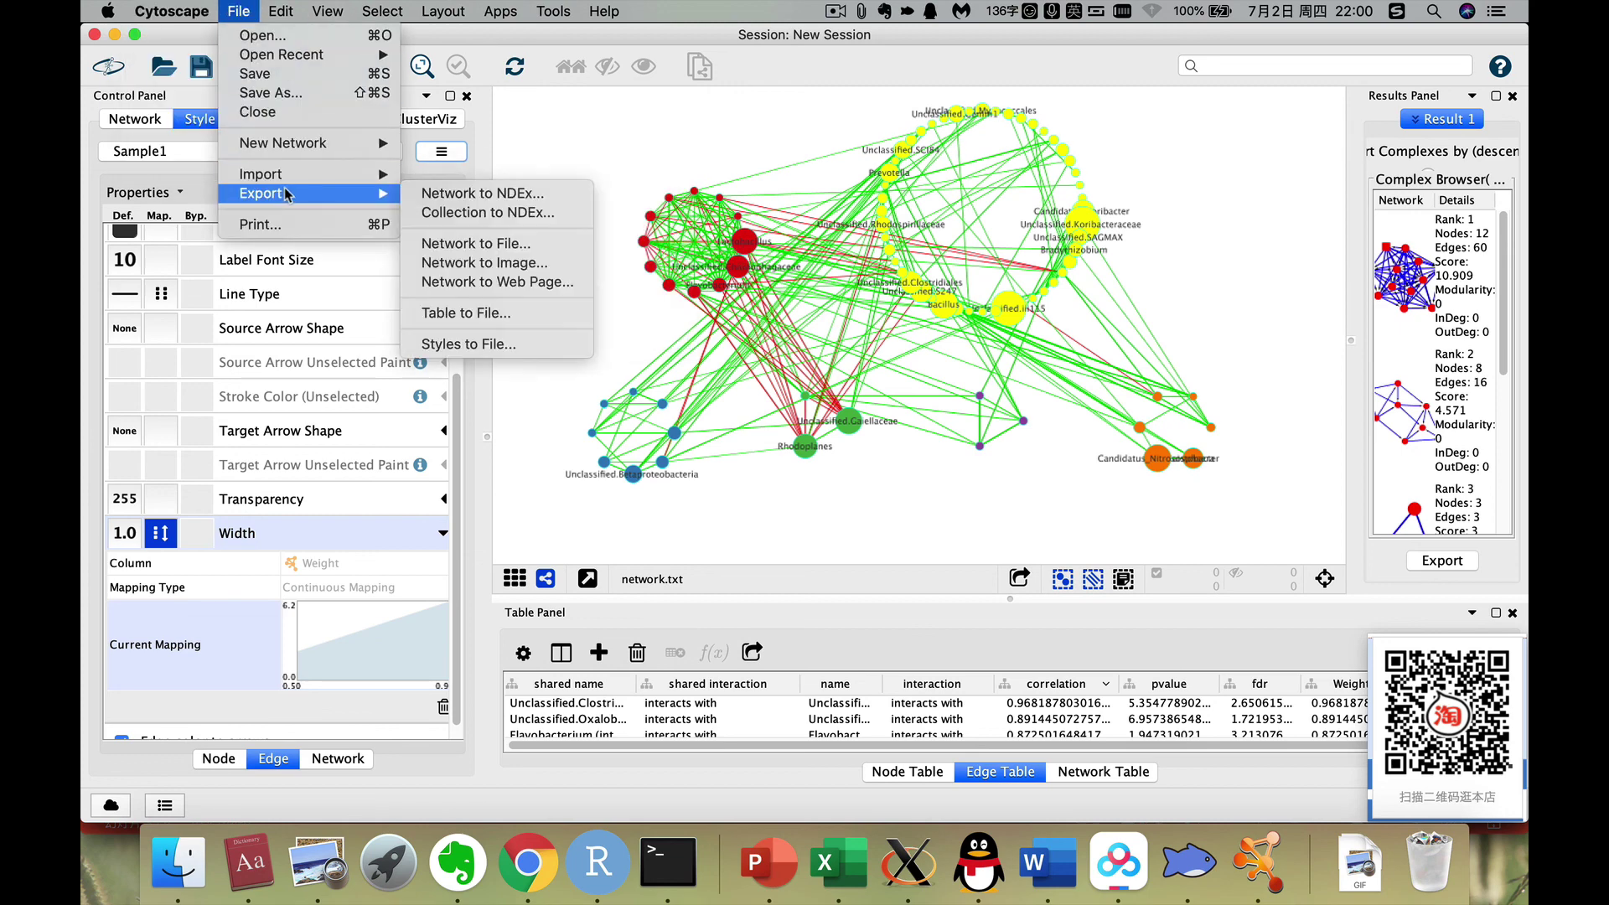
{"action": "left_click", "coordinate": [527, 269]}
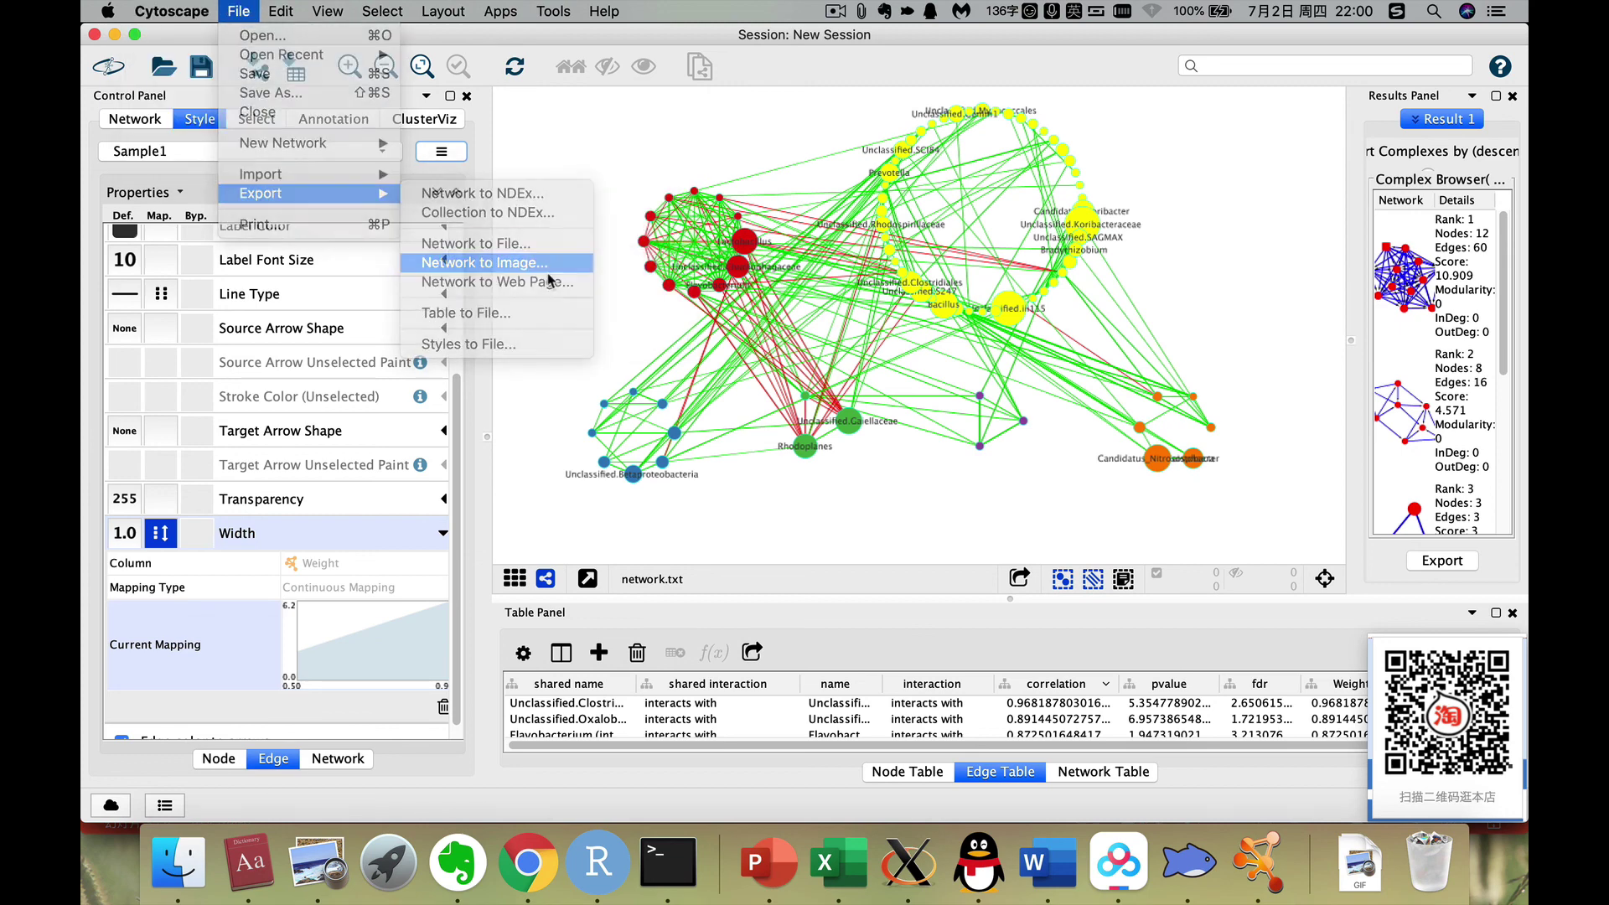
{"action": "left_click", "coordinate": [763, 285]}
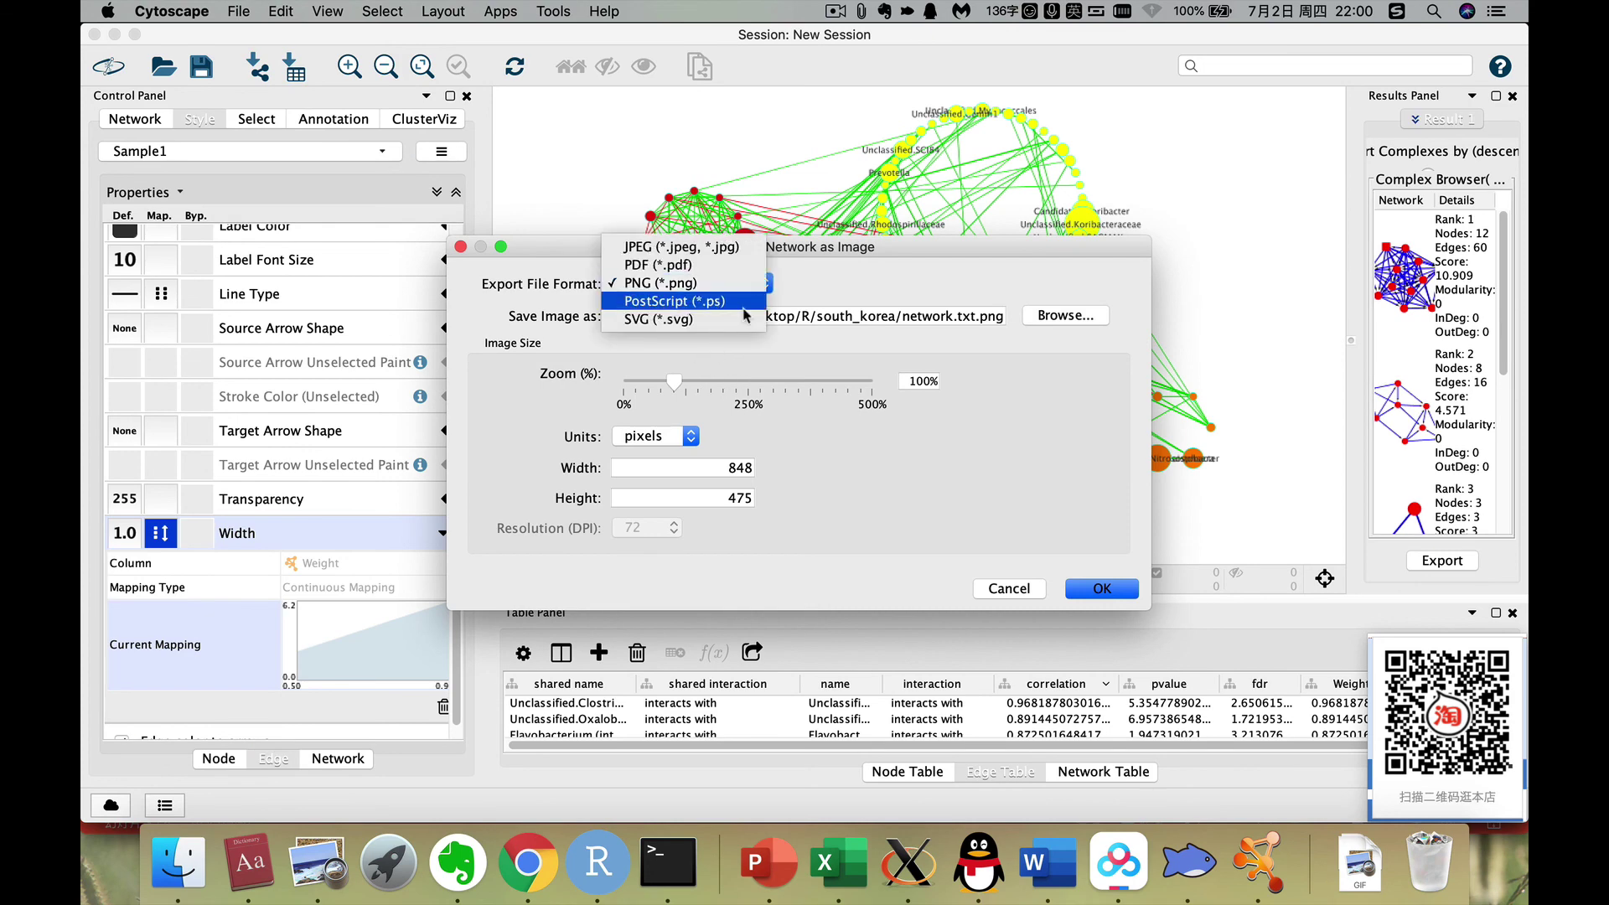
{"action": "left_click", "coordinate": [670, 263]}
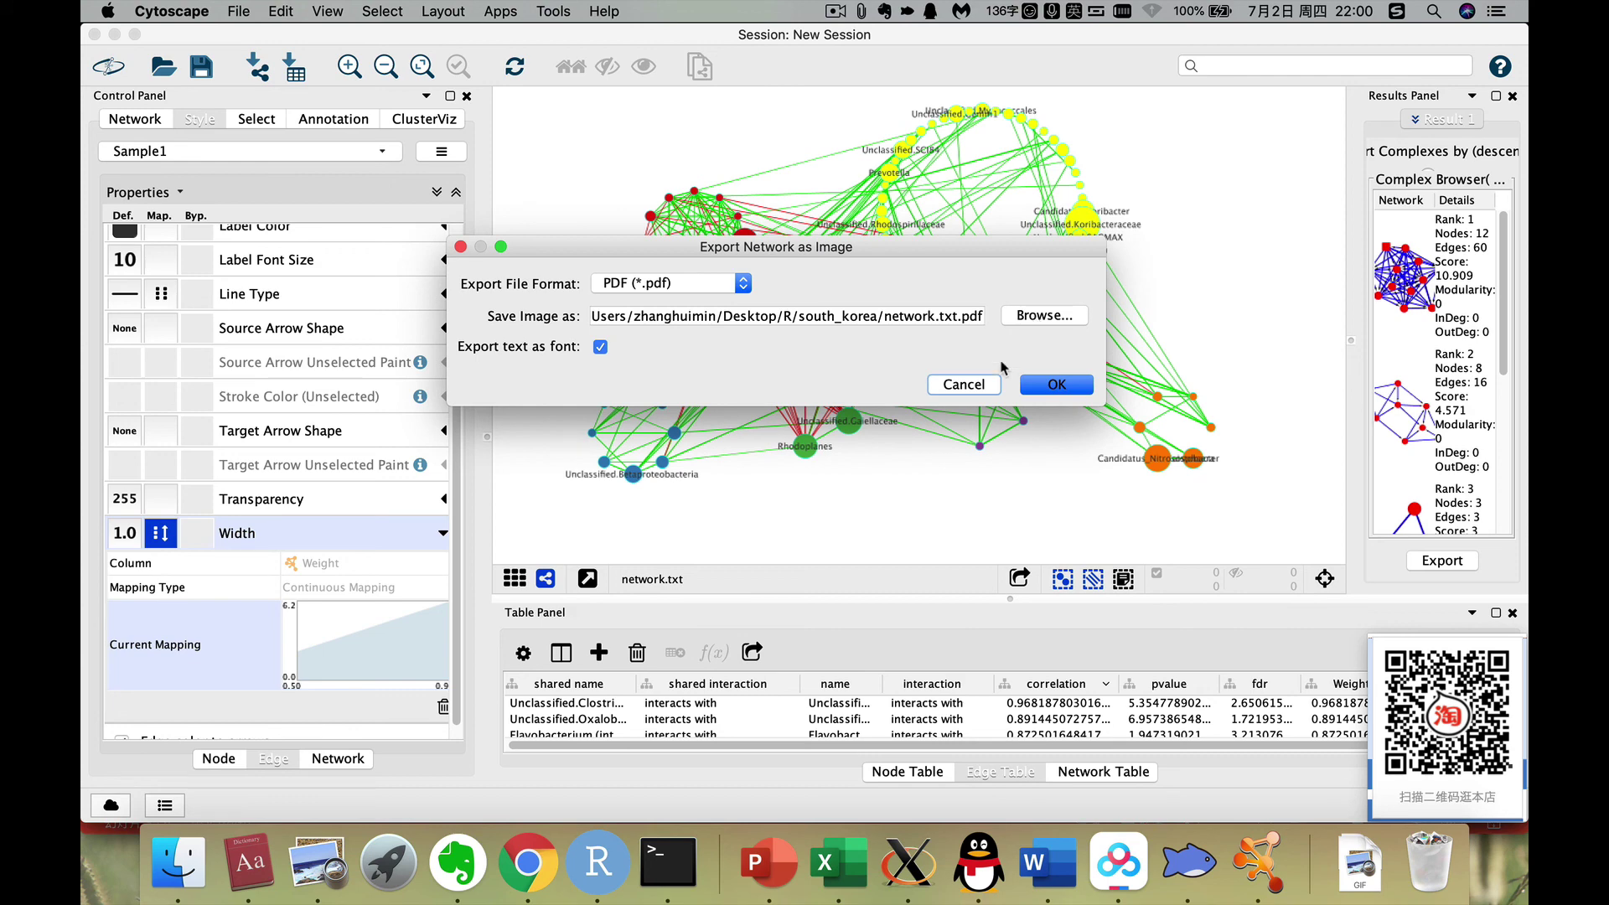
{"action": "left_click", "coordinate": [1052, 386]}
From Terminal, list the south_korea folder's files and open it in Finder.
{"action": "left_click", "coordinate": [668, 861]}
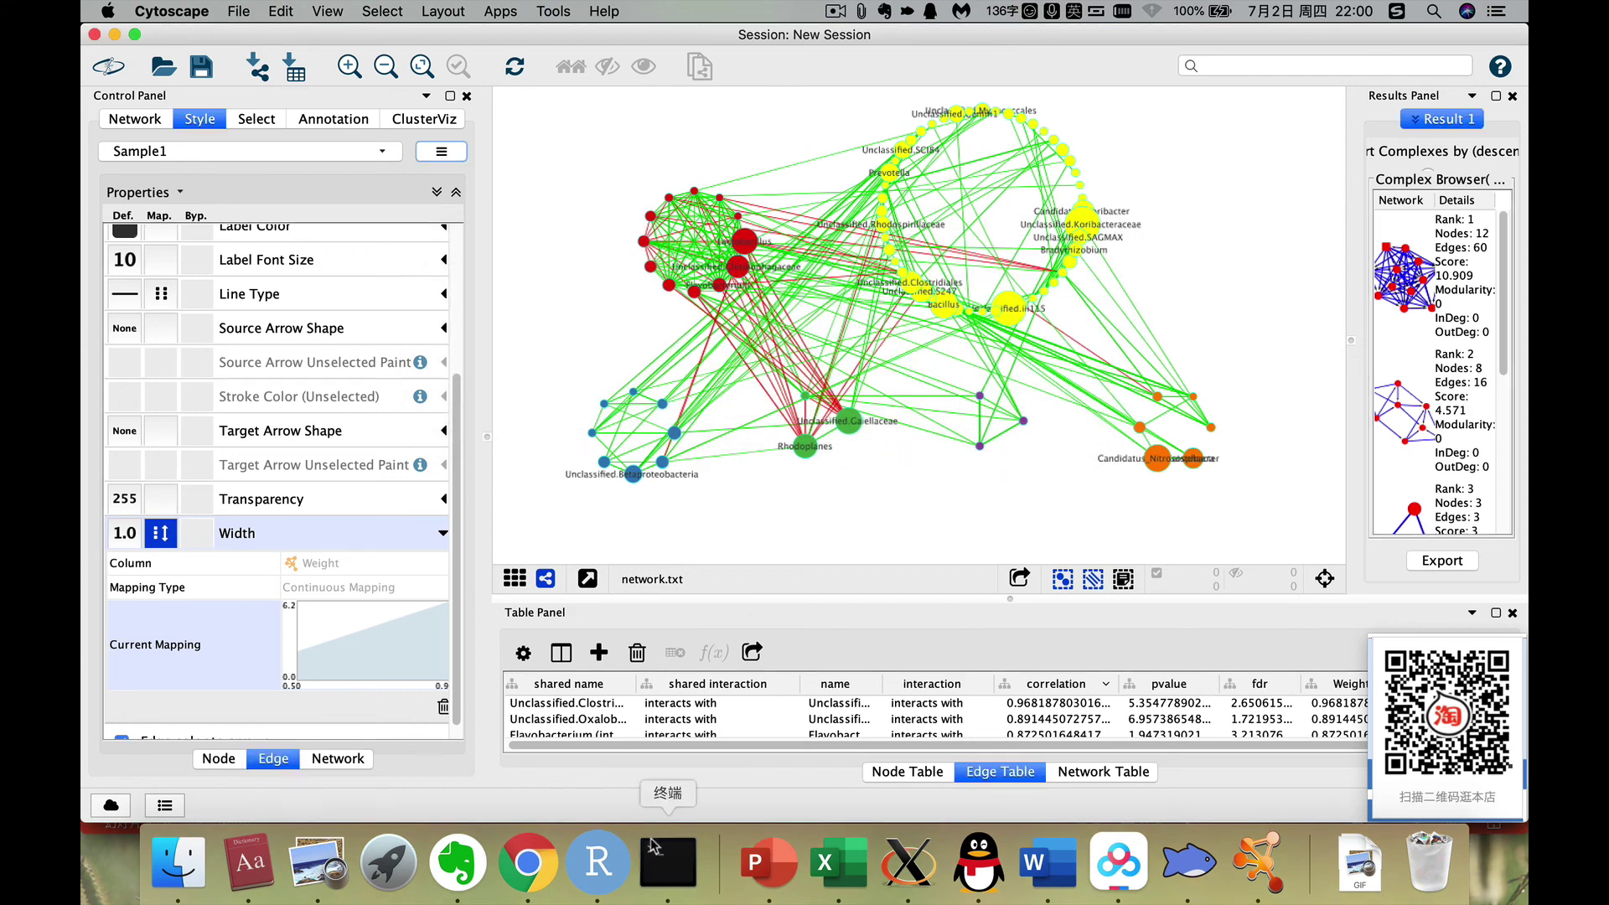
{"action": "type", "text": "ll"}
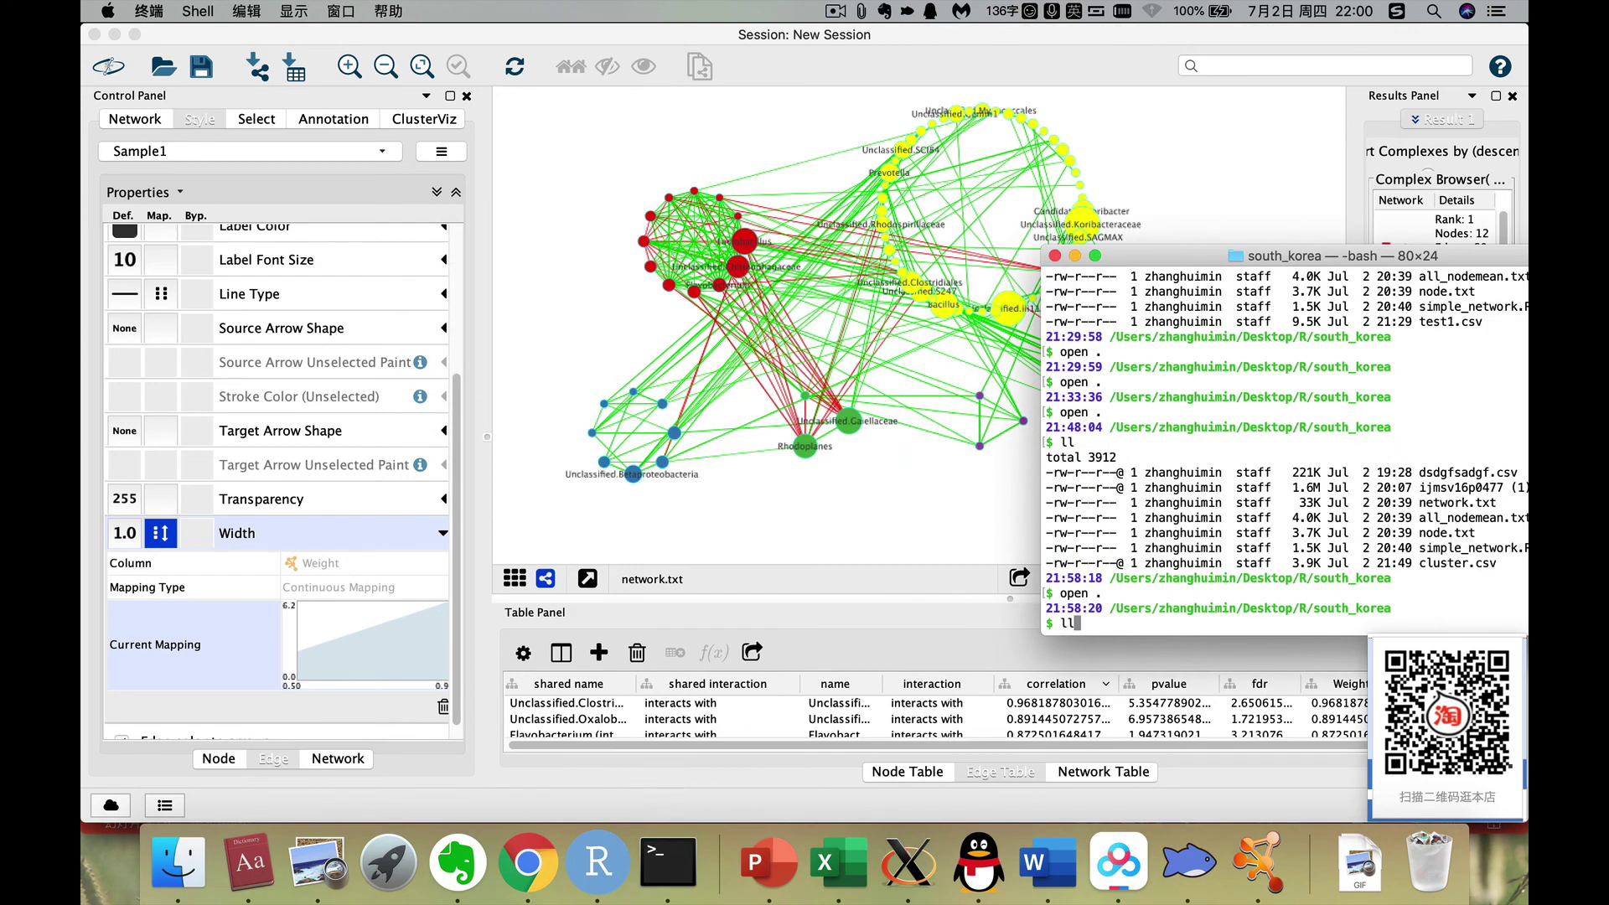
{"action": "key", "text": "Return"}
{"action": "type", "text": "open ."}
{"action": "key", "text": "Return"}
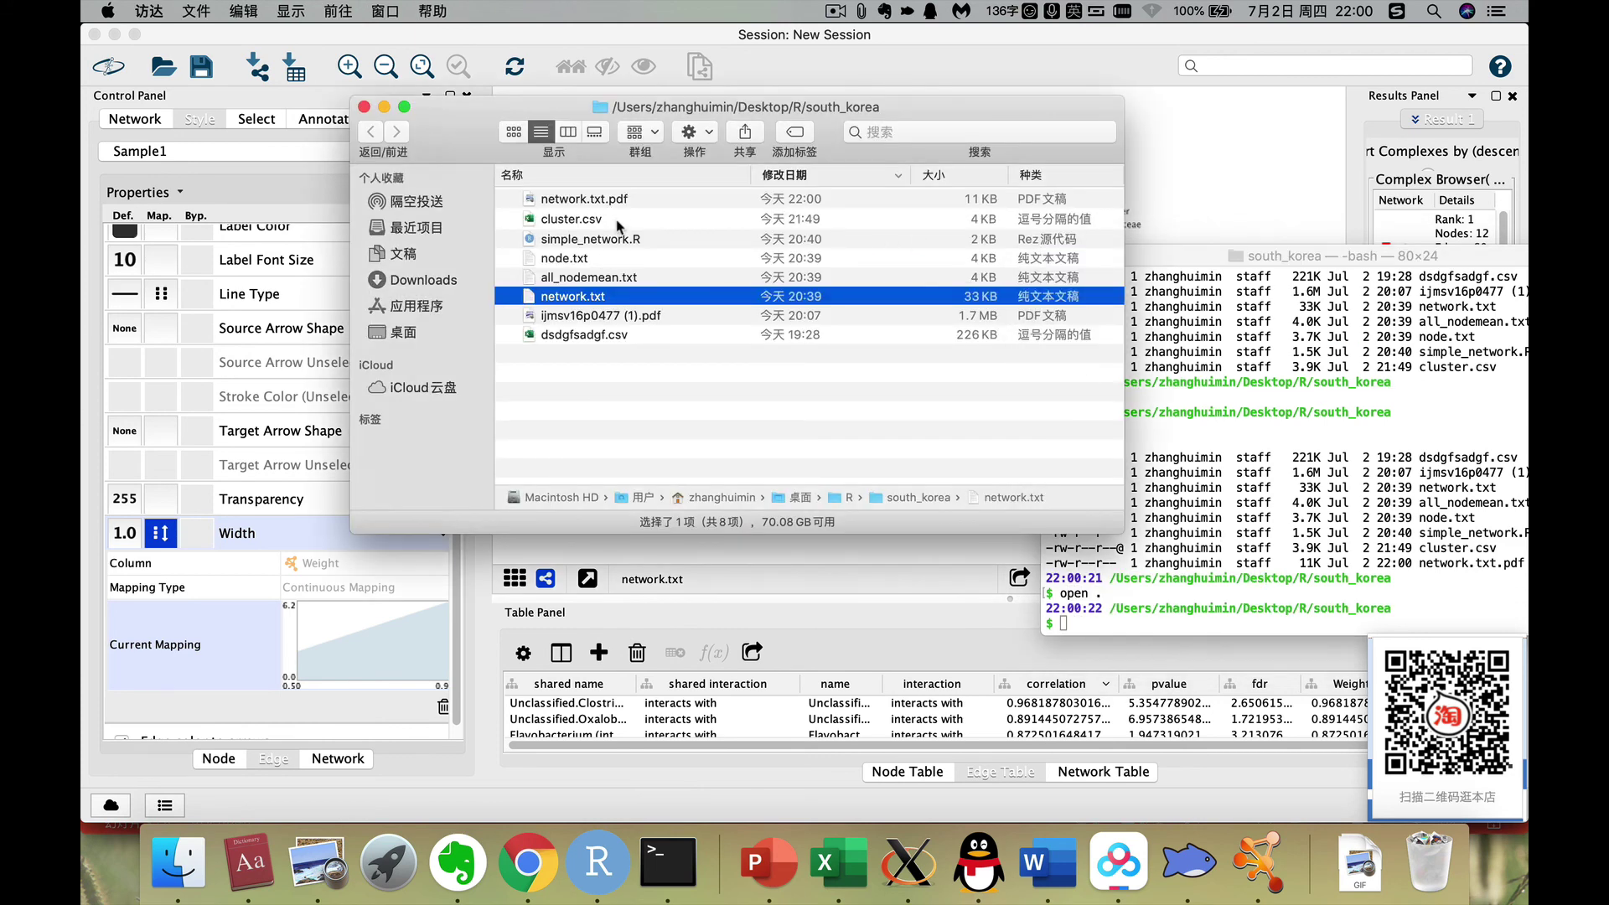
Preview network.txt.pdf with Quick Look to confirm it shows the coloured network.
{"action": "left_click", "coordinate": [617, 205]}
{"action": "key", "text": "space"}
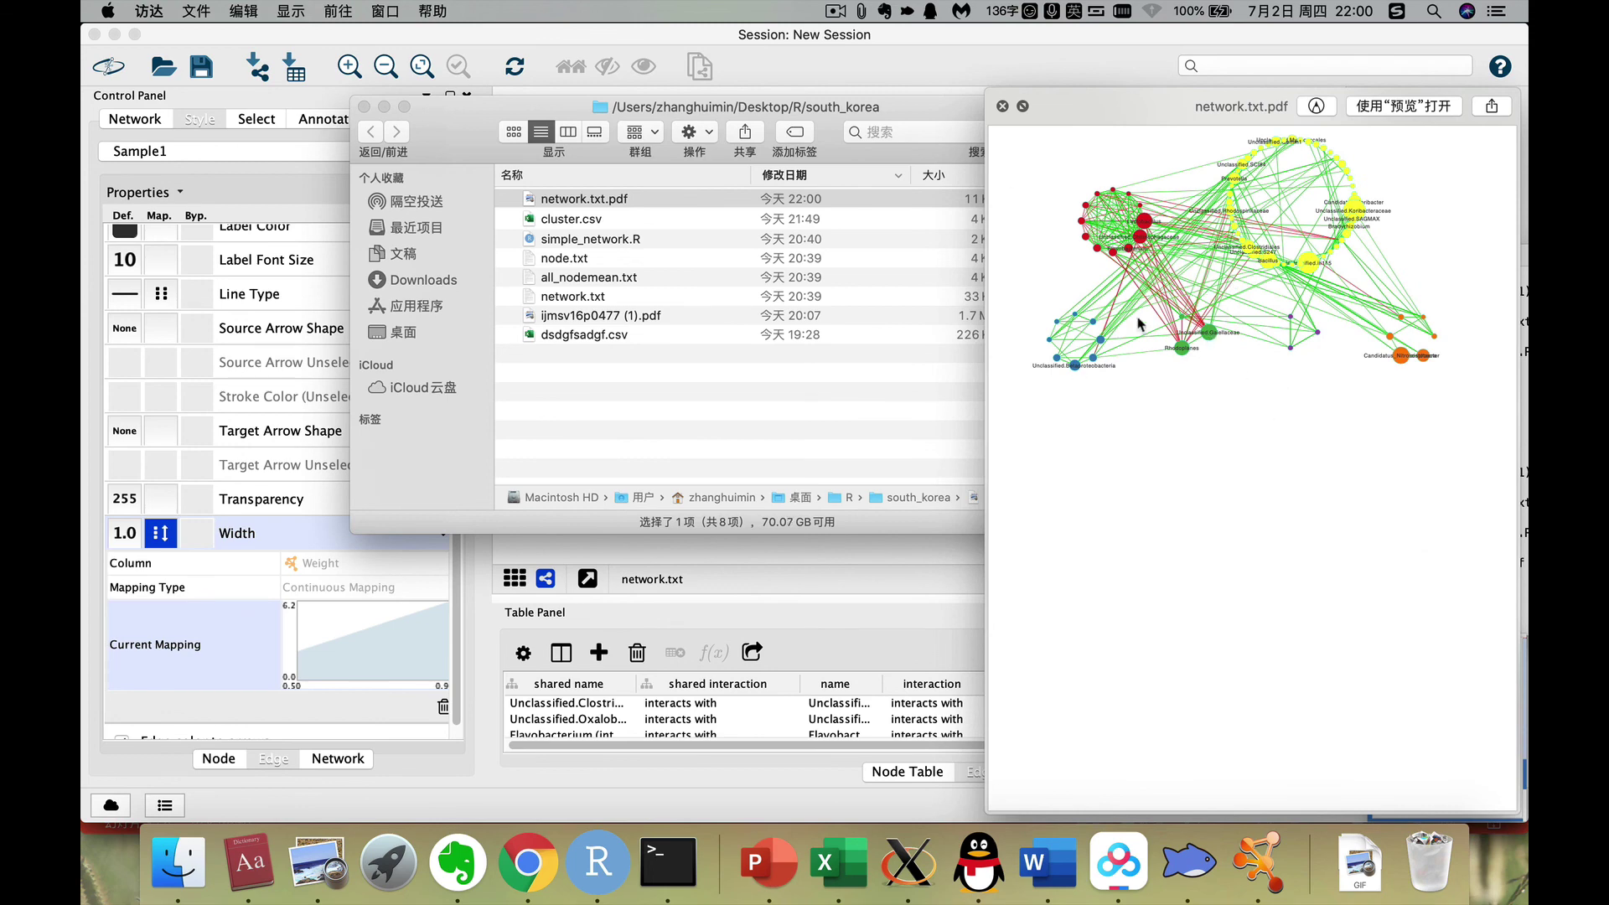
{"action": "key", "text": "space"}
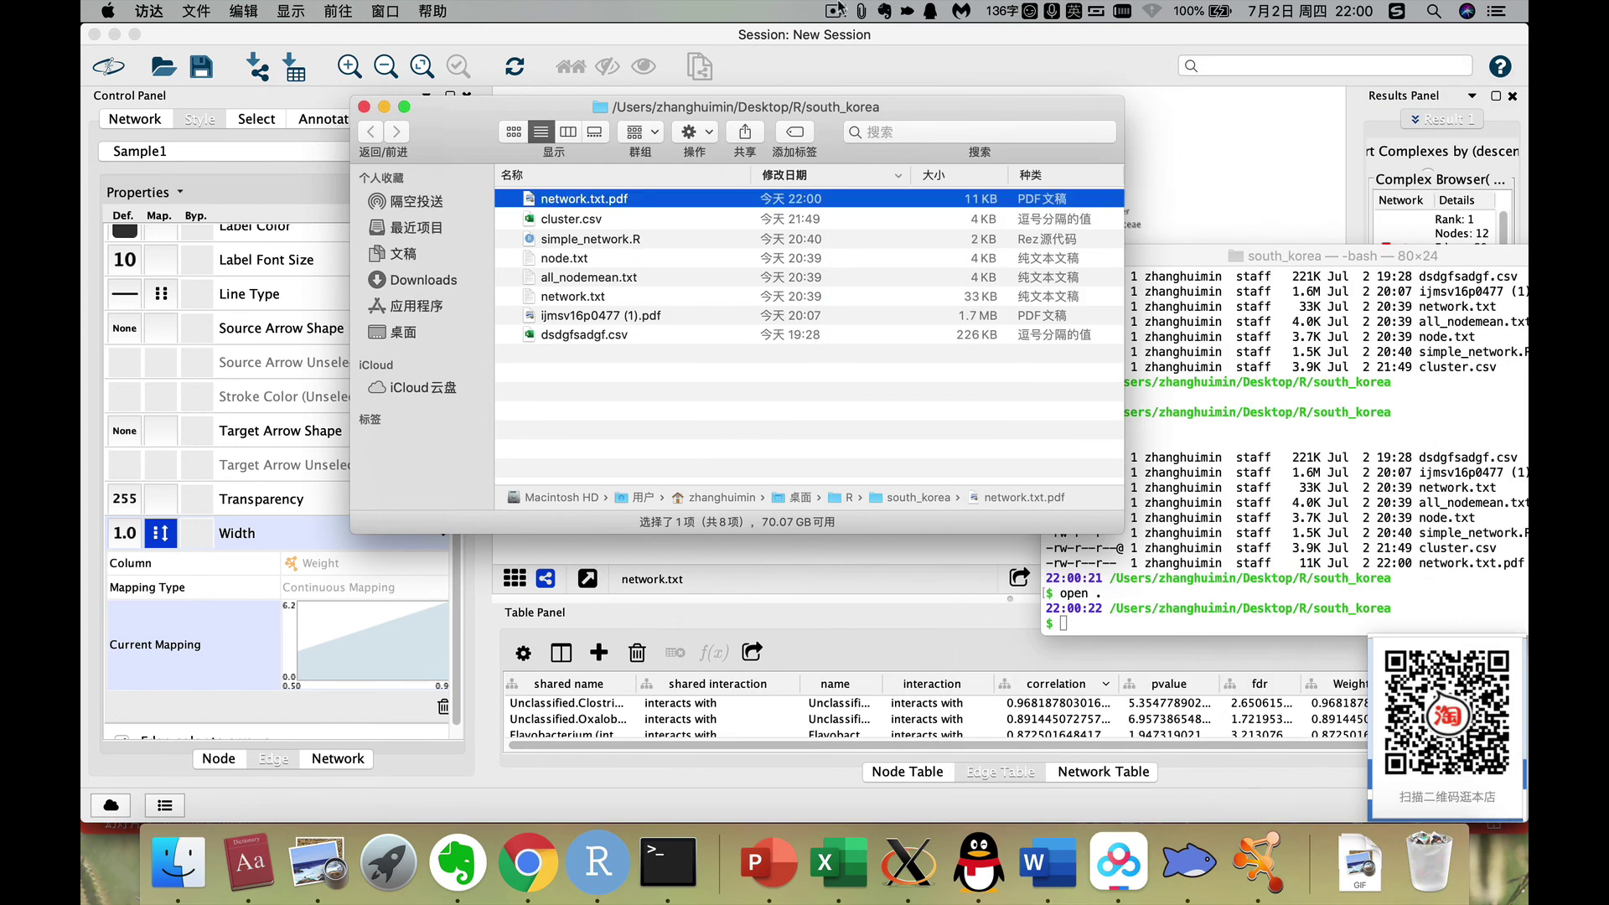